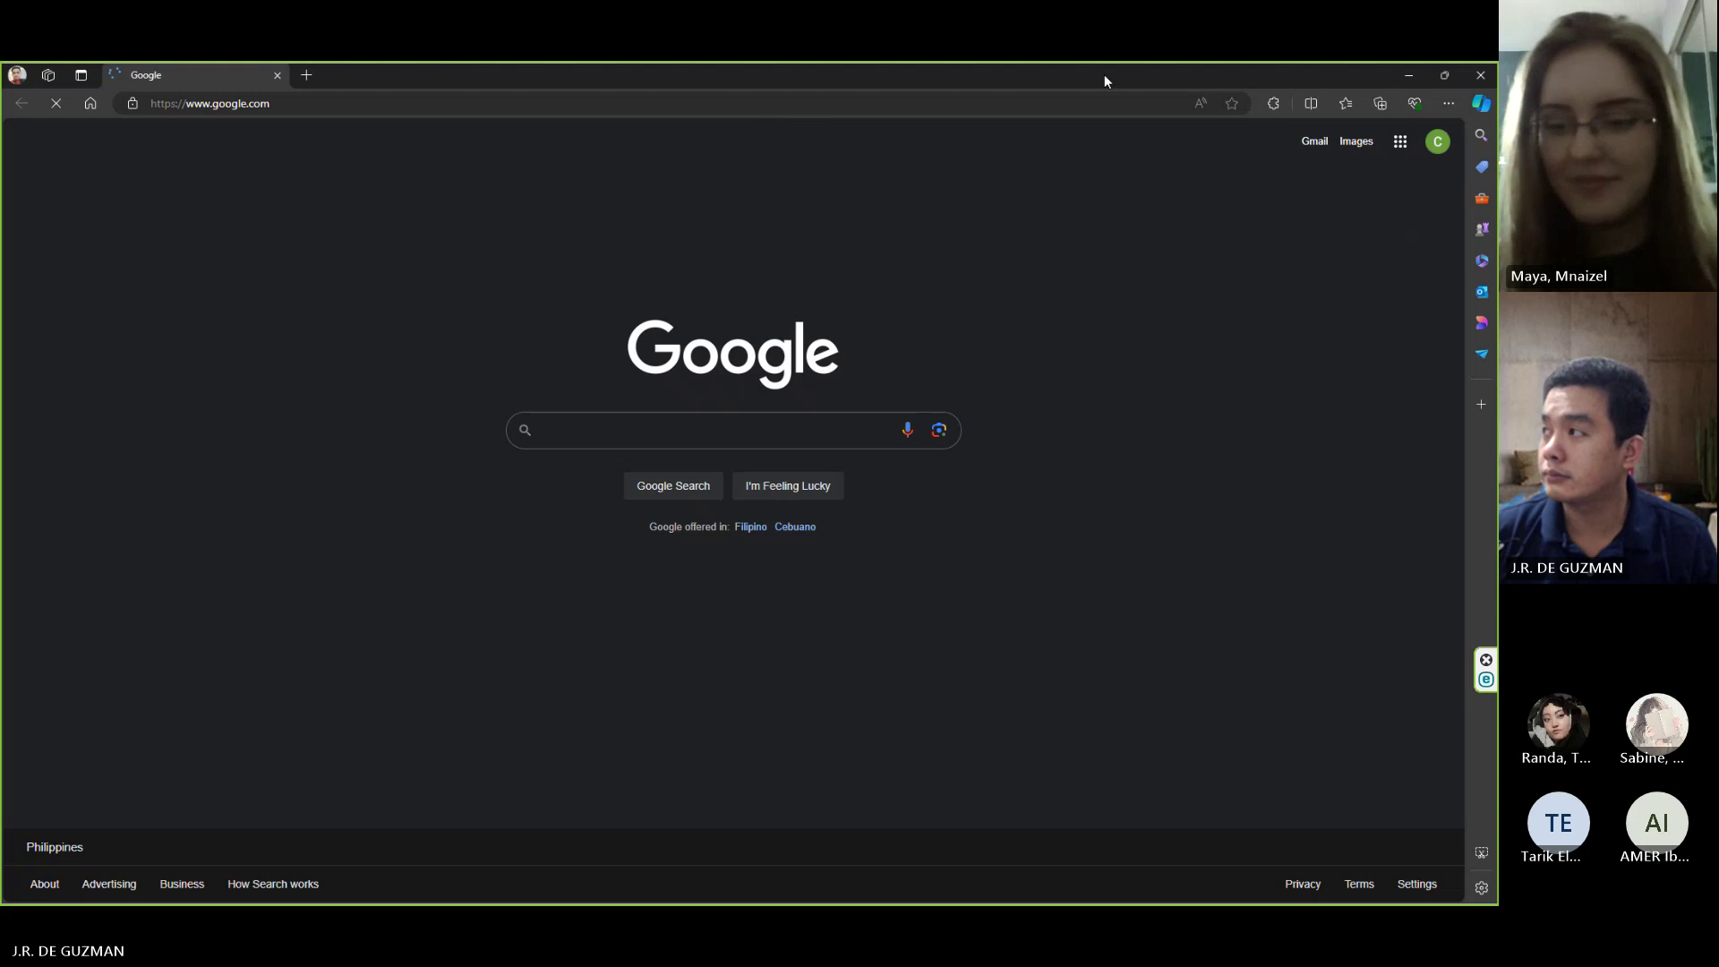
- Open a new InPrivate browser window and restore it to a smaller size for moving off and back onto the shared screen
left_click(1449, 104)
left_click(1289, 180)
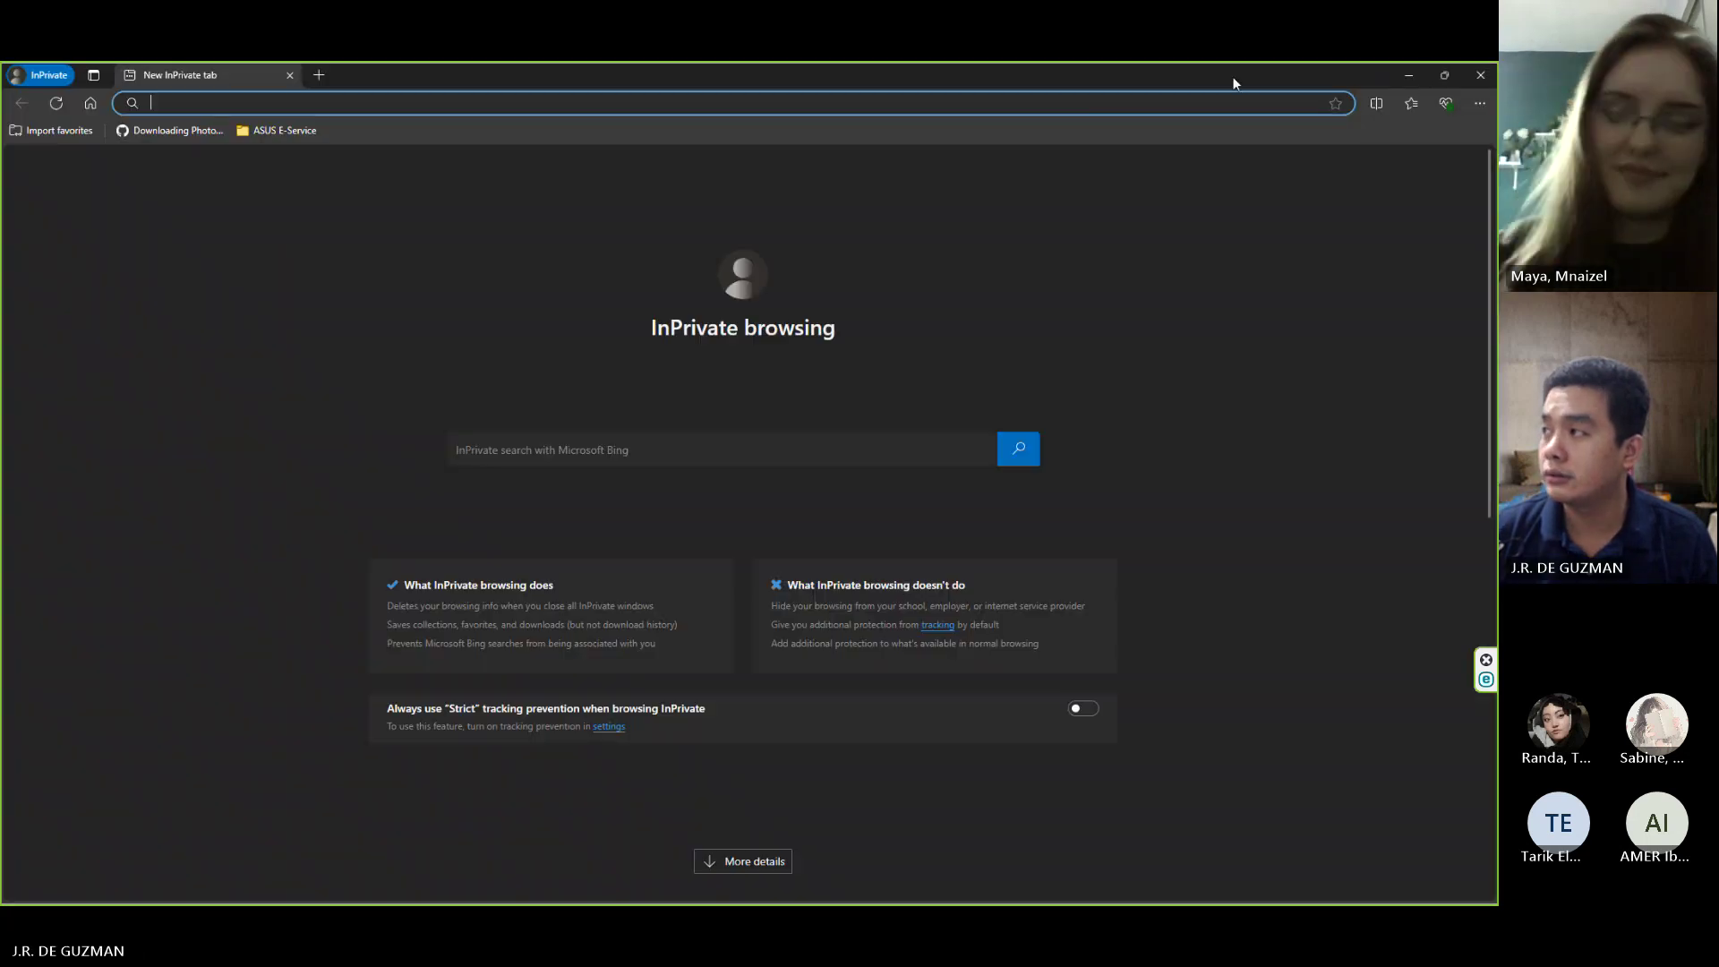
left_click(1444, 76)
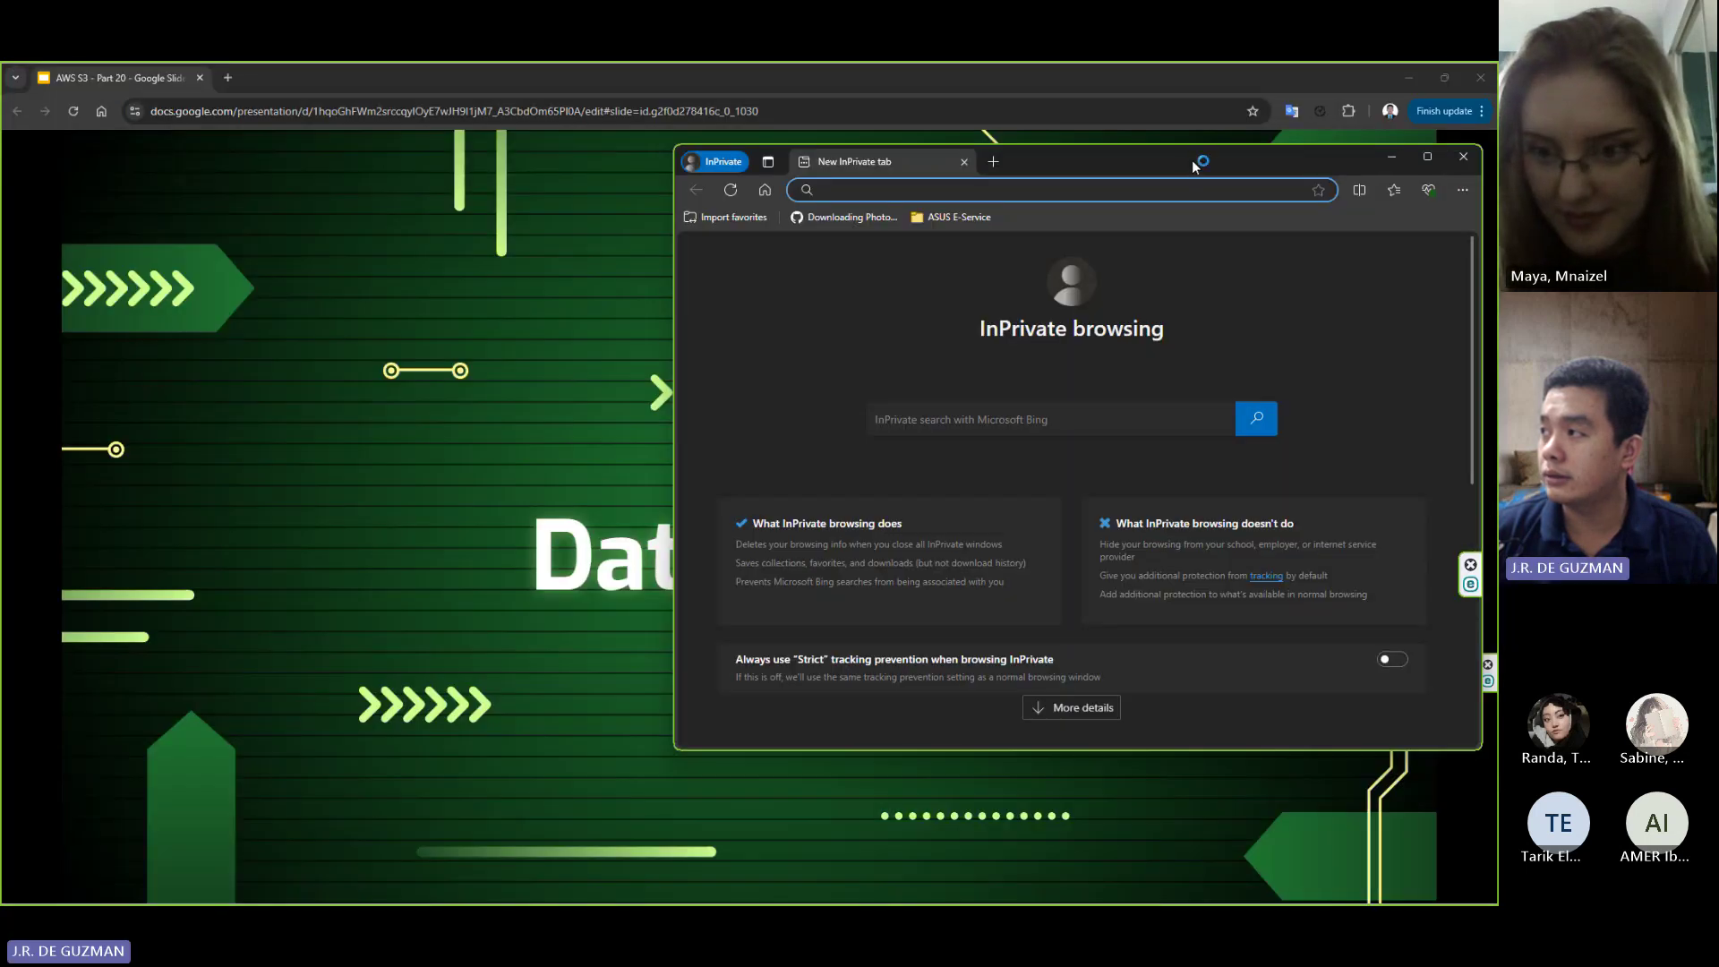
left_click_drag(1192, 167, 0, 333)
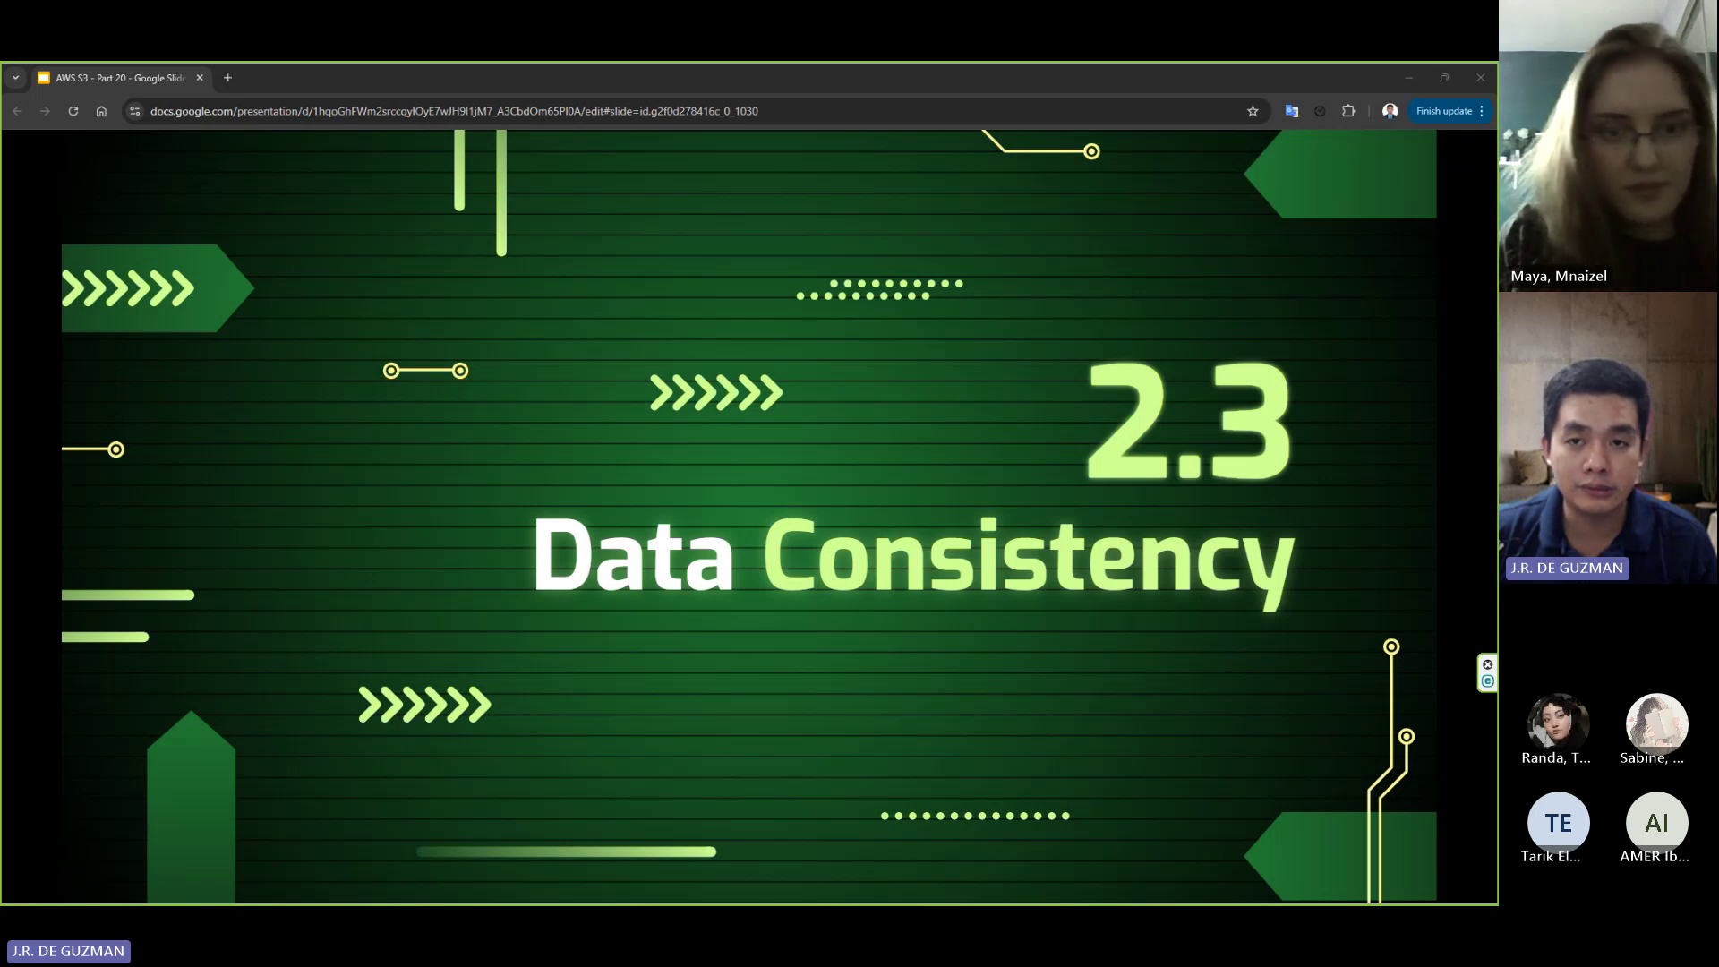
left_click_drag(0, 295, 541, 65)
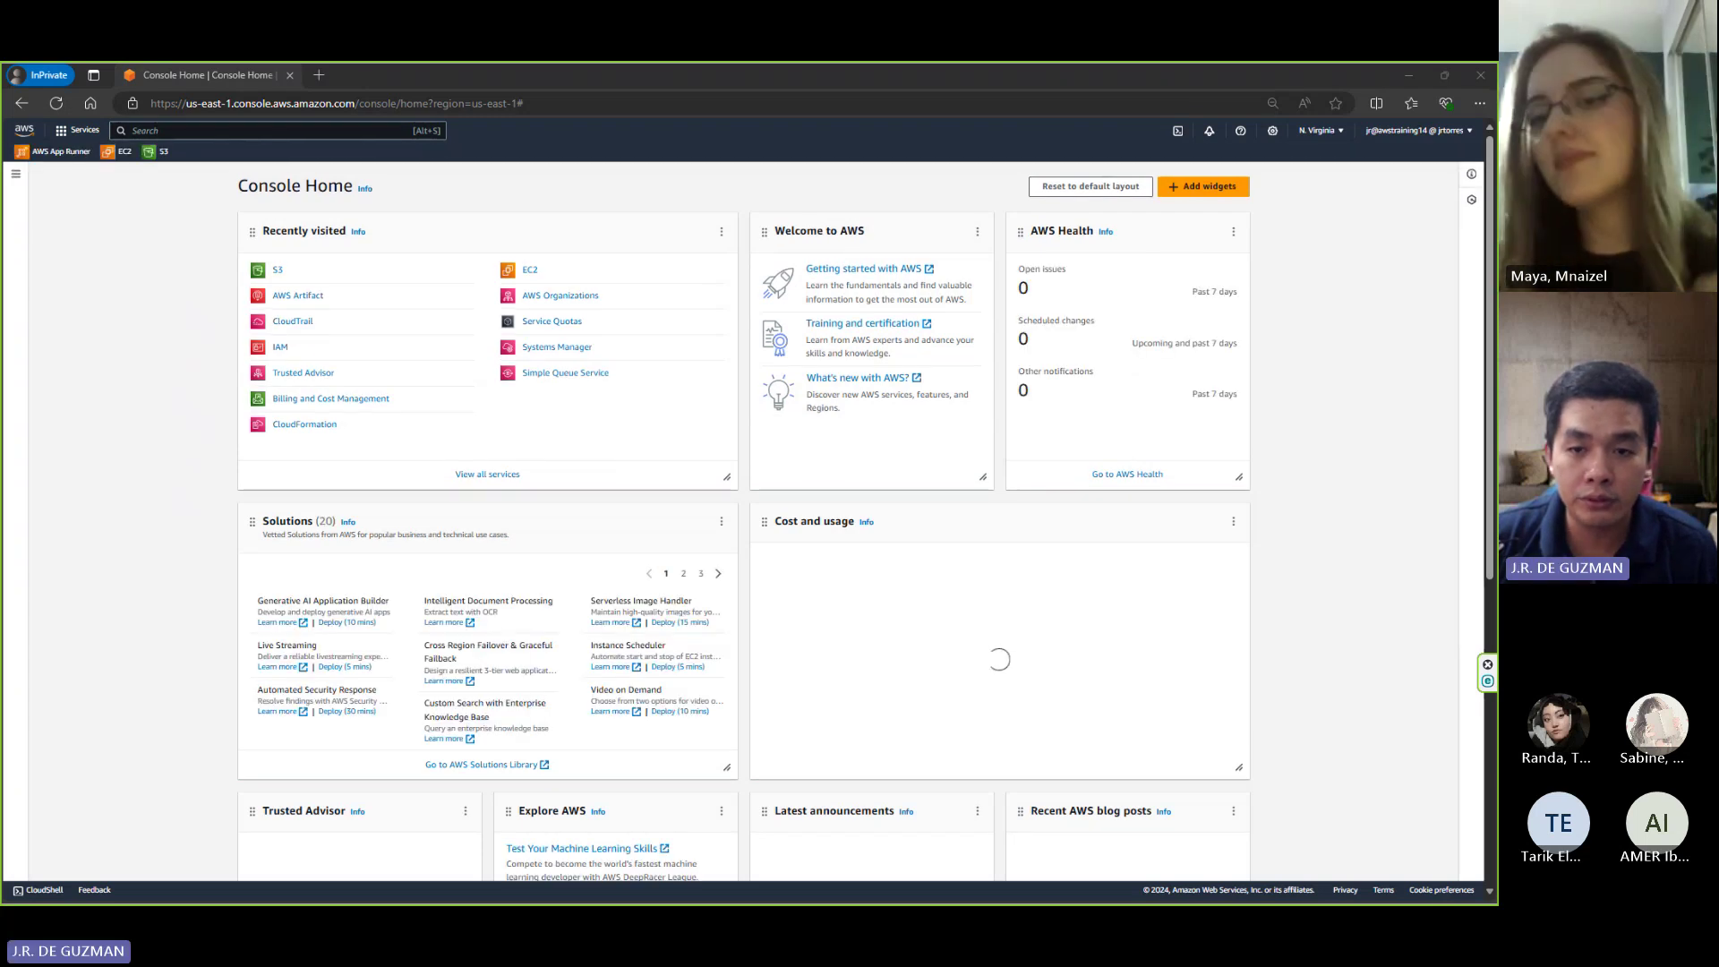
- Set the zoom of the AWS Console Home page to 100%
left_click(1479, 102)
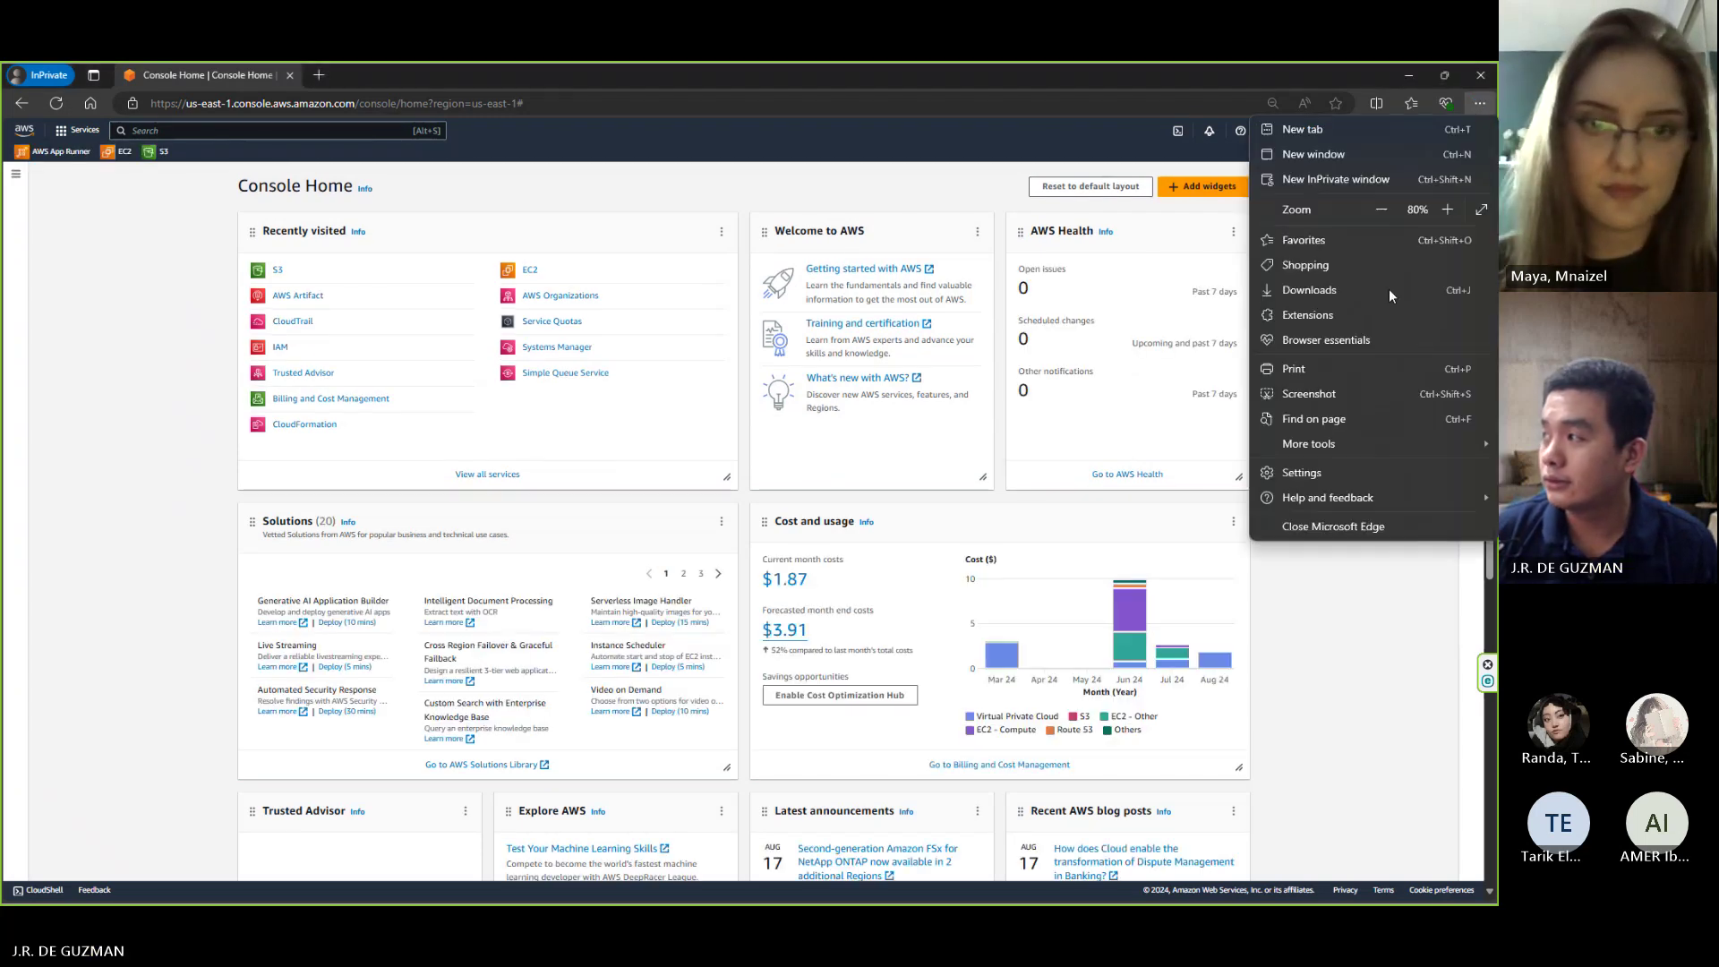
left_click(1448, 210)
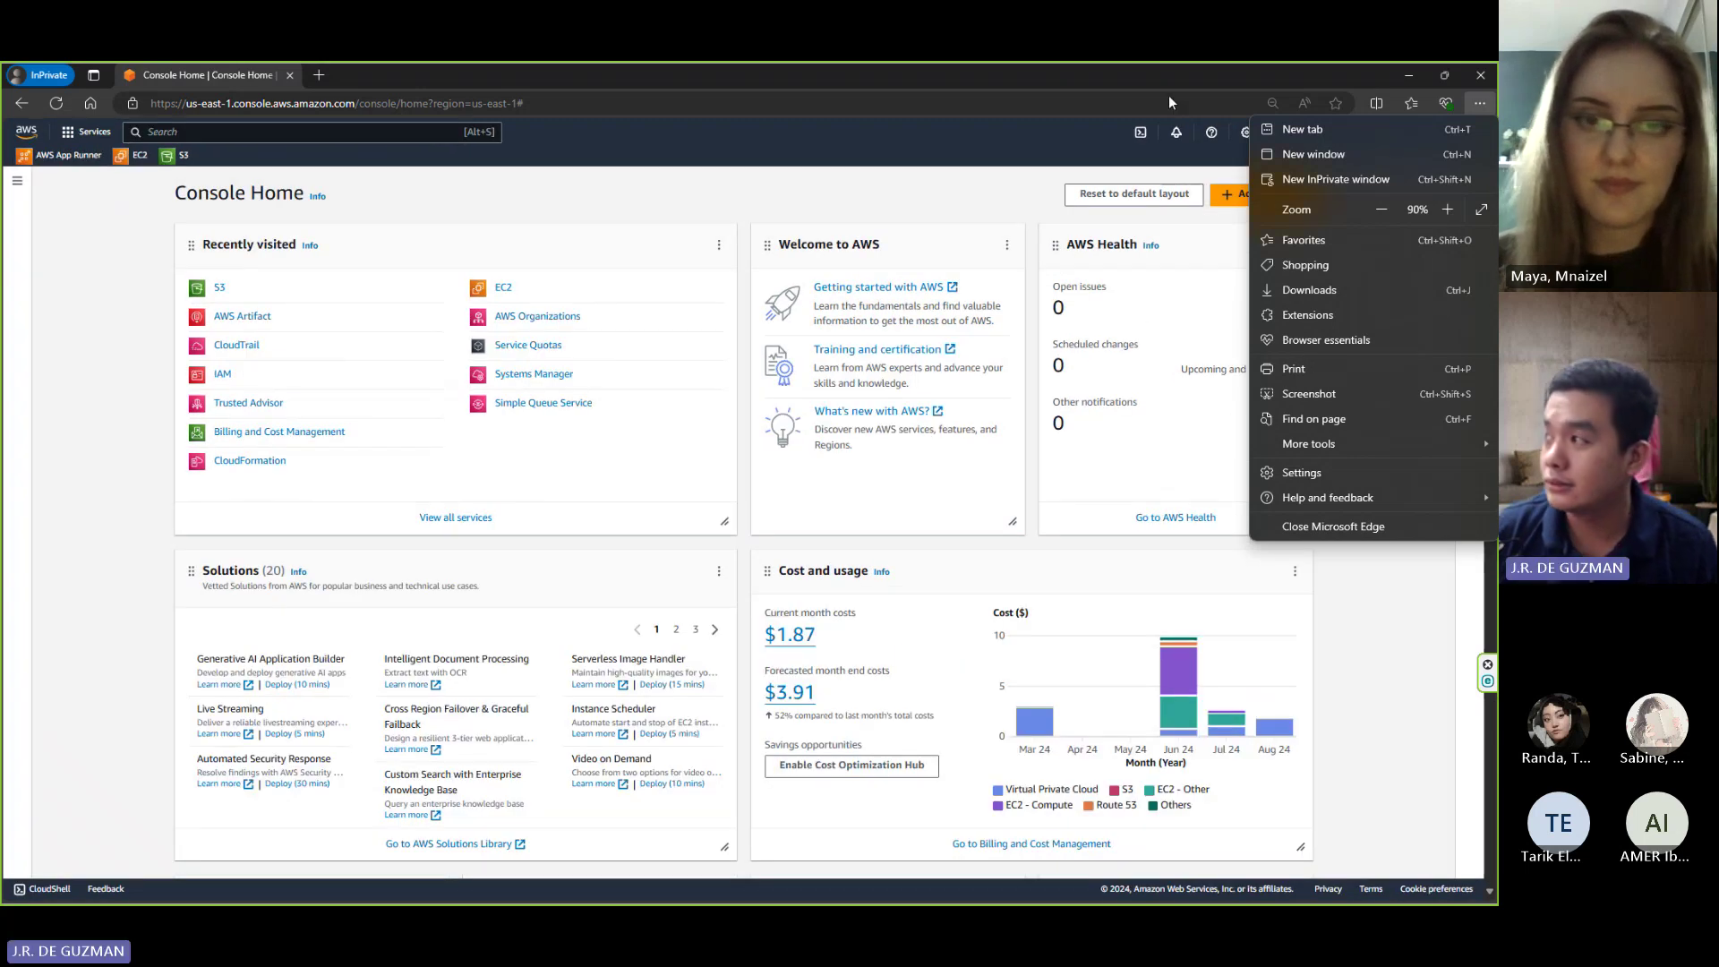
left_click(1446, 210)
left_click(1067, 123)
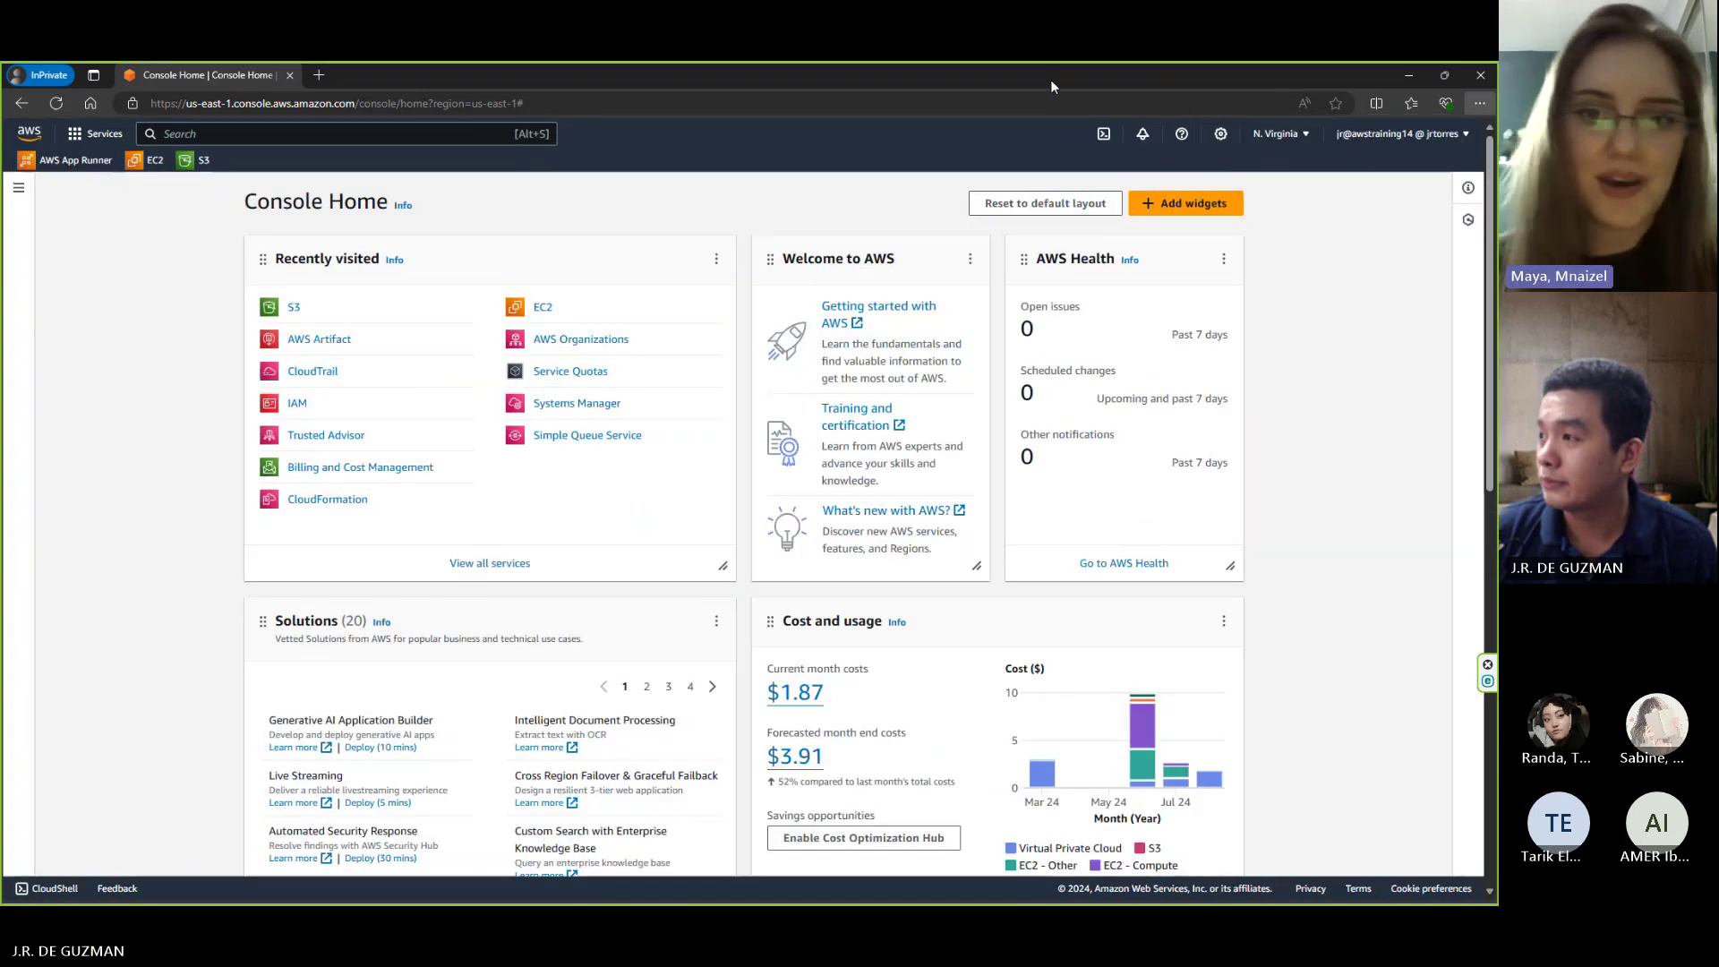
- Open the S3 service and look up S3 in the Storage category of the AWS services list
left_click(292, 306)
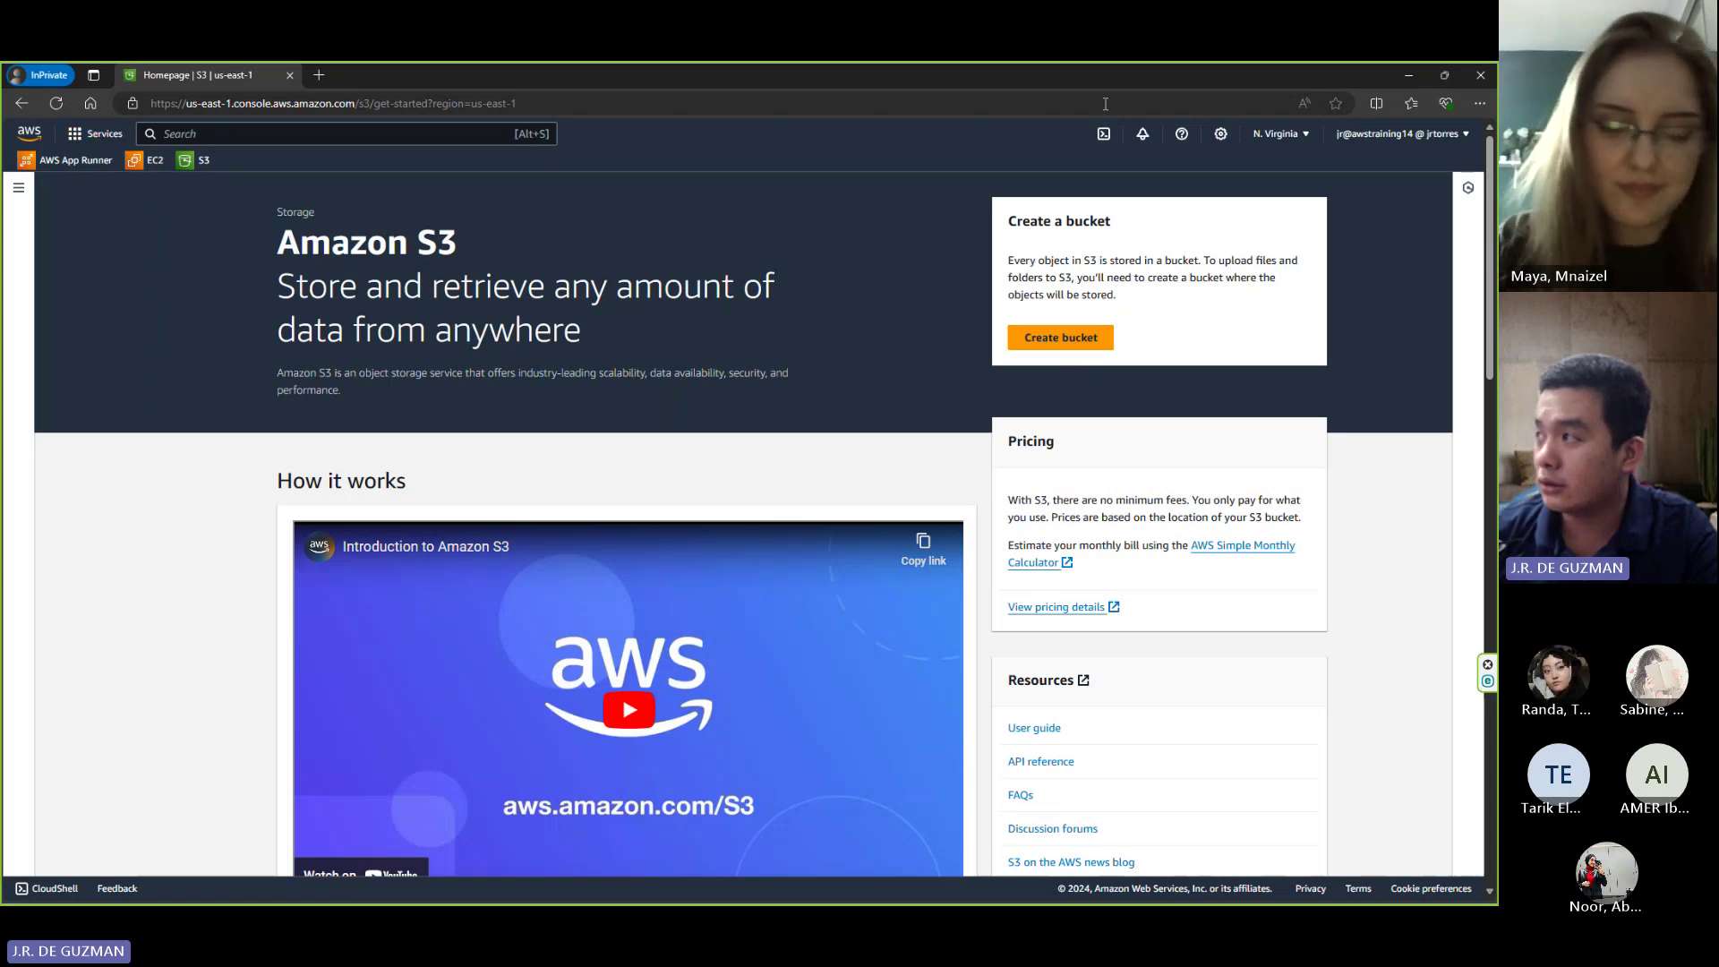
left_click(91, 139)
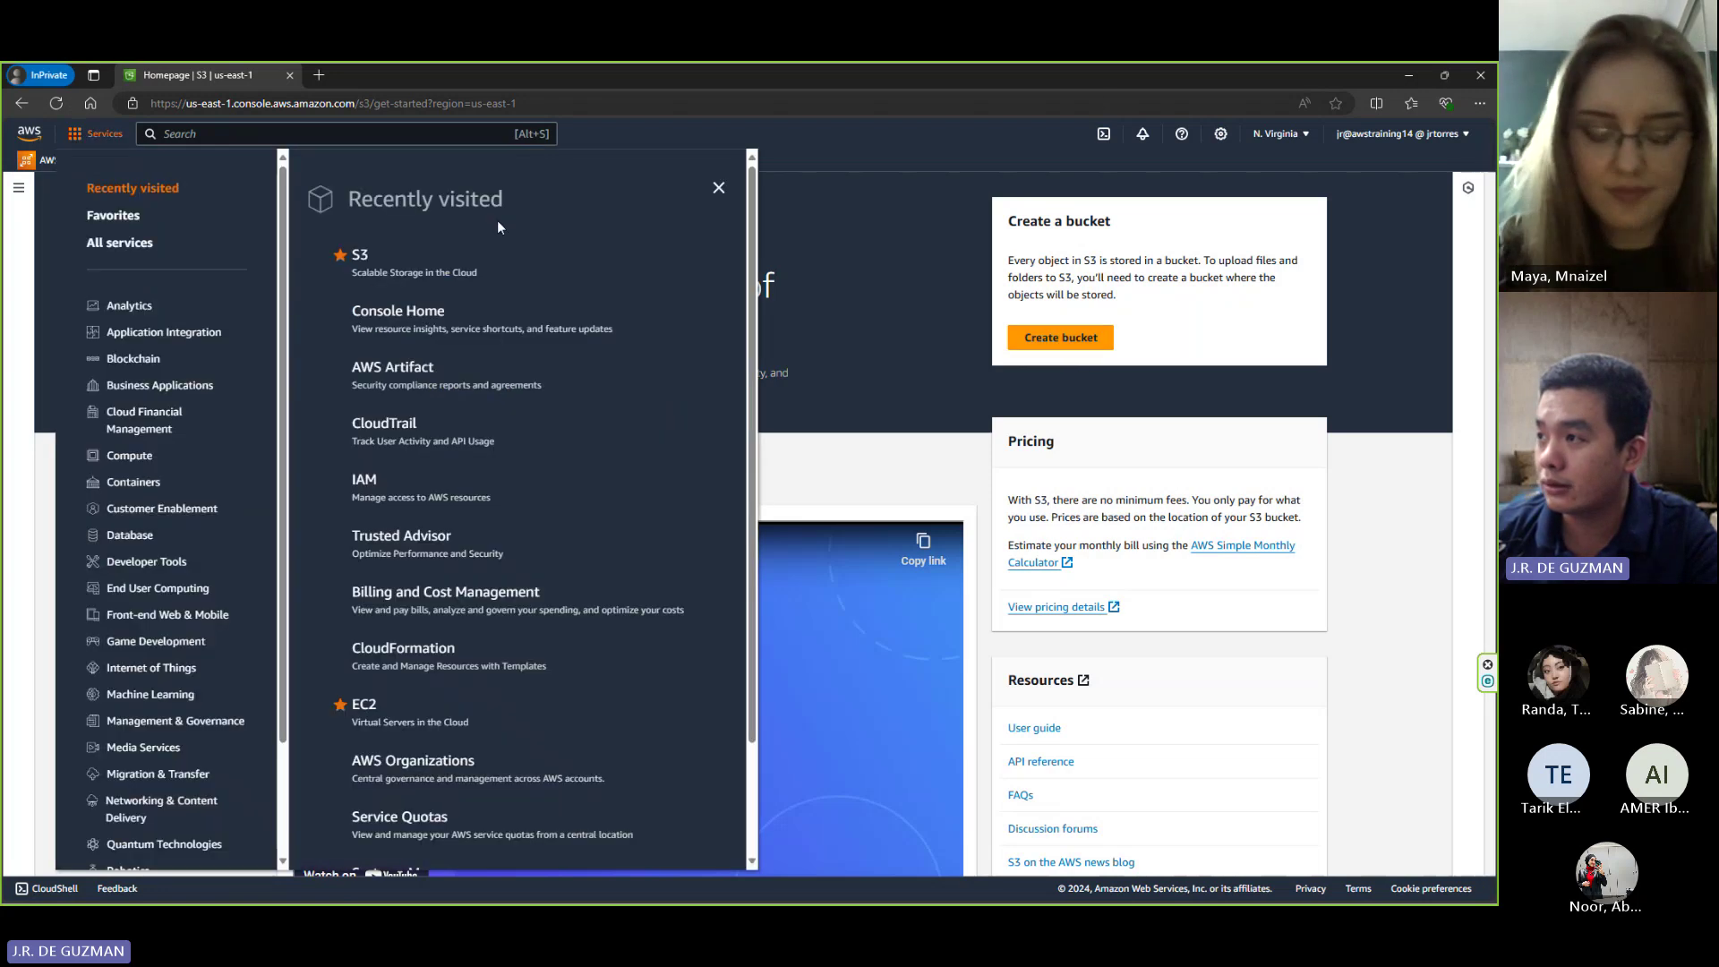
scroll(145, 524, "down", 3)
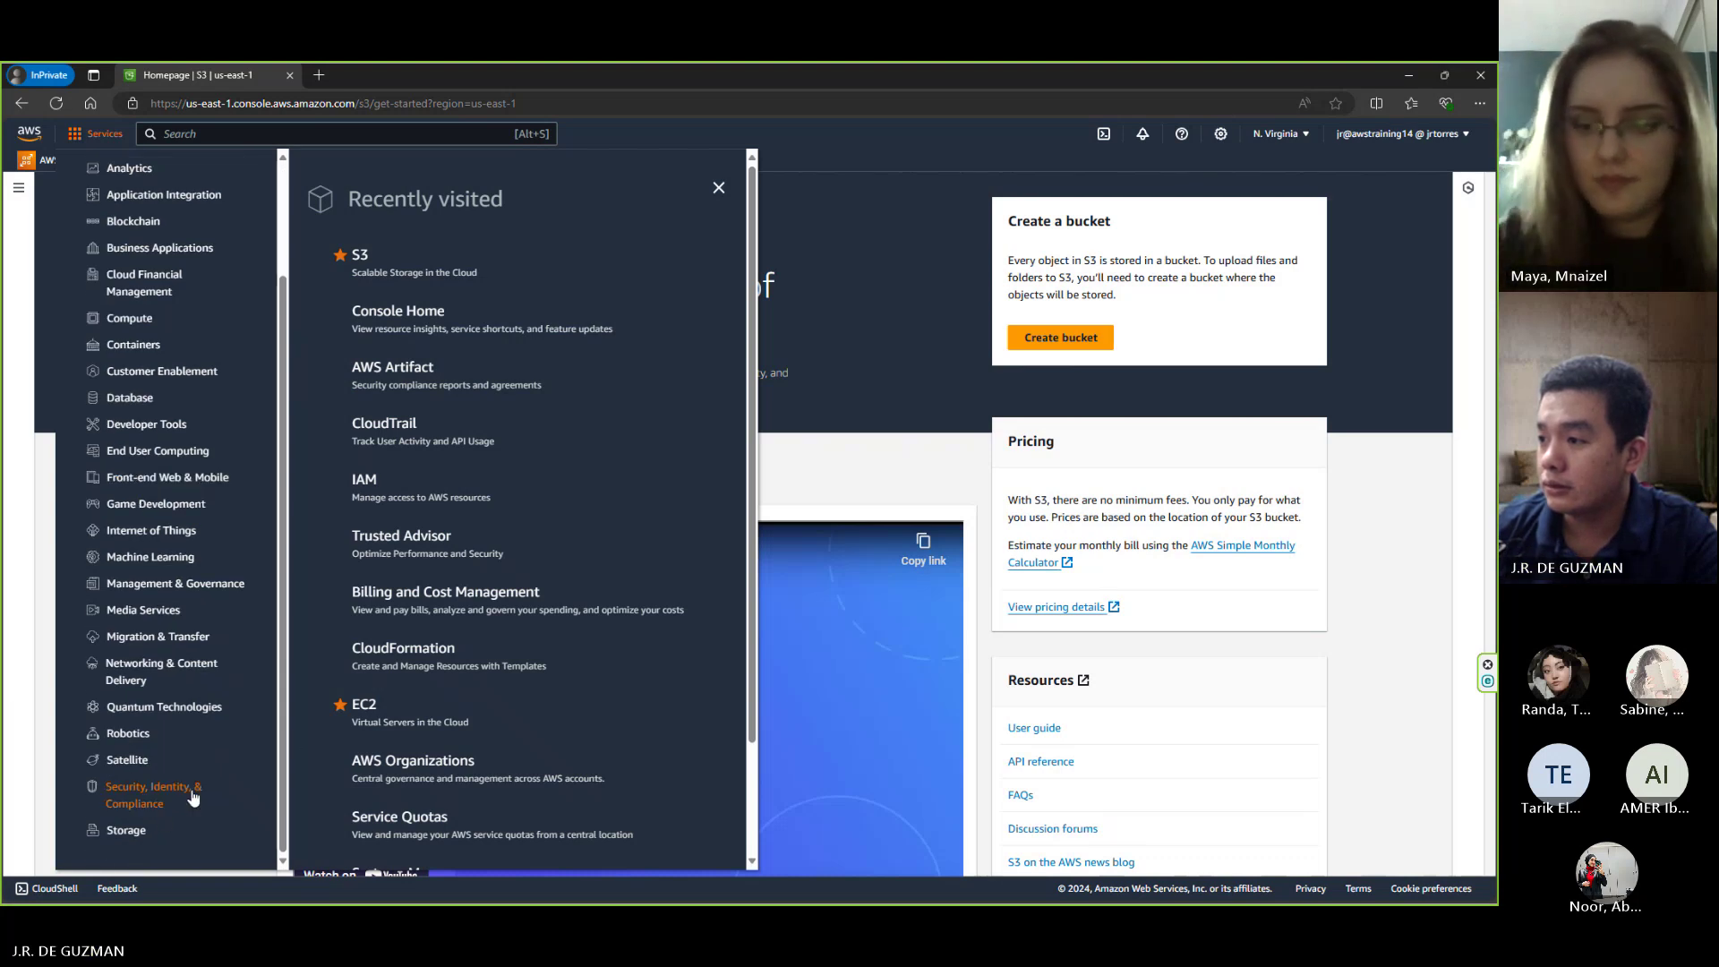
left_click(125, 830)
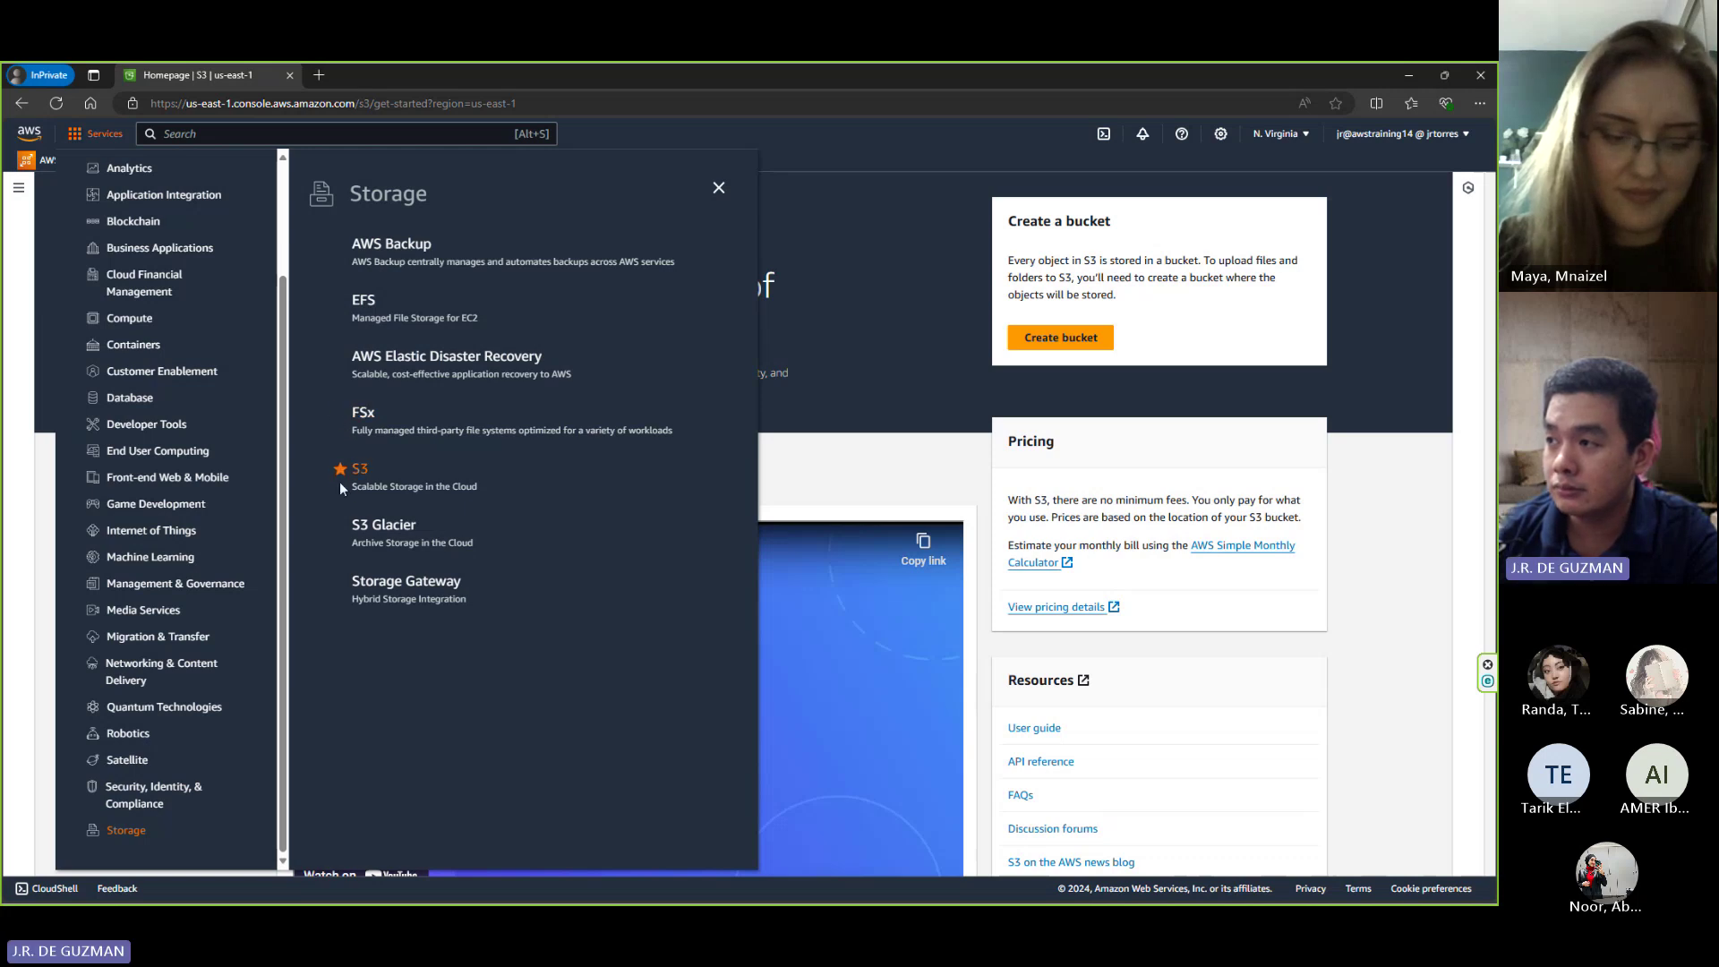
left_click(839, 141)
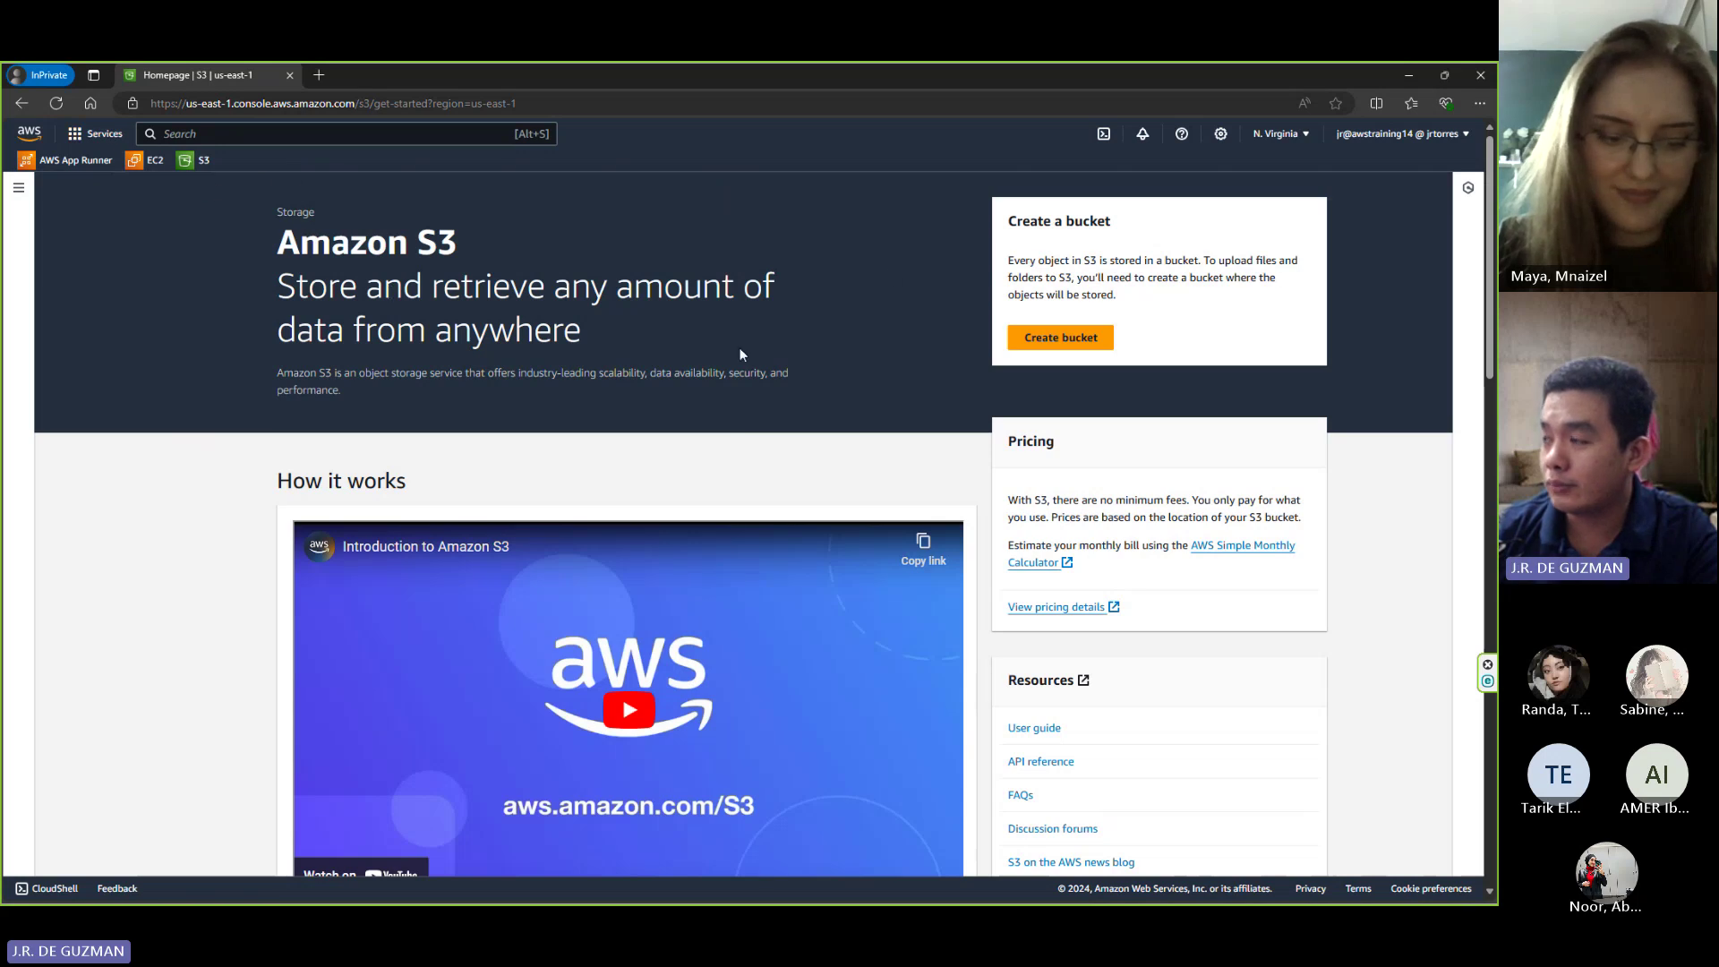
- Start creating an S3 bucket and look over the form's ownership, public access and remaining settings
left_click(1075, 349)
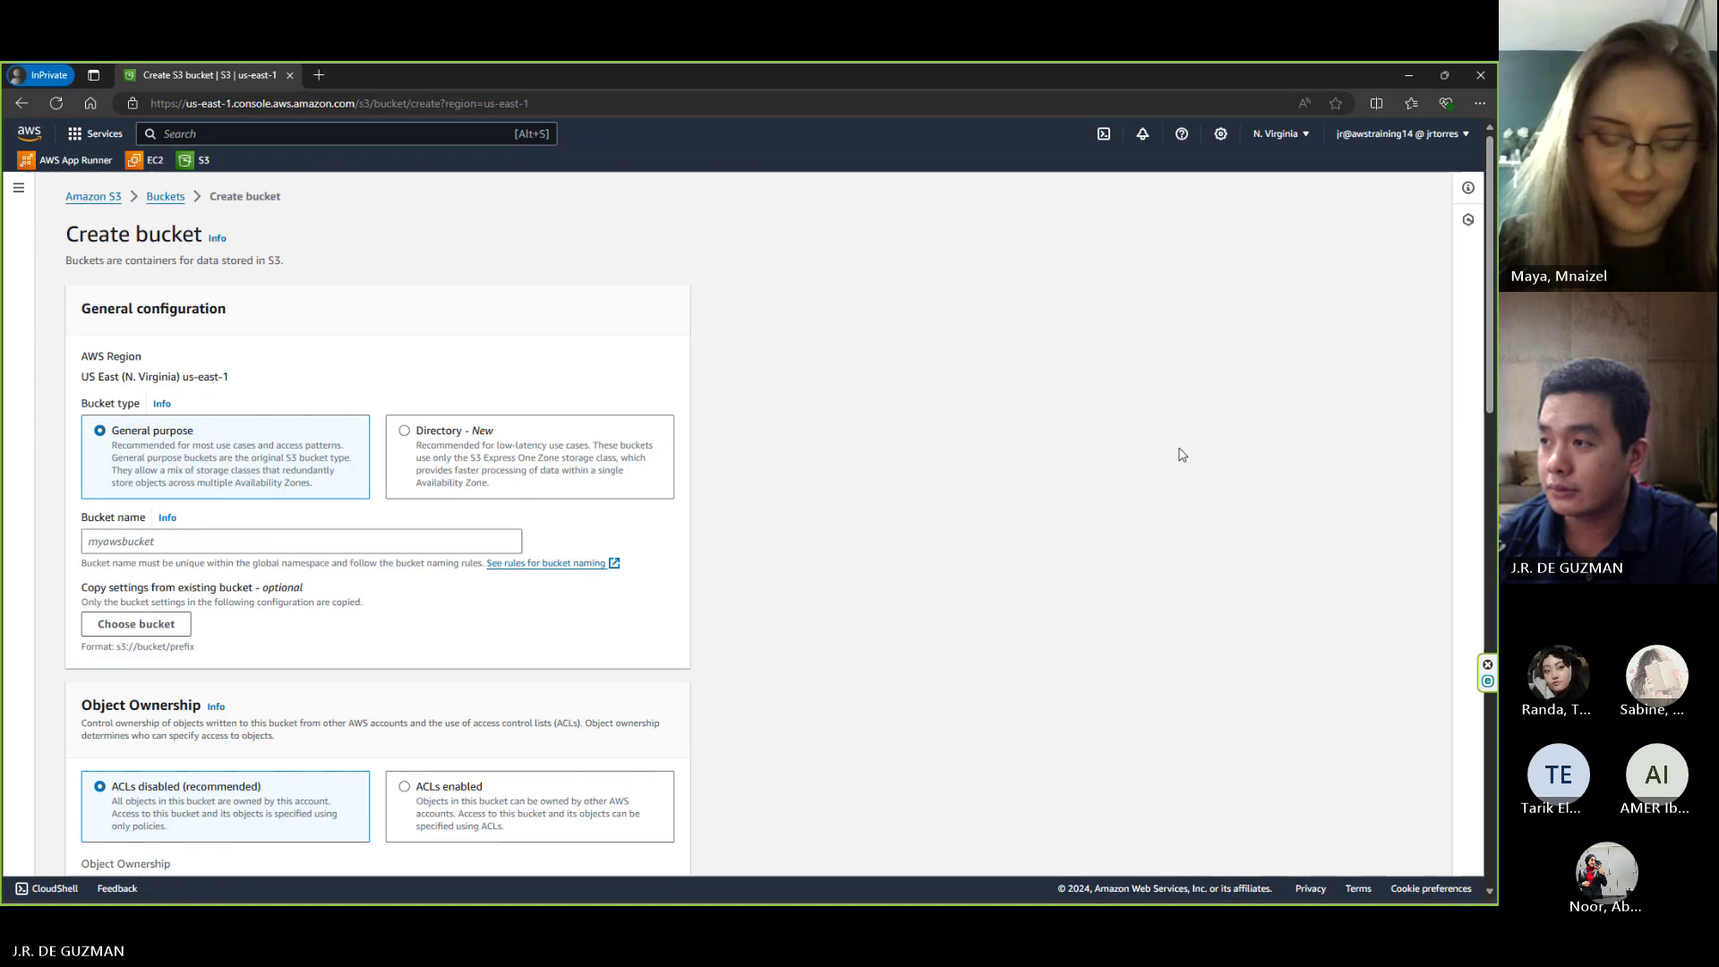
scroll(858, 530, "down", 2)
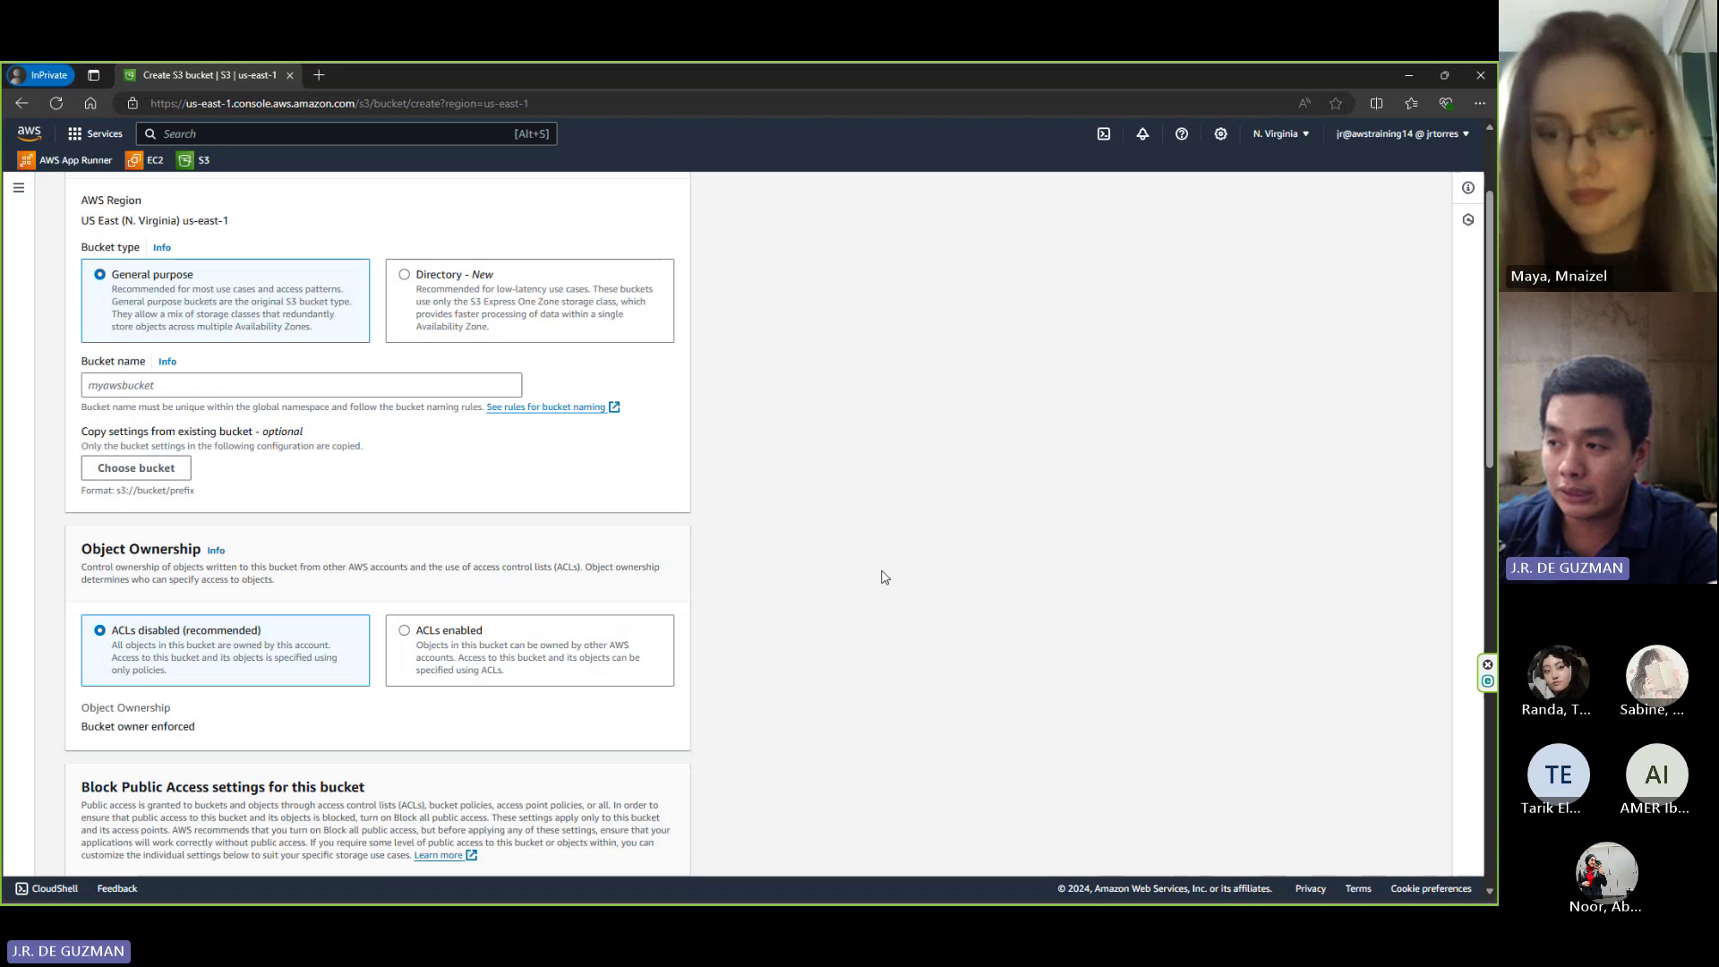
scroll(582, 650, "down", 3)
scroll(806, 676, "down", 5)
scroll(898, 683, "up", 10)
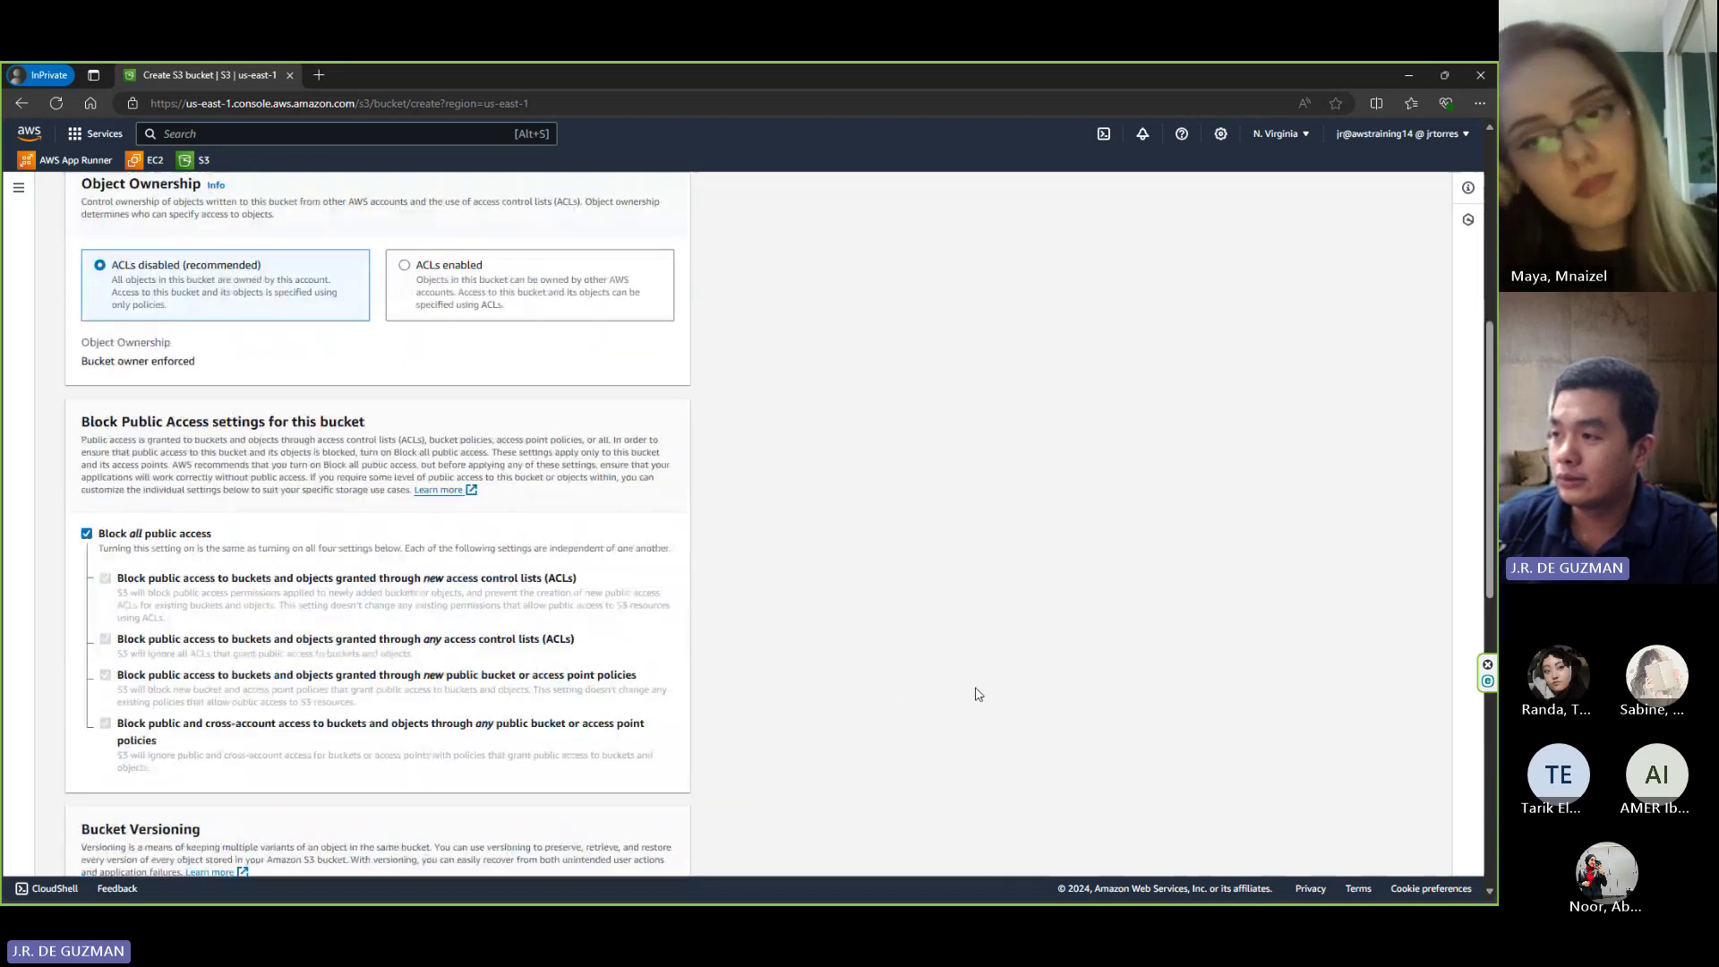
- Try "sample" as the bucket name and check the rest of the form for how it is accepted
left_click(178, 537)
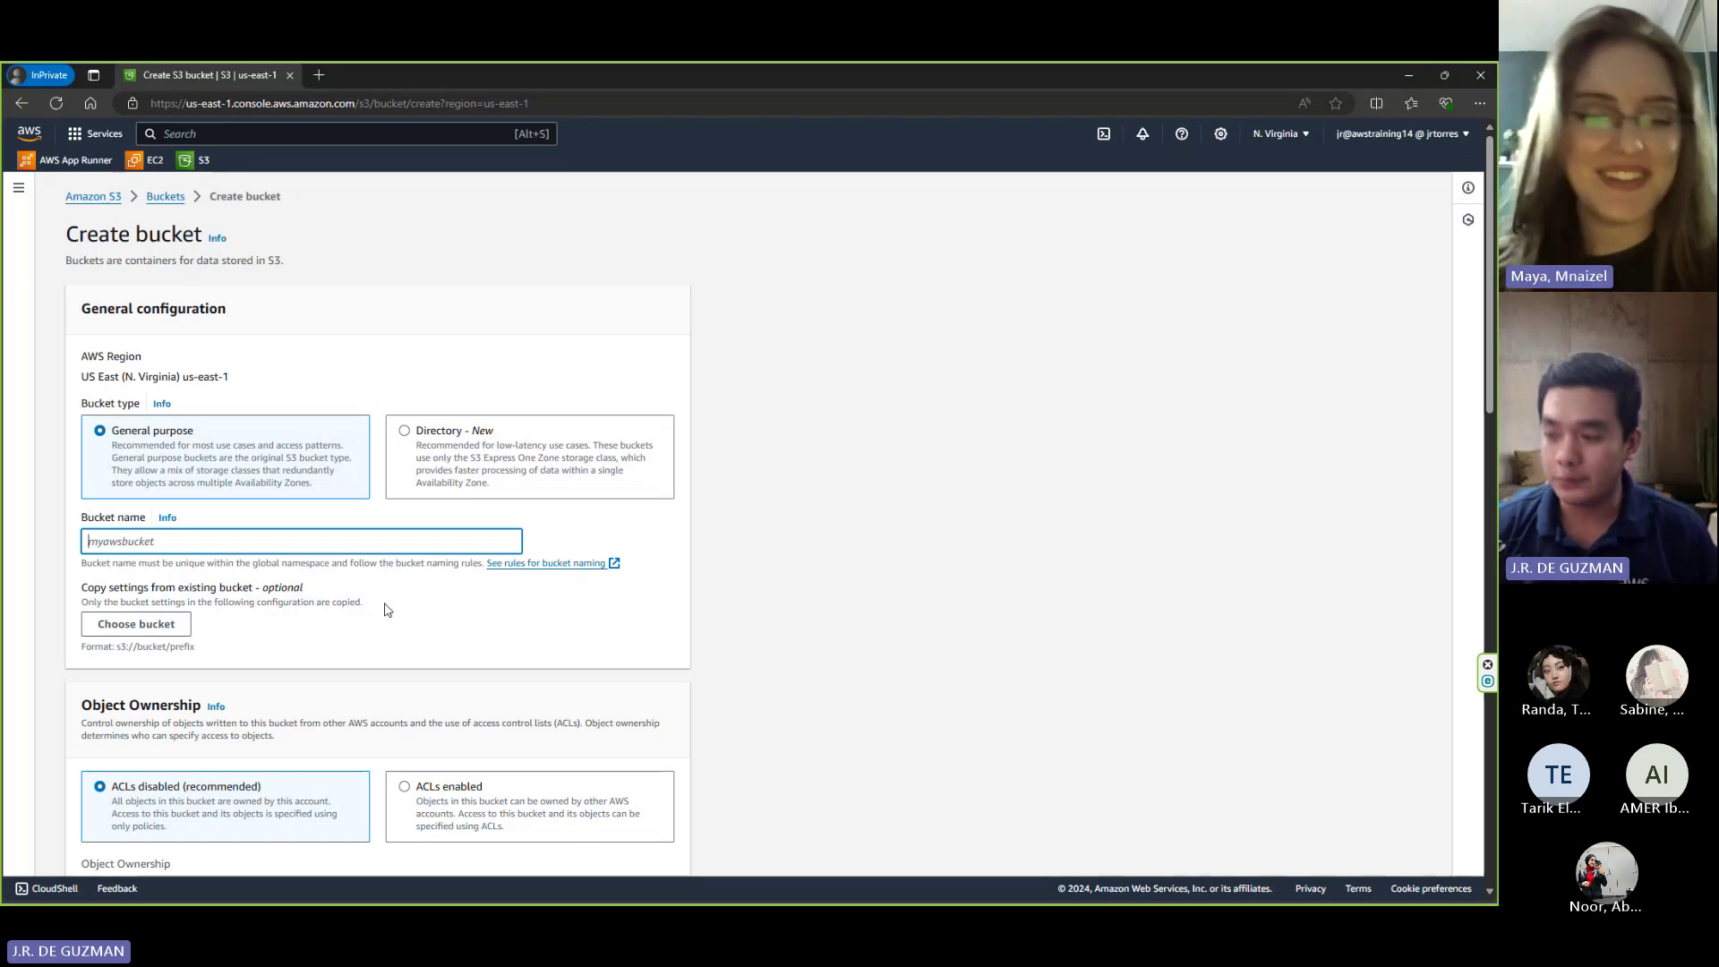
type("sam")
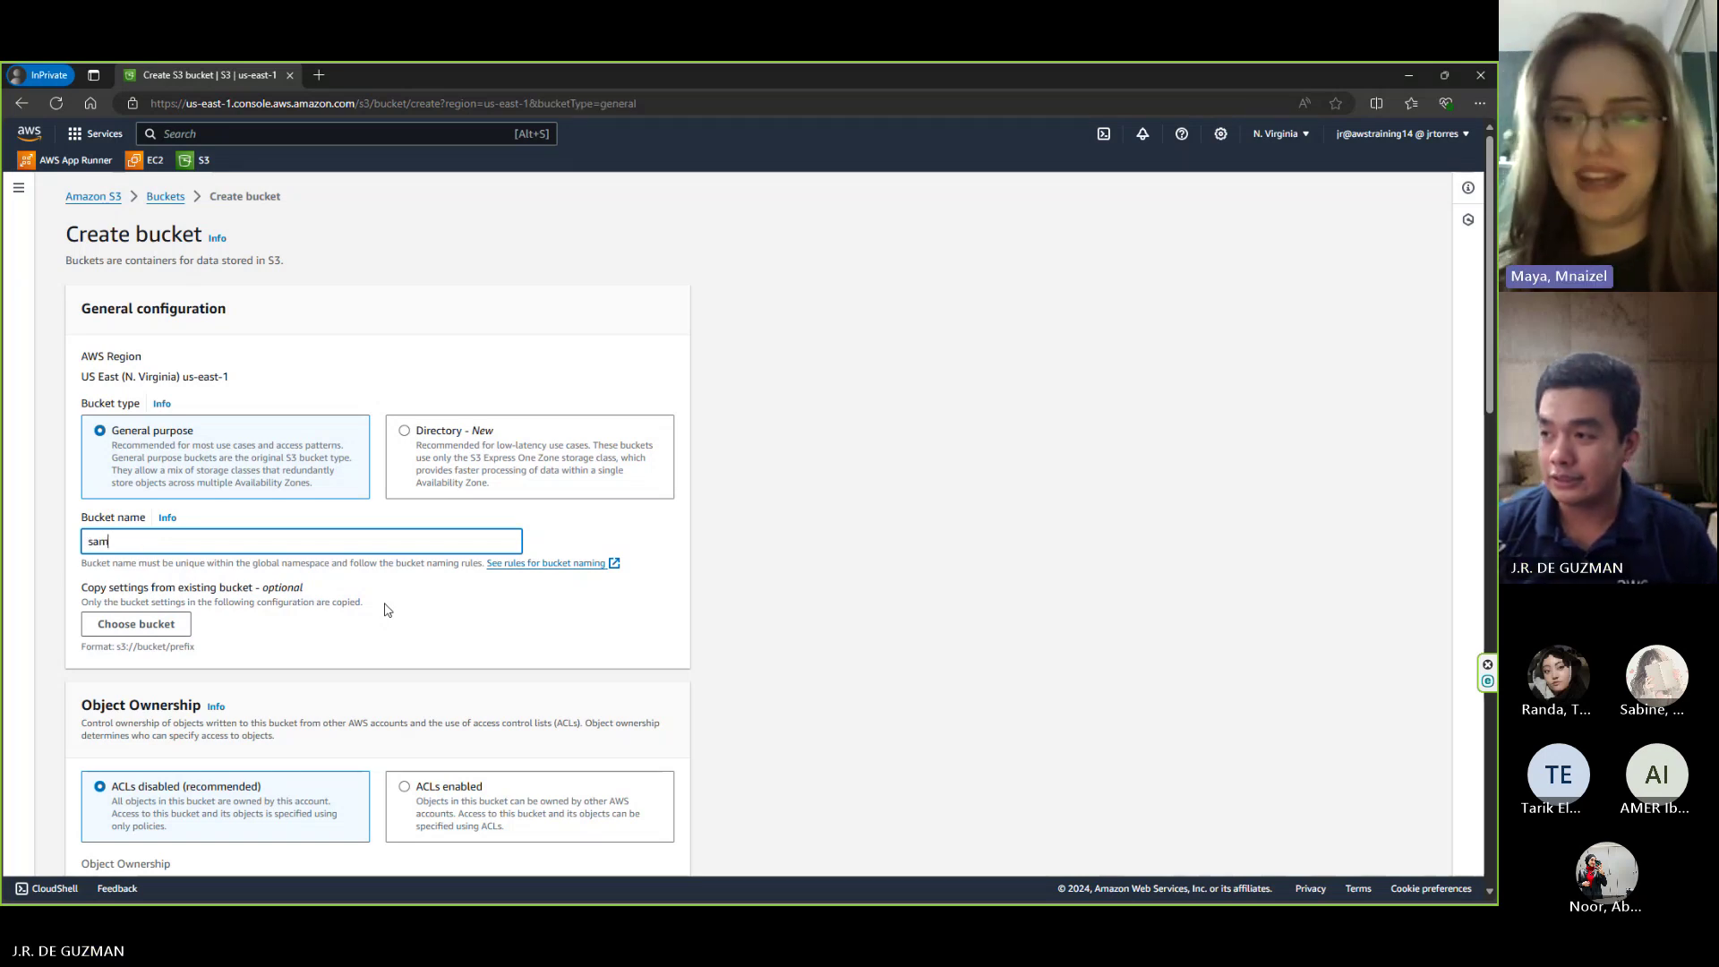
type("ple")
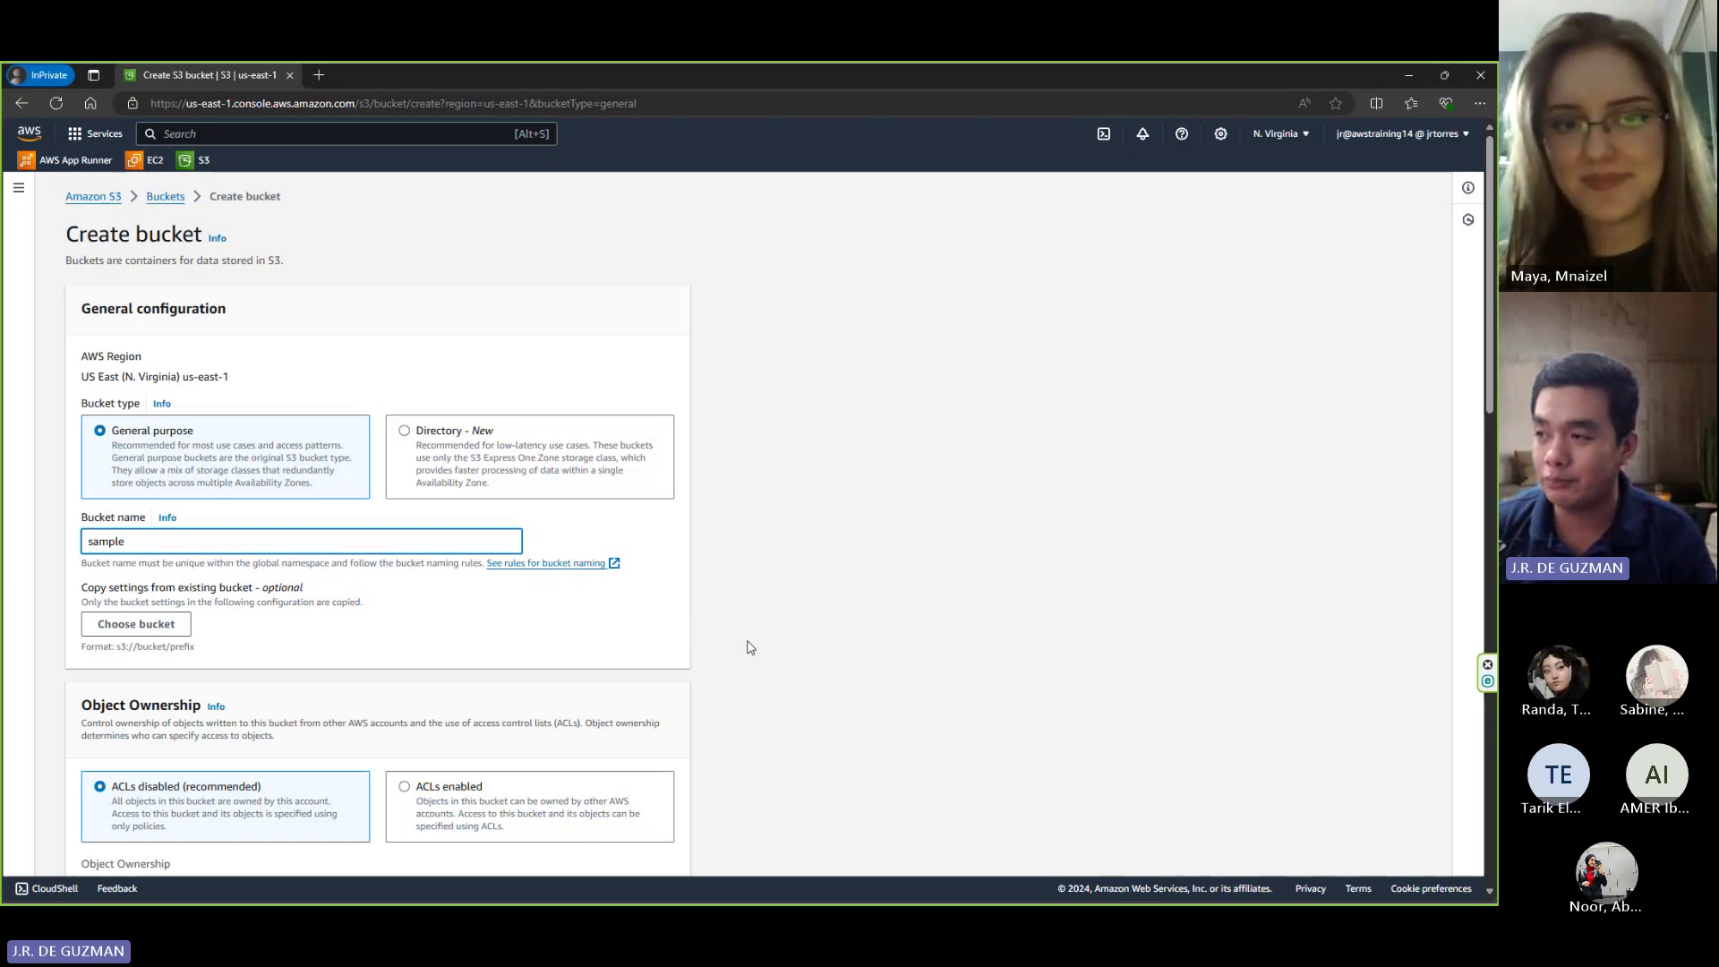
scroll(750, 647, "down", 8)
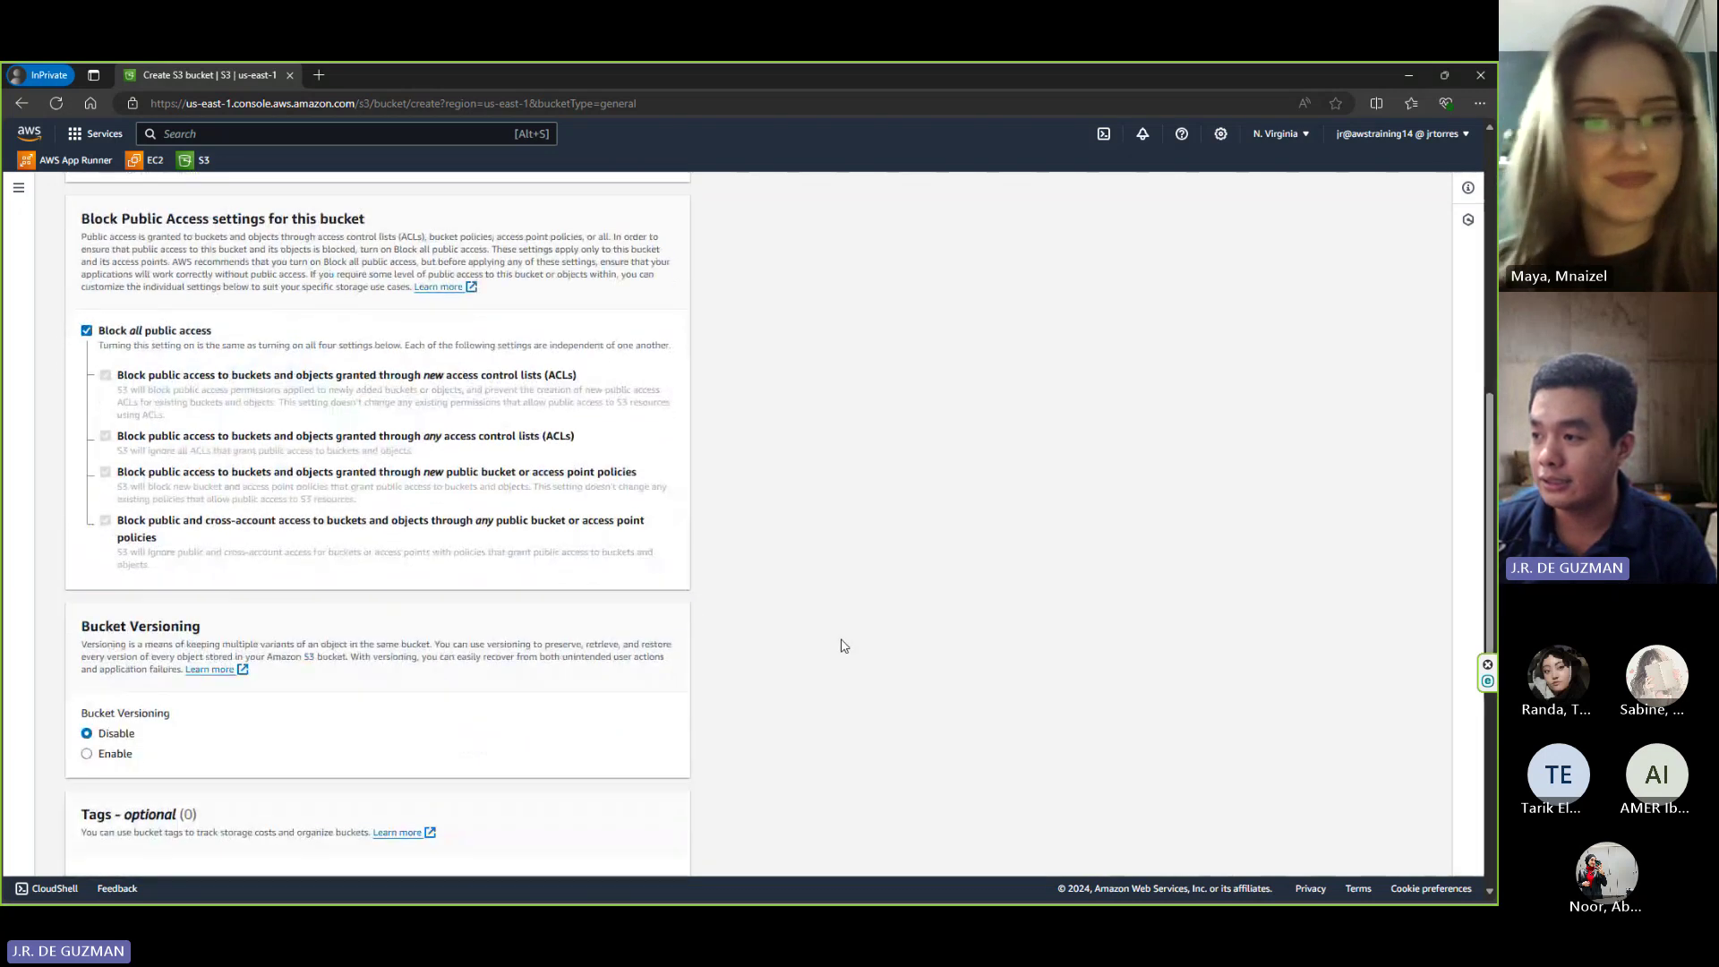
scroll(841, 645, "down", 6)
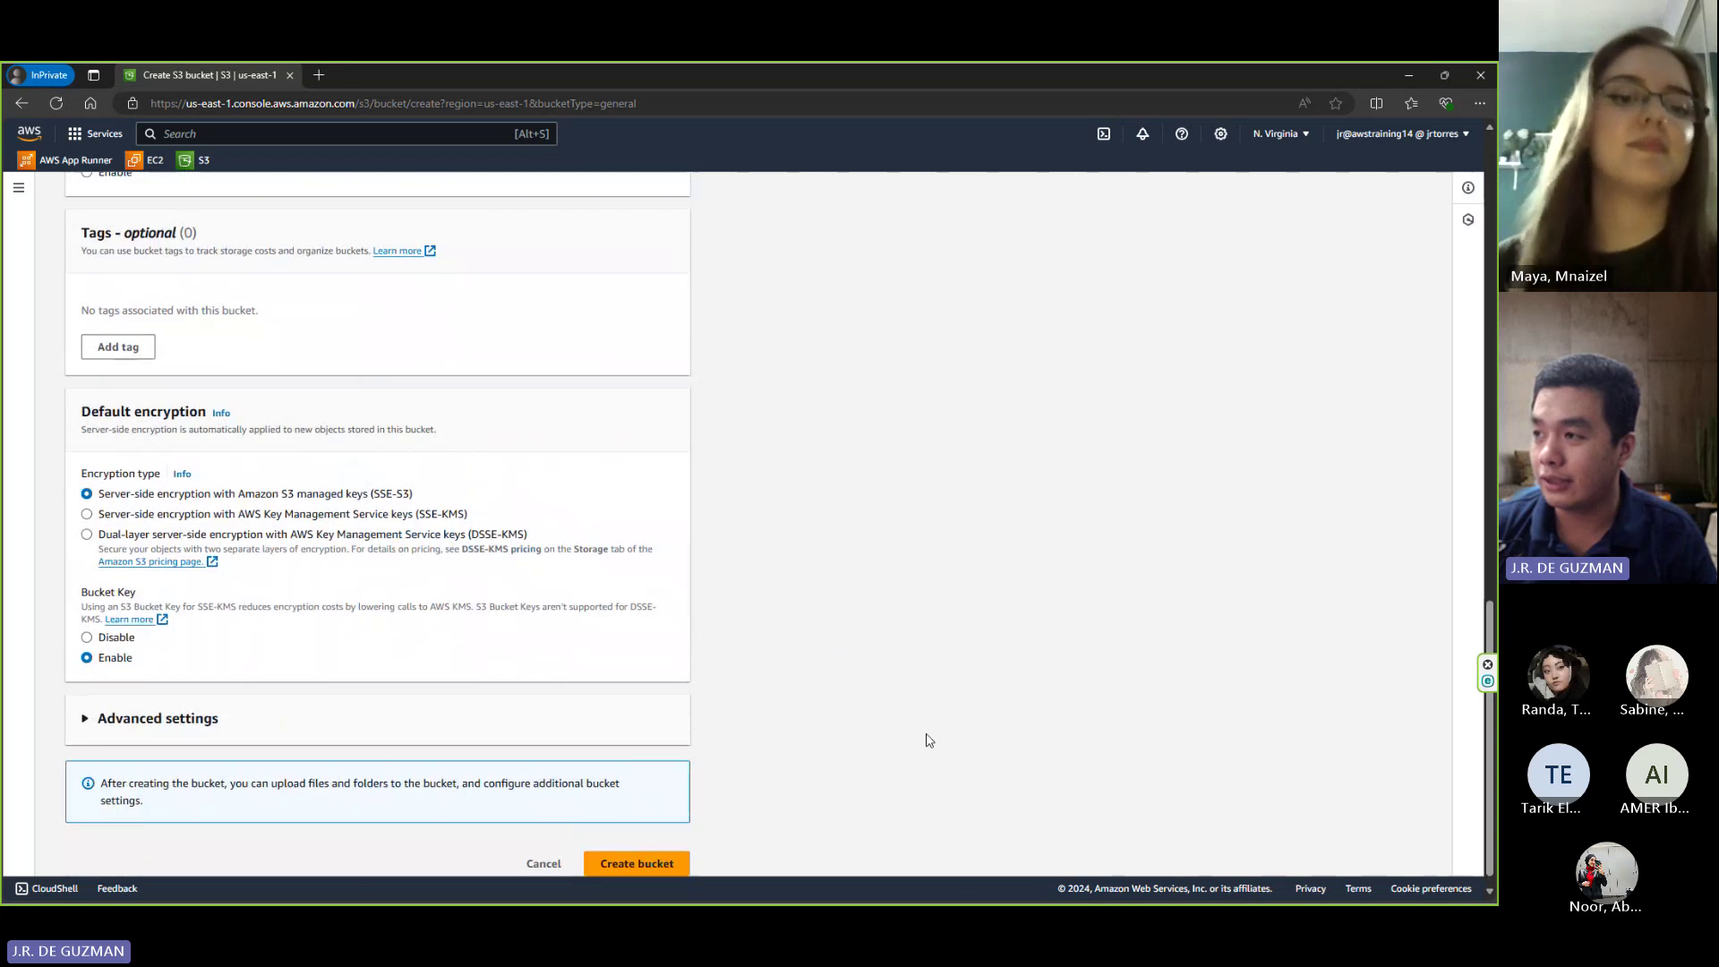
scroll(926, 737, "up", 14)
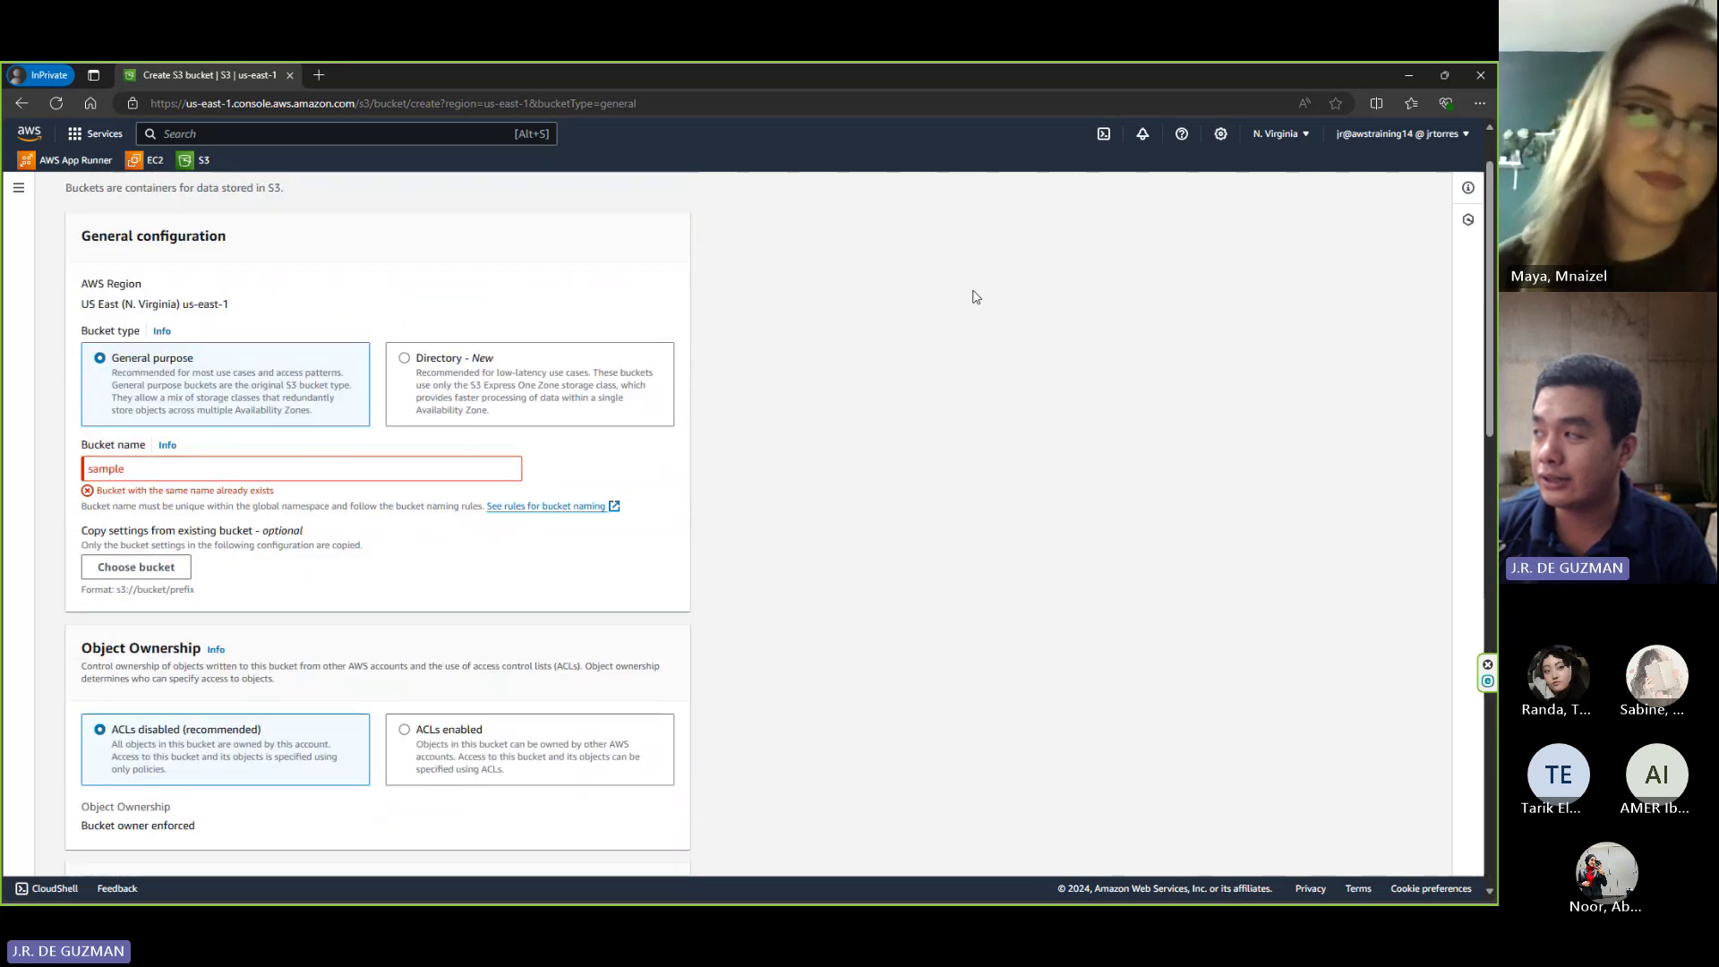
left_click(1479, 103)
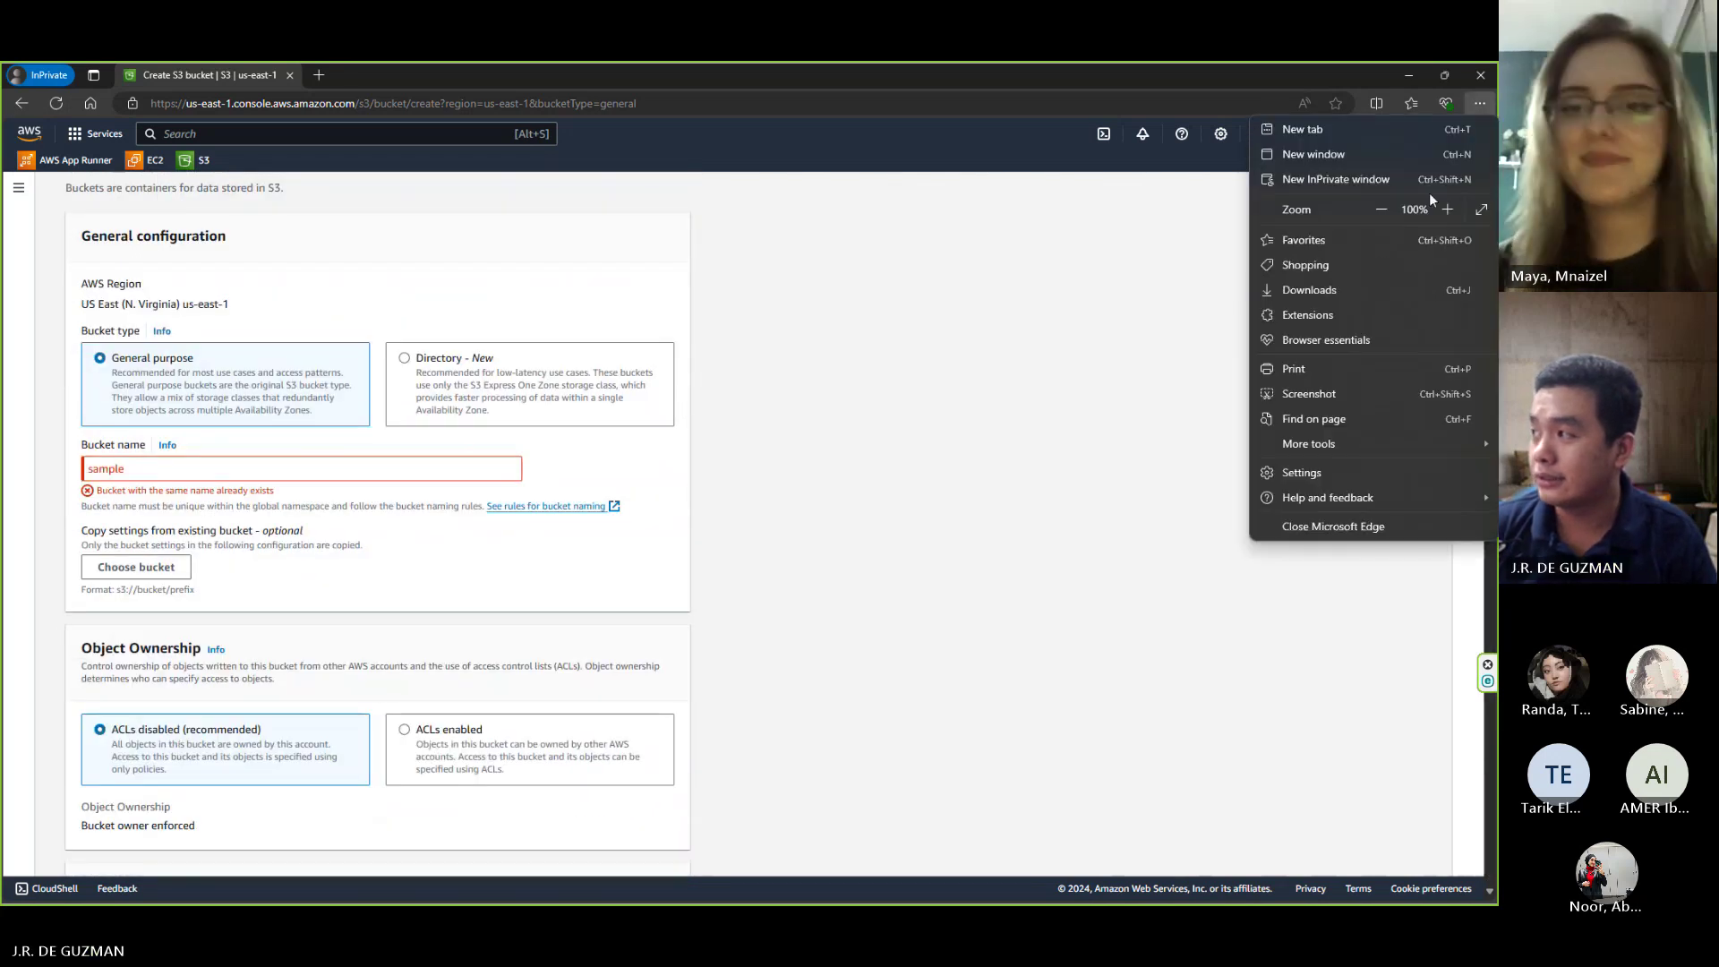
left_click(1066, 510)
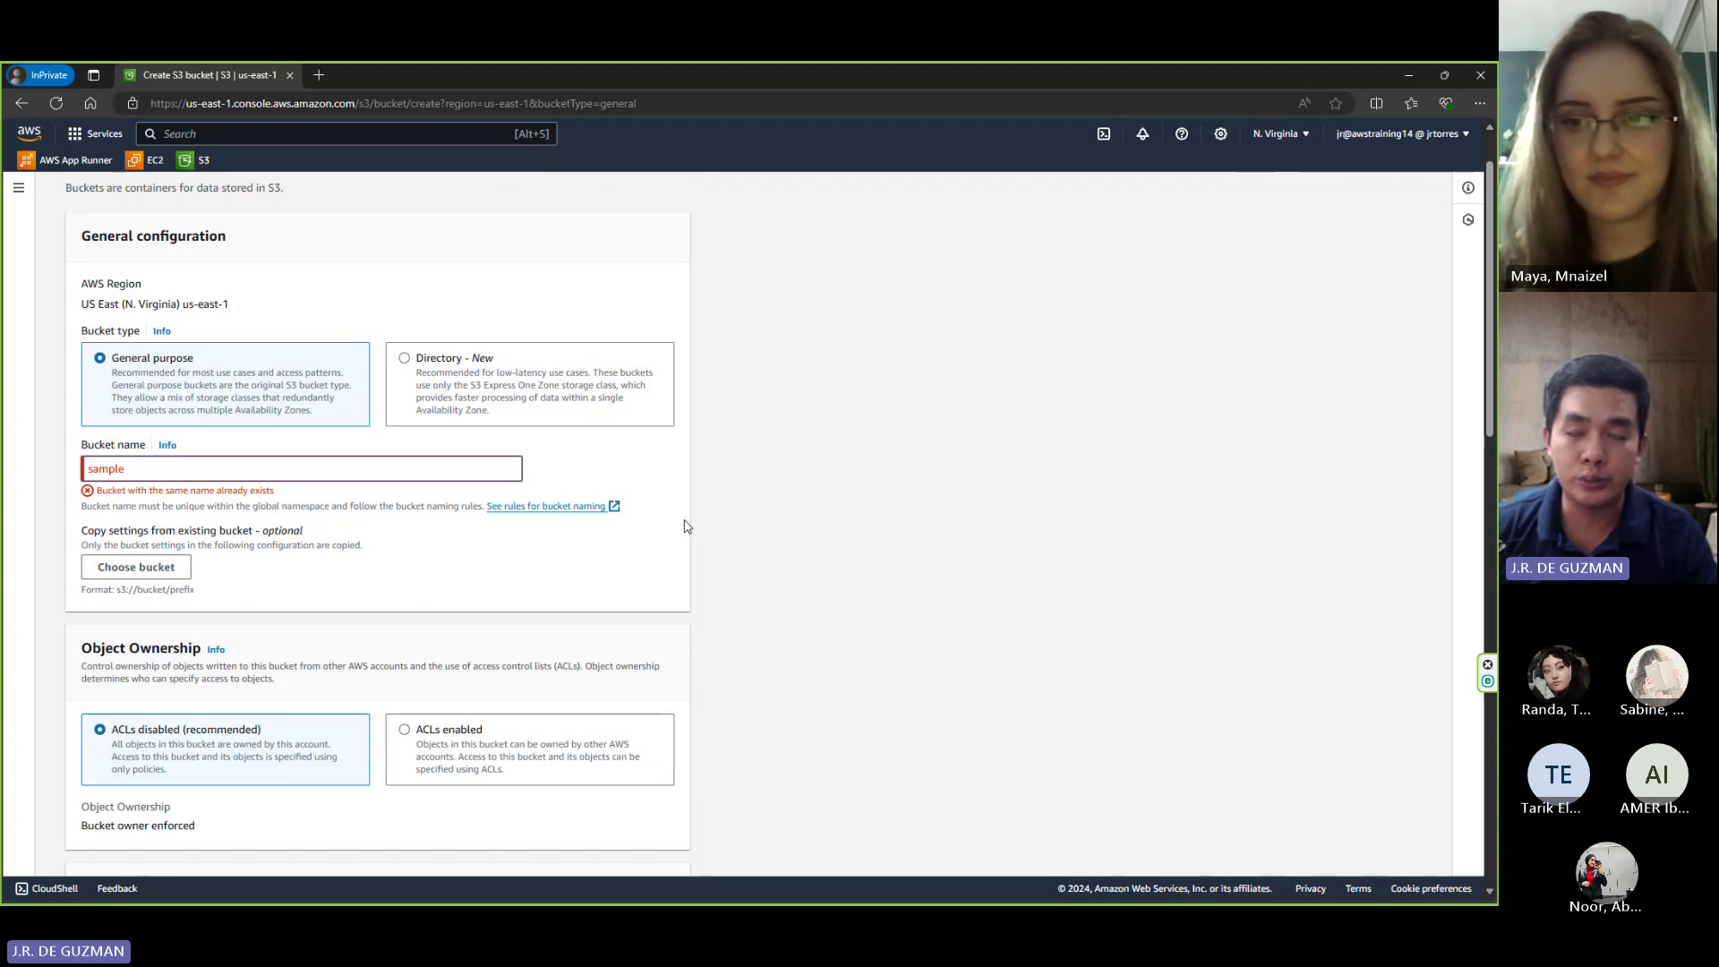
- Try replacing the bucket name with "mybucket-" and clear the name field again
key("BackSpace")
key("BackSpace")
key("BackSpace")
key("BackSpace")
key("BackSpace")
key("BackSpace")
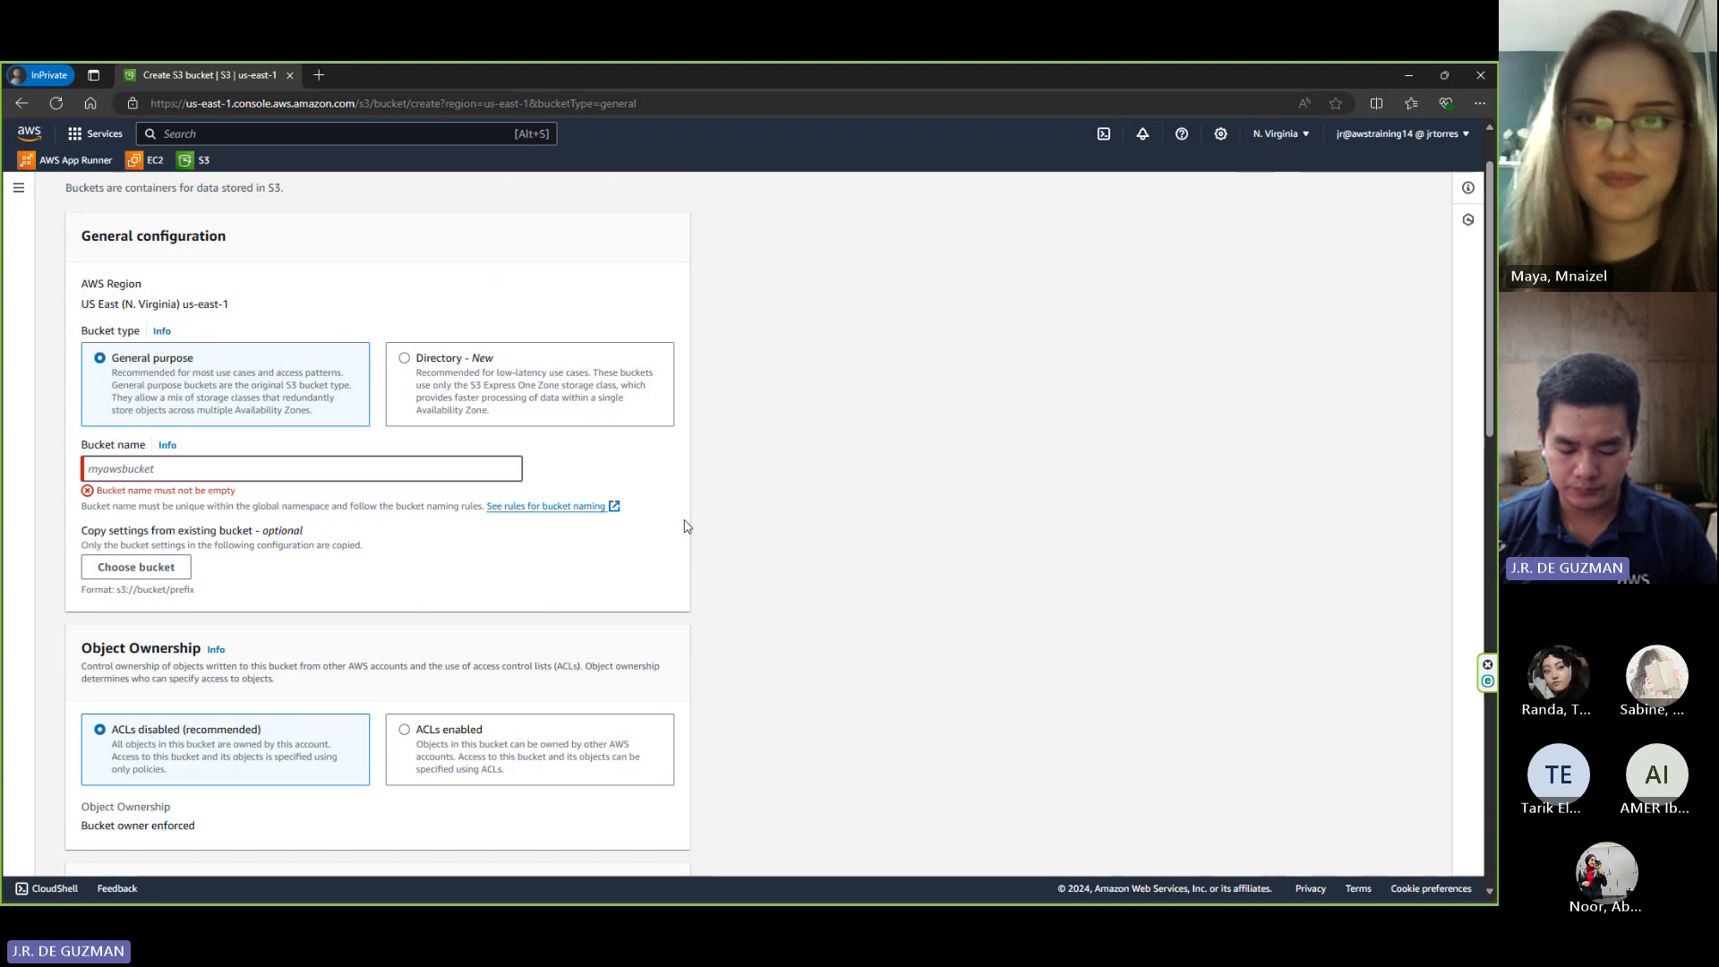
type("mybucke")
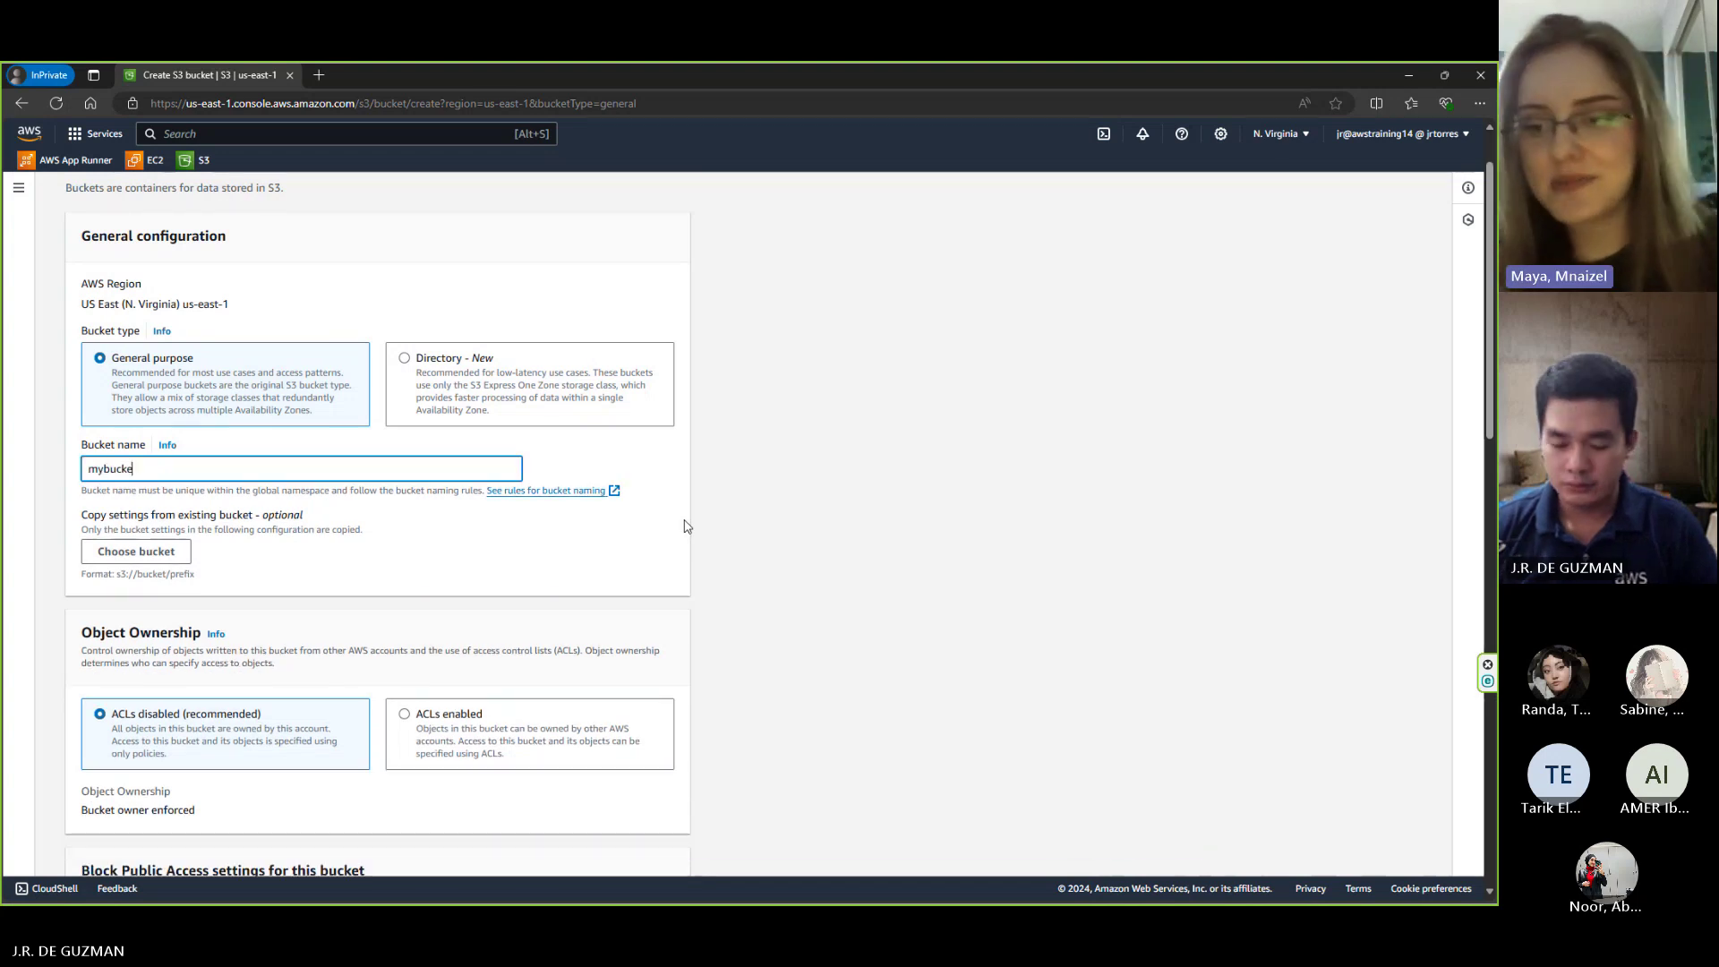
type("t-")
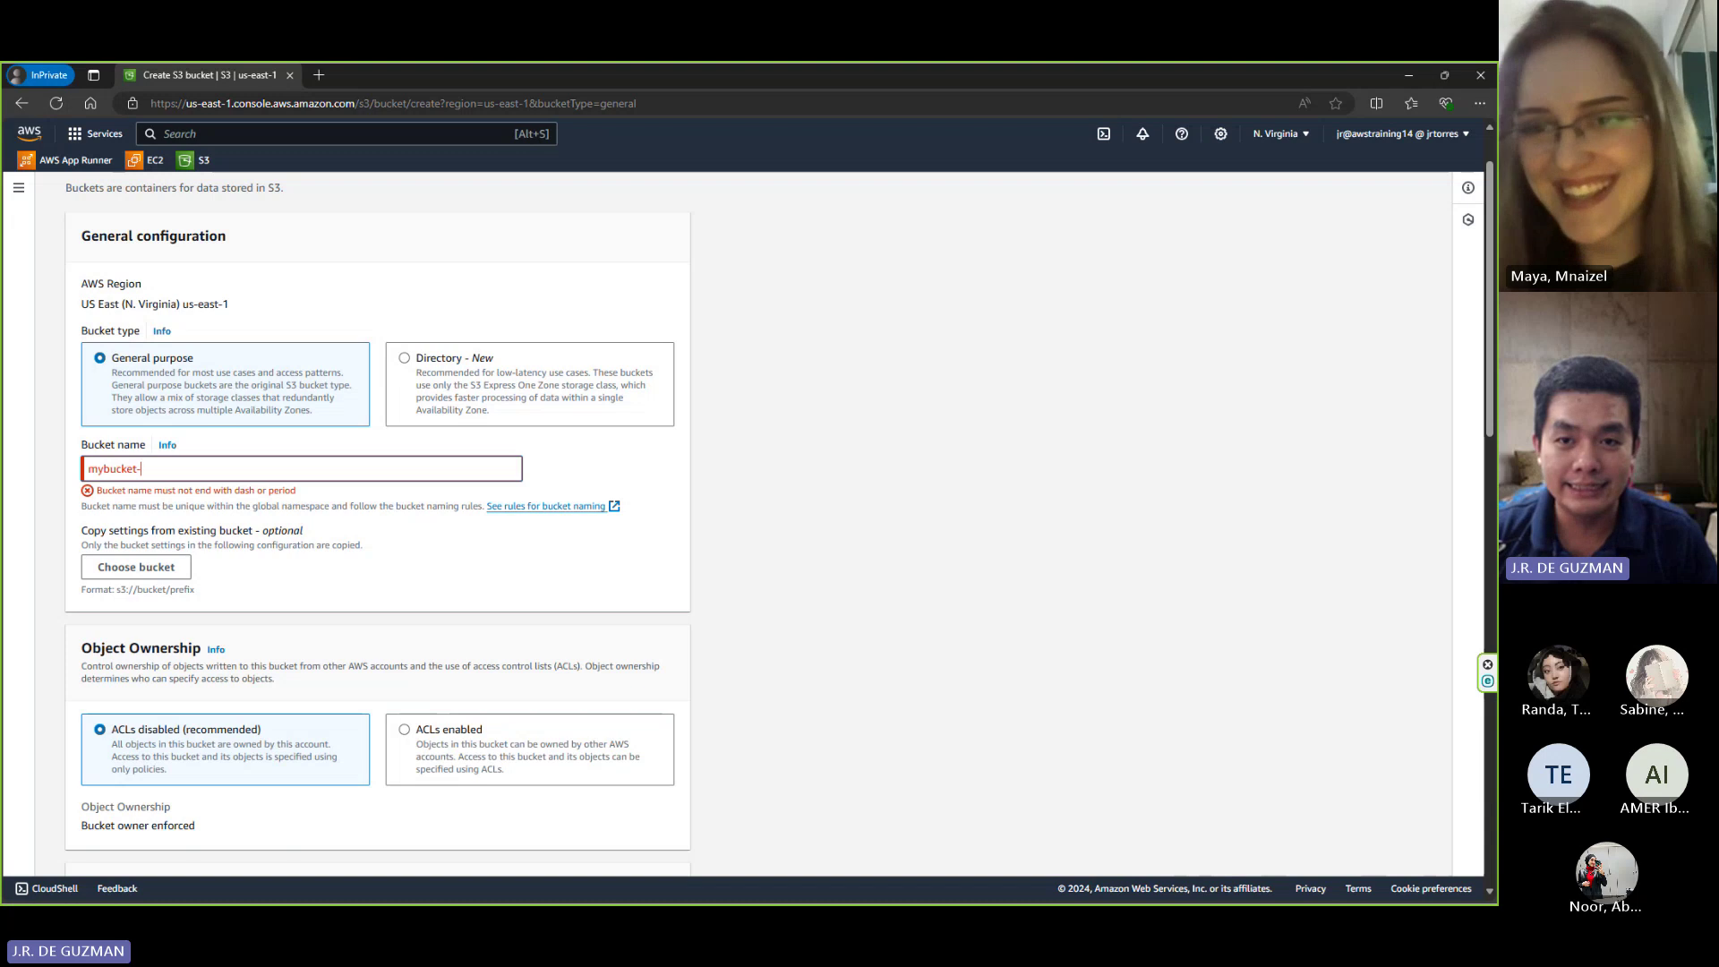
key("BackSpace")
key("BackSpace")
key("BackSpace")
key("BackSpace")
key("BackSpace")
key("BackSpace")
key("BackSpace")
key("BackSpace")
key("BackSpace")
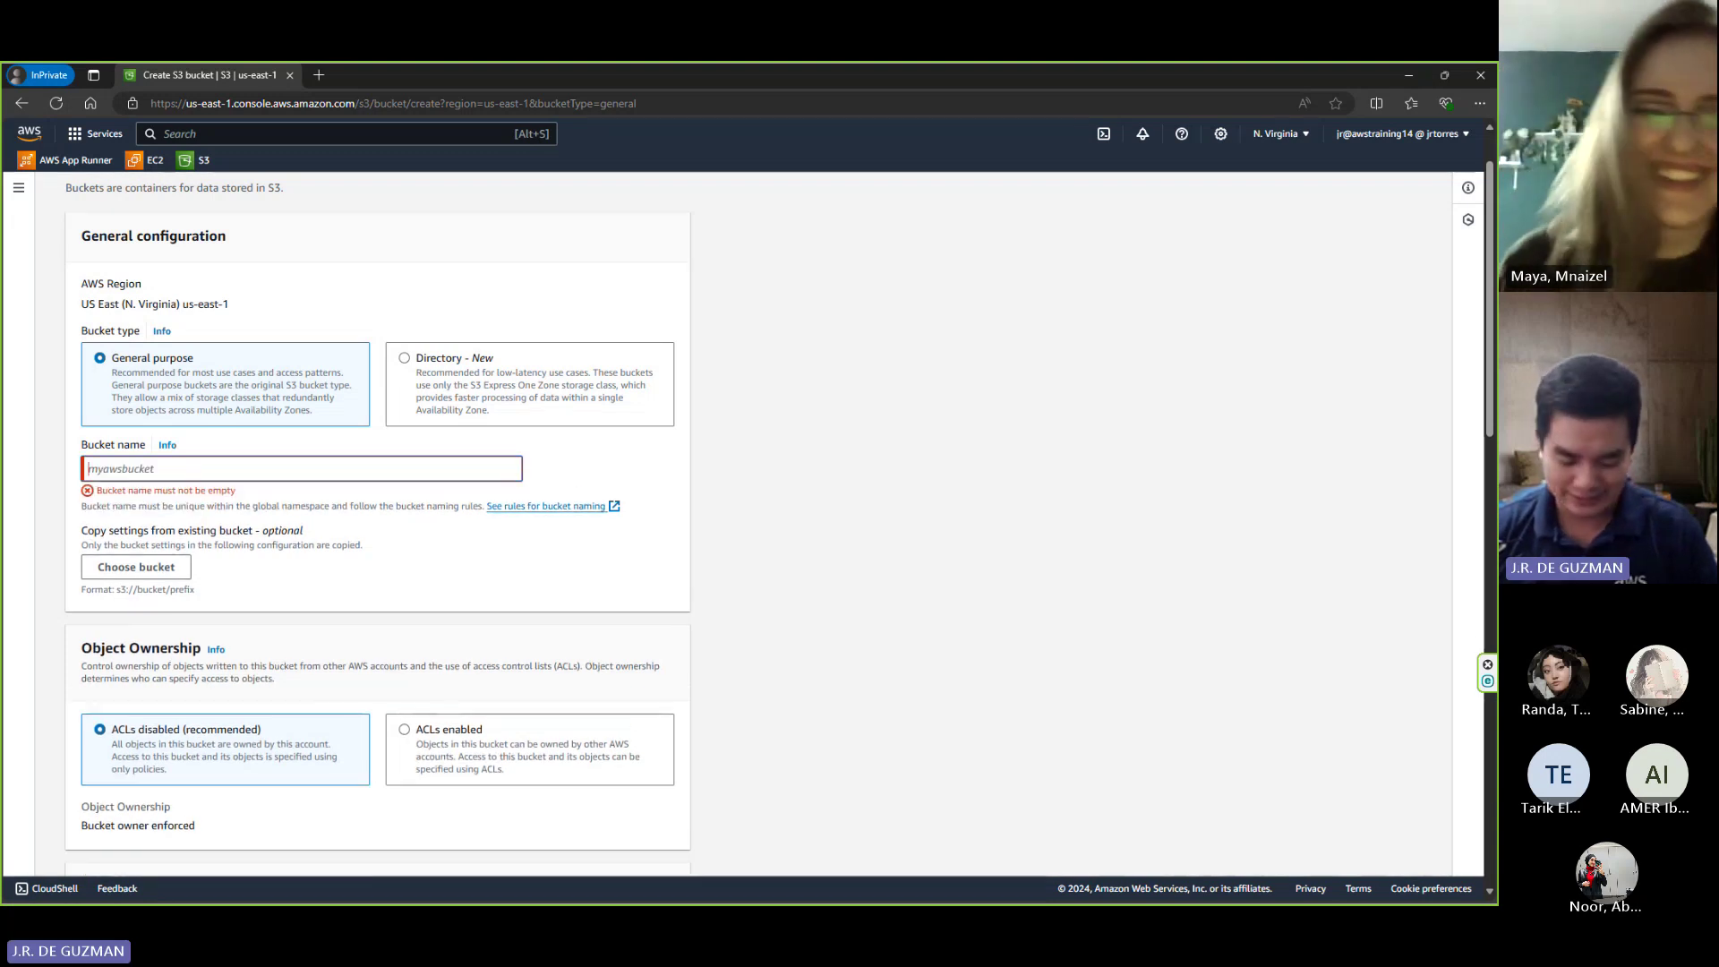
type("jrandmay")
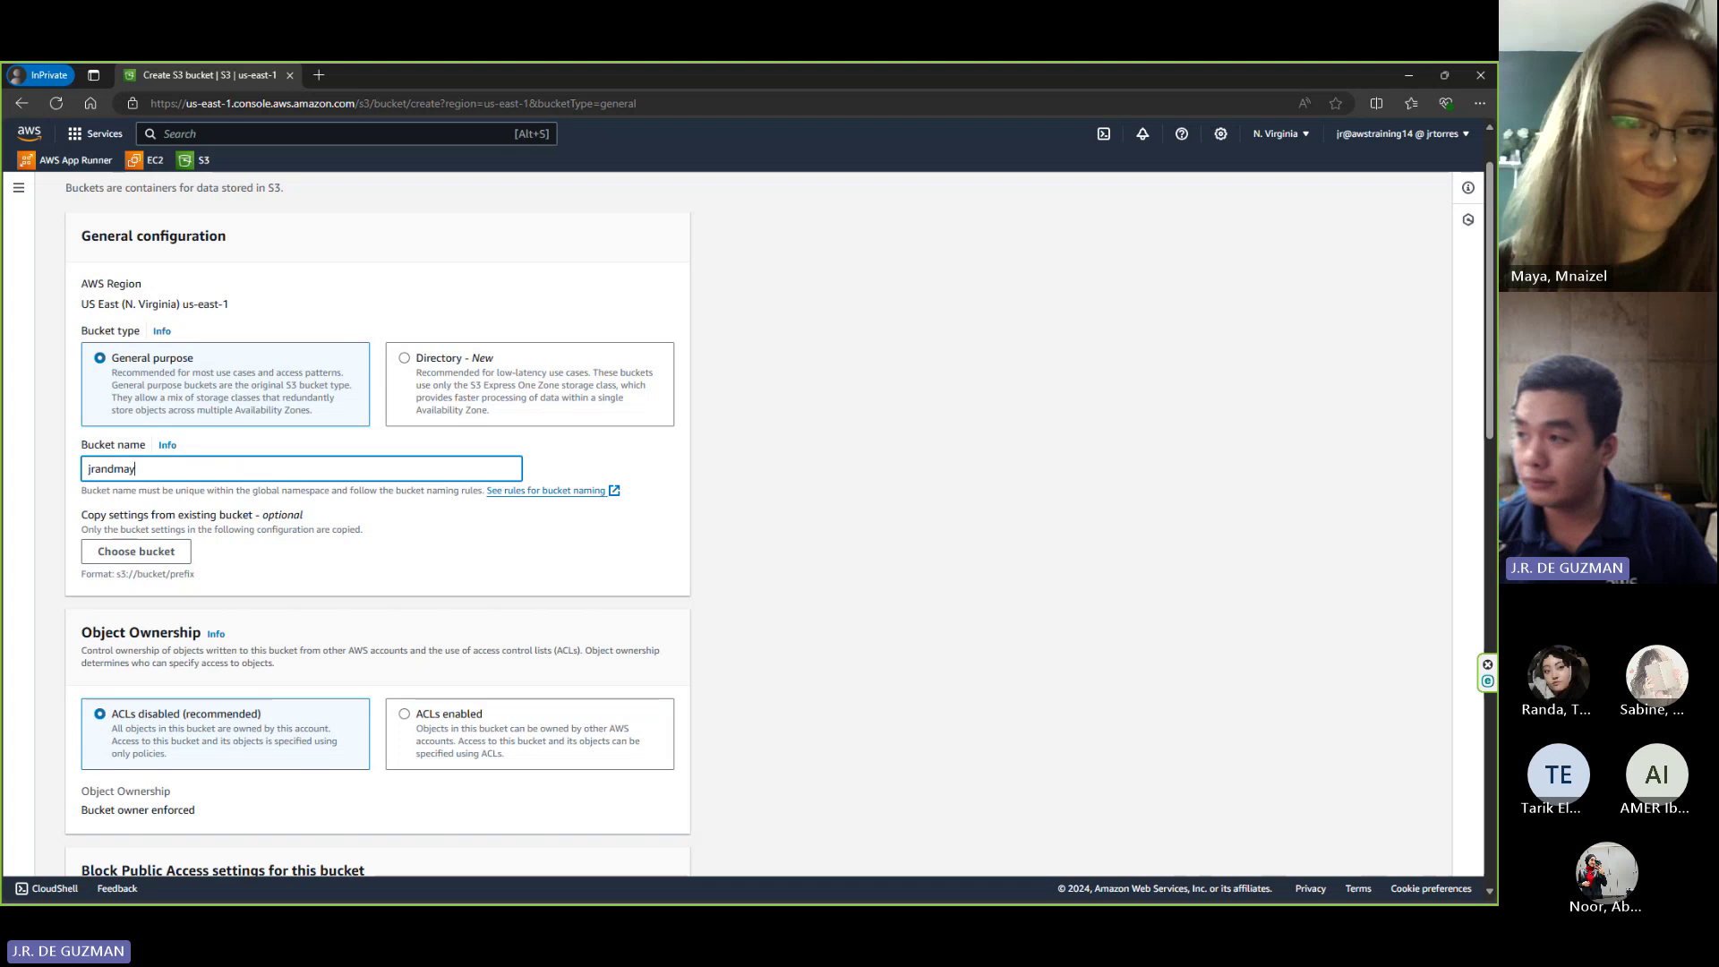
type("a-")
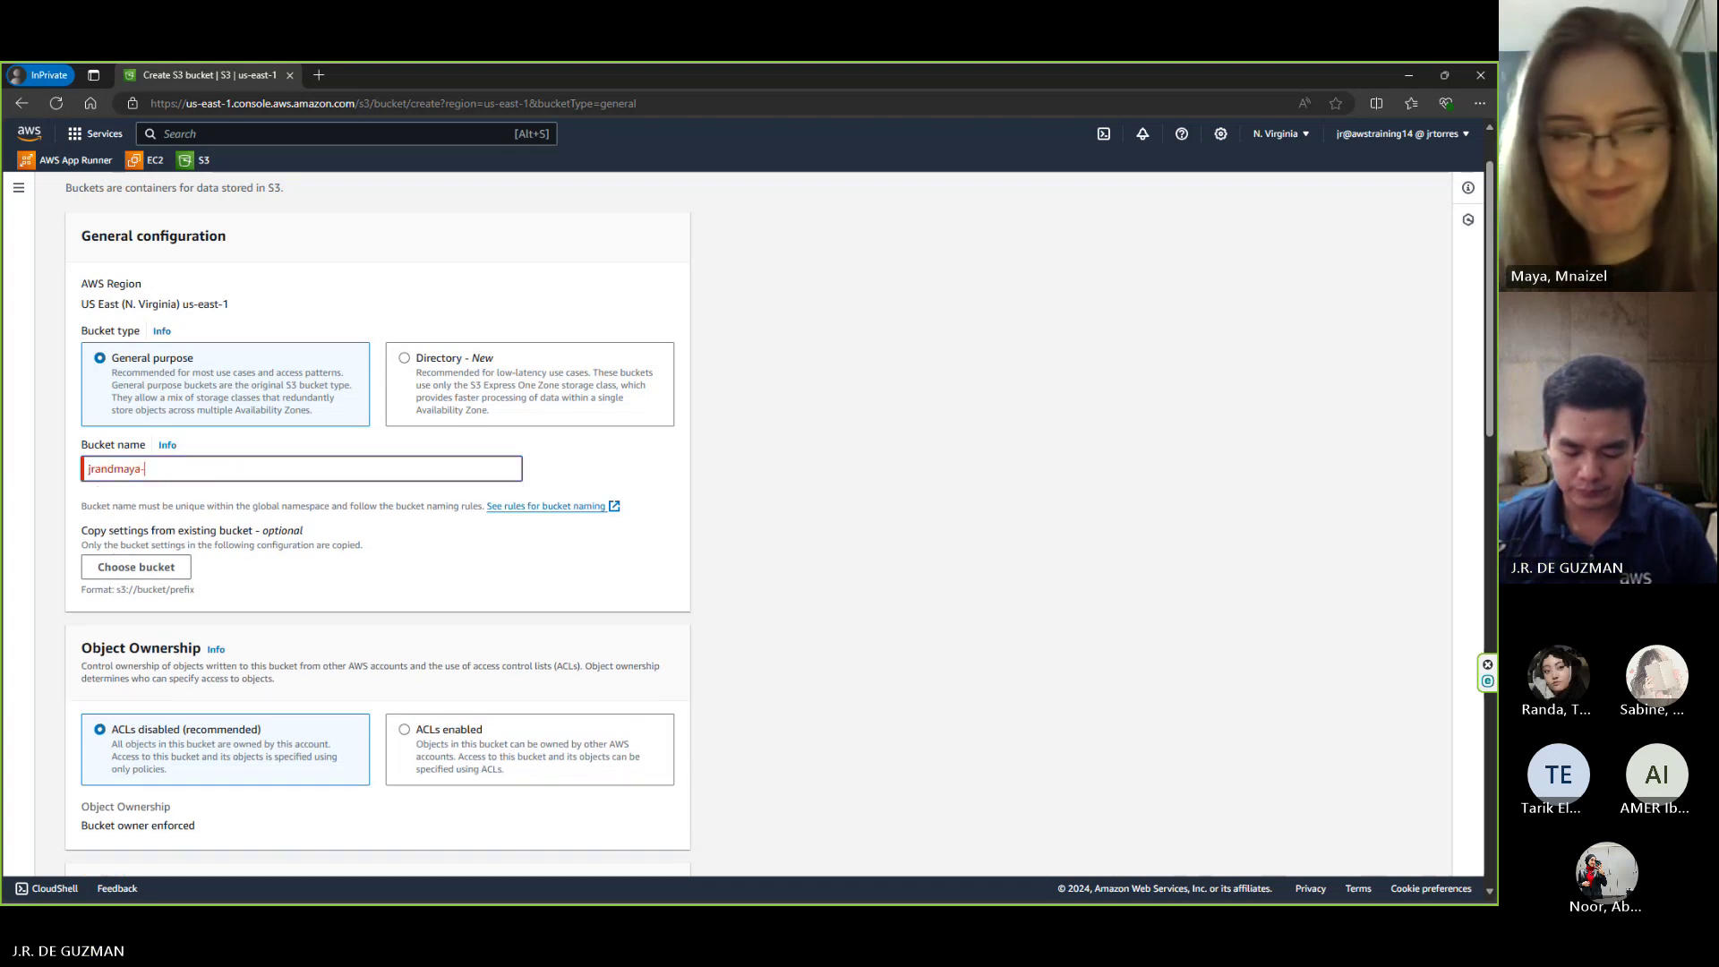
type("11773")
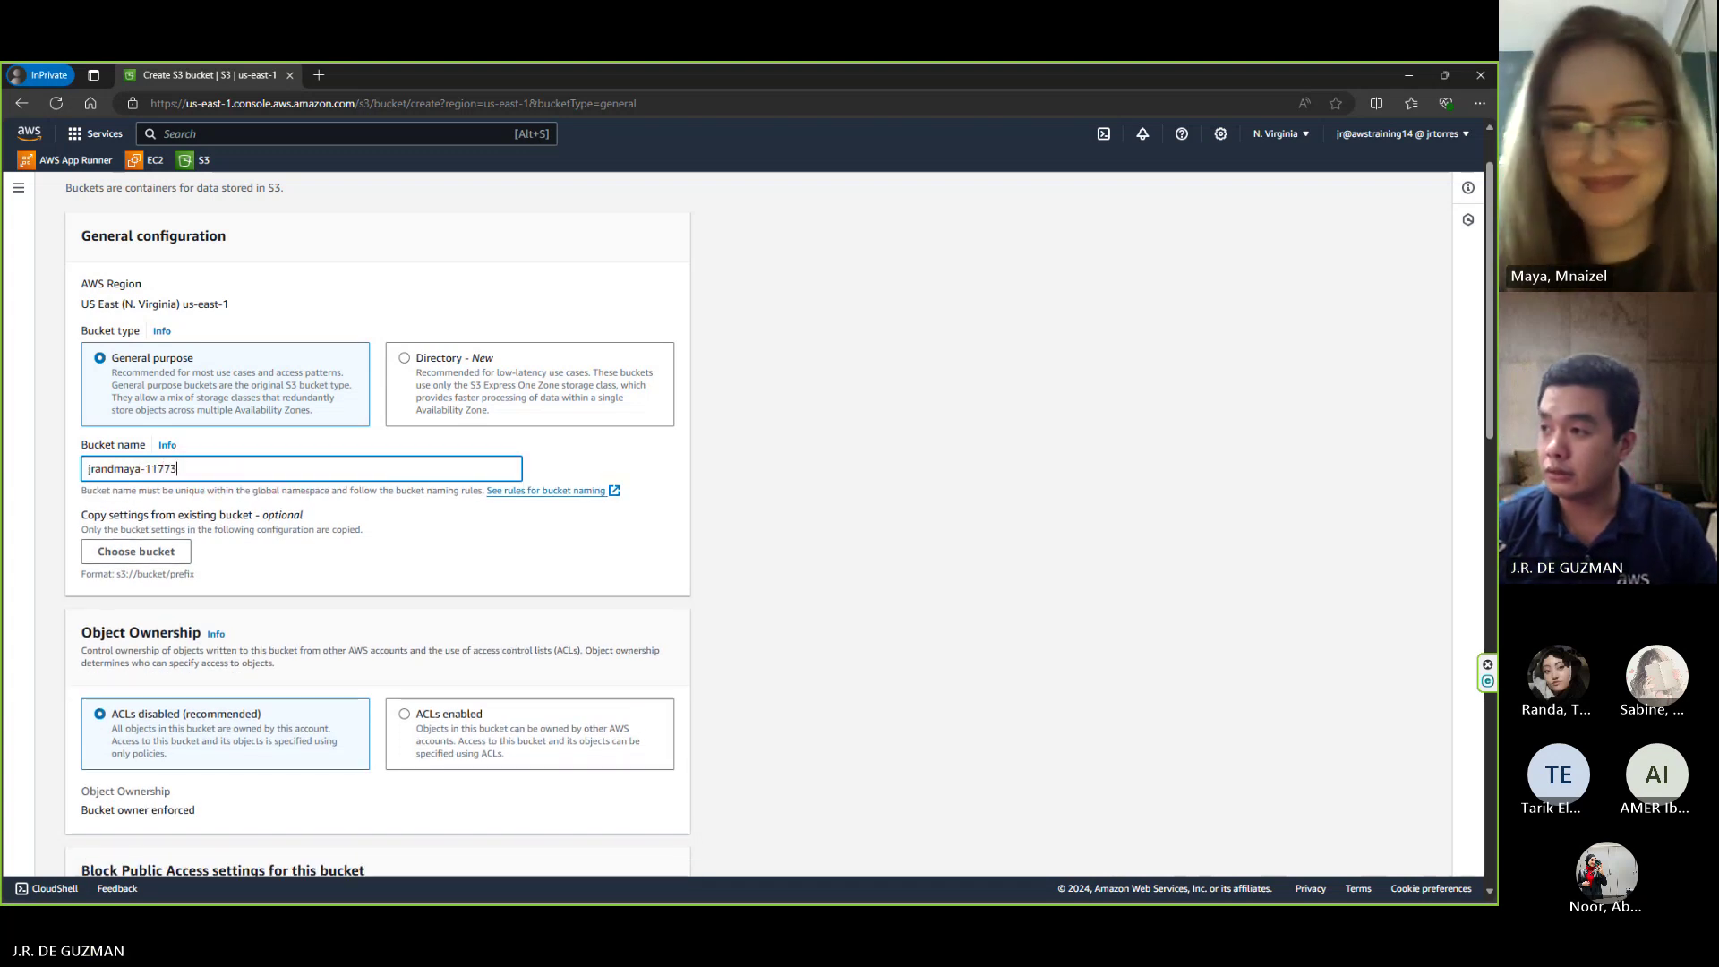
type("18993")
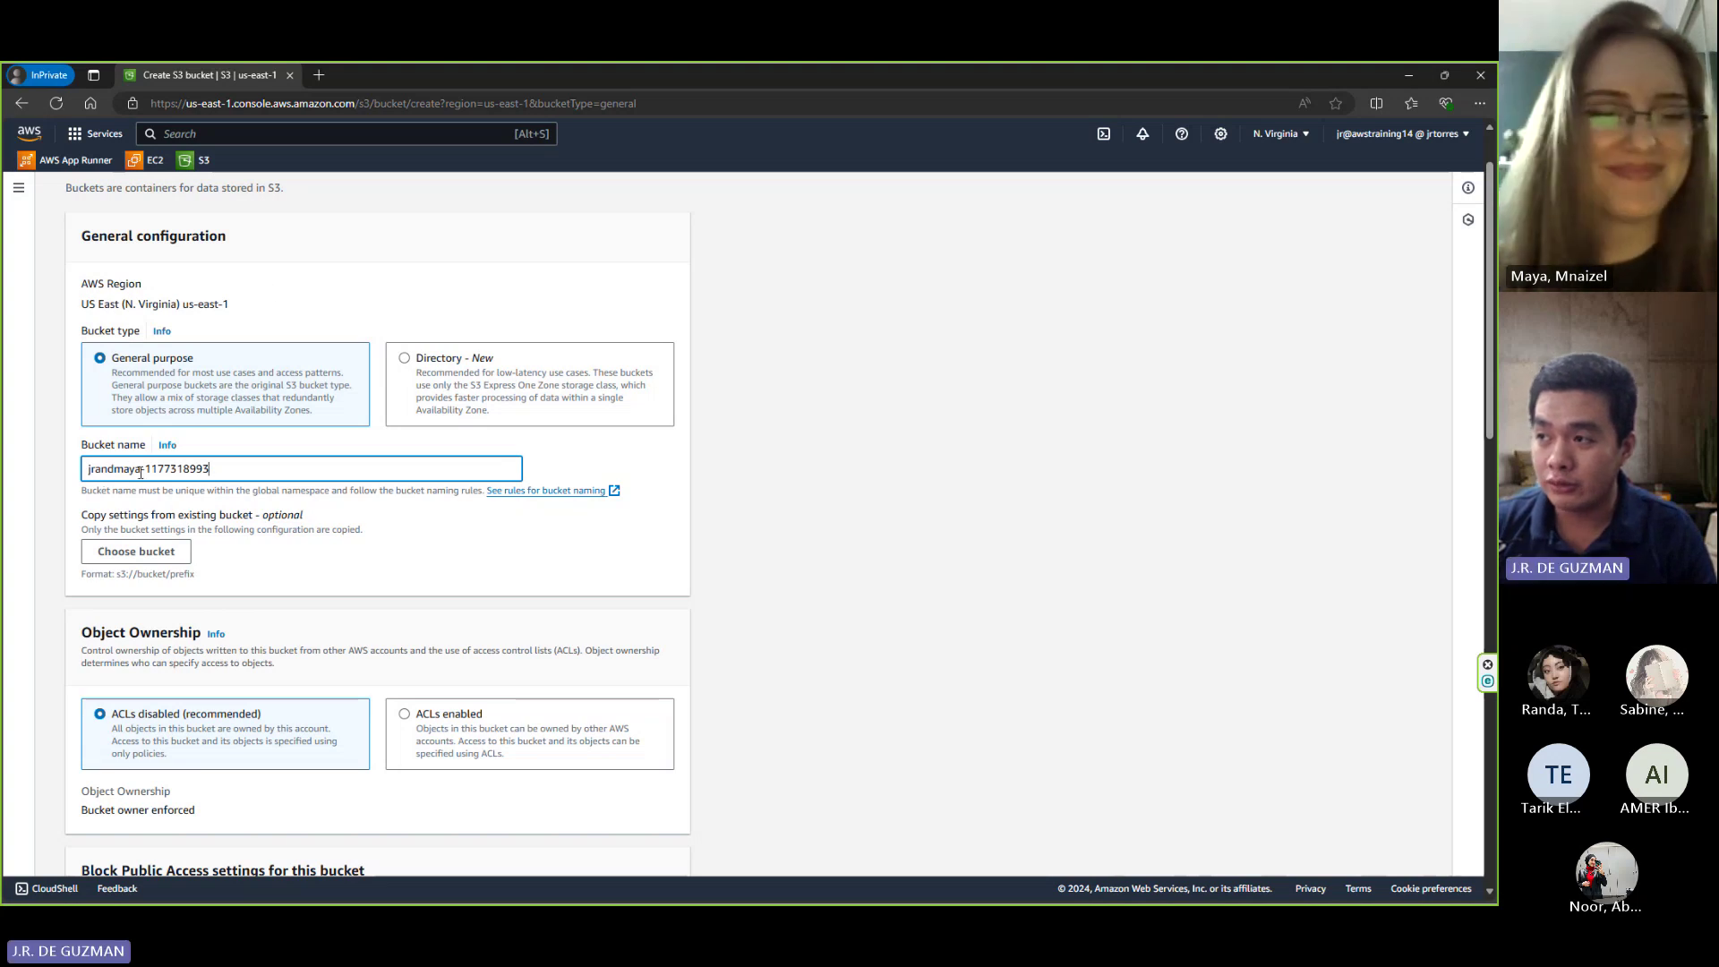
right_click(140, 467)
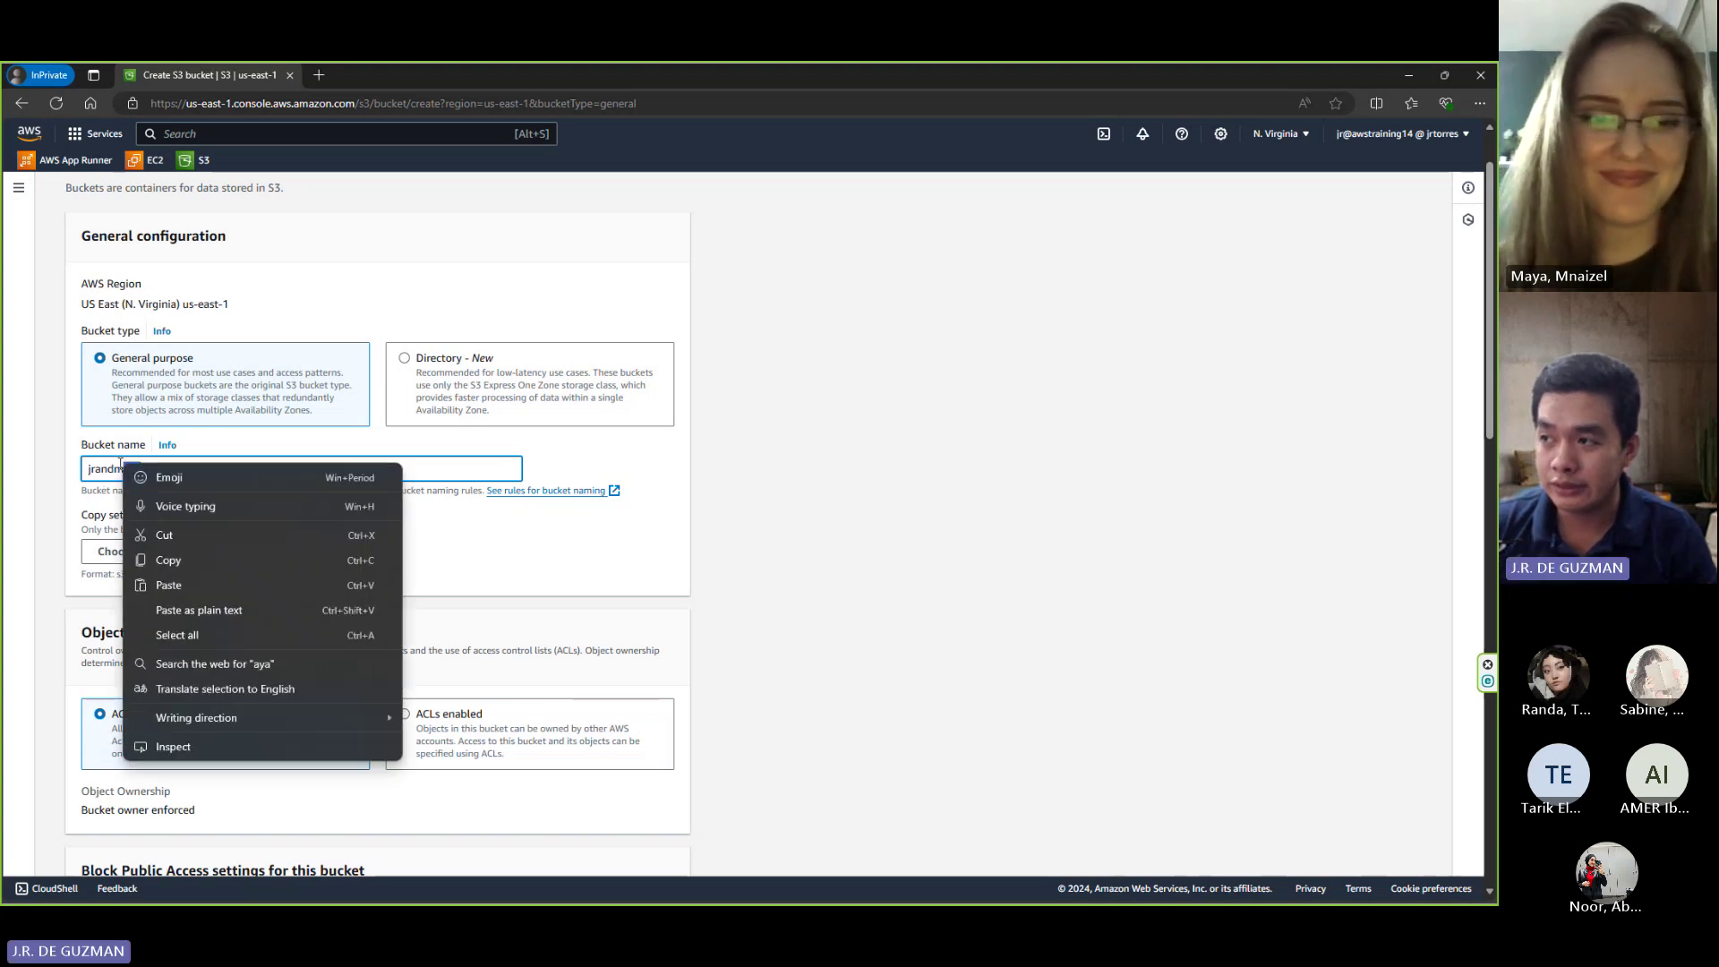
key("Escape")
left_click_drag(215, 468, 144, 468)
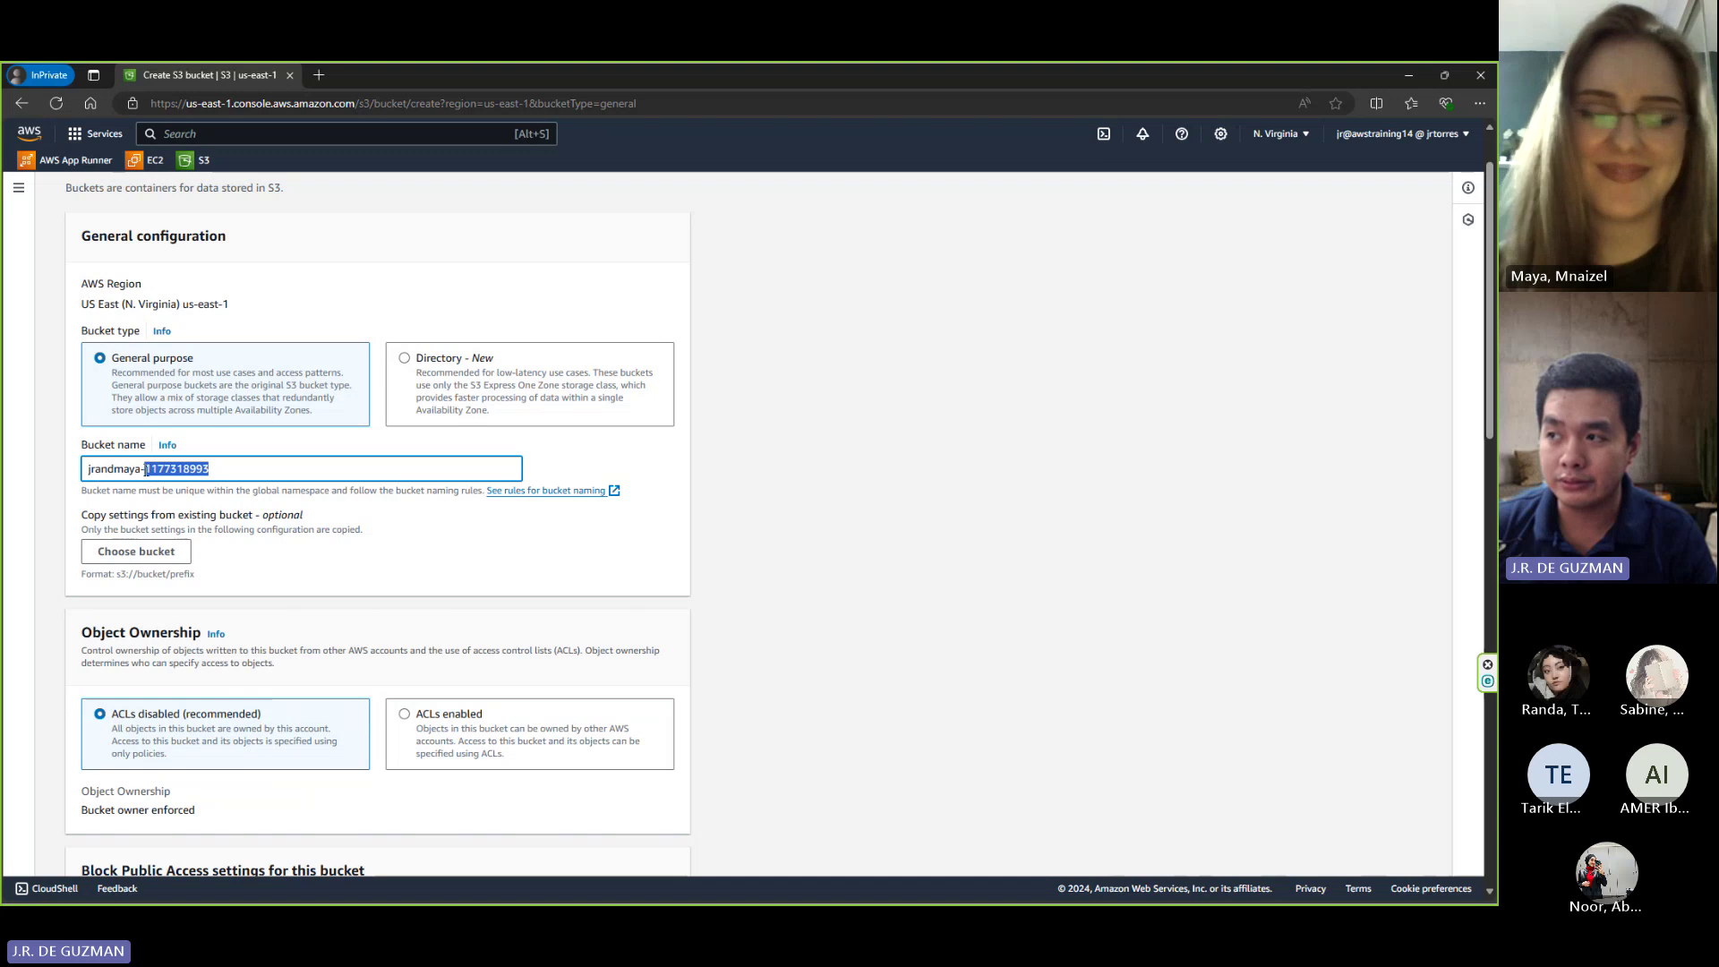
left_click(820, 541)
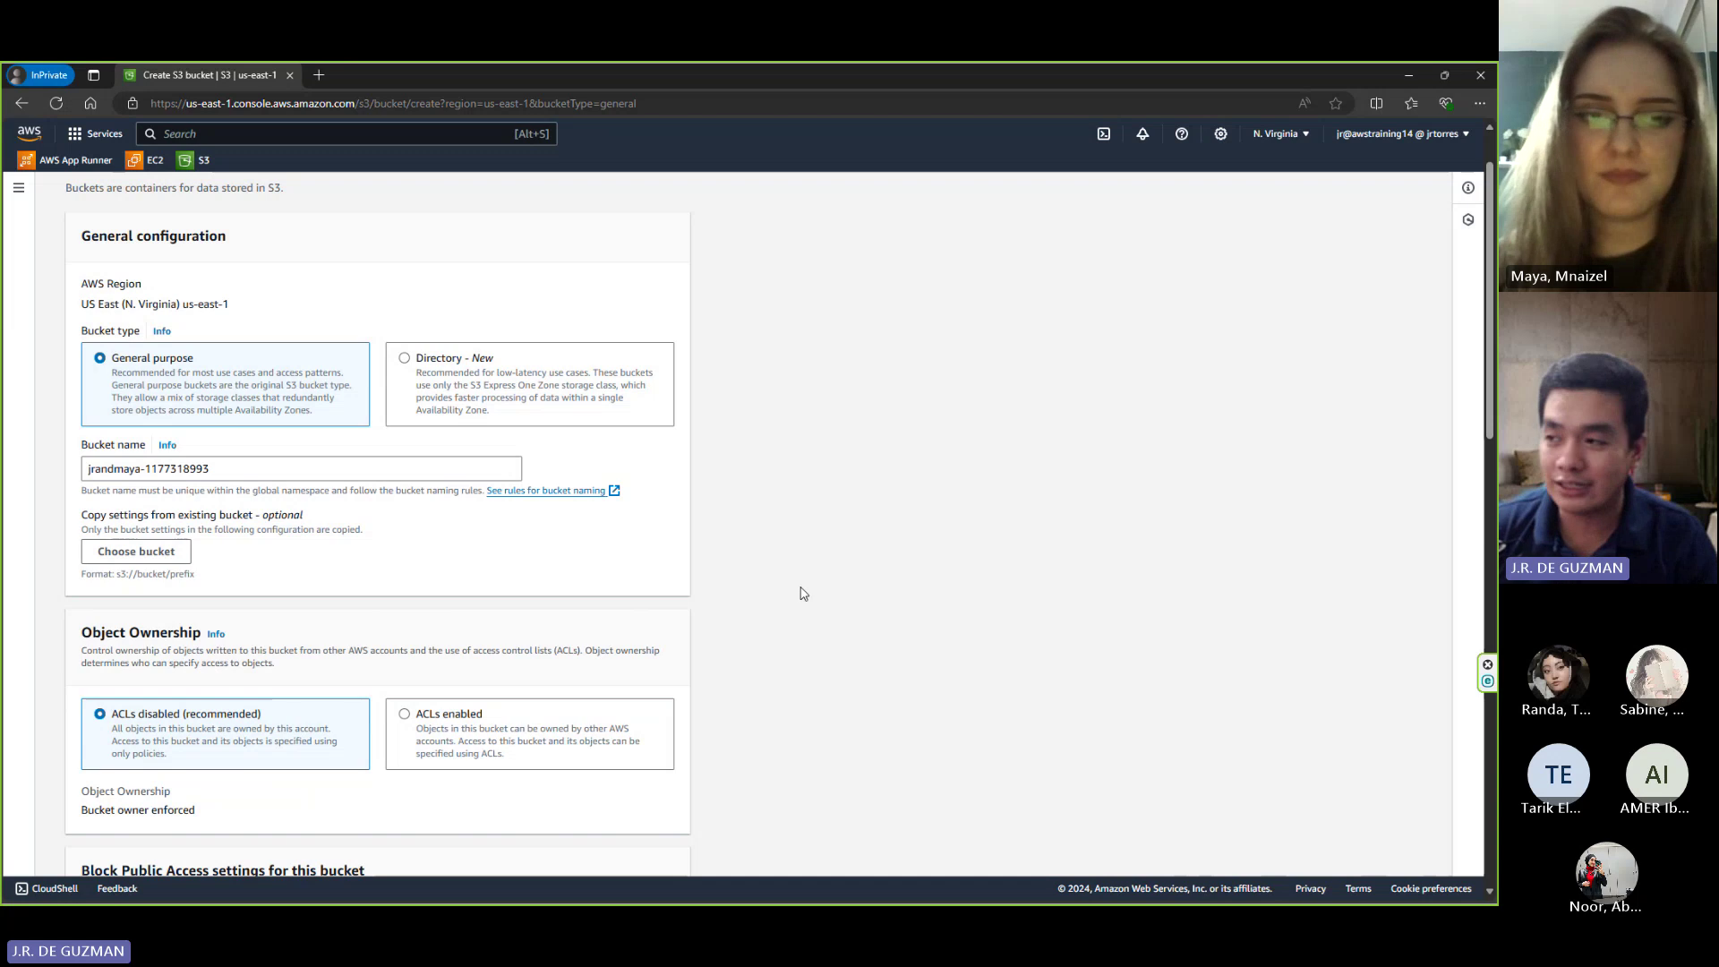
scroll(801, 592, "down", 3)
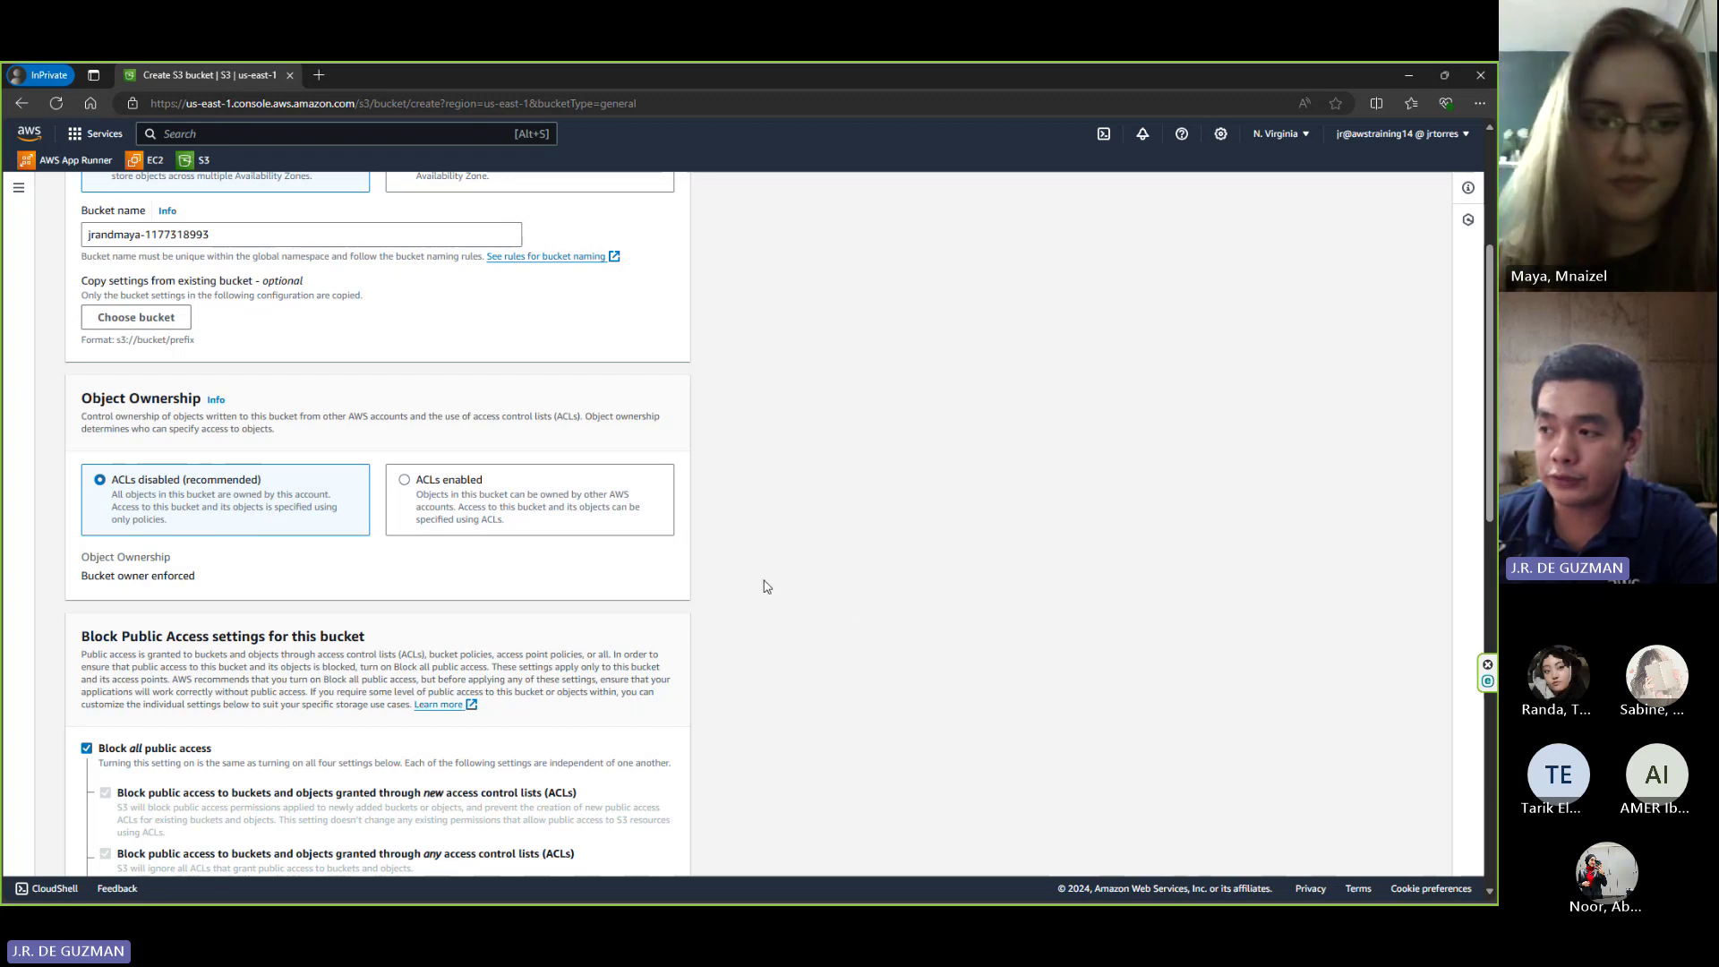
- Try turning off Block all public access for the bucket, then restore the full block
scroll(756, 584, "down", 2)
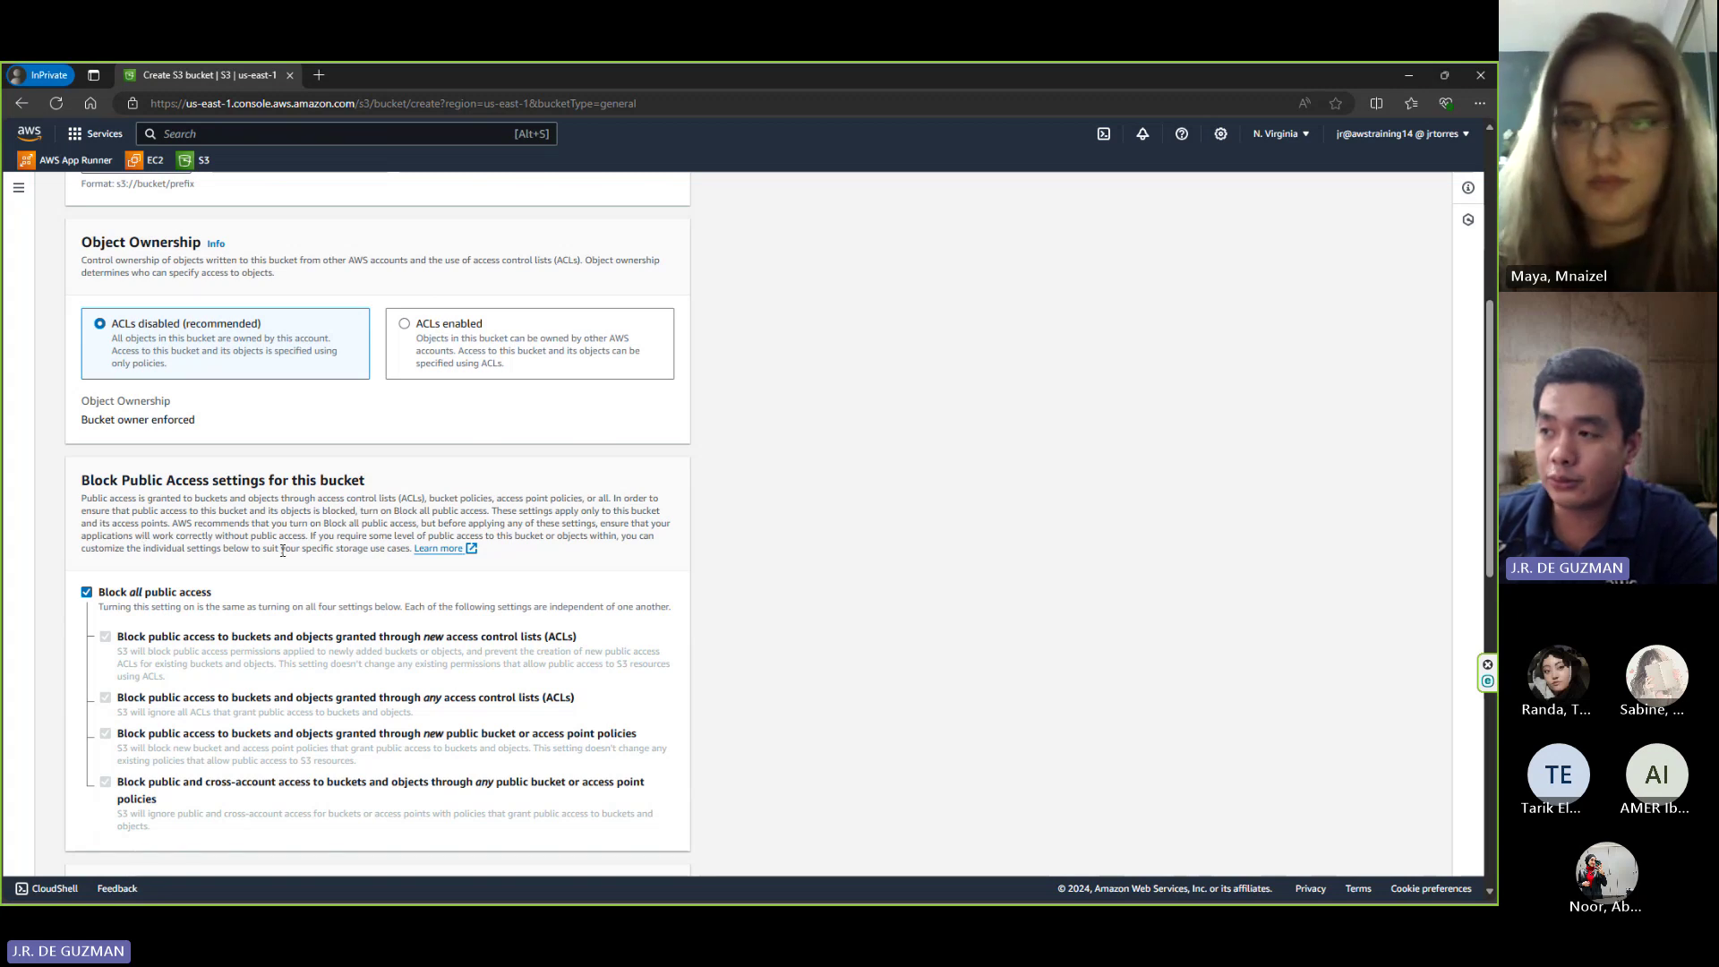
scroll(283, 550, "down", 2)
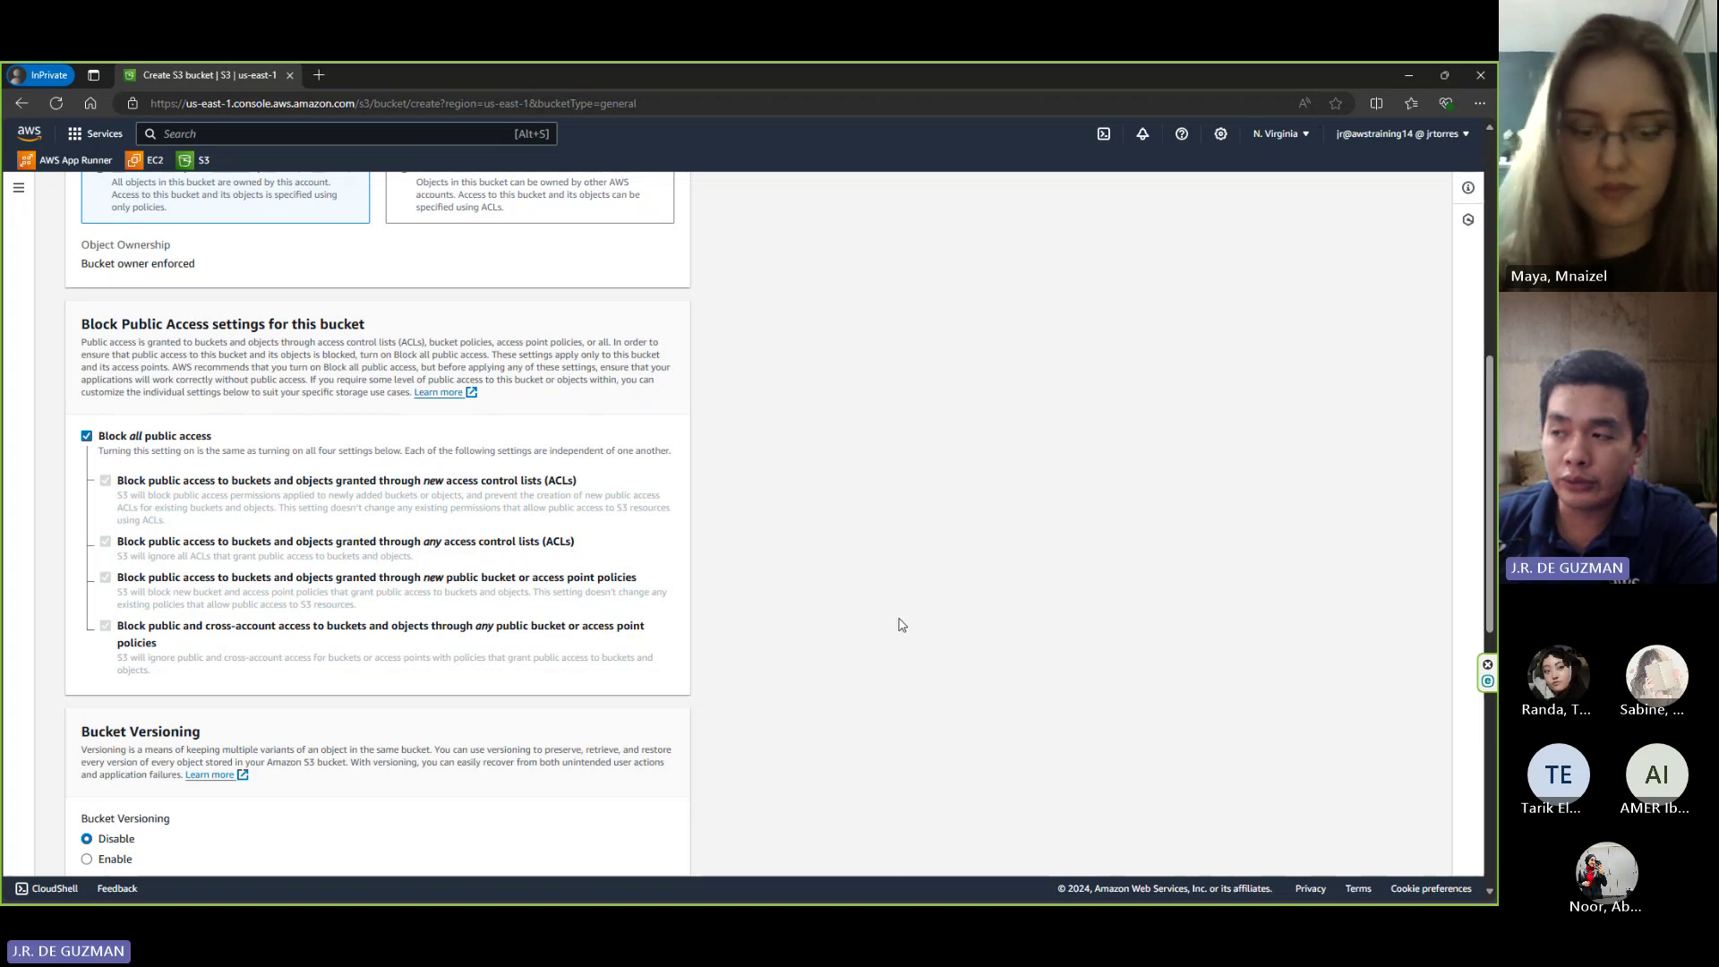
left_click(87, 437)
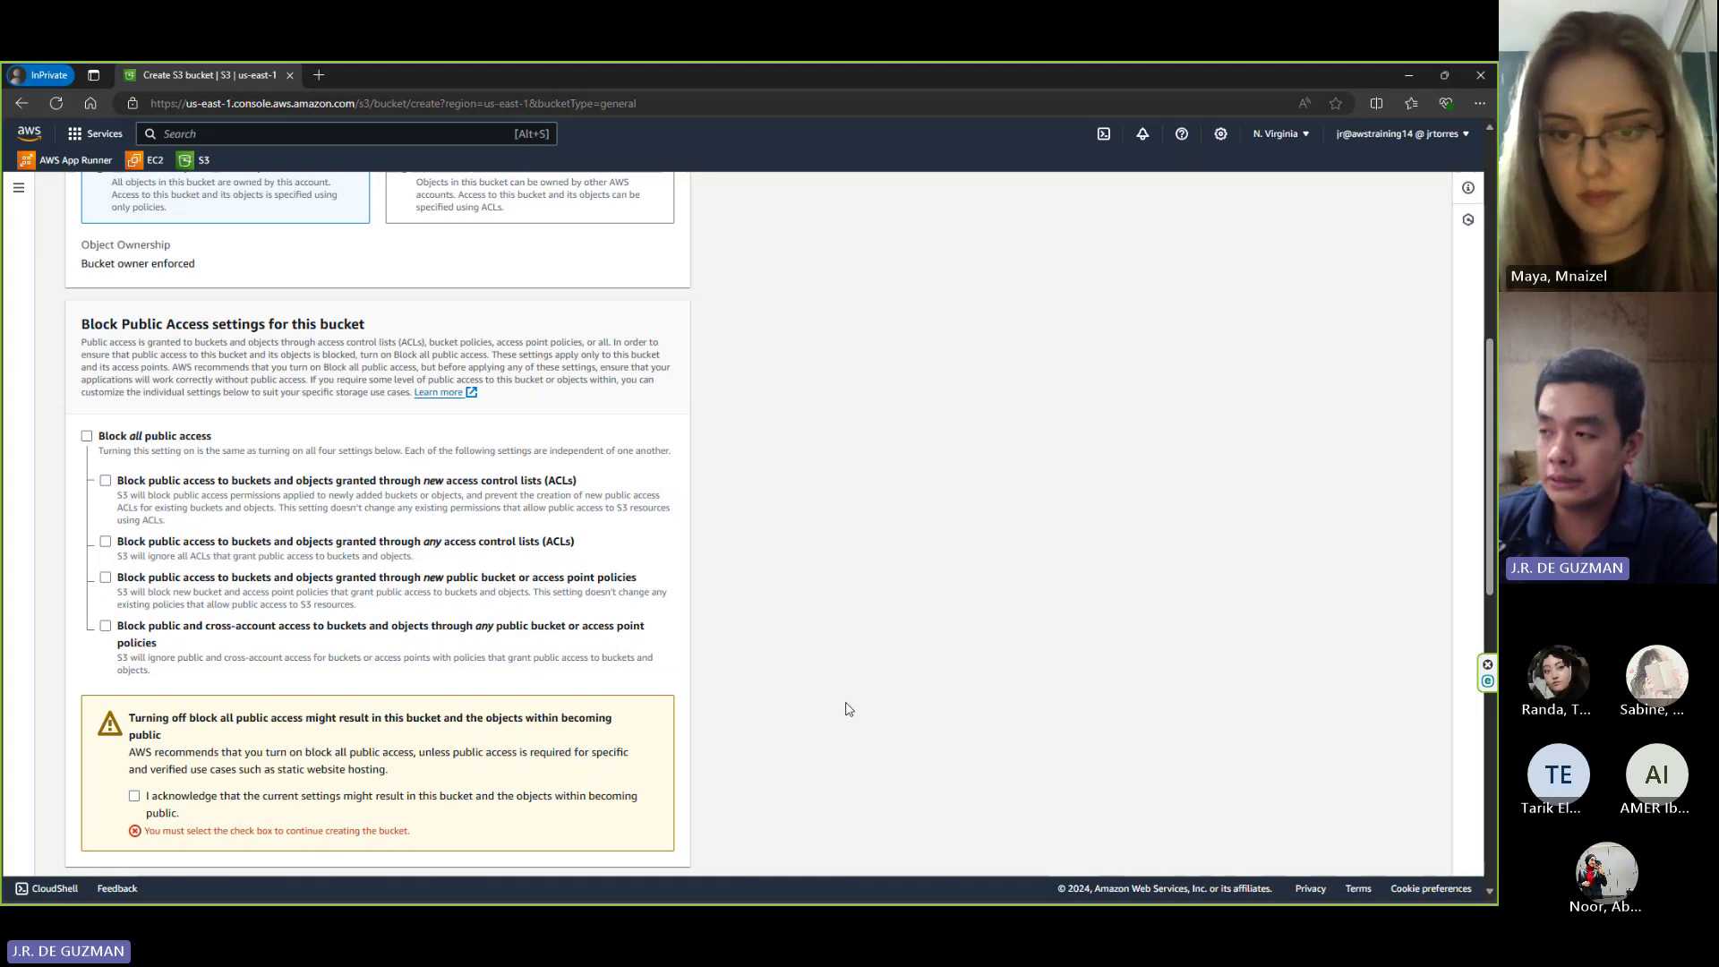
scroll(828, 706, "down", 1)
scroll(827, 704, "down", 1)
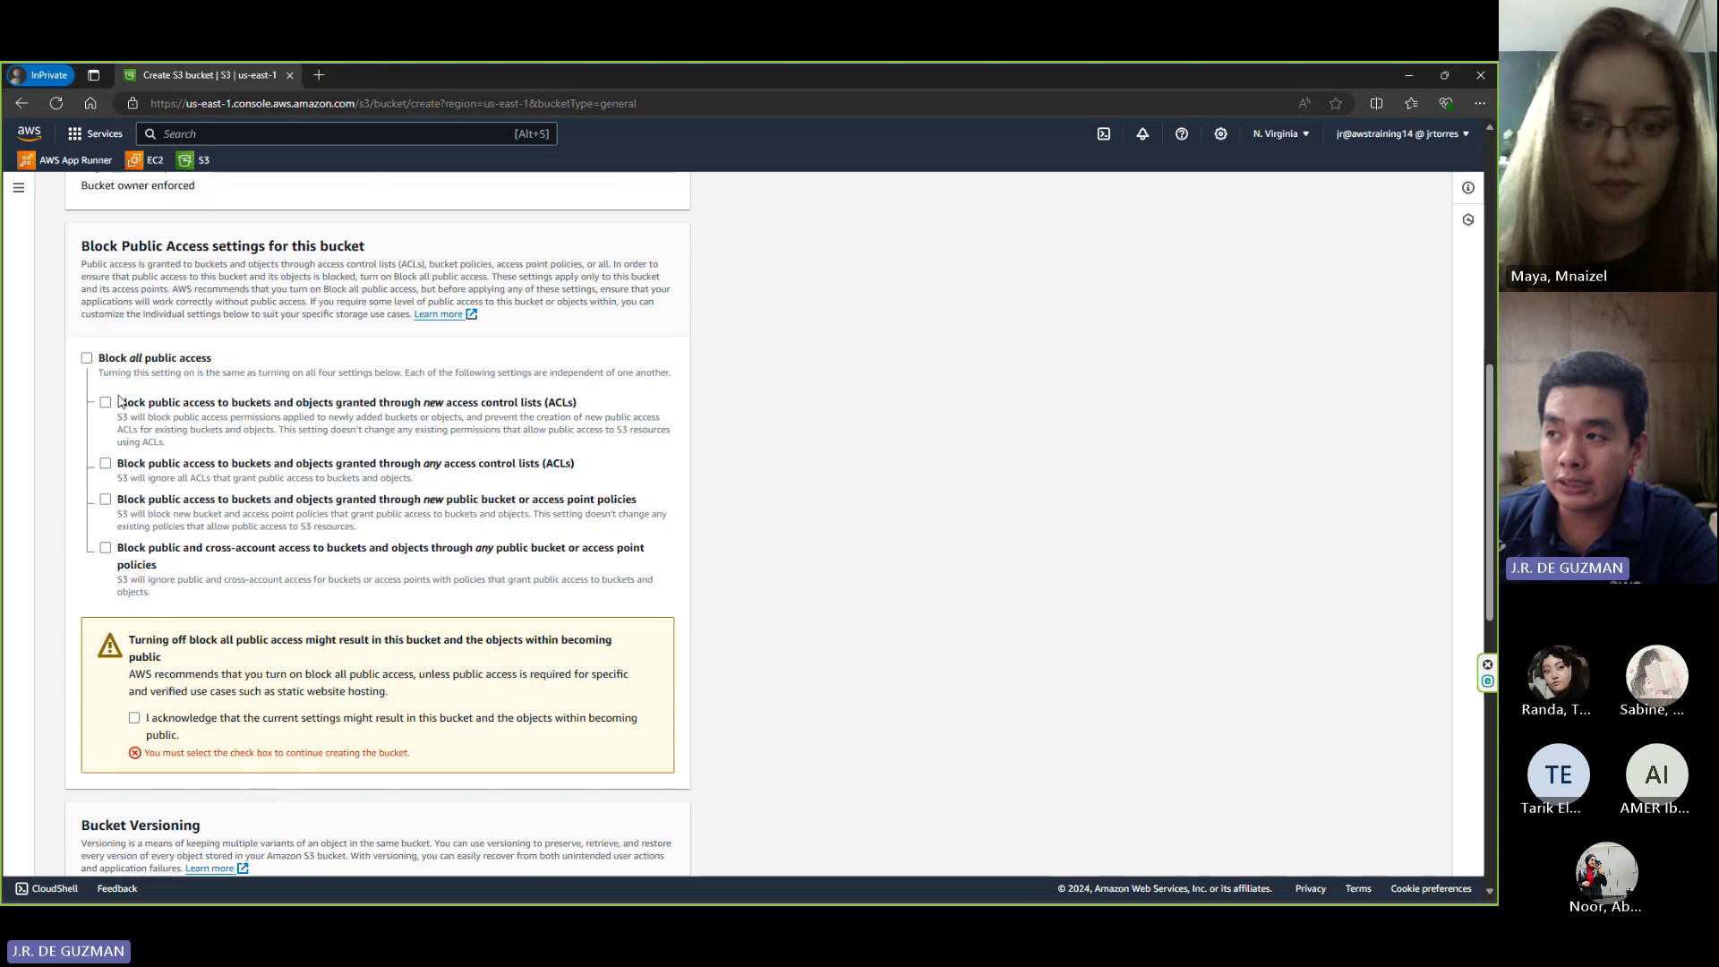
left_click(87, 359)
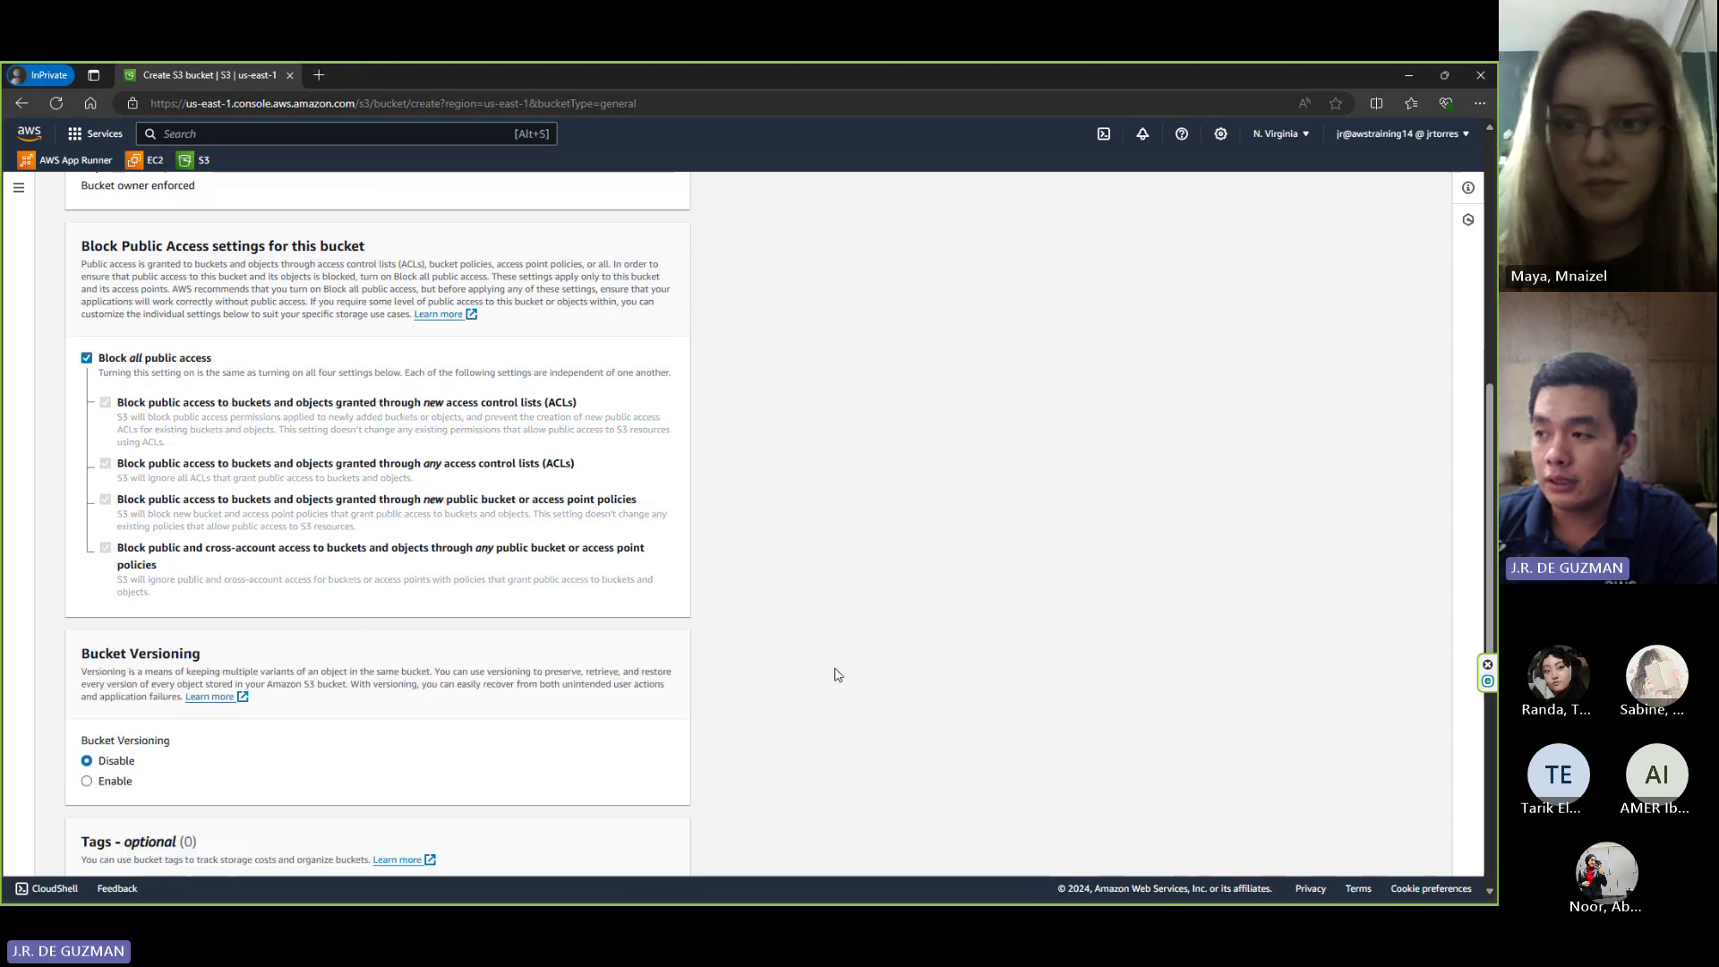
- Try the SSE-KMS and dual-layer DSSE-KMS encryption types under the bucket's default encryption
scroll(832, 662, "down", 2)
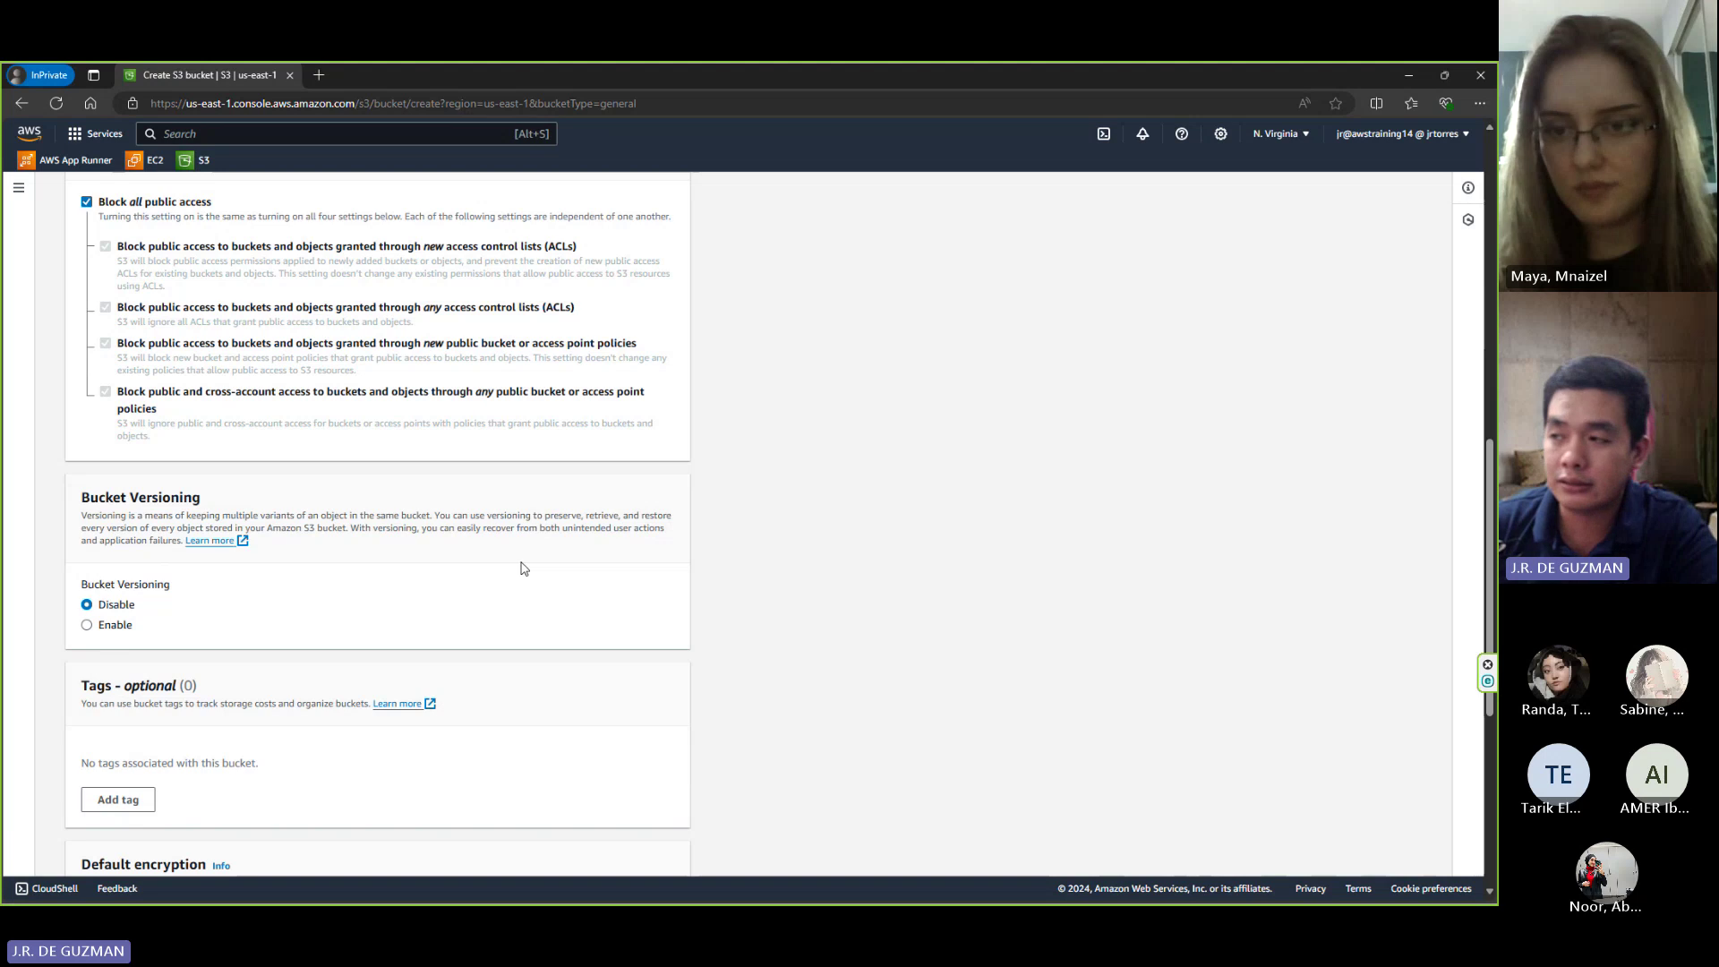
scroll(717, 587, "down", 1)
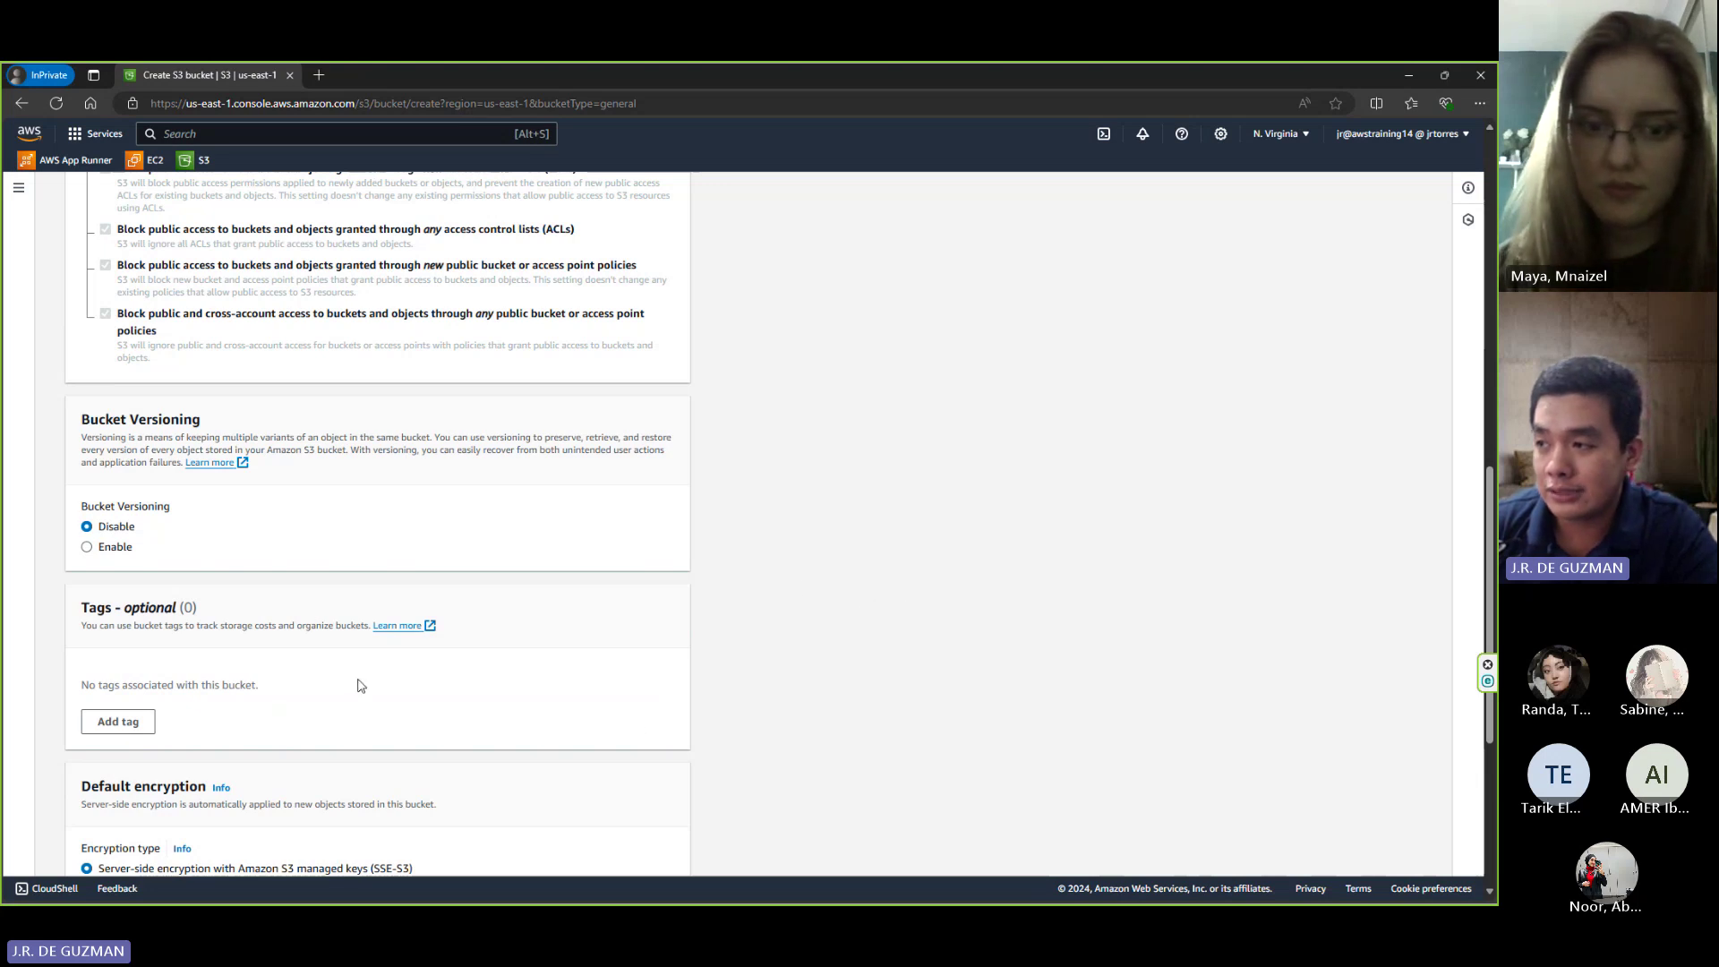
scroll(224, 631, "down", 2)
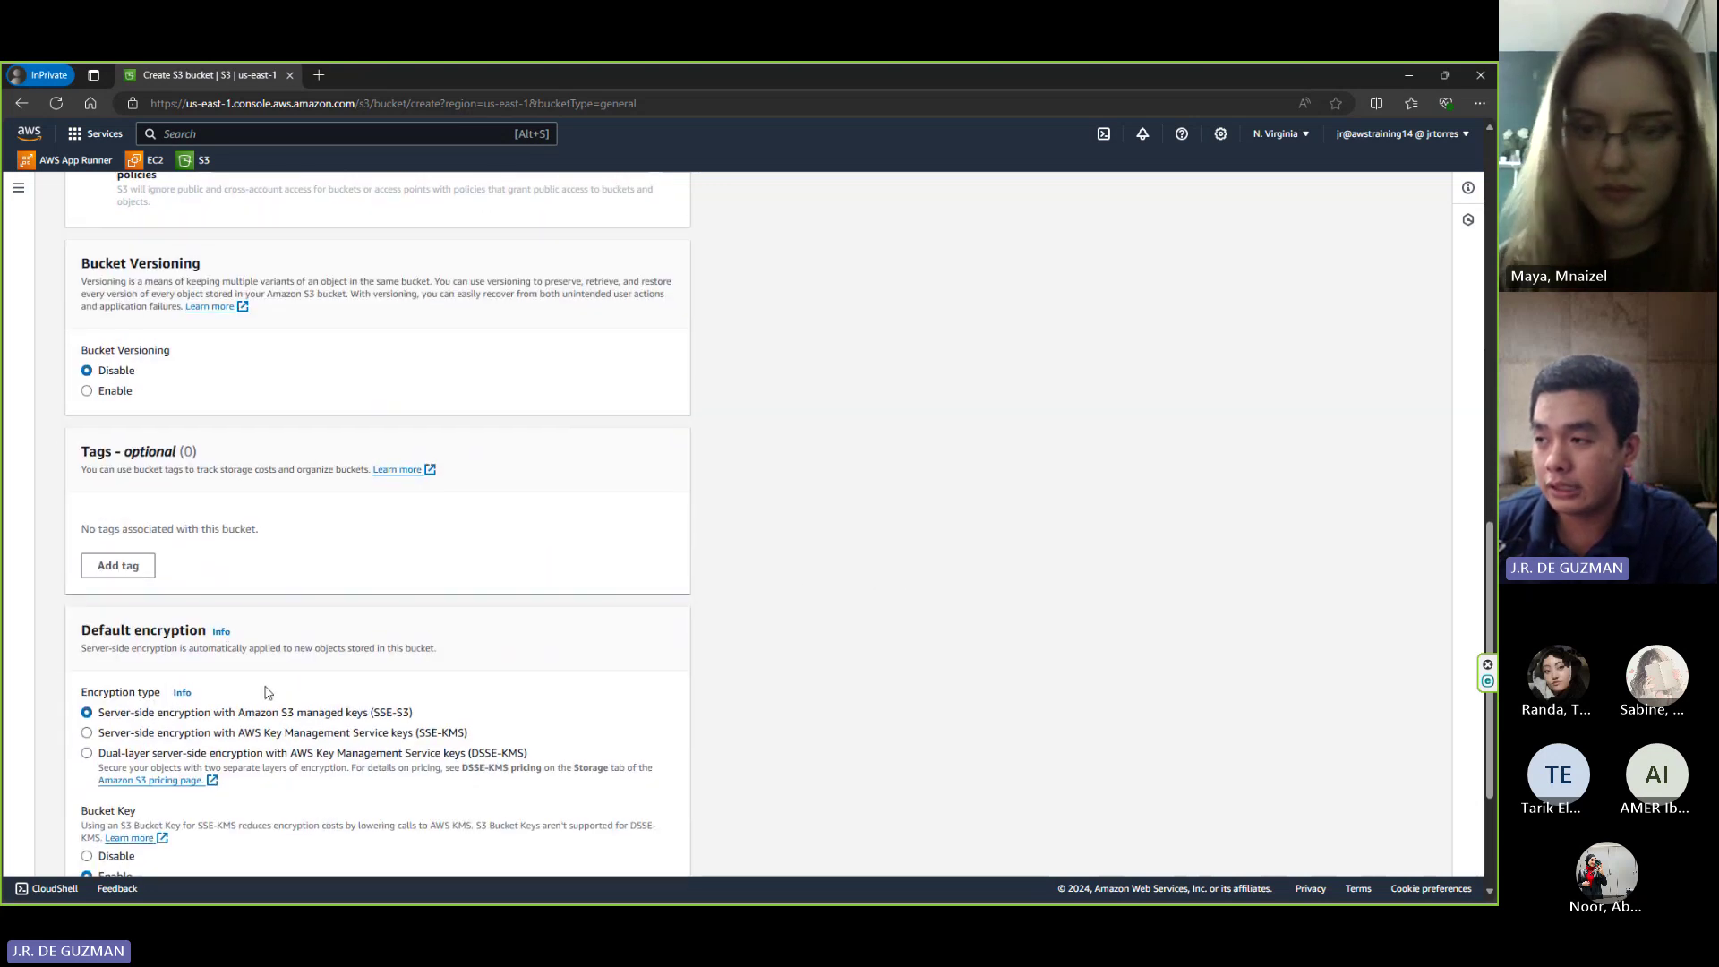
scroll(267, 692, "down", 2)
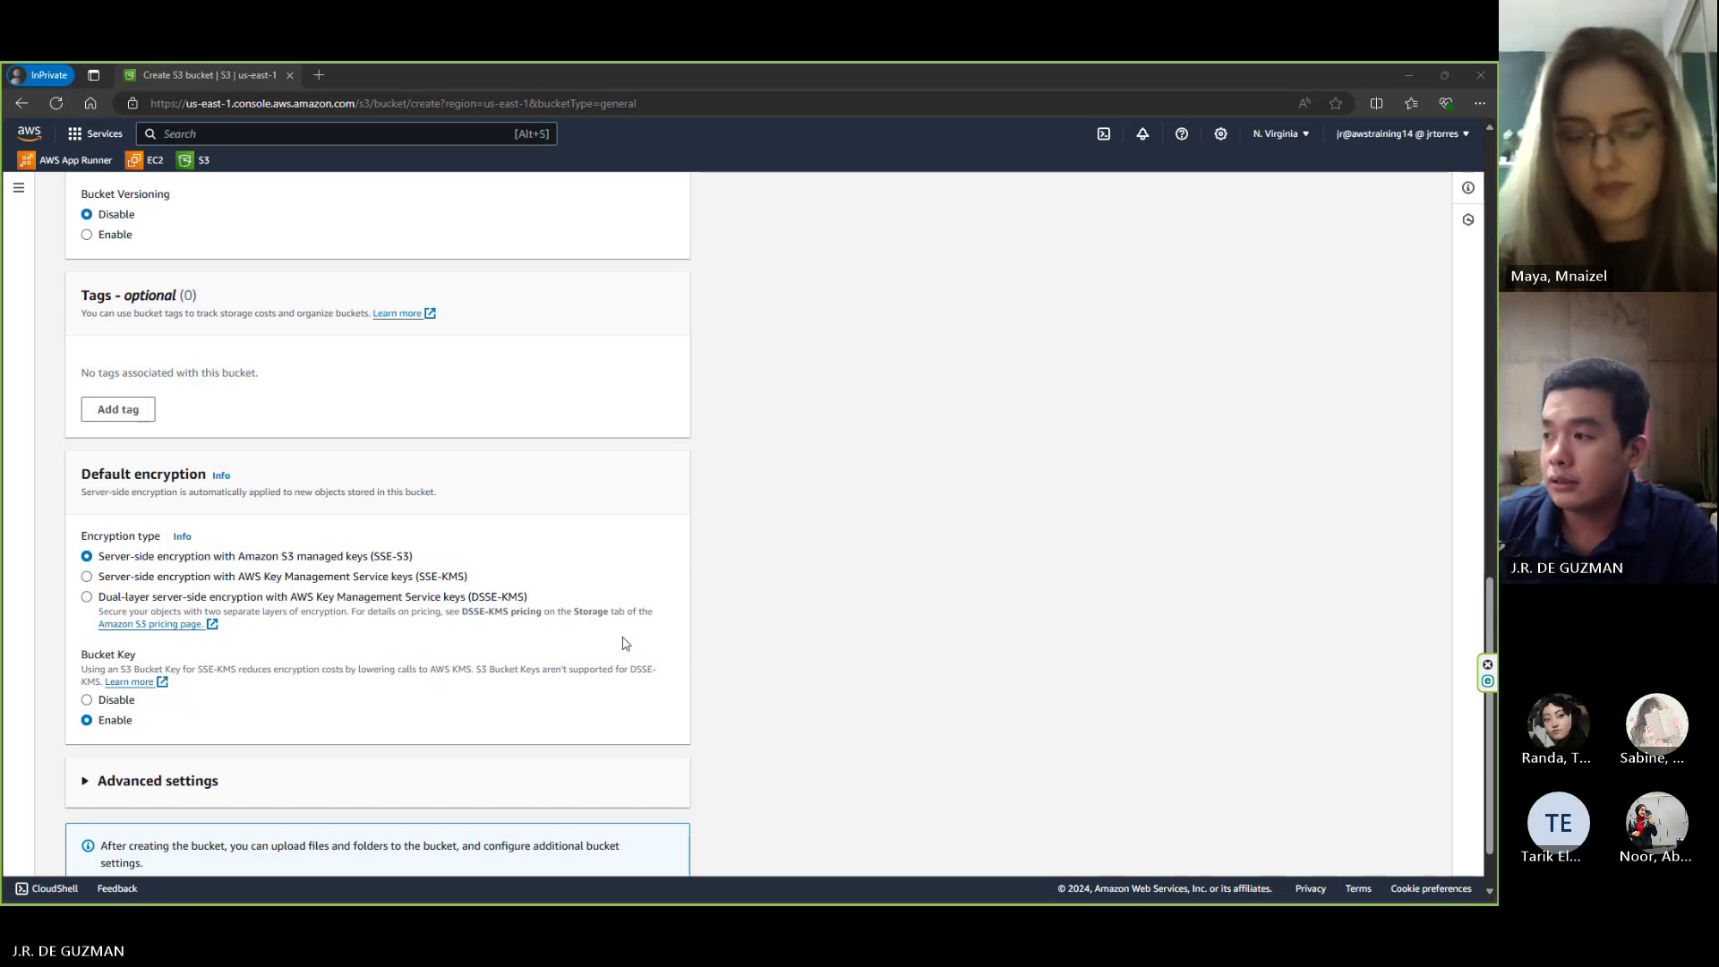
left_click(87, 577)
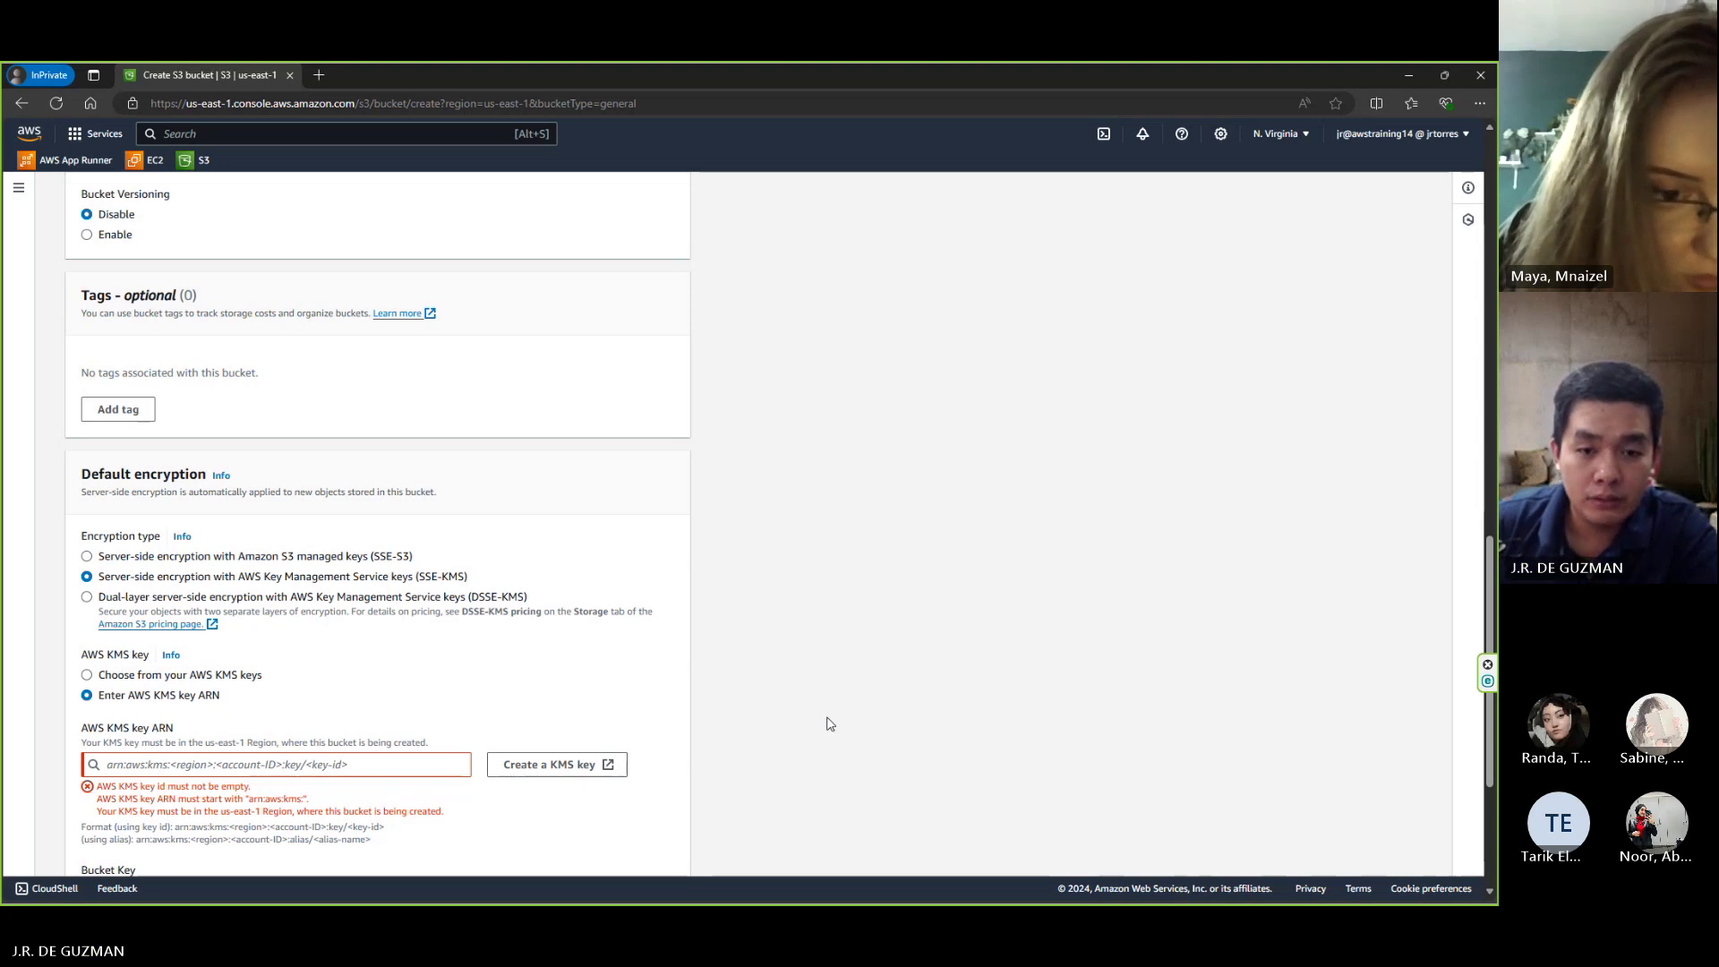
scroll(725, 653, "down", 1)
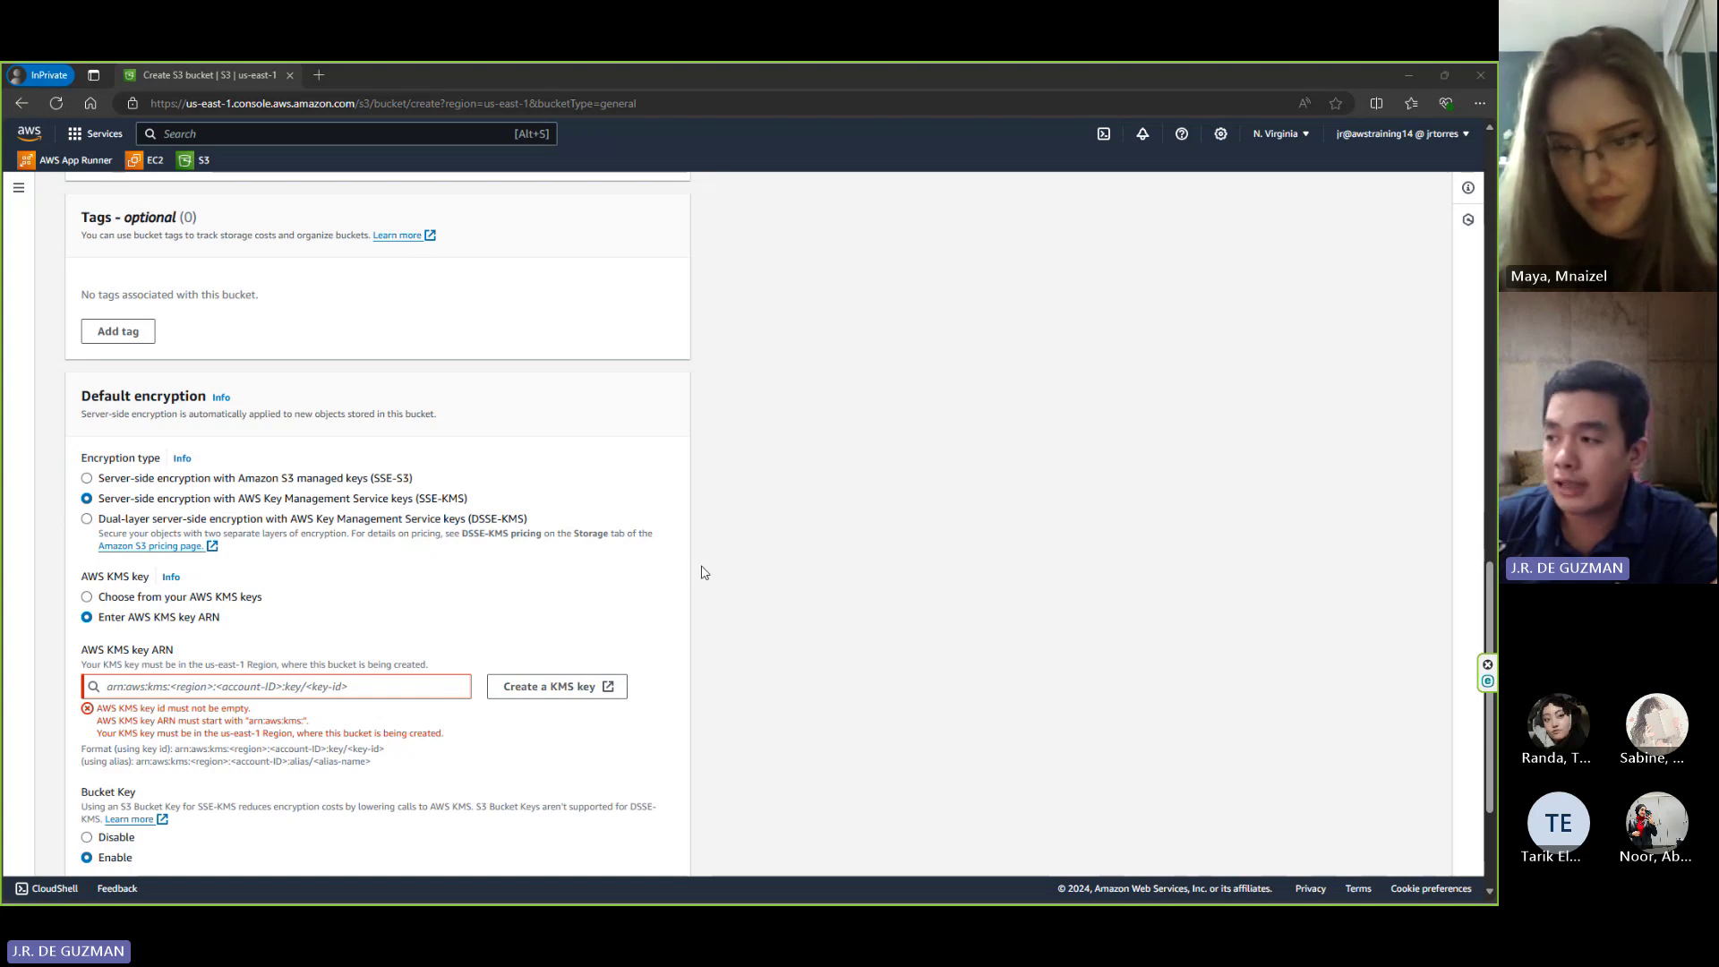
left_click(98, 523)
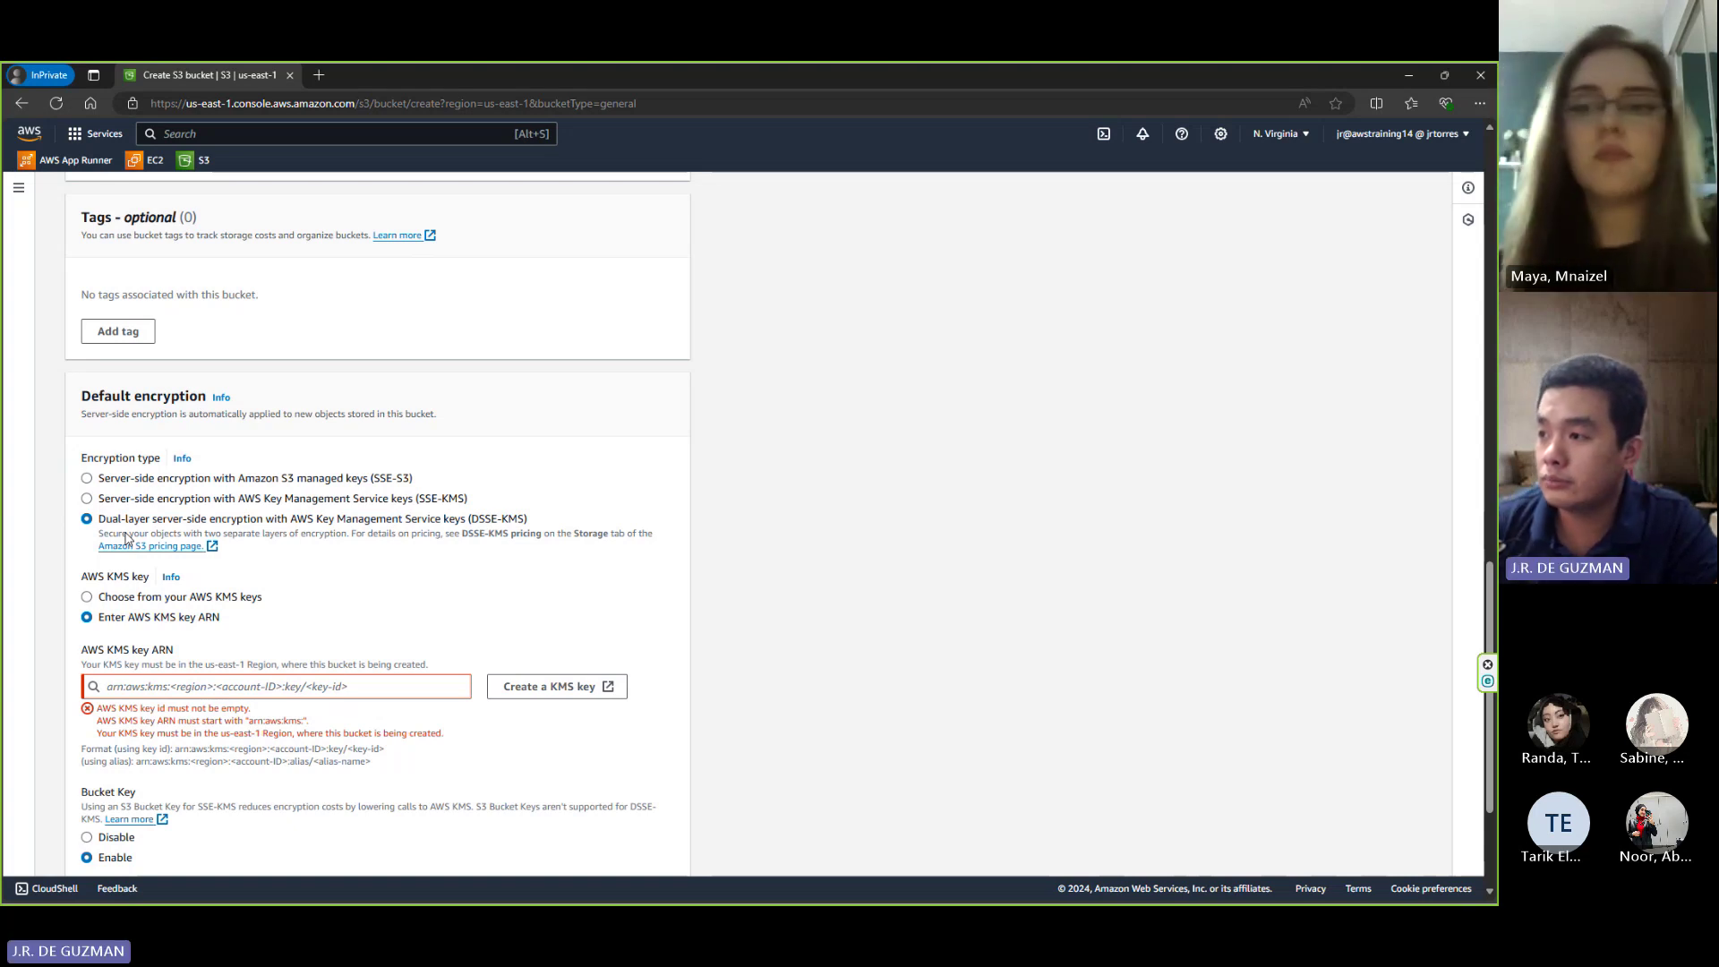
- Expand the bucket's advanced settings and look over the Object Lock options
scroll(354, 584, "down", 1)
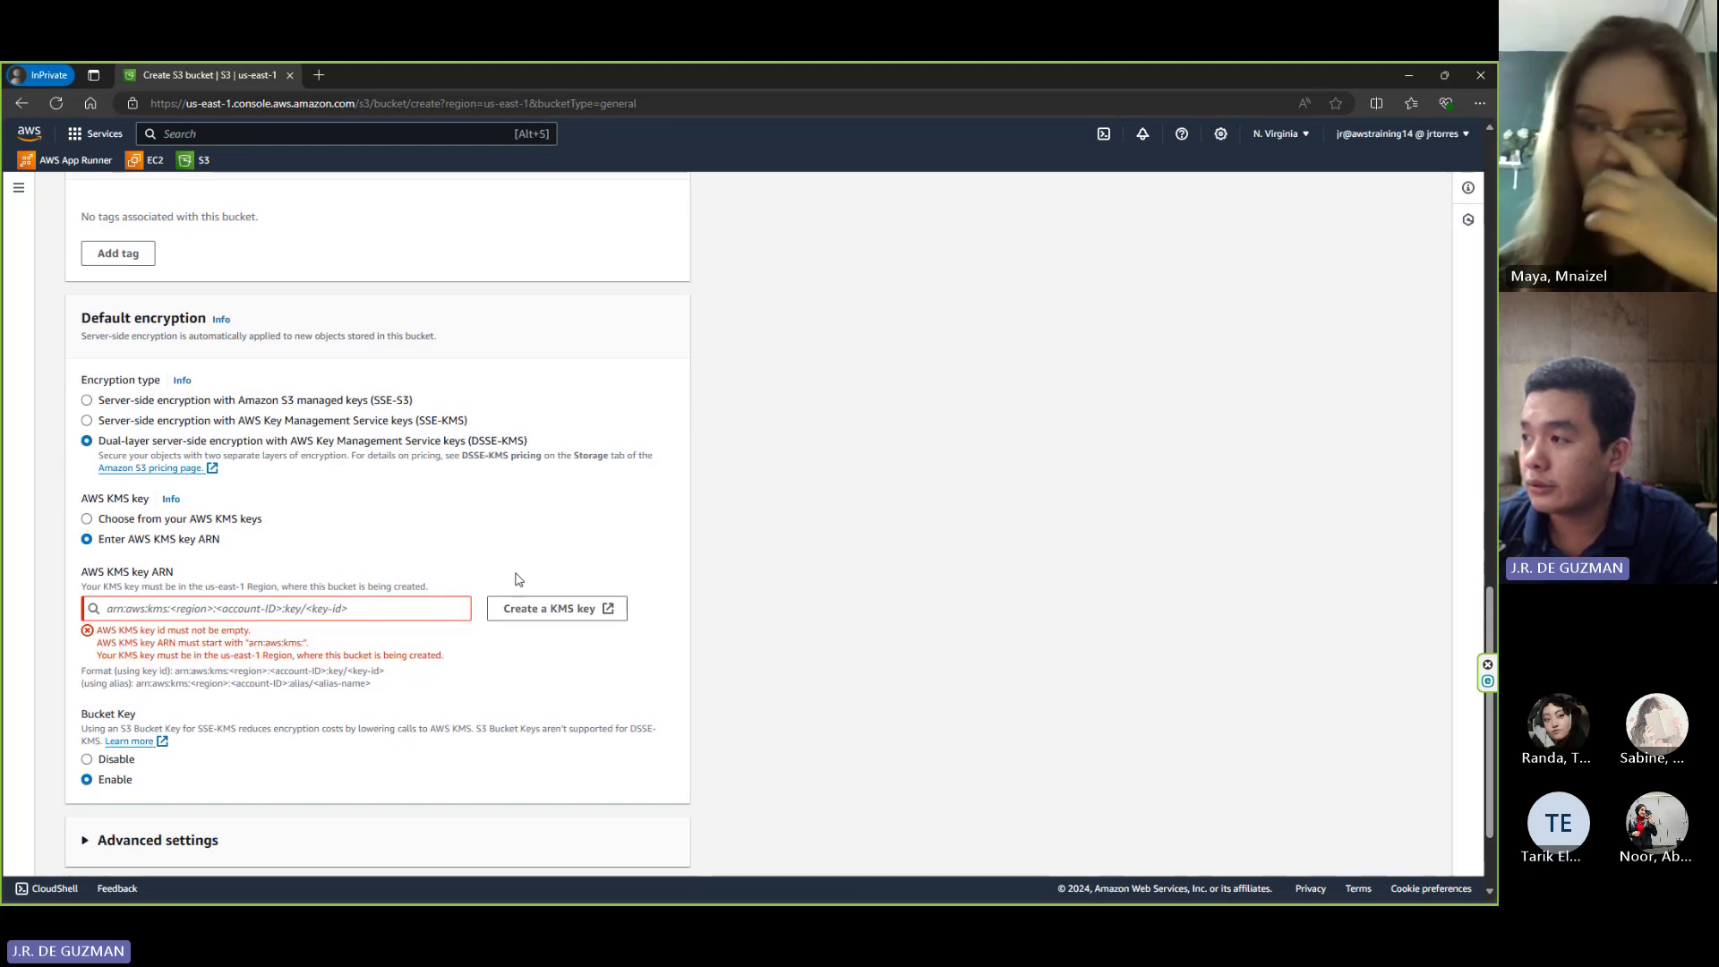
scroll(817, 711, "down", 1)
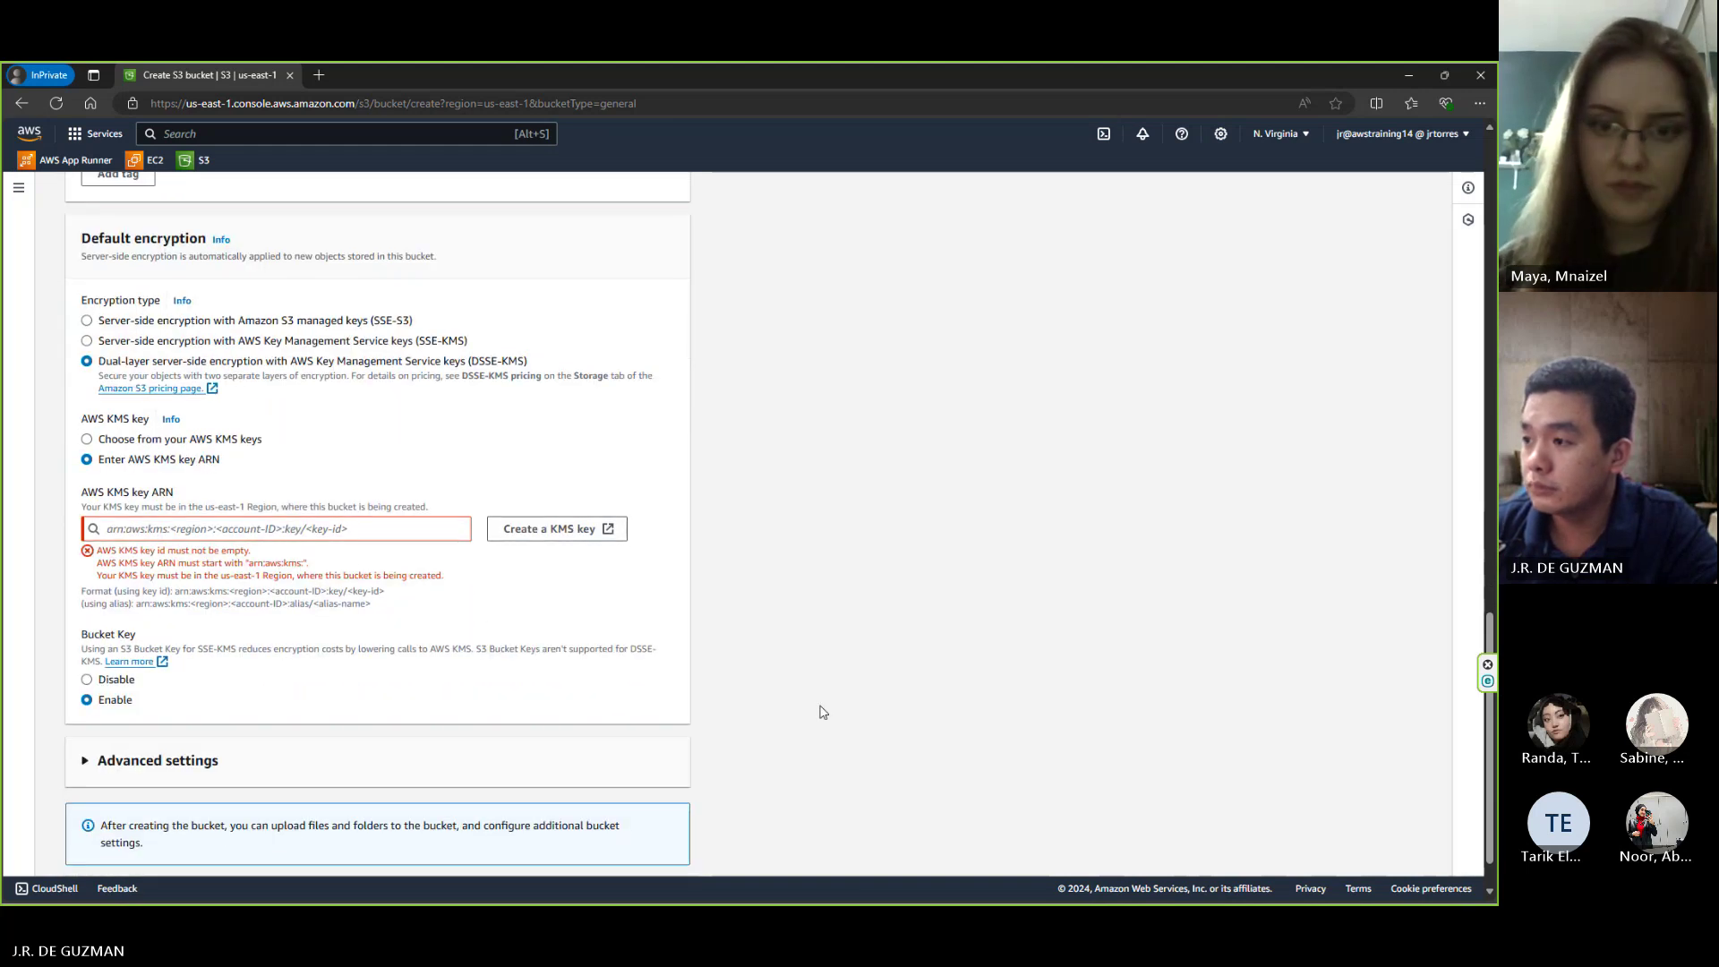
scroll(823, 711, "down", 1)
scroll(822, 711, "up", 1)
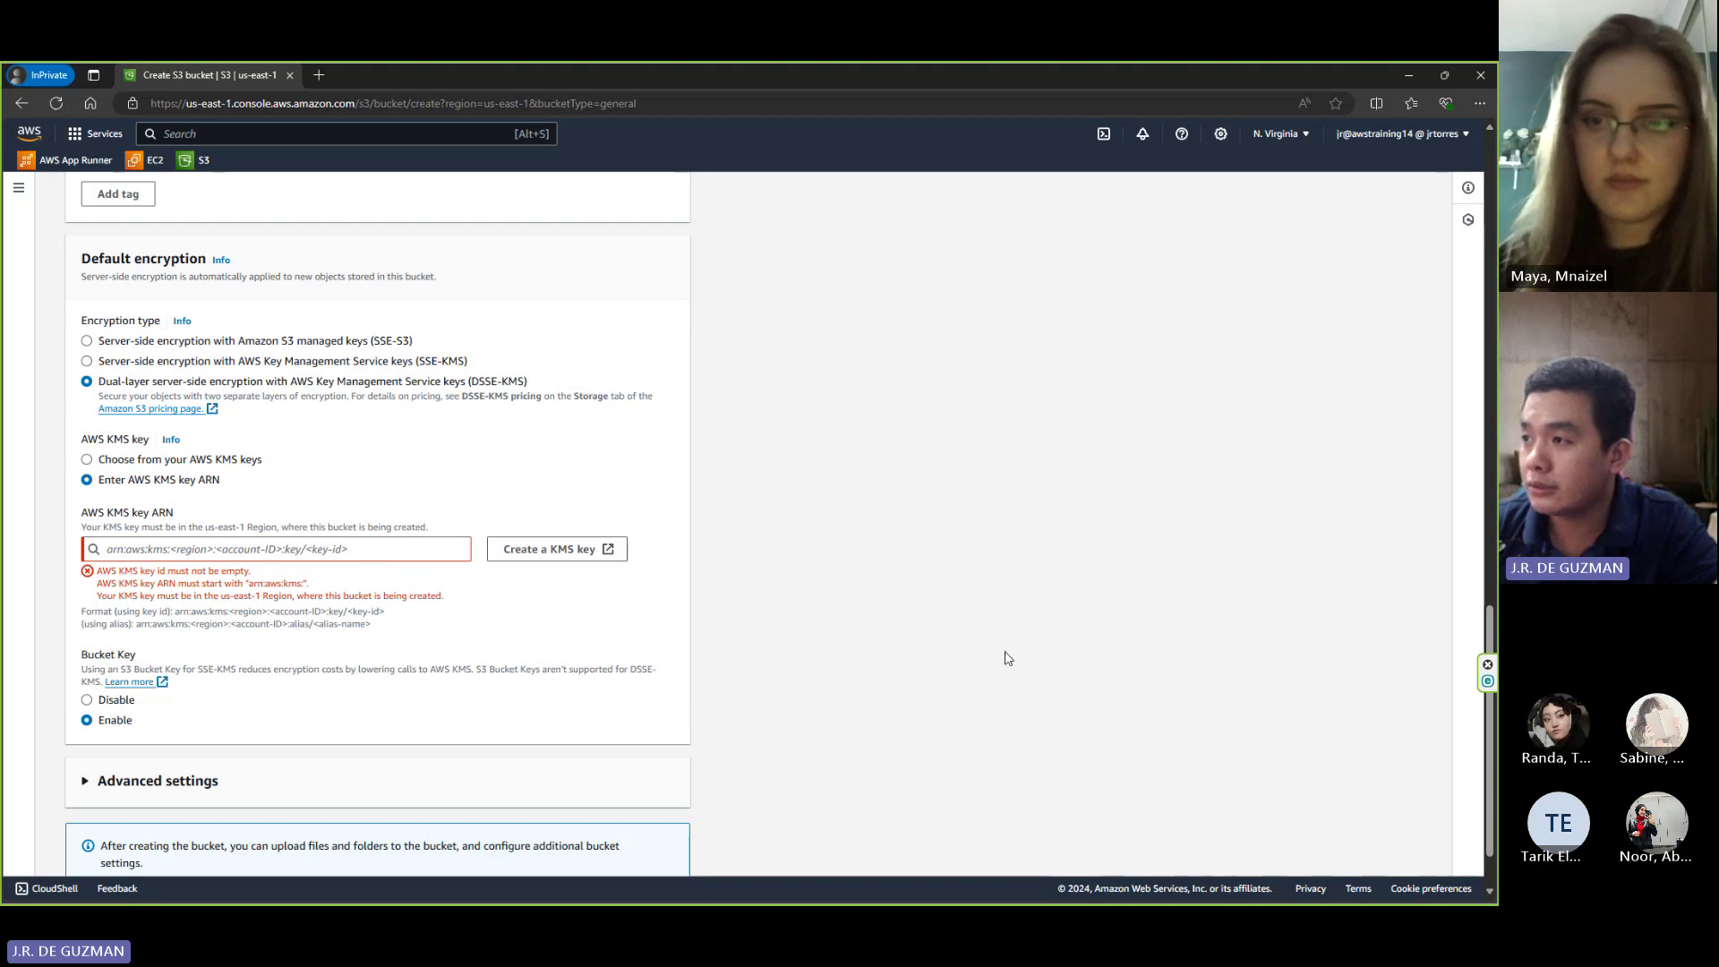
scroll(823, 740, "down", 1)
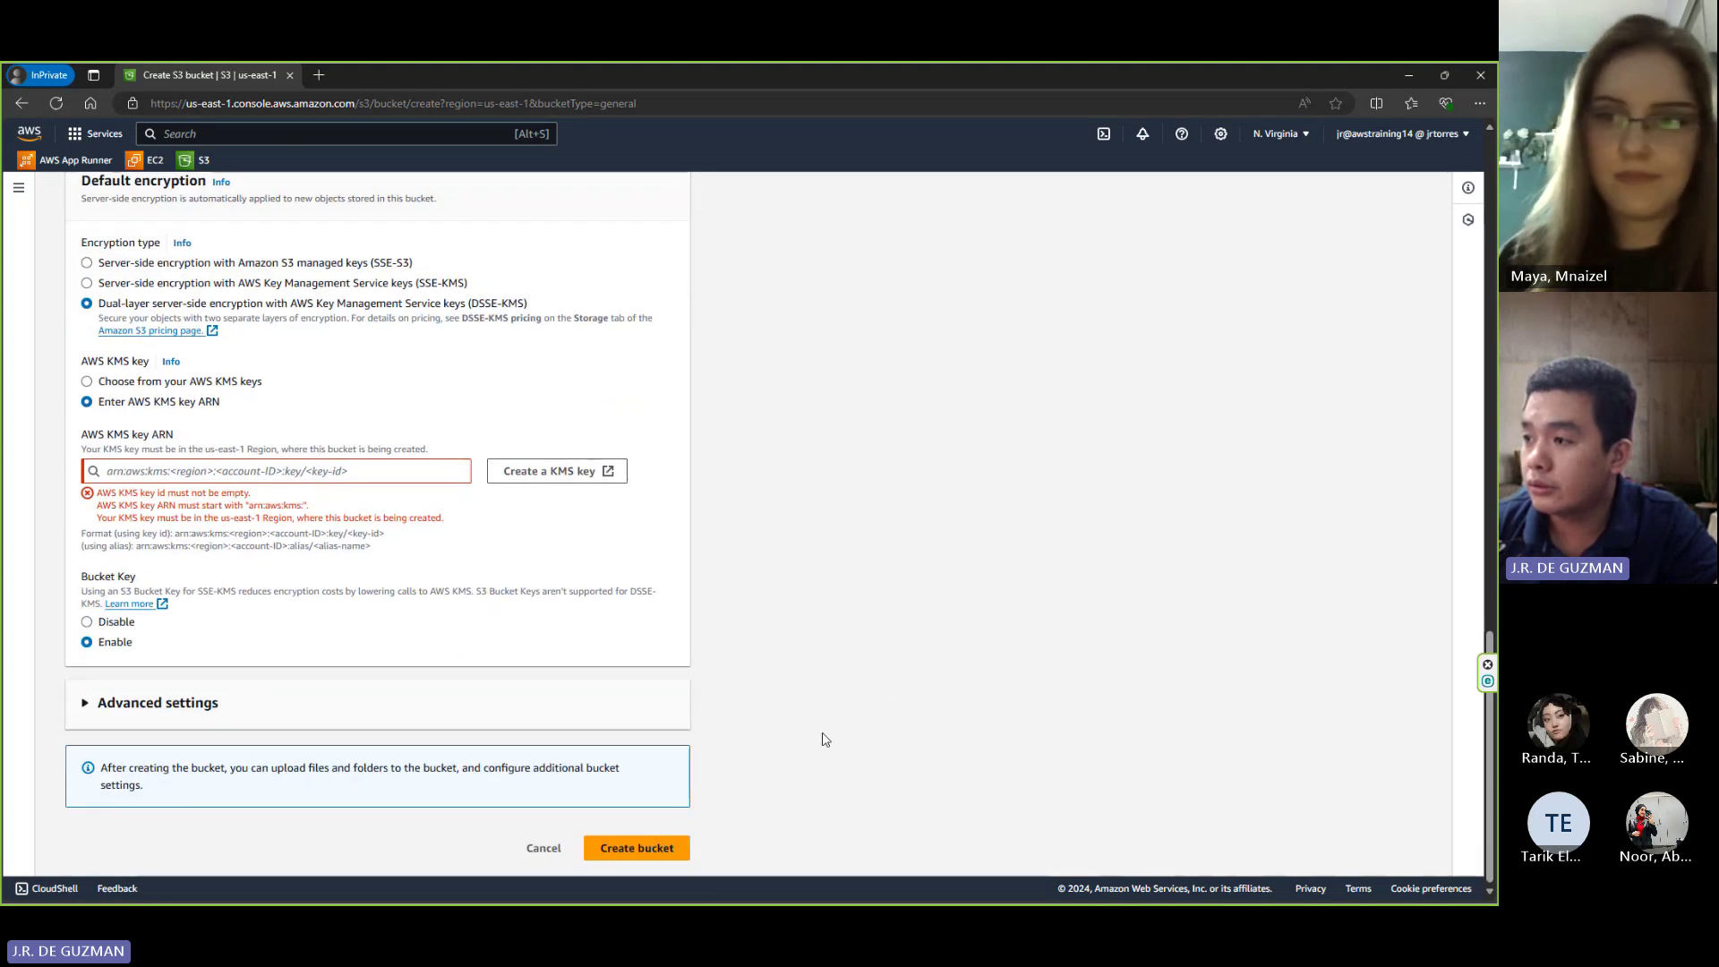
scroll(689, 665, "down", 2)
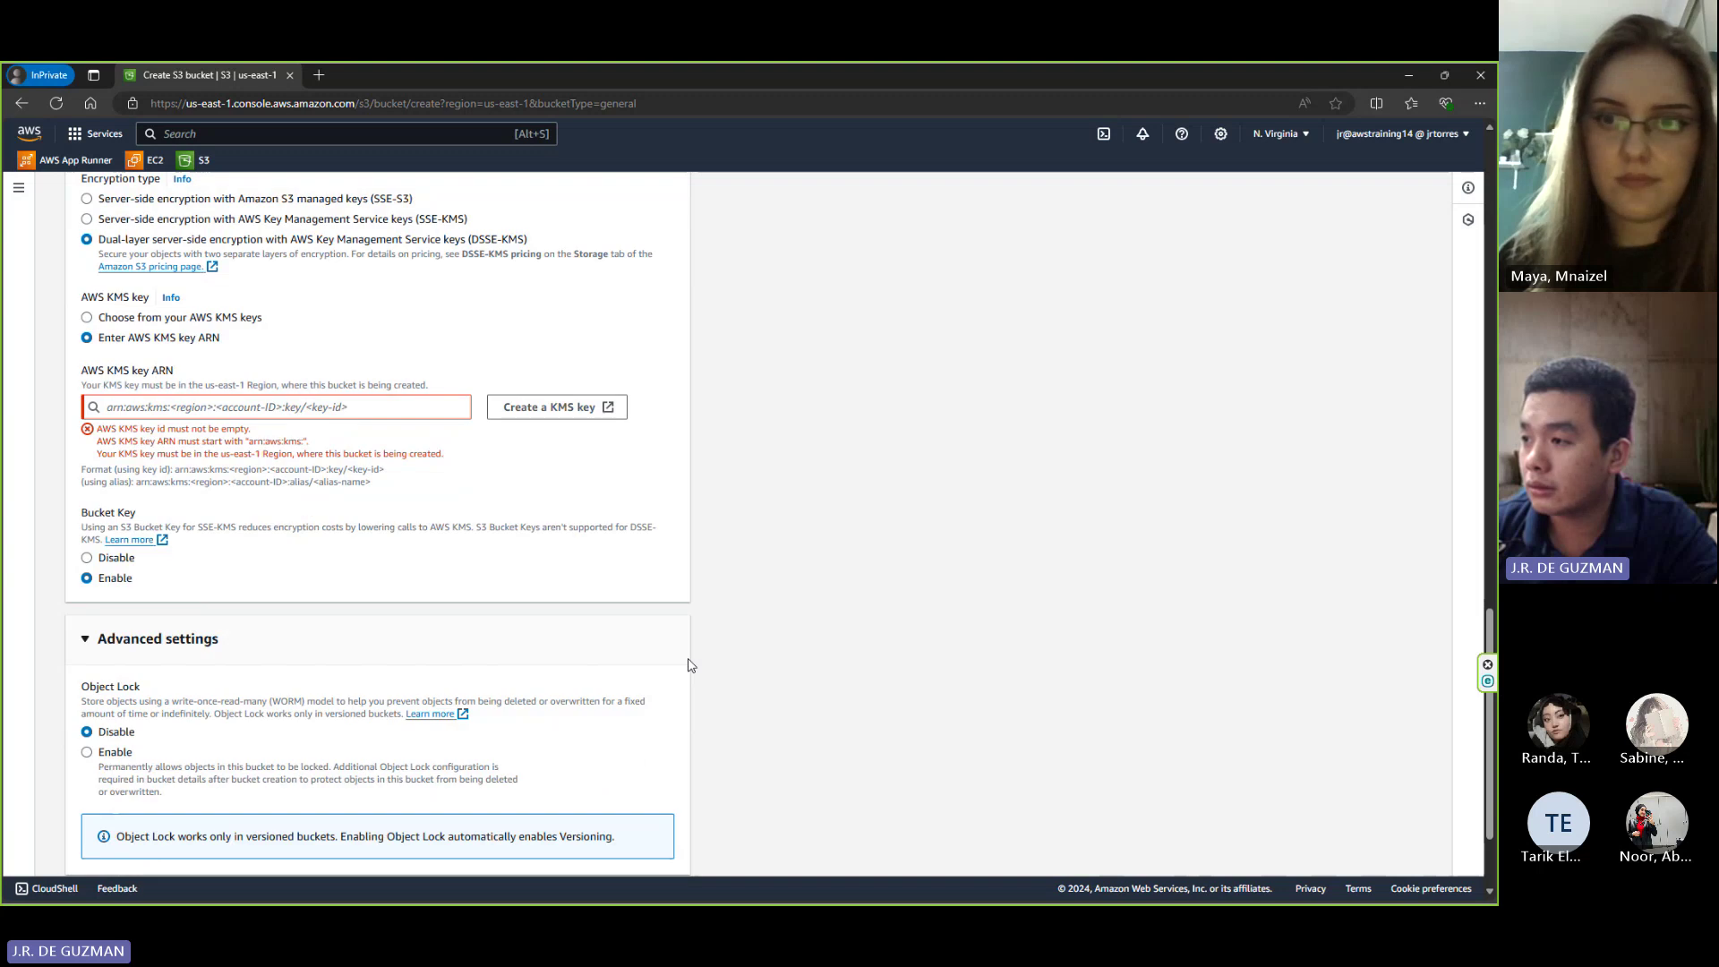
scroll(689, 665, "up", 4)
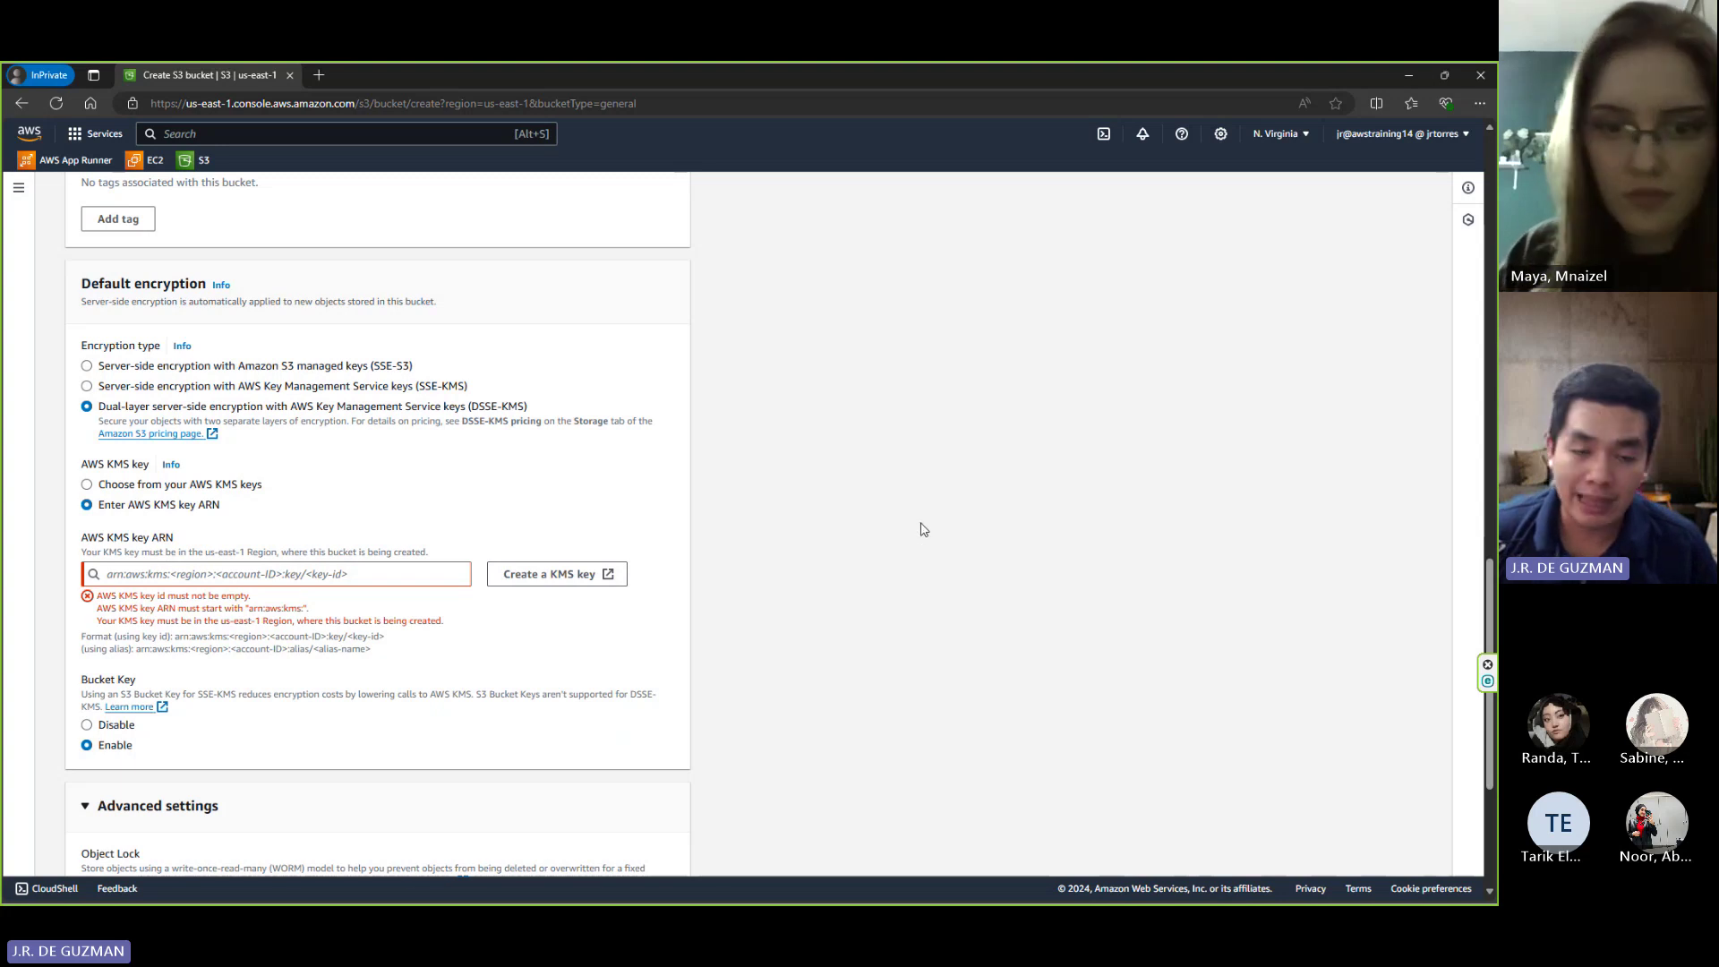
- Set the default encryption type to server-side encryption with Amazon S3 managed keys (SSE-S3)
scroll(890, 537, "down", 2)
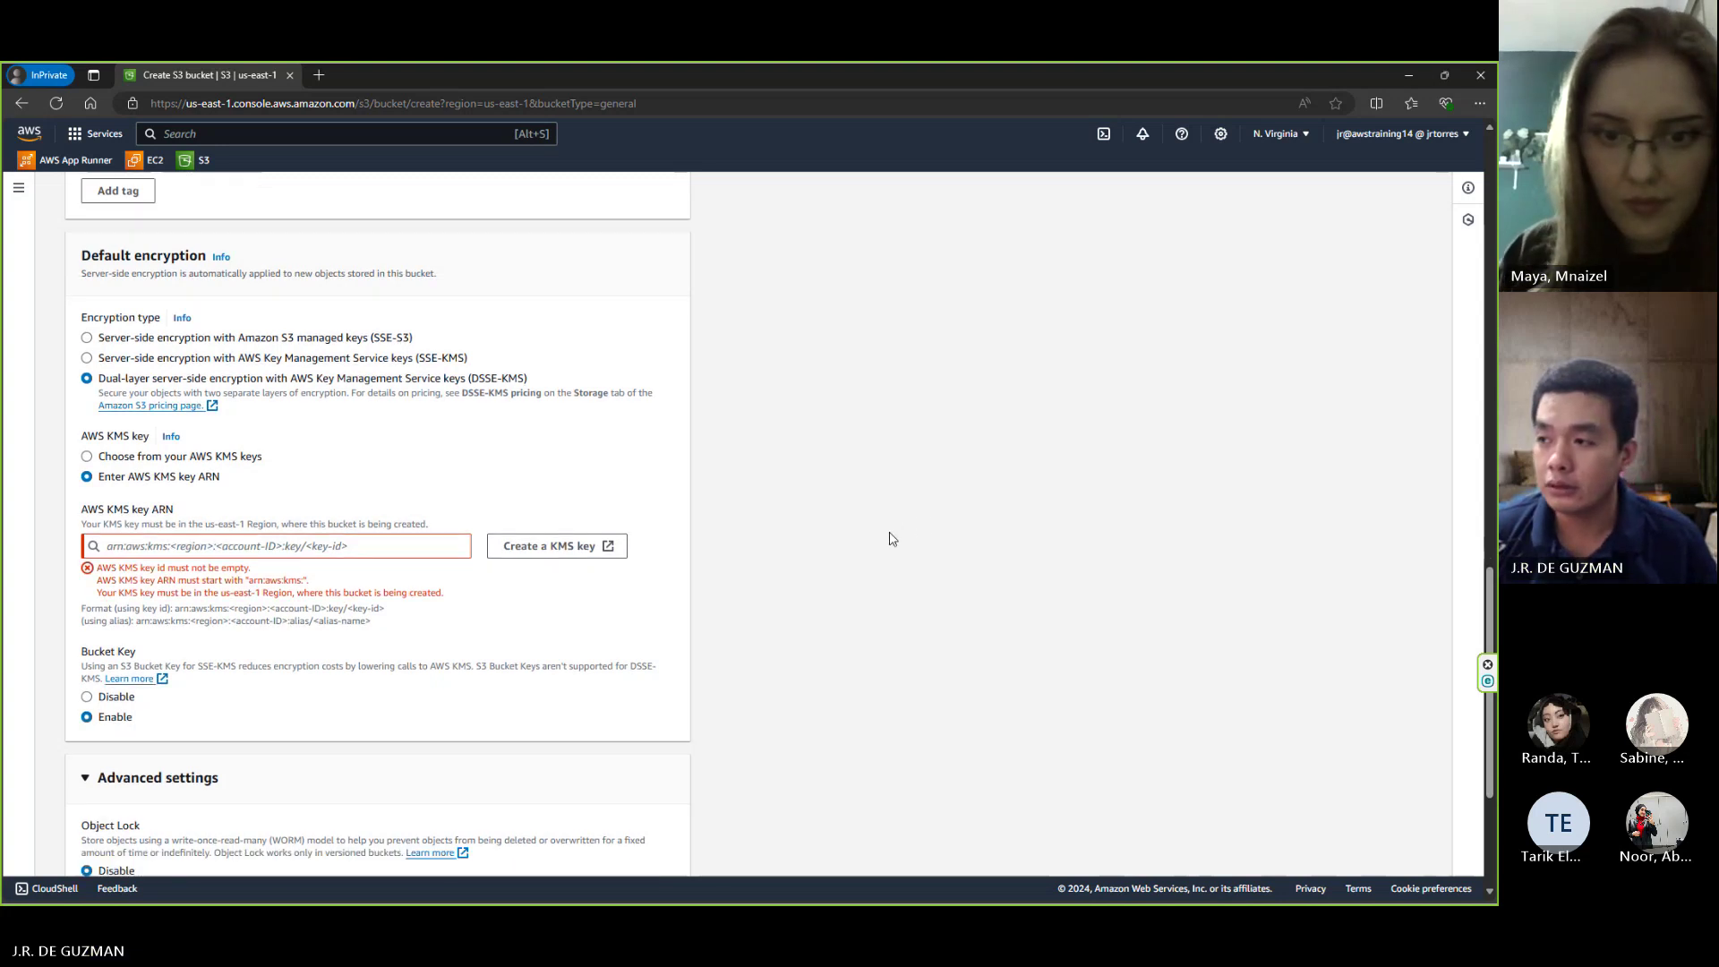
scroll(827, 572, "down", 2)
scroll(834, 571, "up", 10)
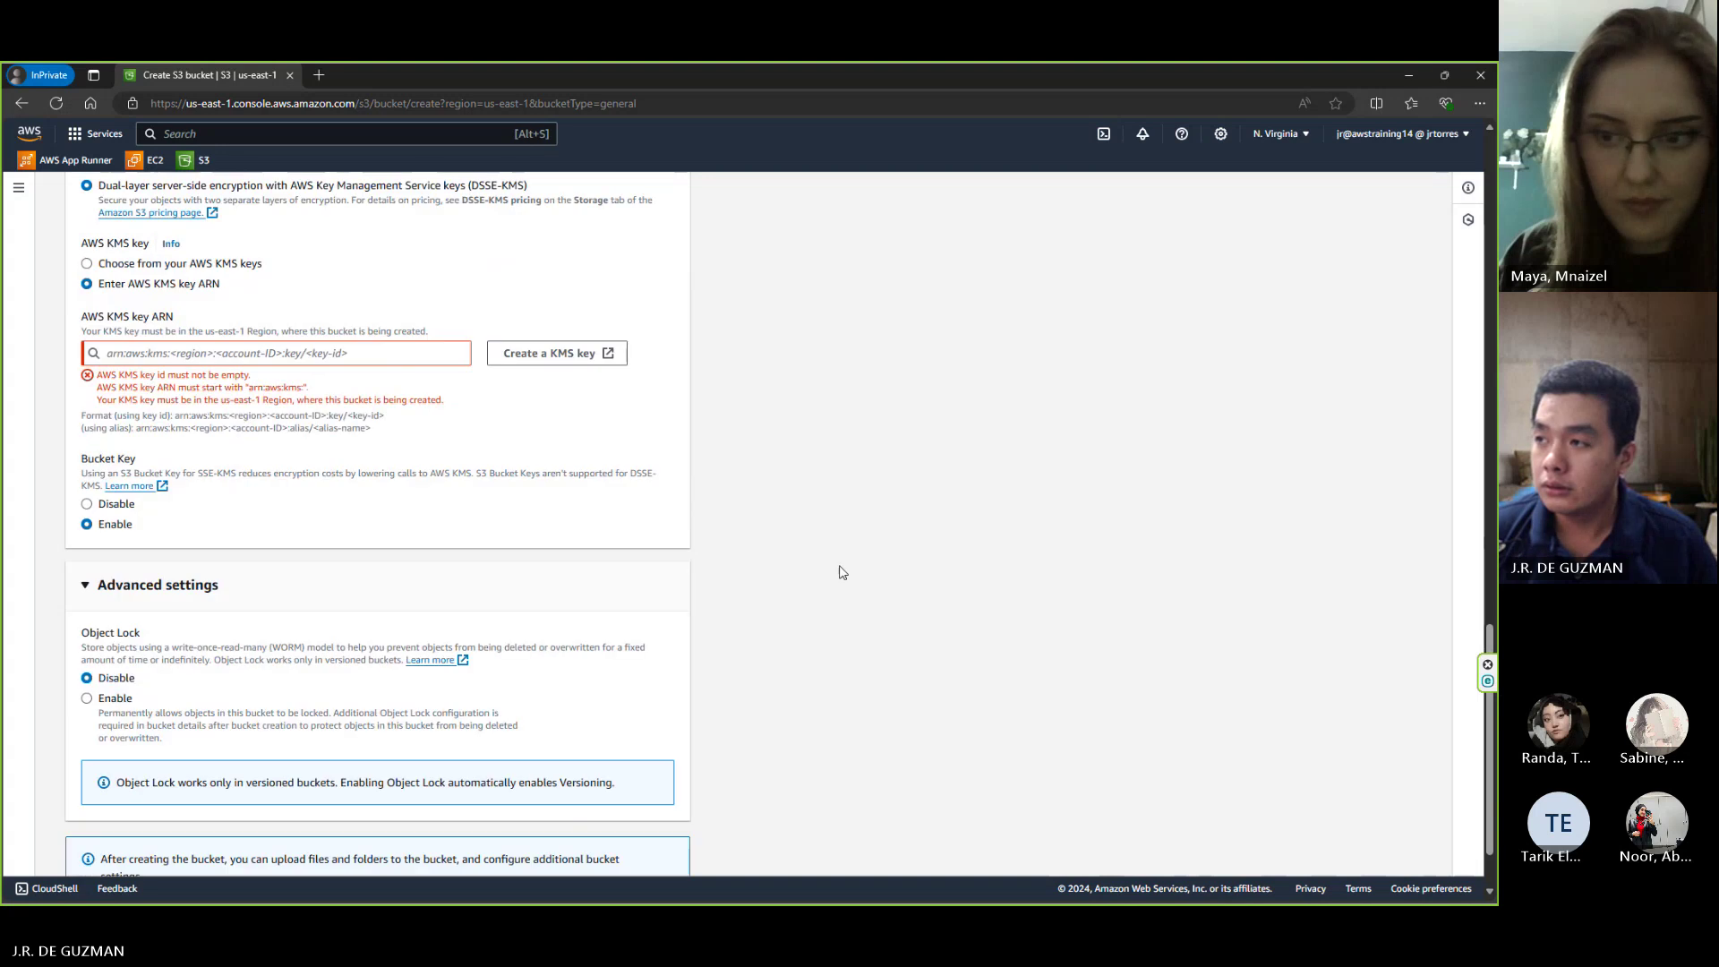
scroll(842, 571, "down", 4)
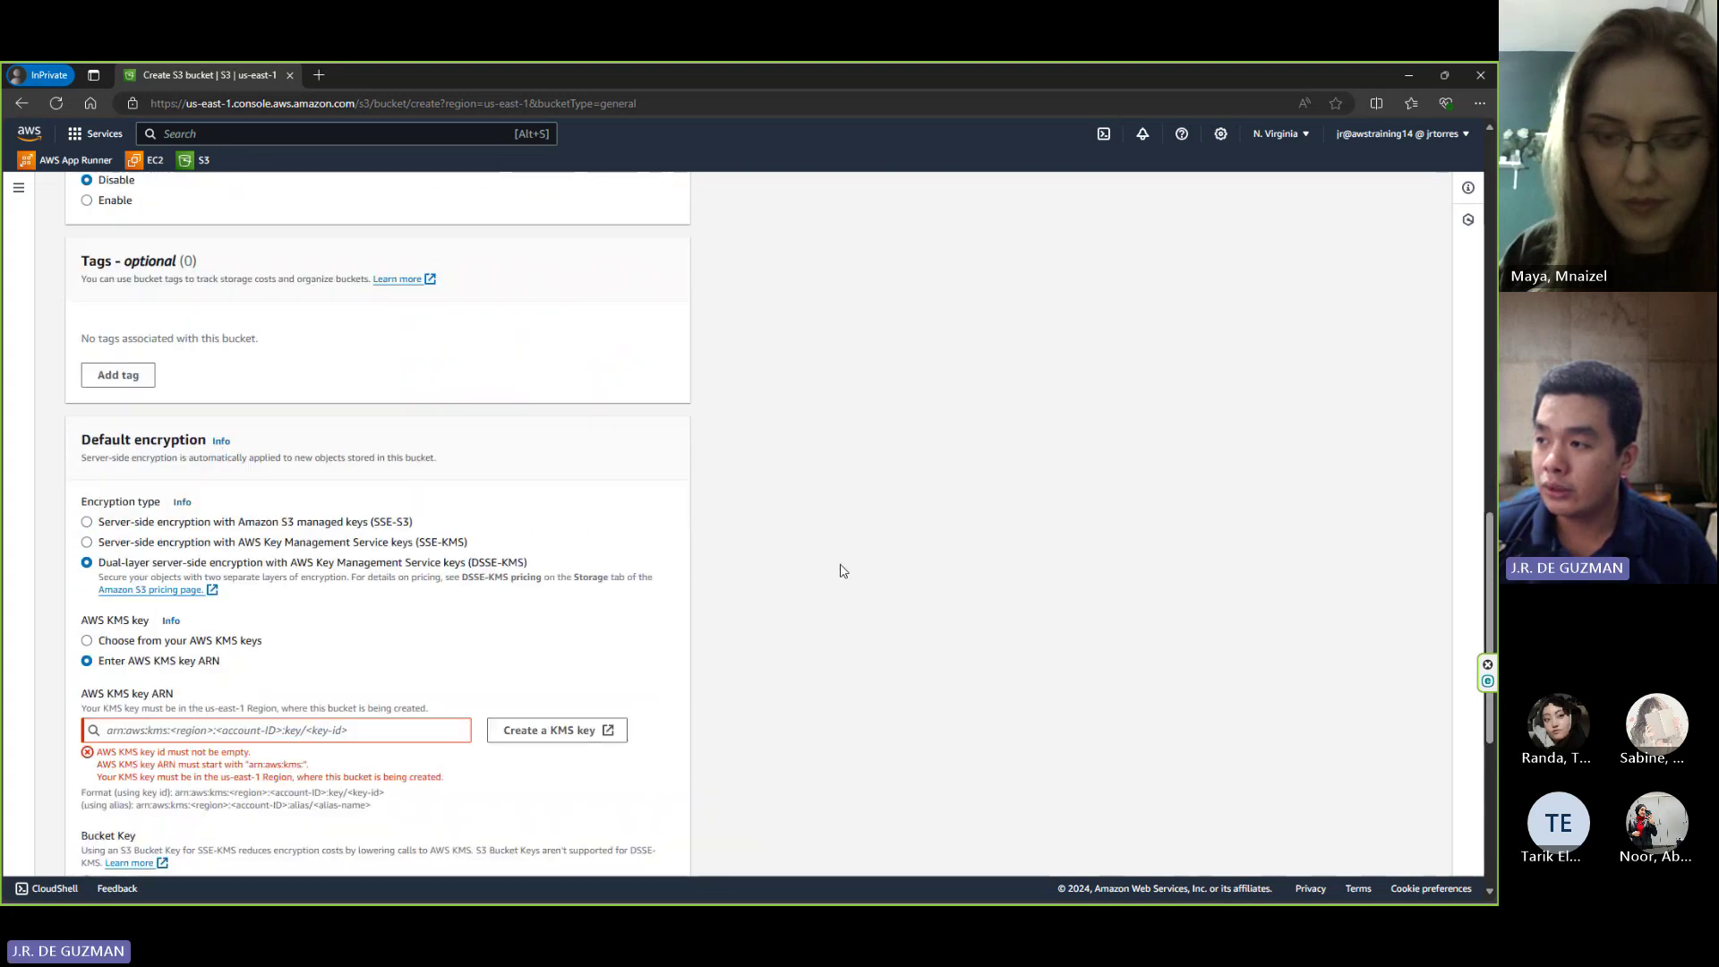
left_click(87, 522)
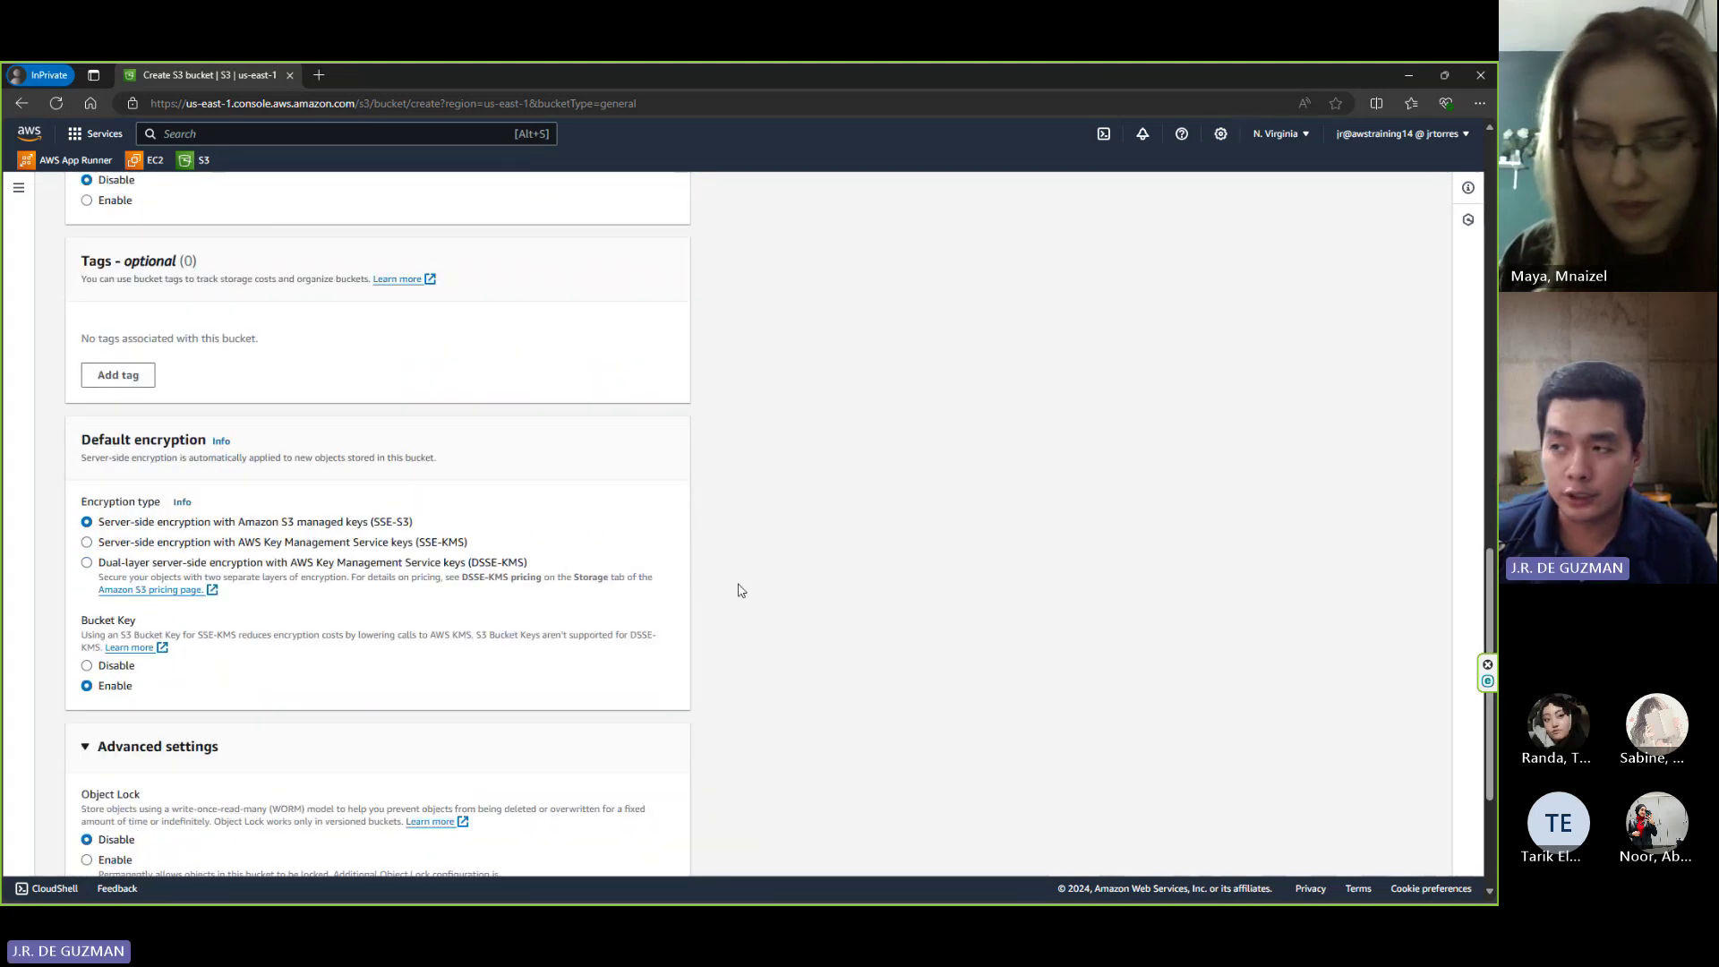
- Review the bucket's name, ownership, public access and versioning settings, and create the bucket
scroll(853, 709, "up", 1)
scroll(850, 718, "up", 7)
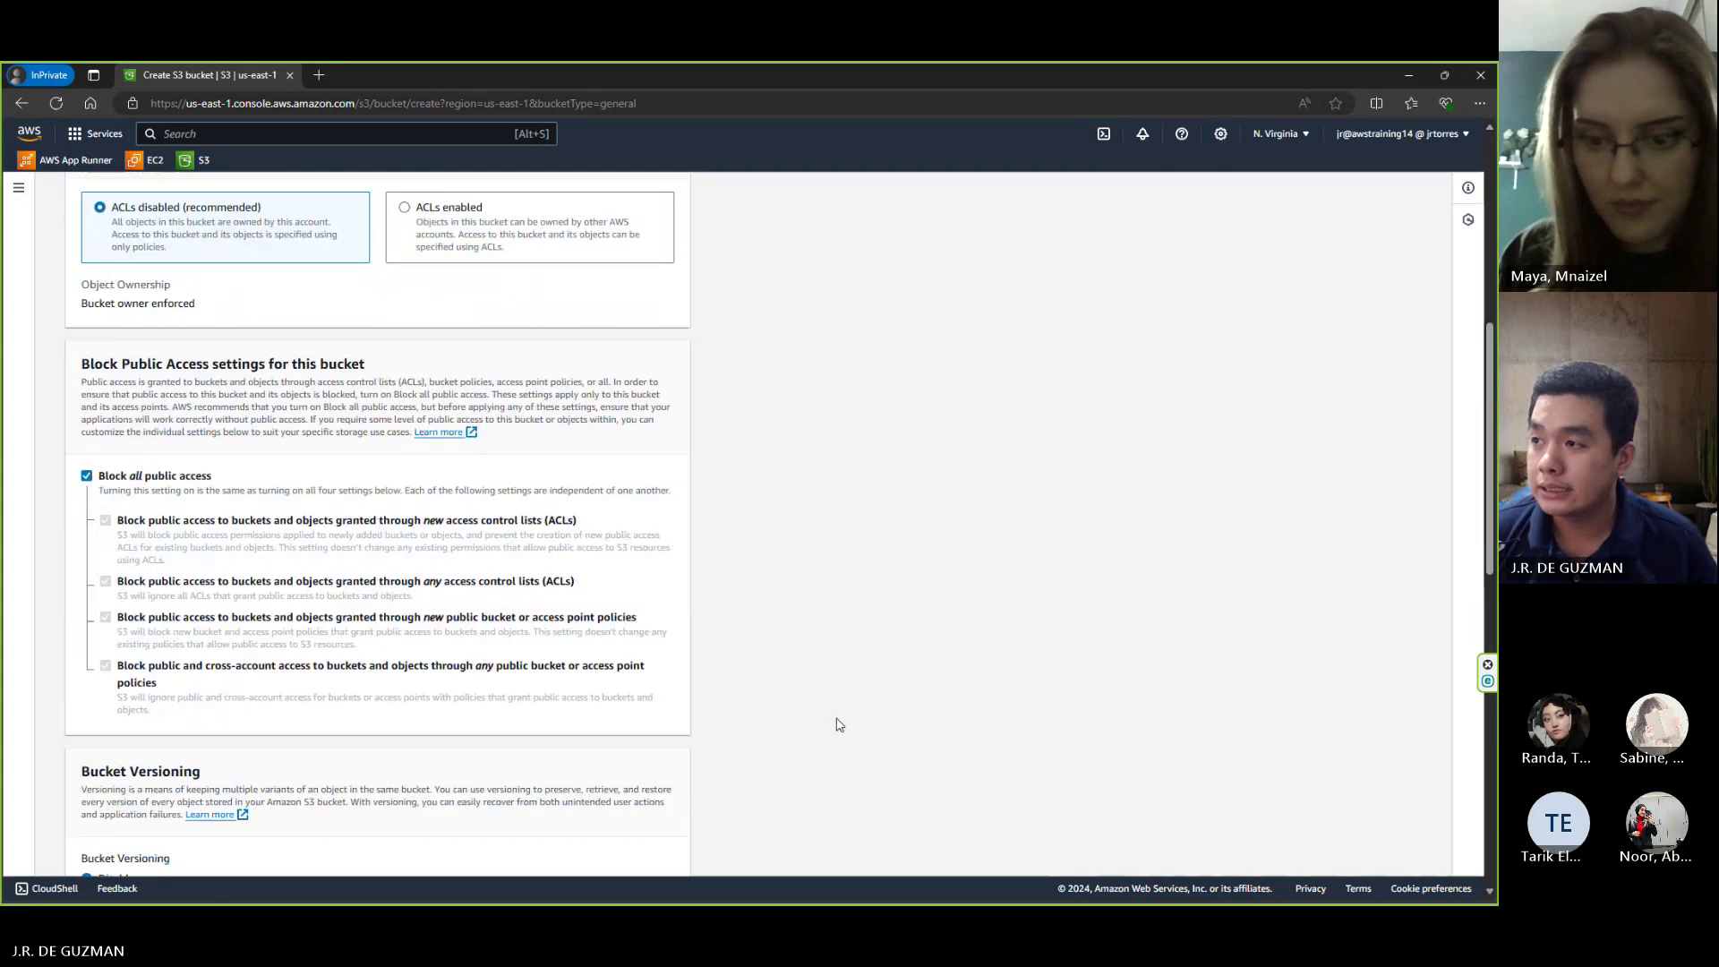
scroll(842, 725, "down", 3)
scroll(842, 724, "up", 7)
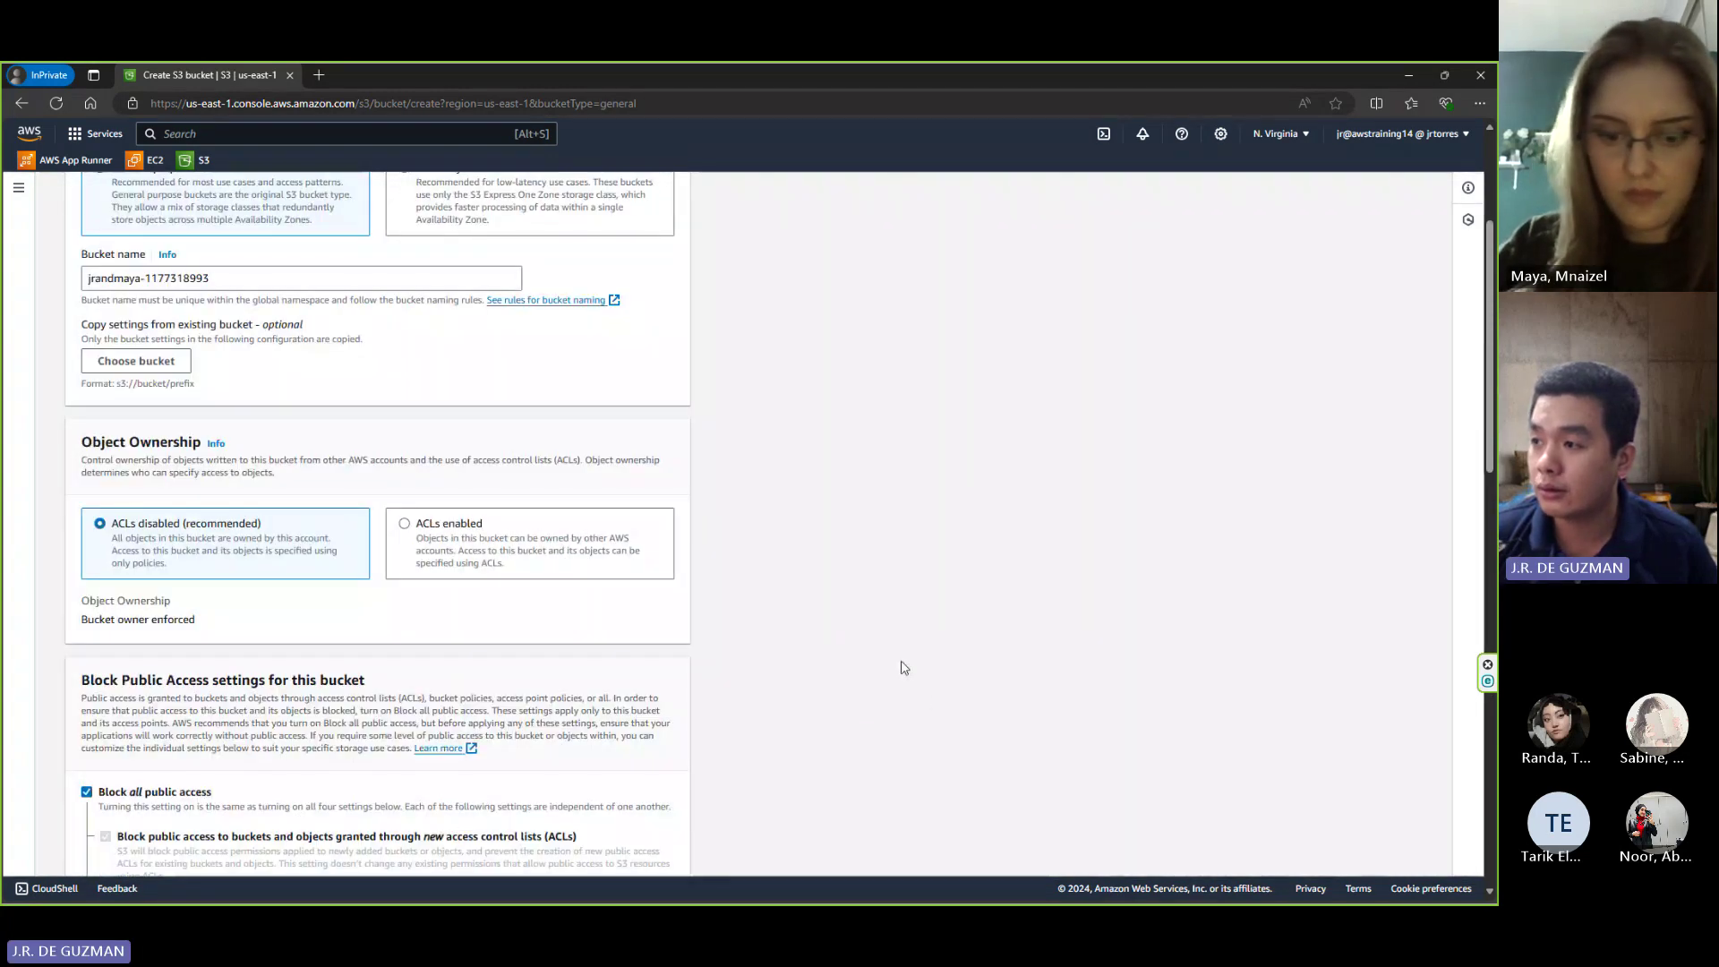
scroll(897, 669, "down", 3)
scroll(725, 776, "down", 3)
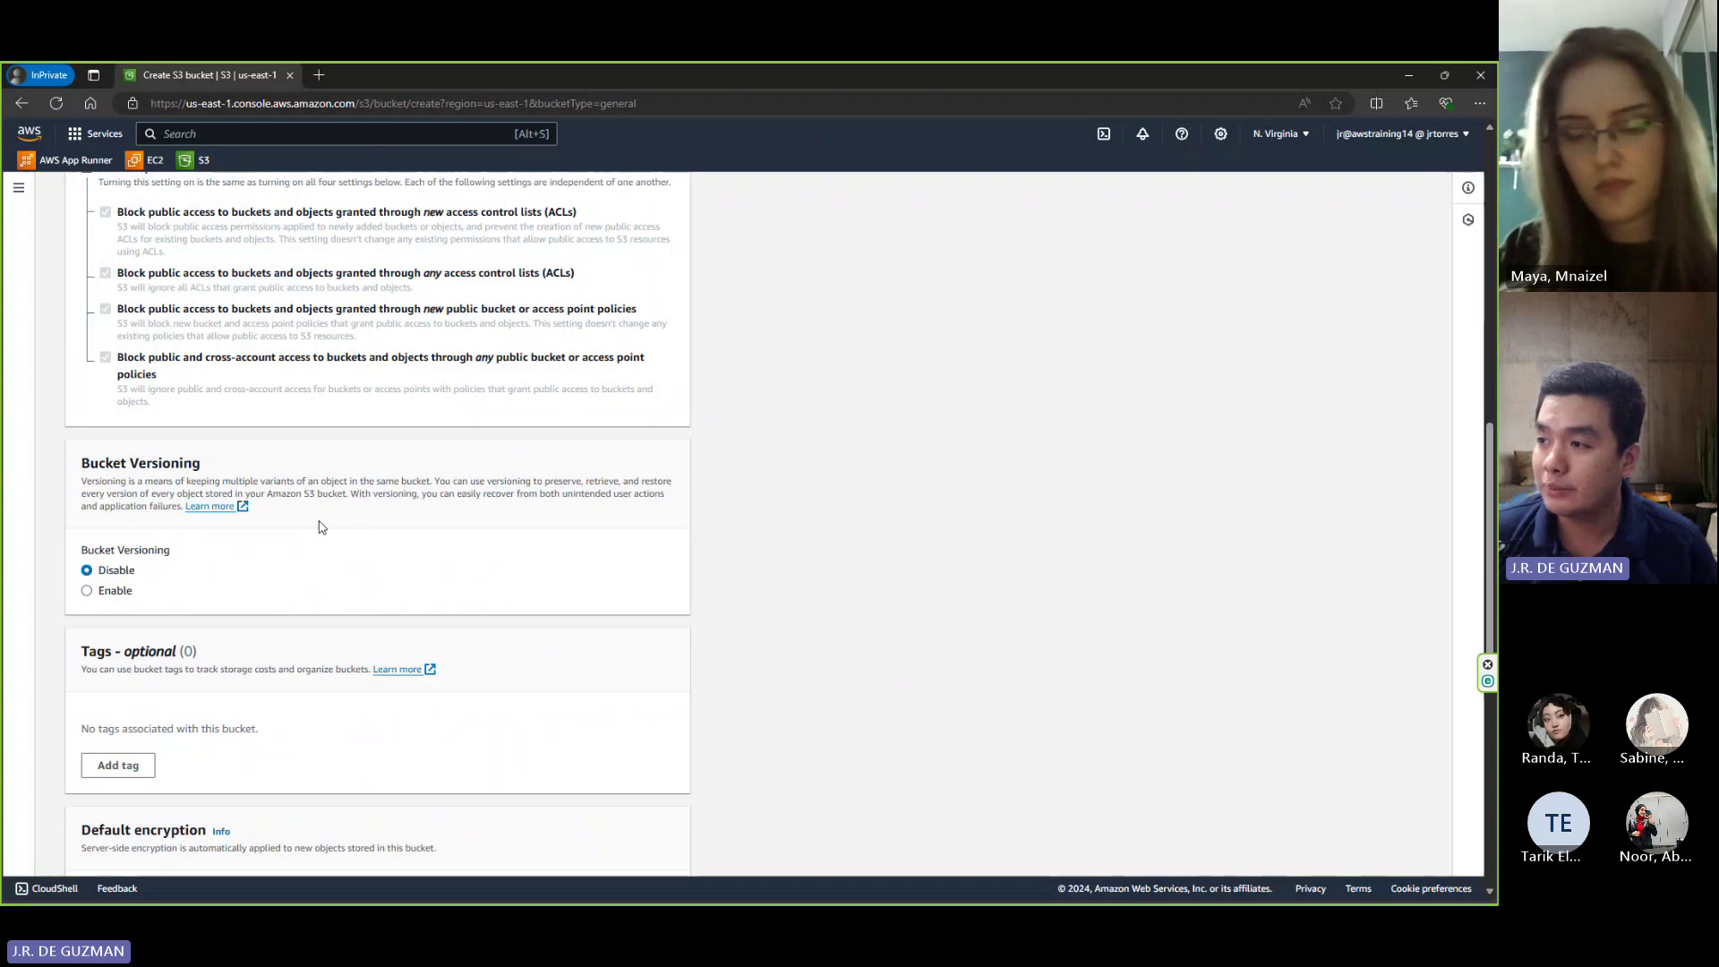
scroll(833, 653, "down", 6)
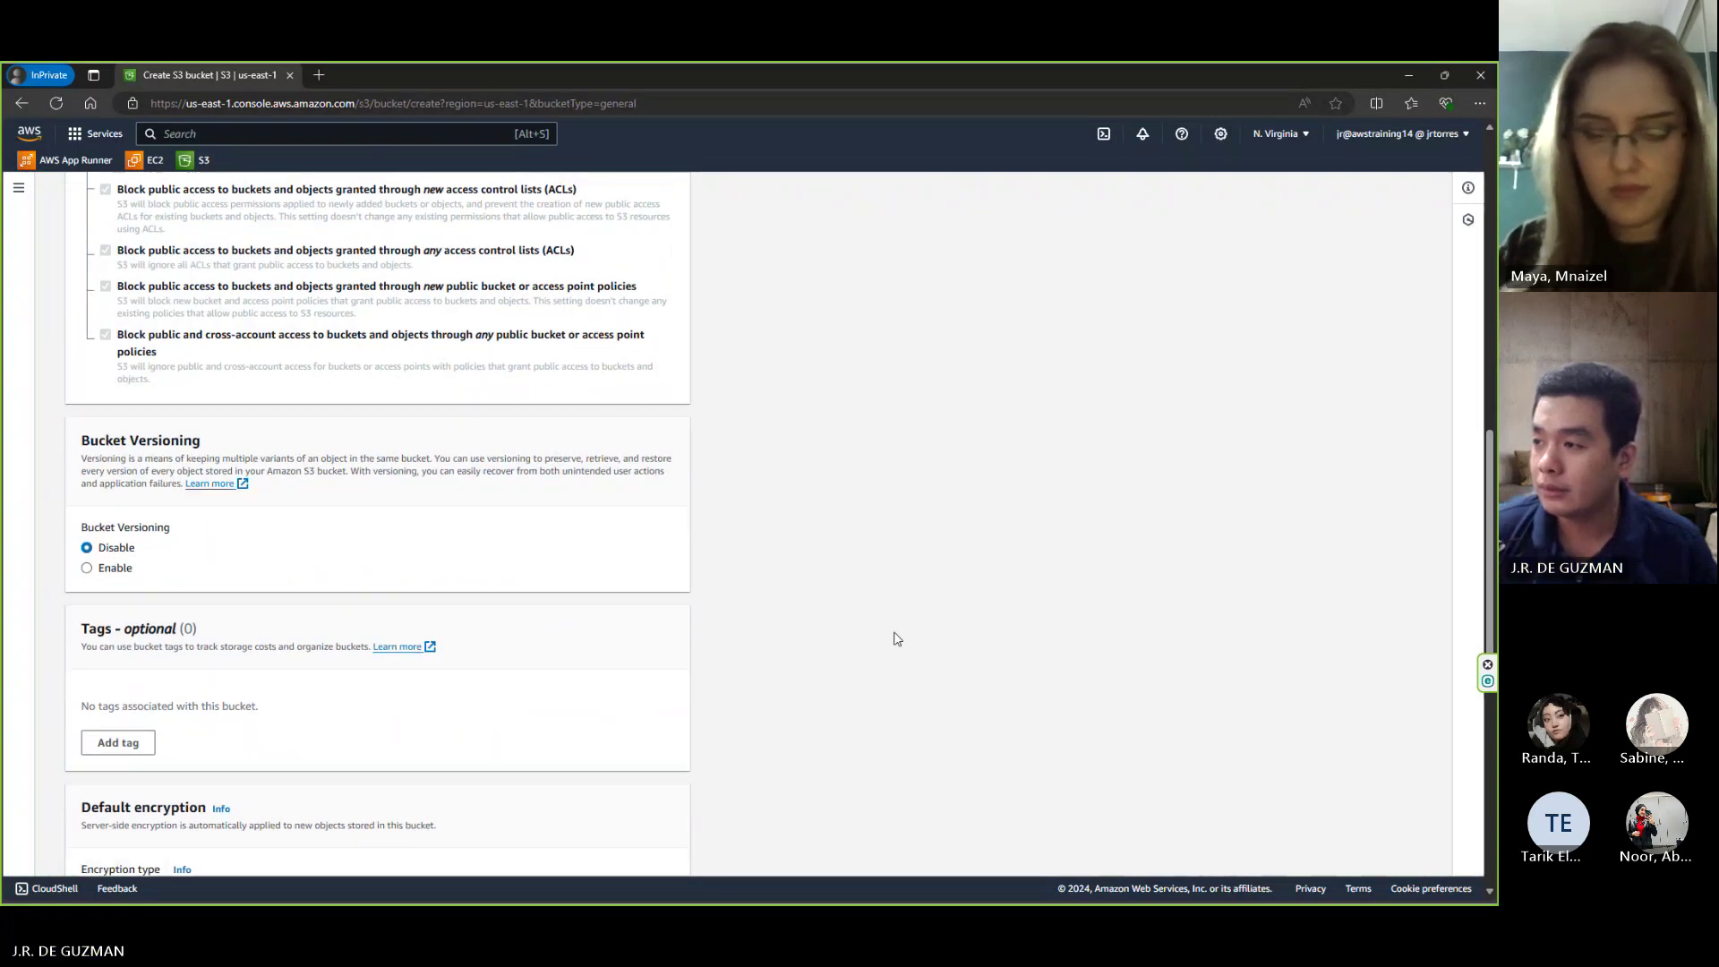
left_click(645, 849)
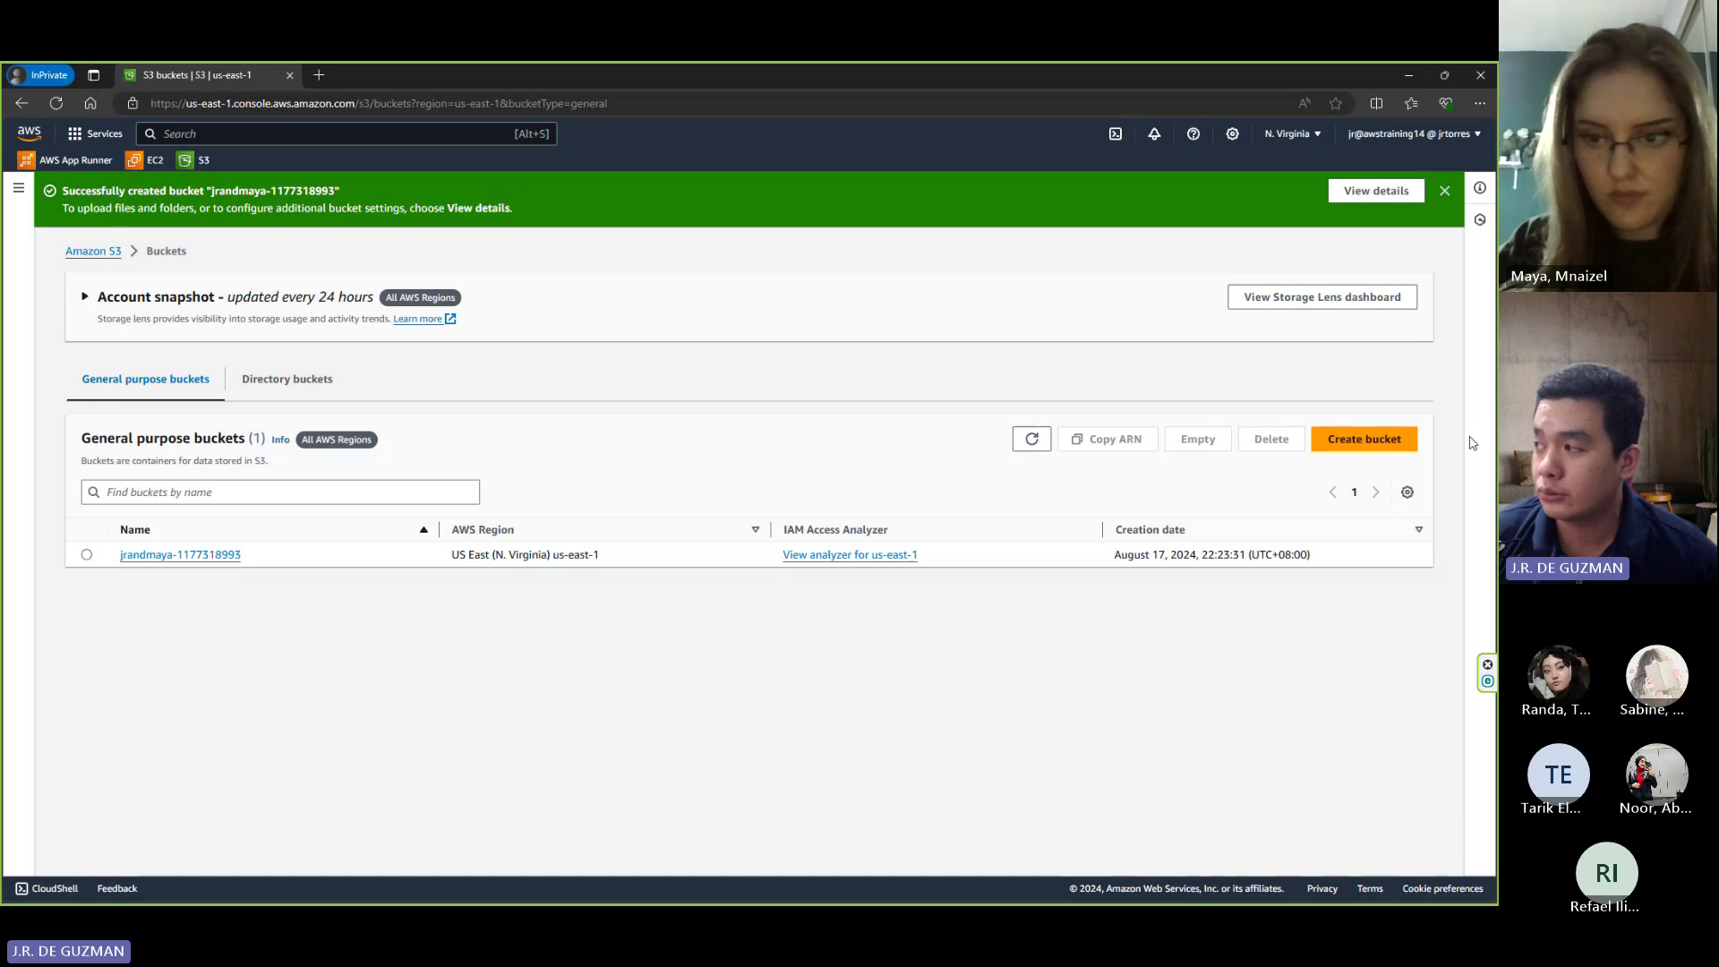
- Open a new bucket form to examine its Region and the list of available AWS Regions, and cancel it
left_click(1365, 438)
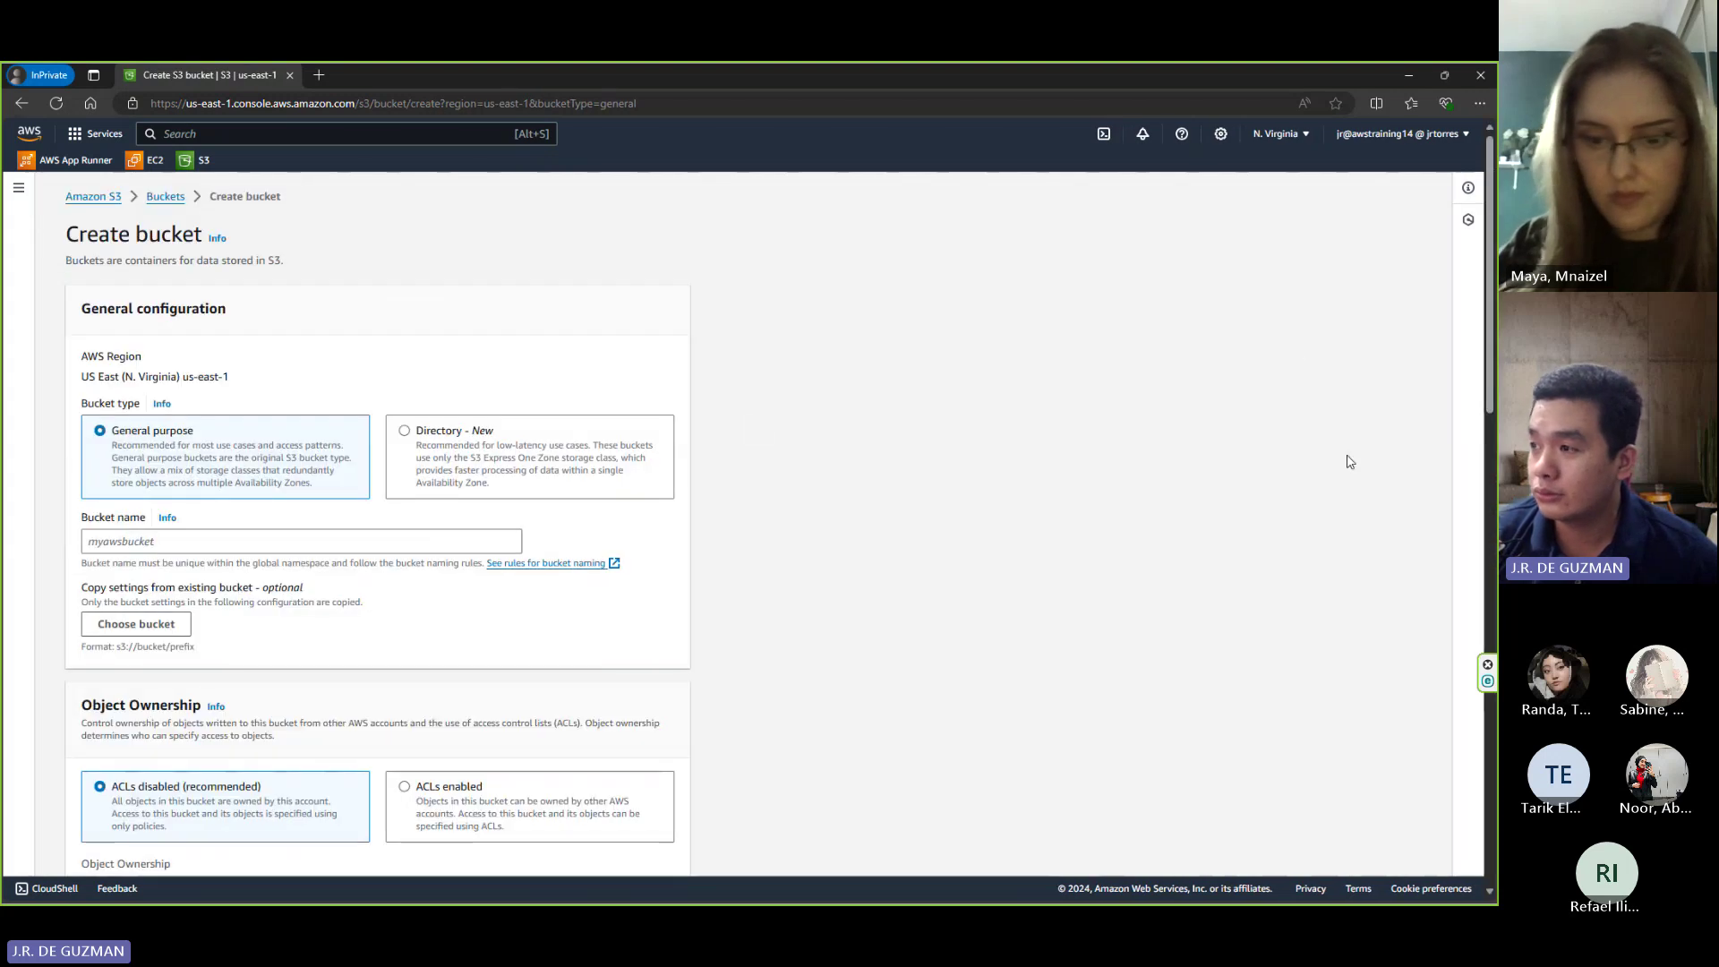
scroll(631, 630, "down", 2)
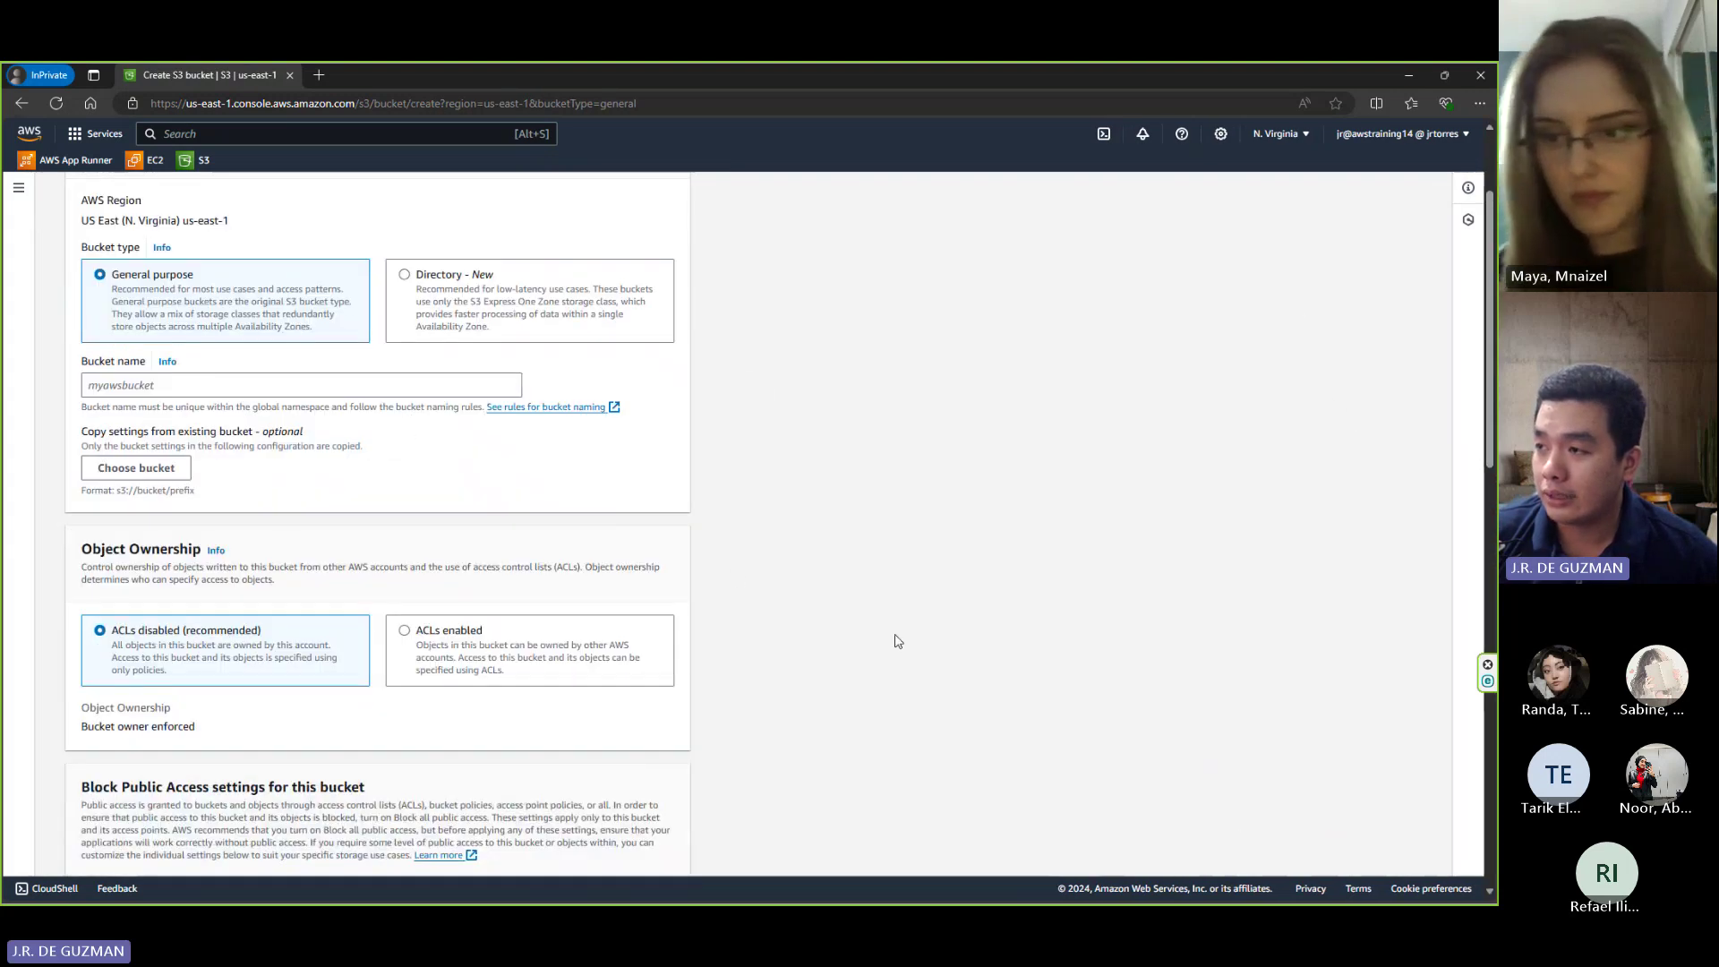
scroll(890, 639, "up", 2)
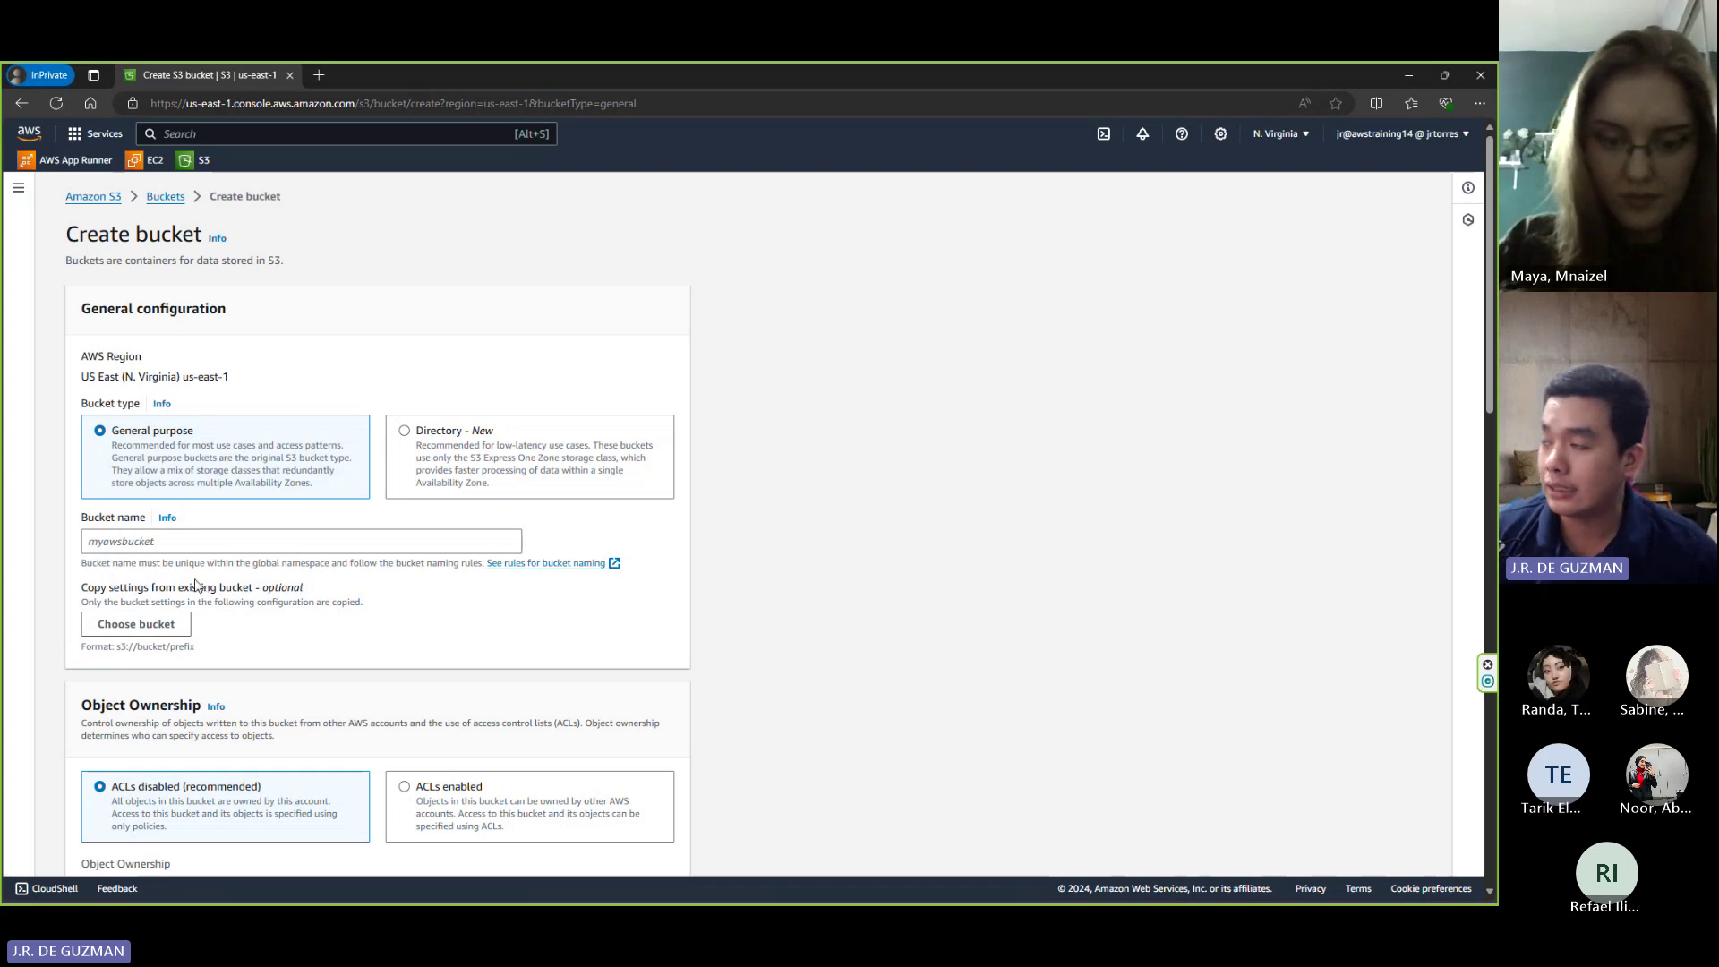
left_click(1287, 136)
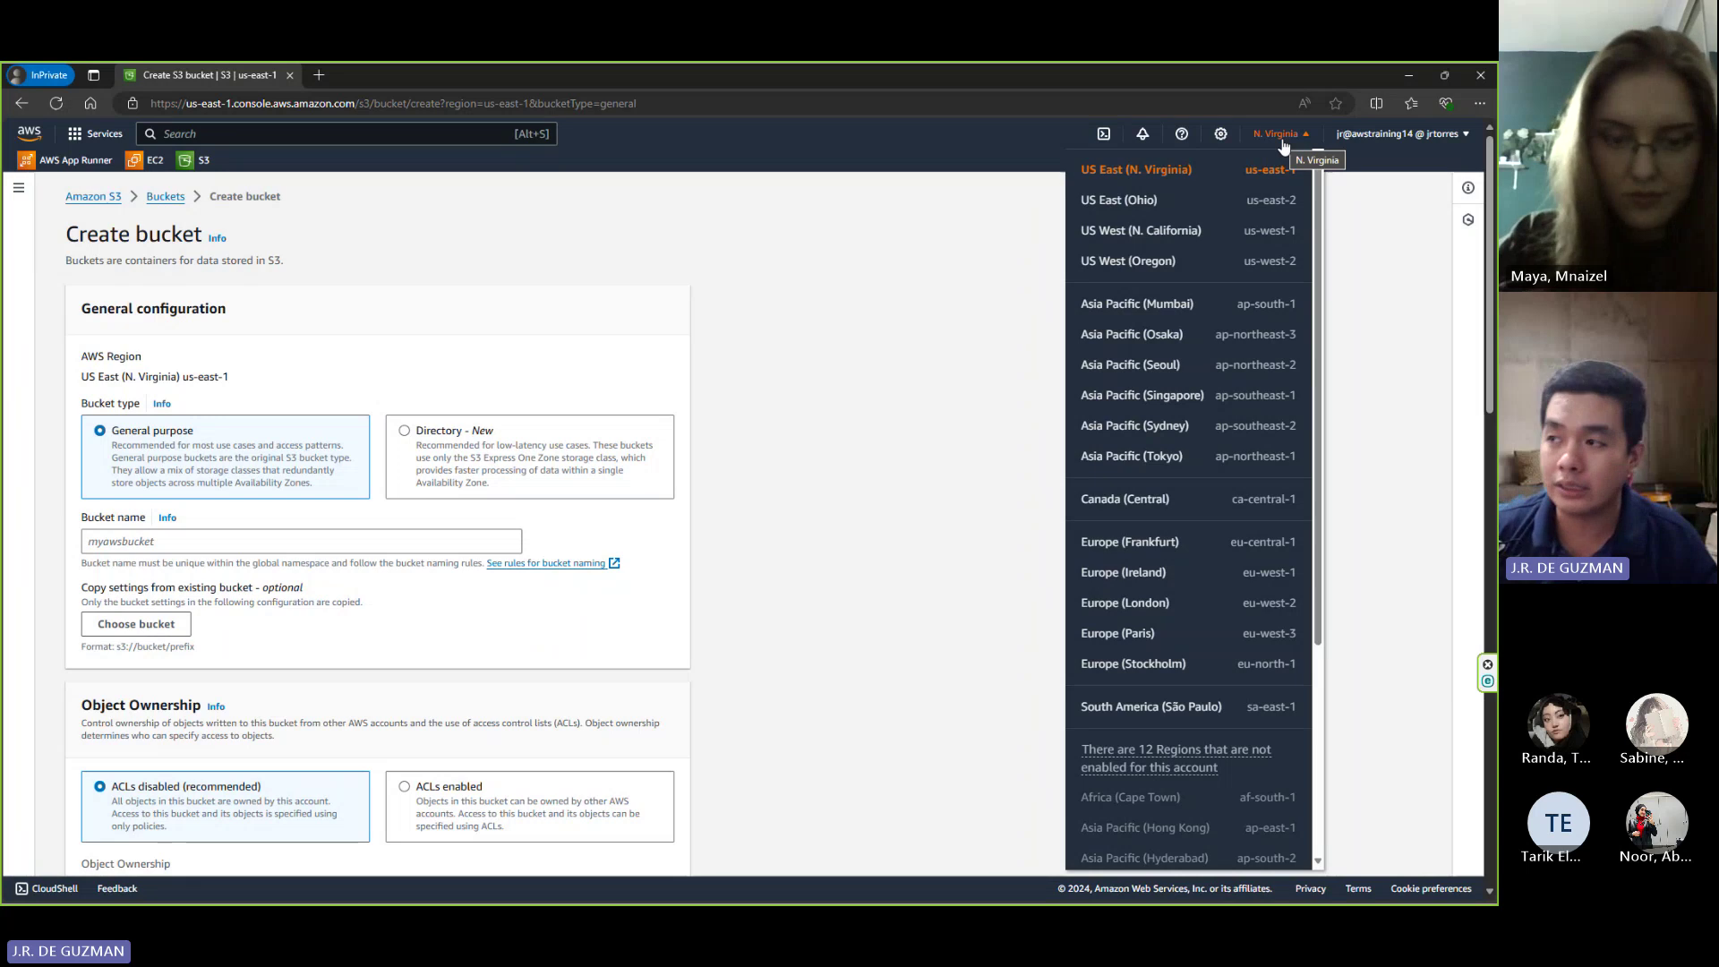
left_click(977, 389)
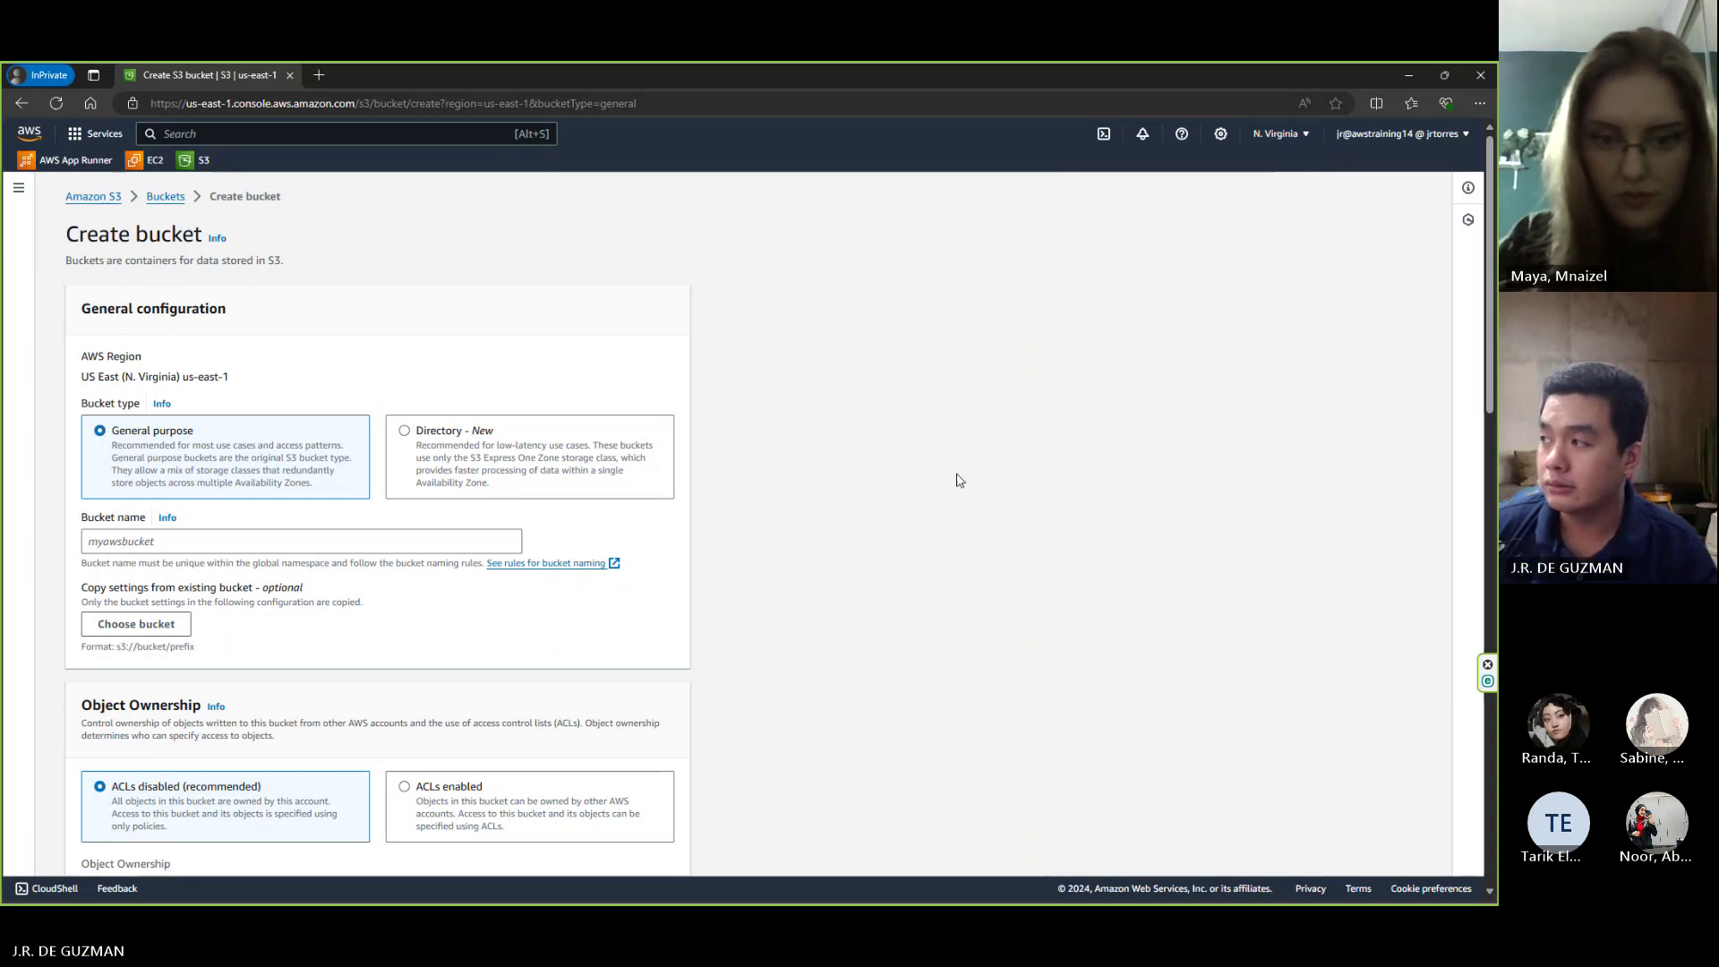
scroll(944, 522, "down", 15)
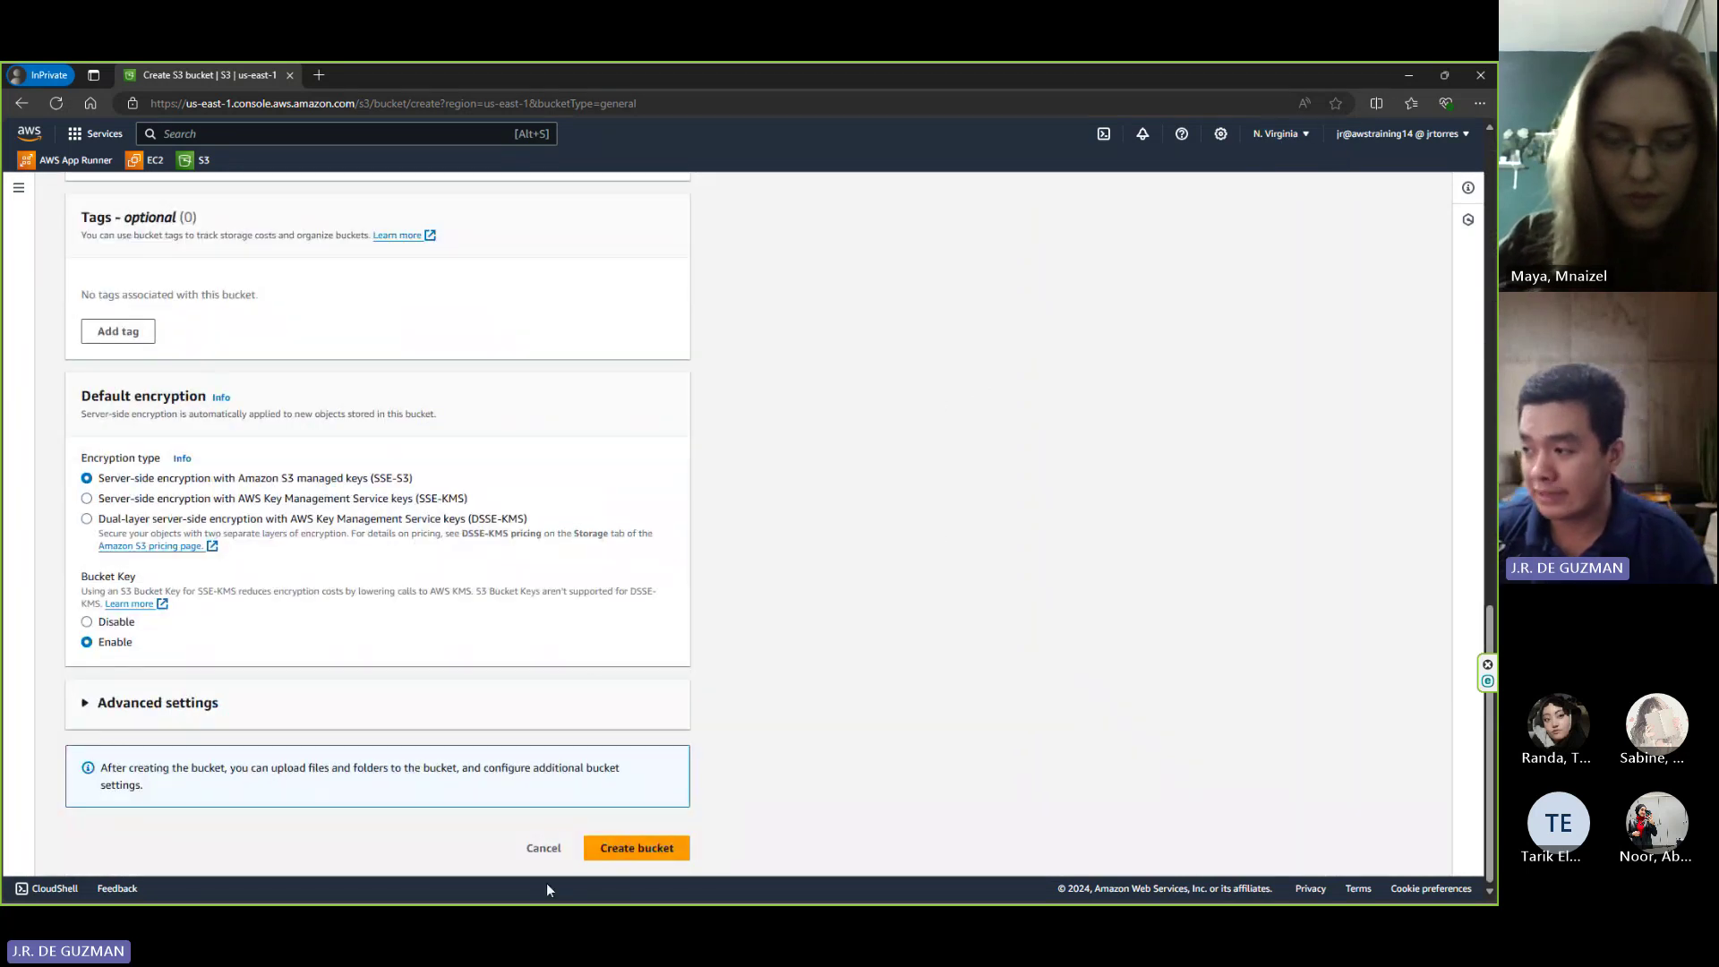
left_click(542, 847)
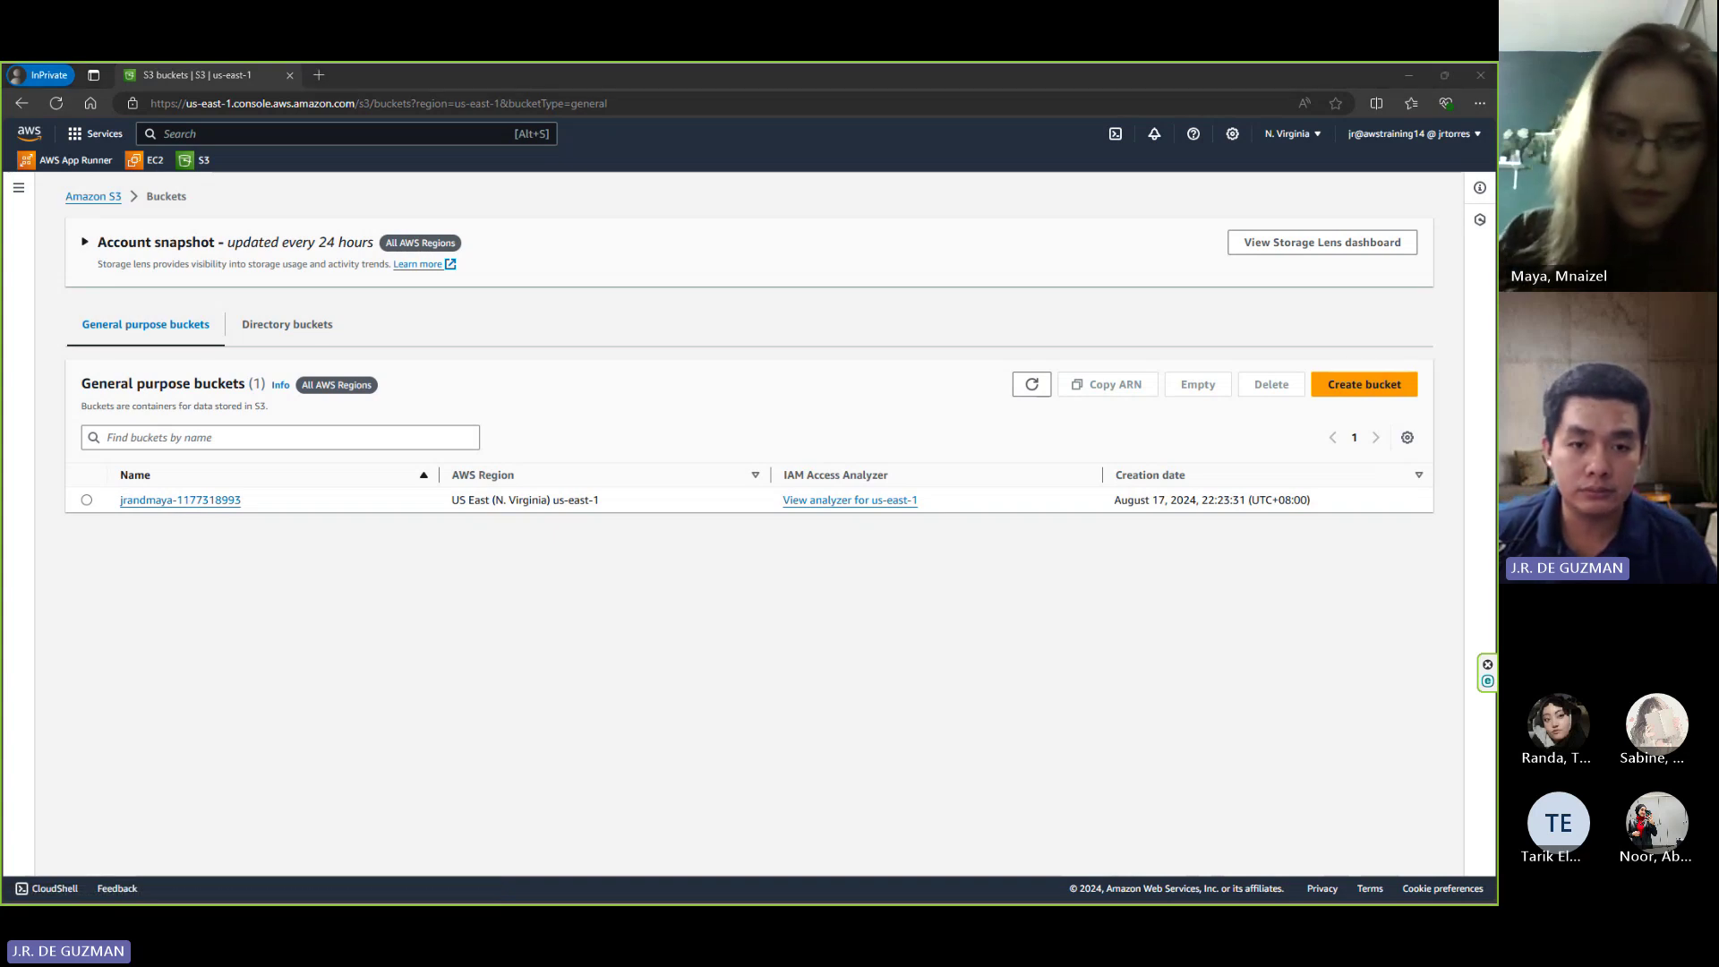
- Switch to the AWS S3 presentation in Google Slides
key("alt+Tab")
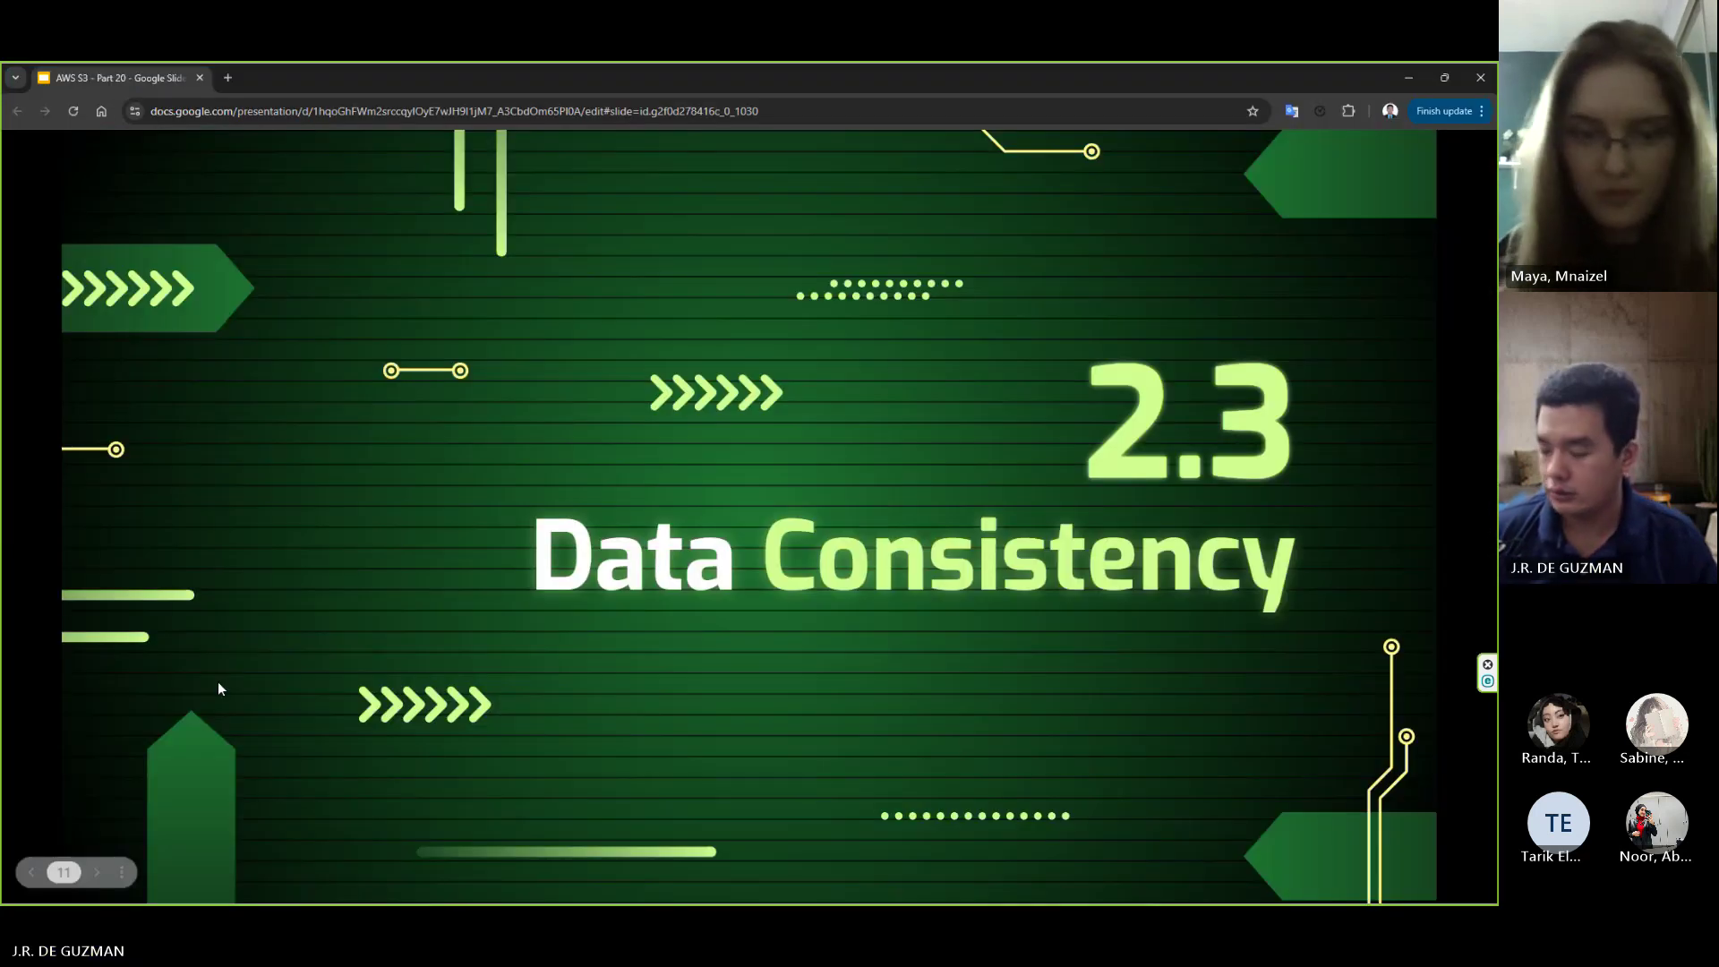
- Revisit the Naming & Properties slide, and advance past the section title to the Data Consistency slide
key("Left")
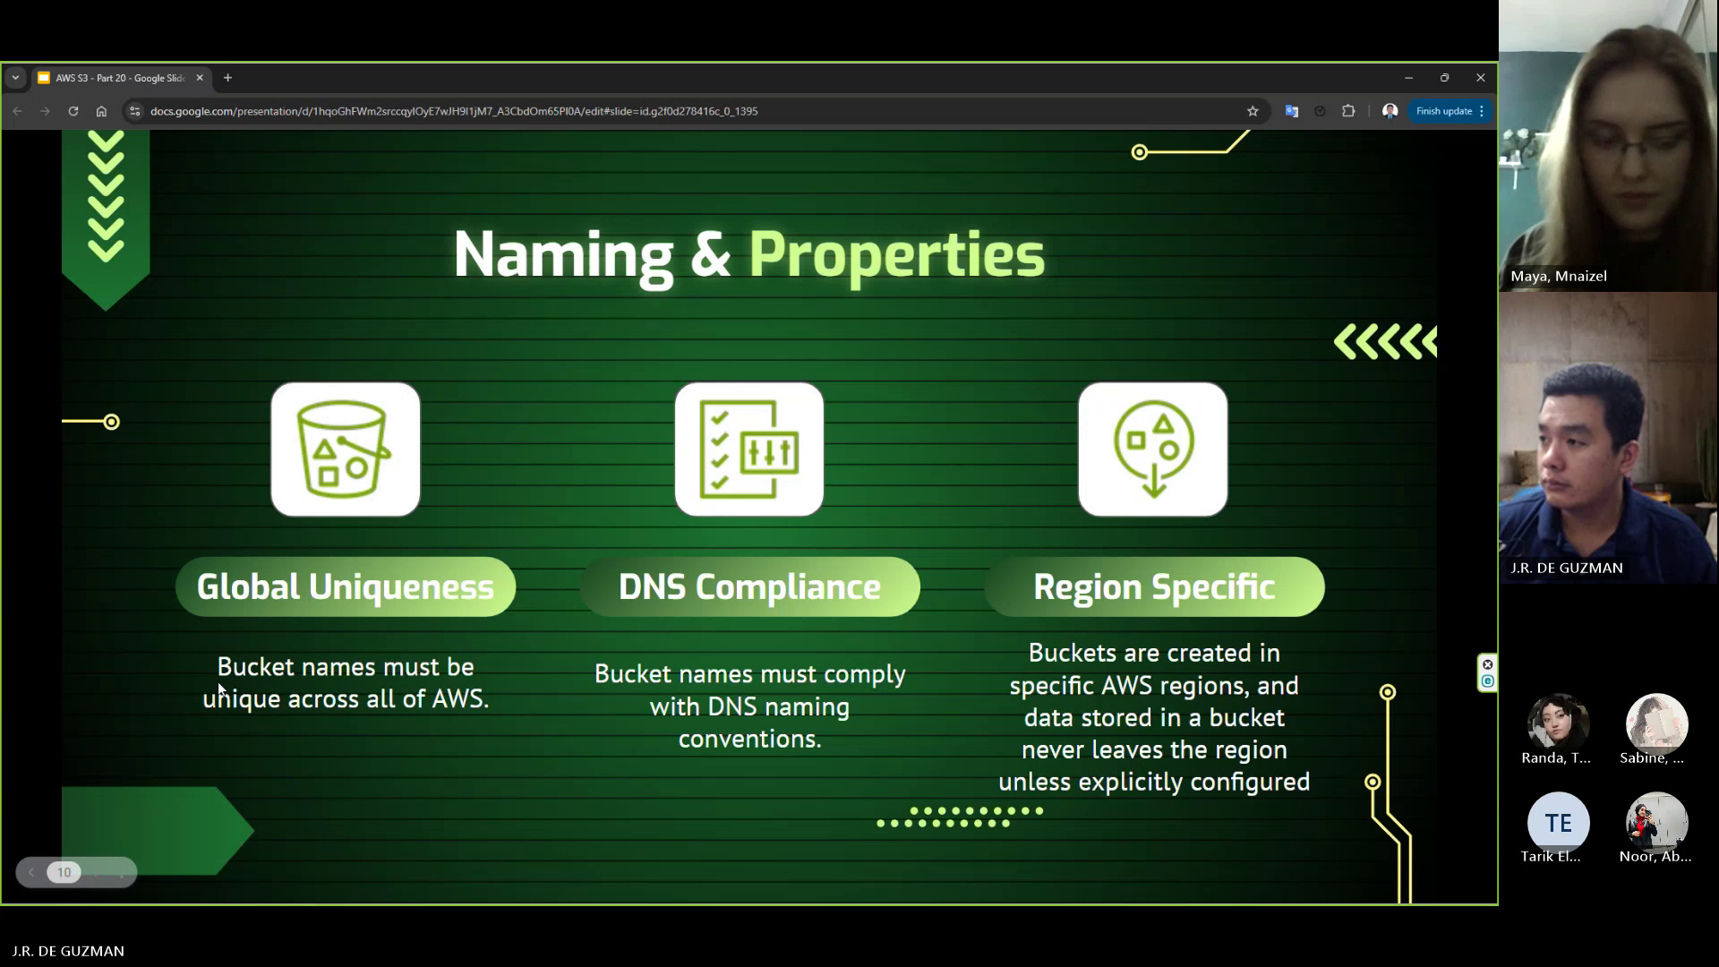
key("Left")
key("Right")
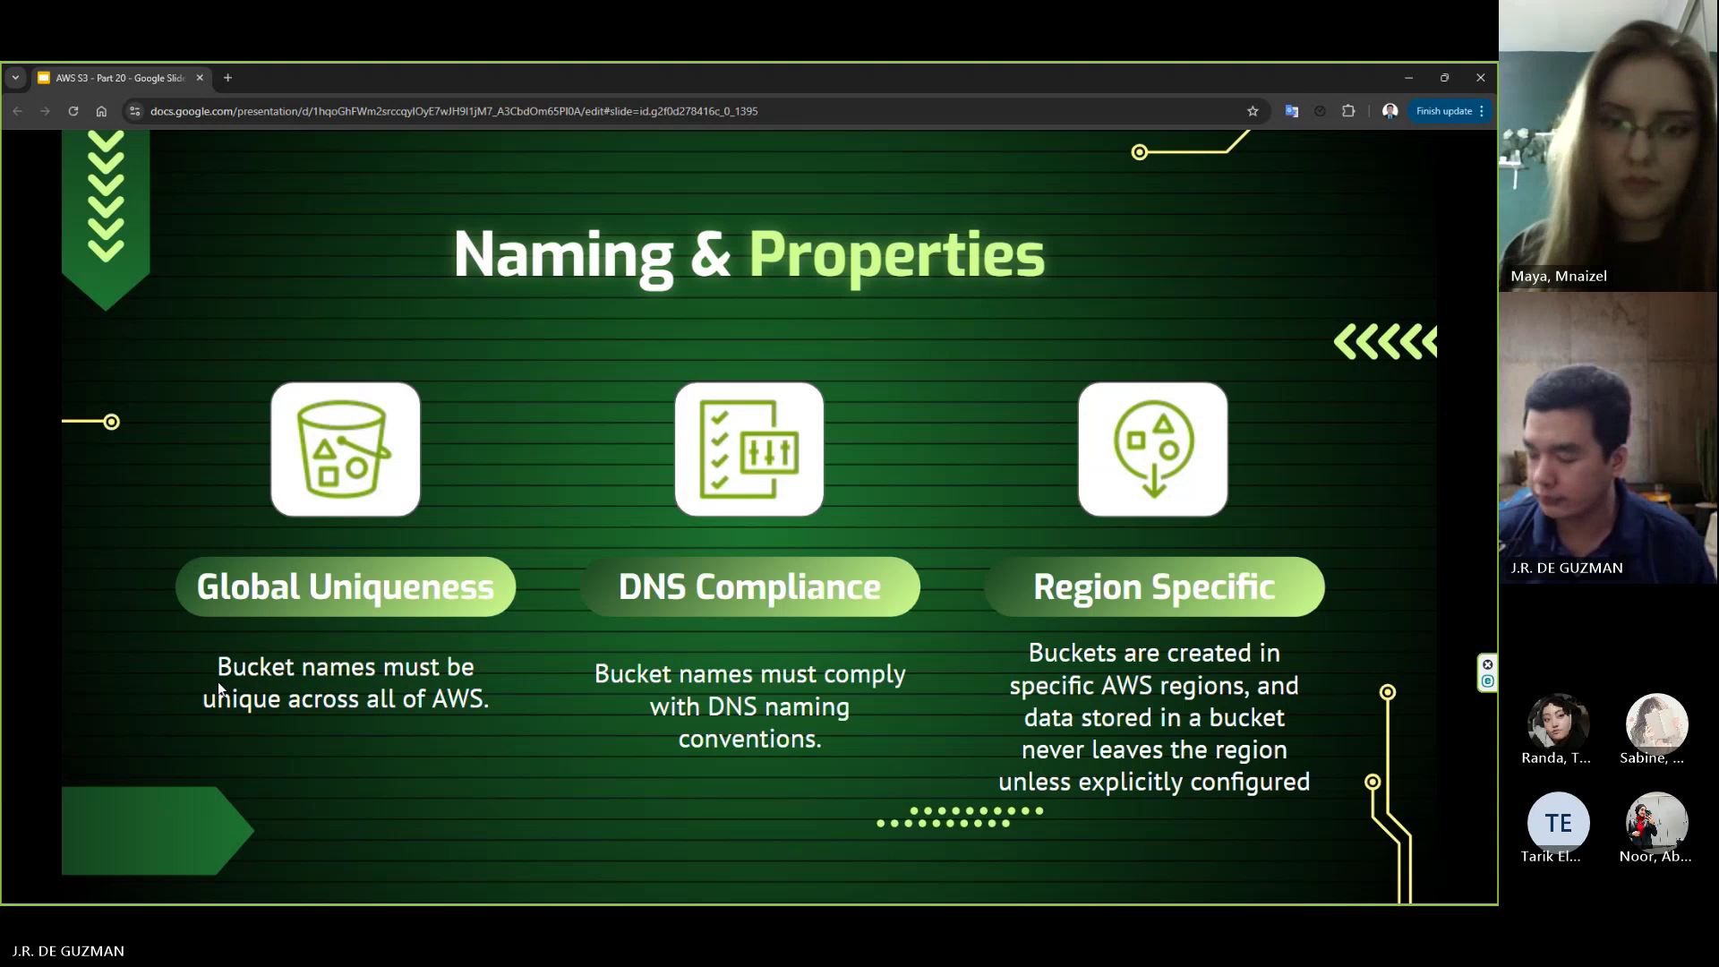
key("Right")
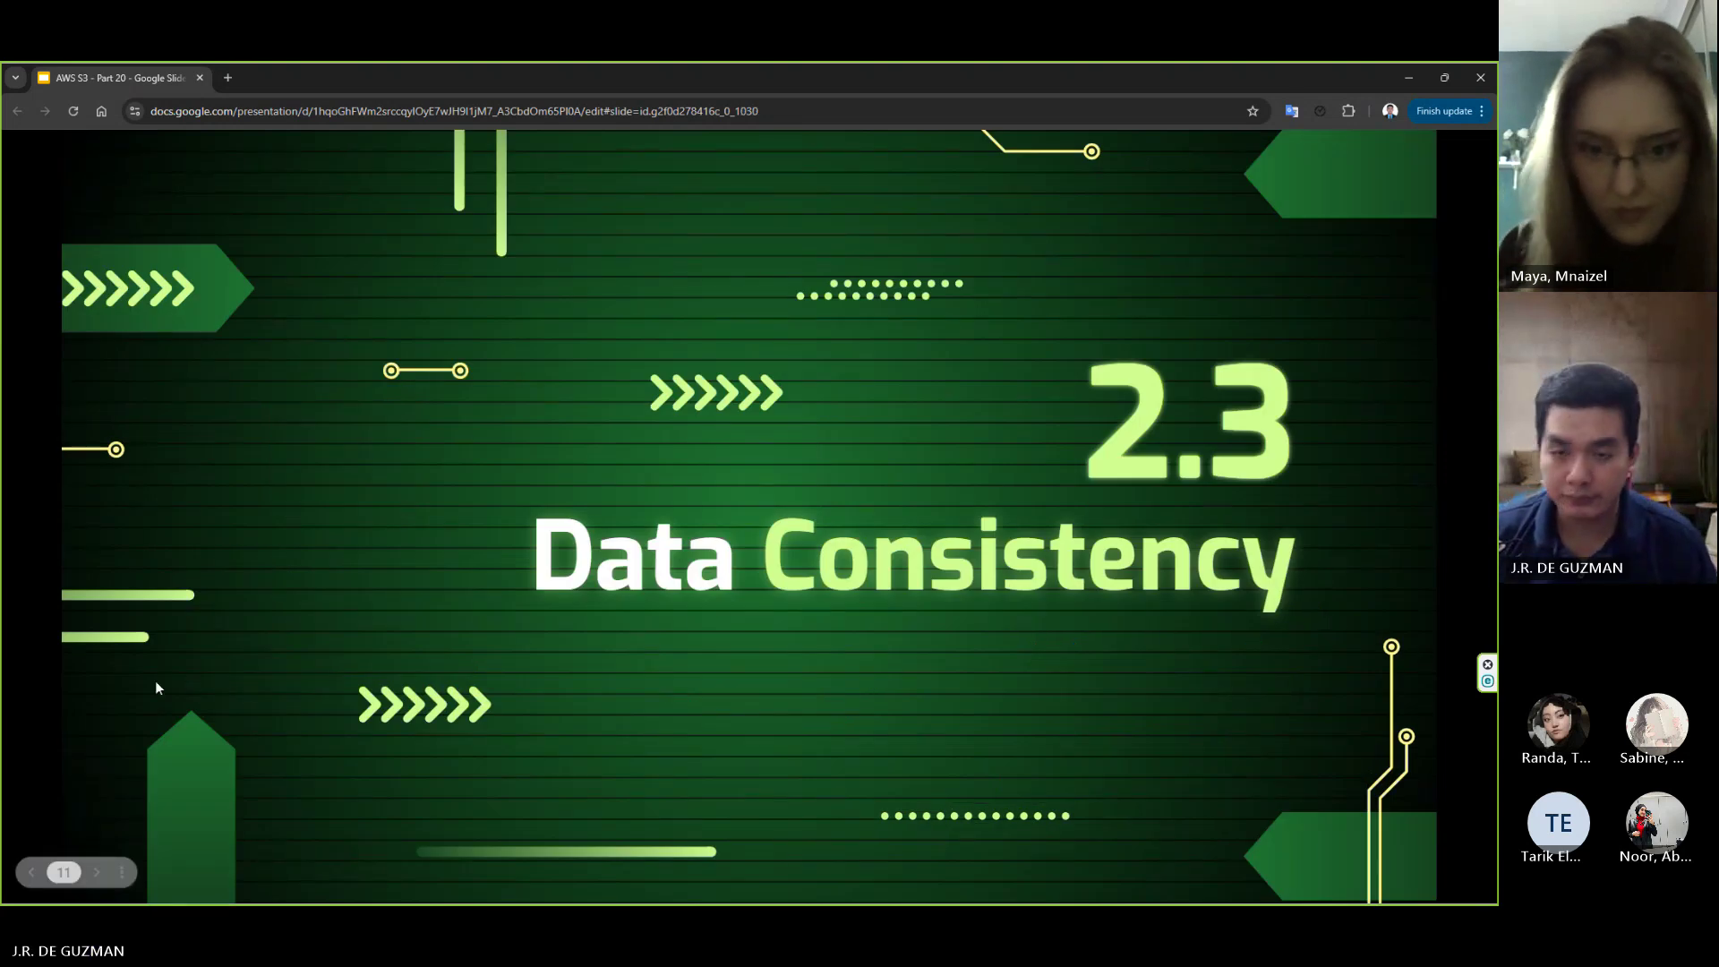
key("Right")
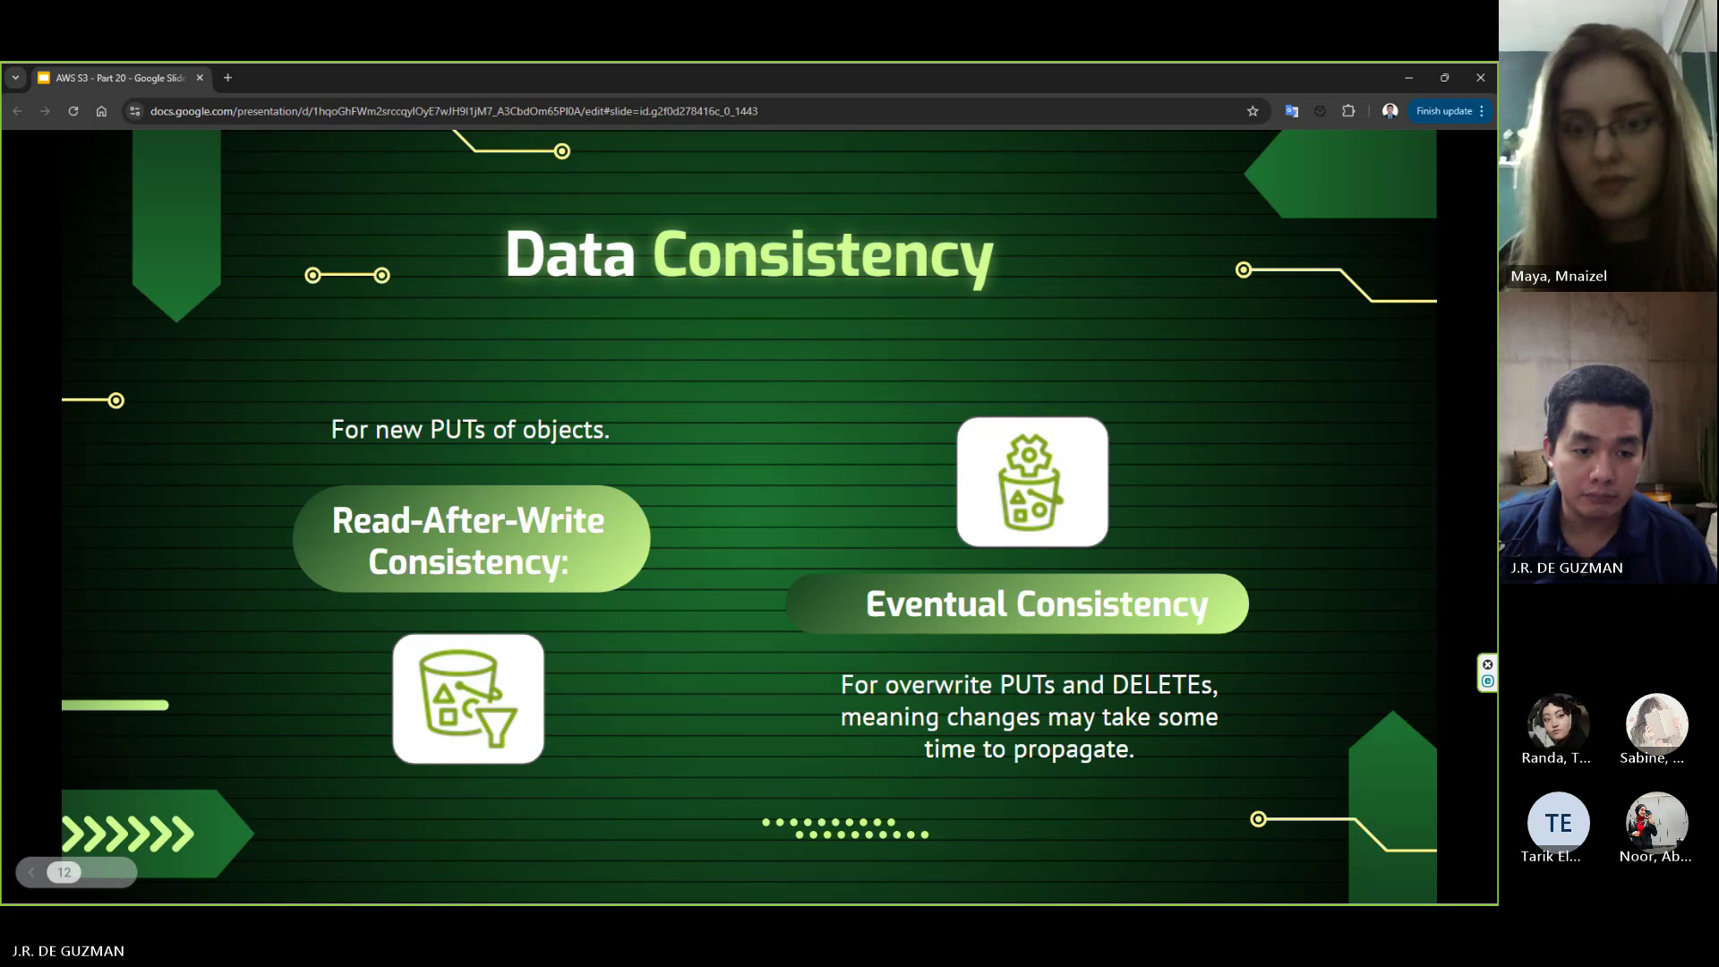
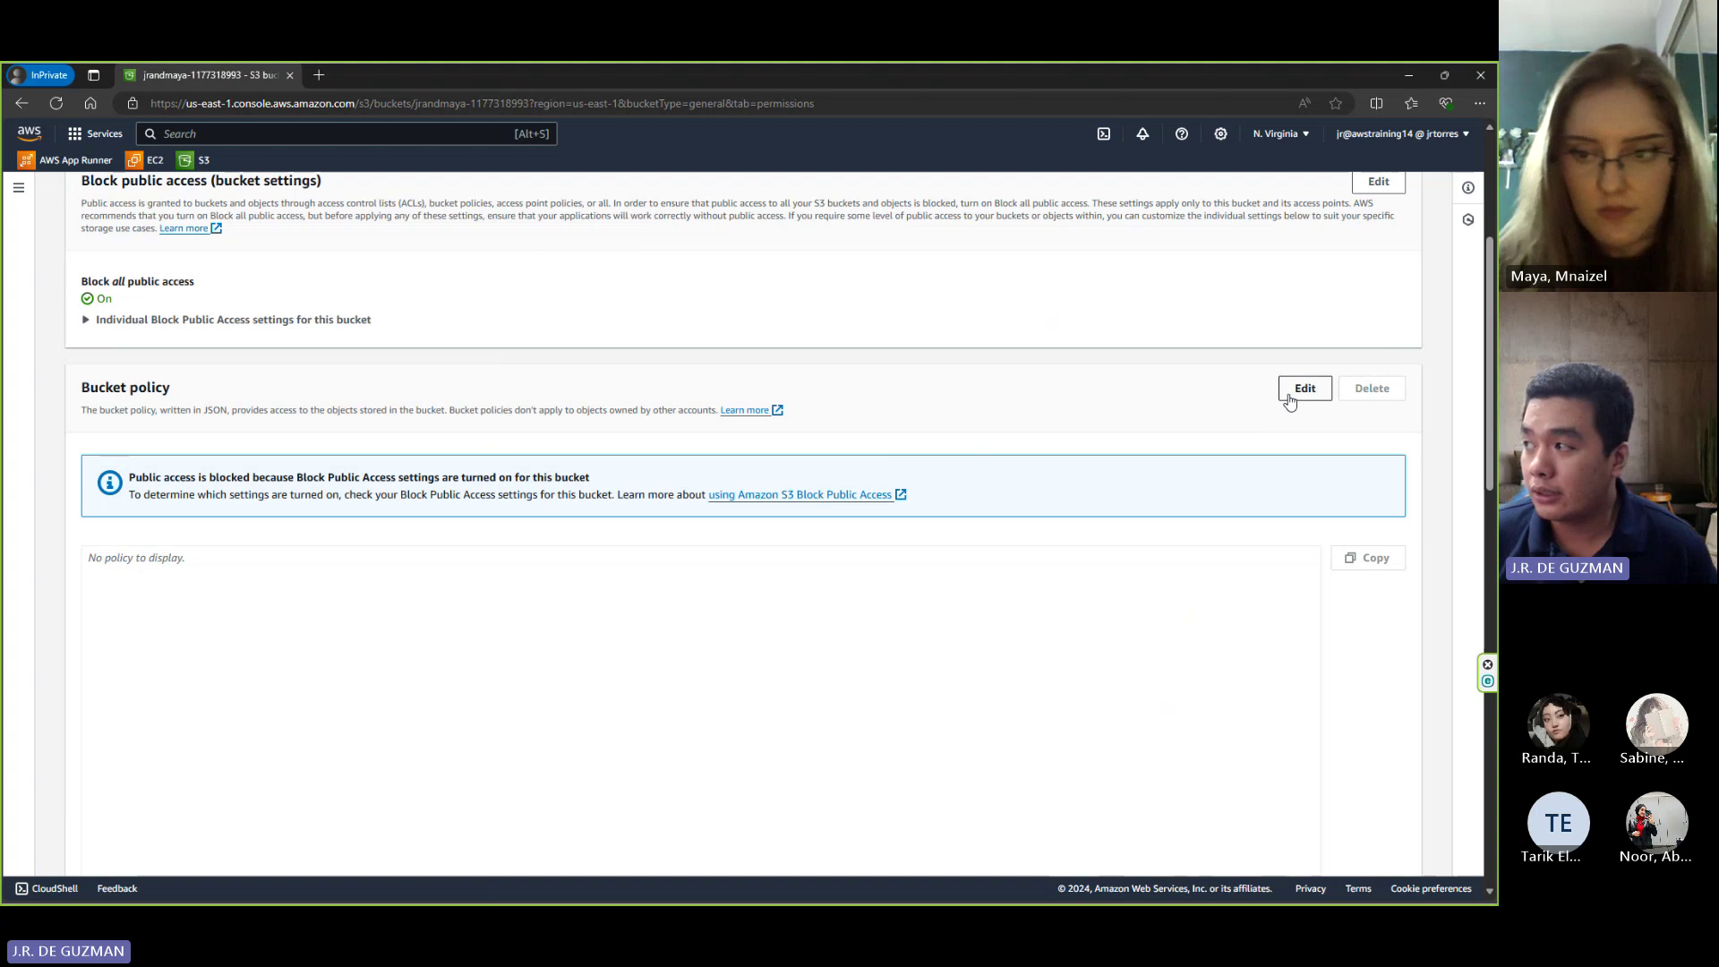
- Edit the bucket policy through the AWS Policy Generator, choosing S3 Bucket Policy as the type and * as the principal
left_click(1300, 394)
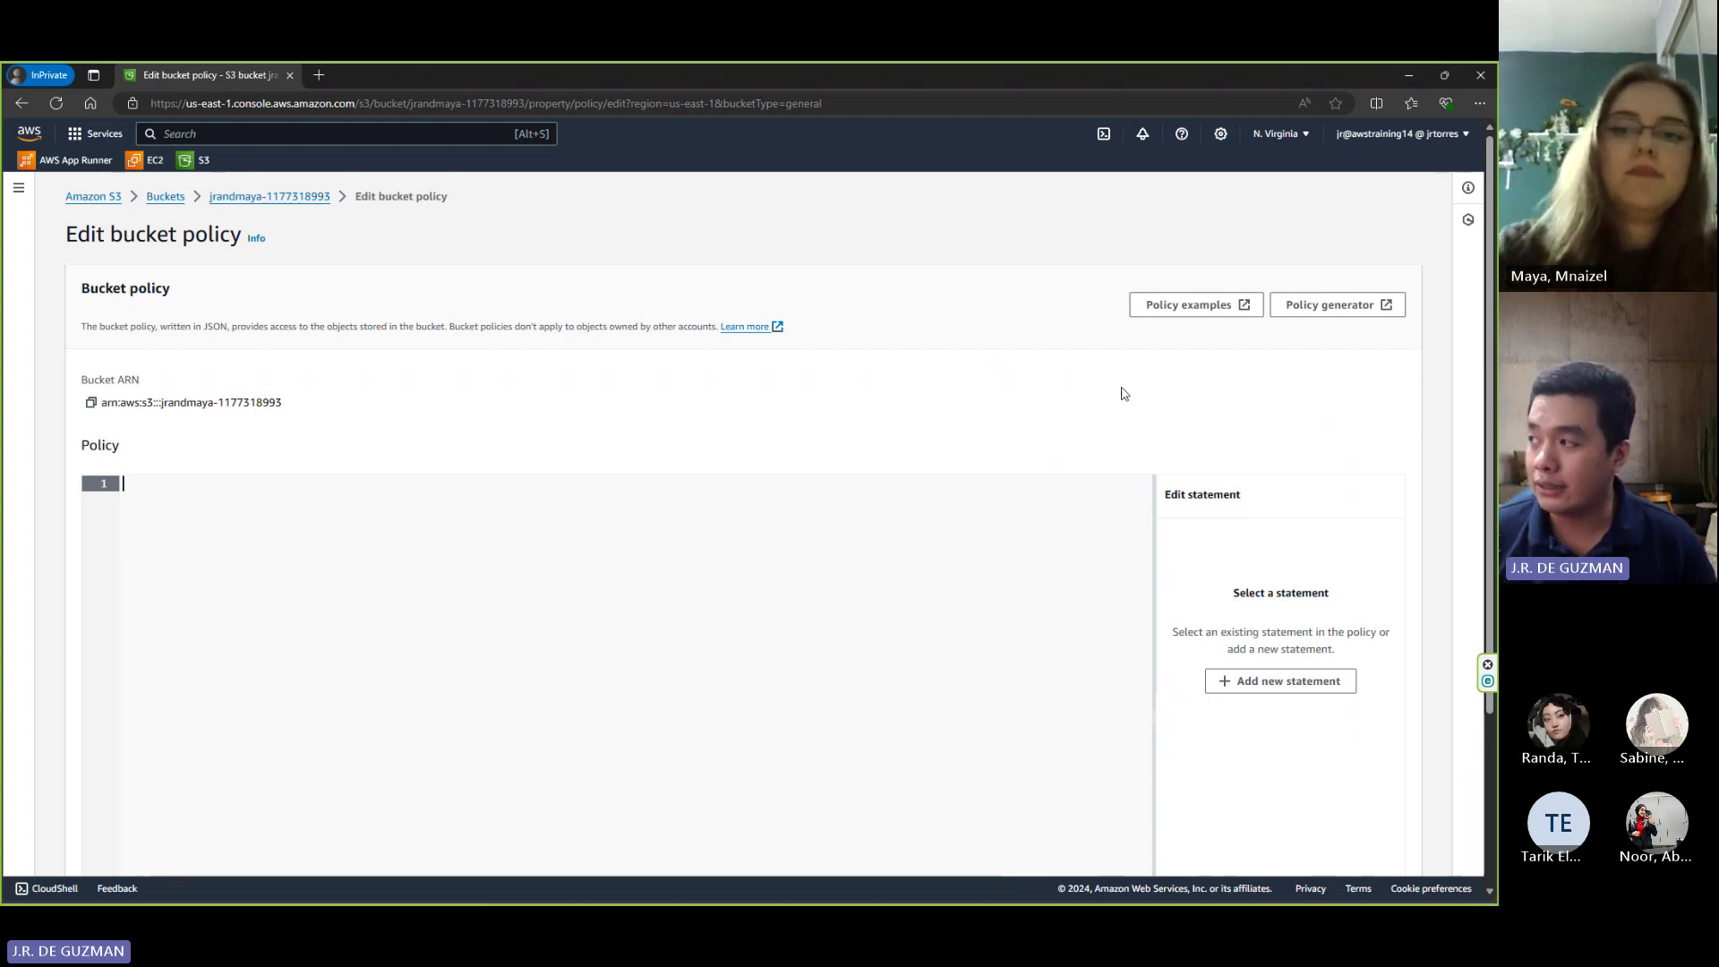
left_click(1316, 312)
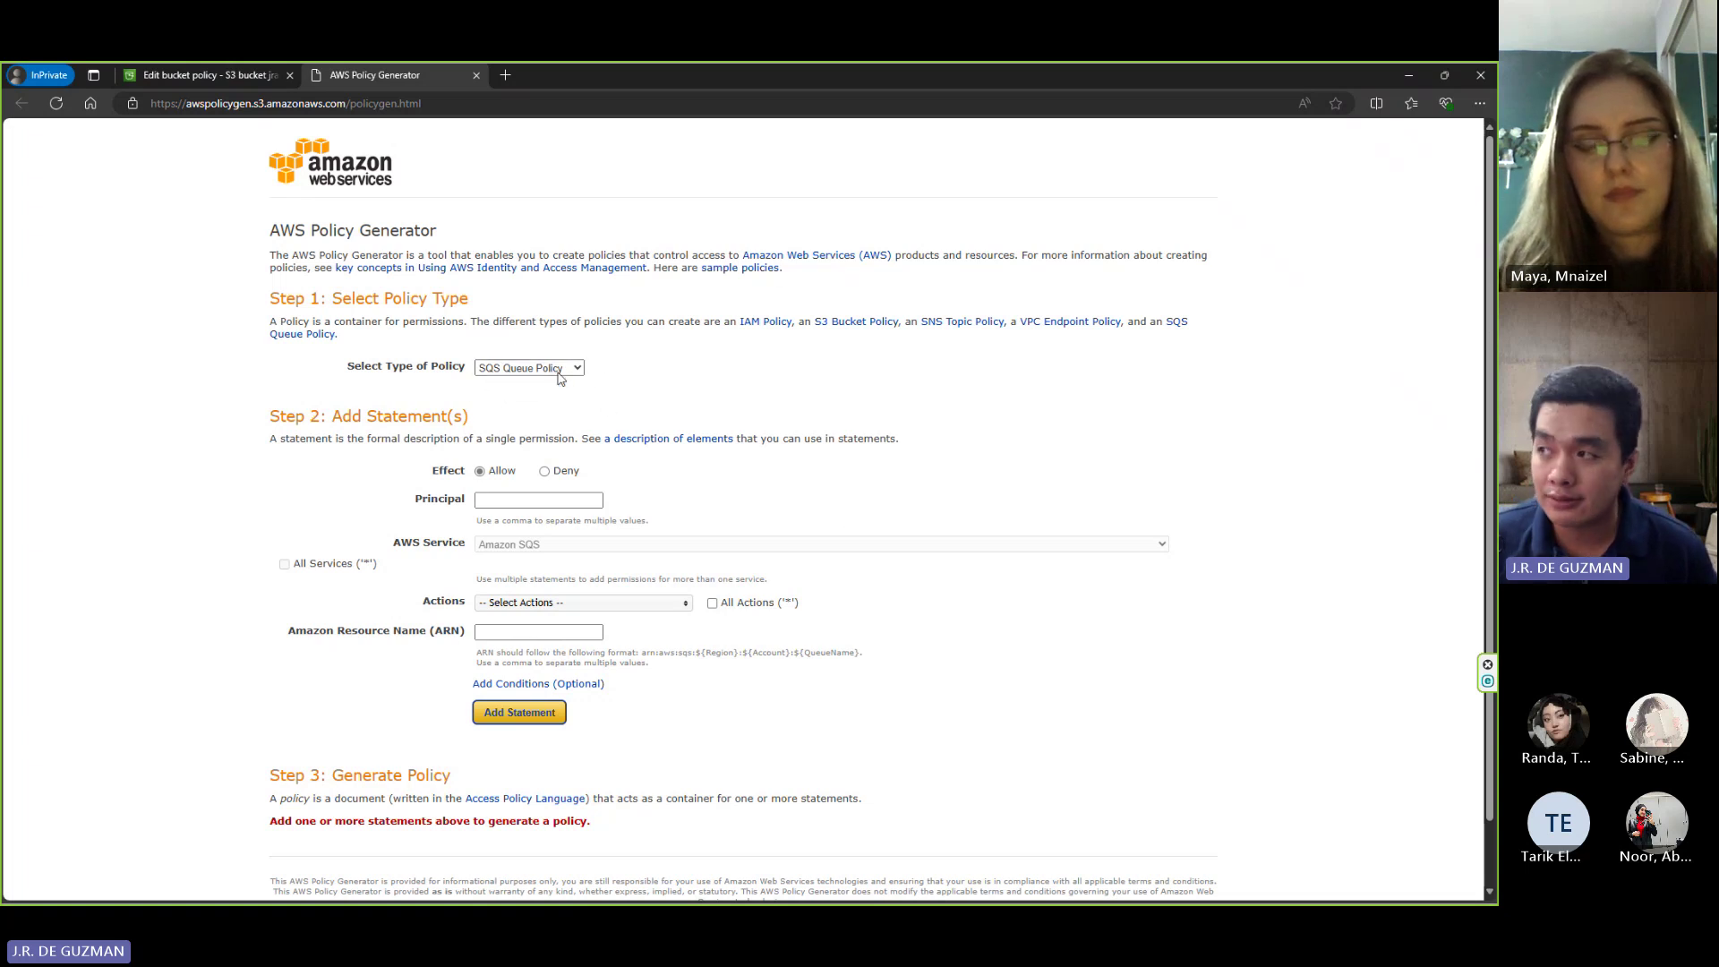
left_click(529, 368)
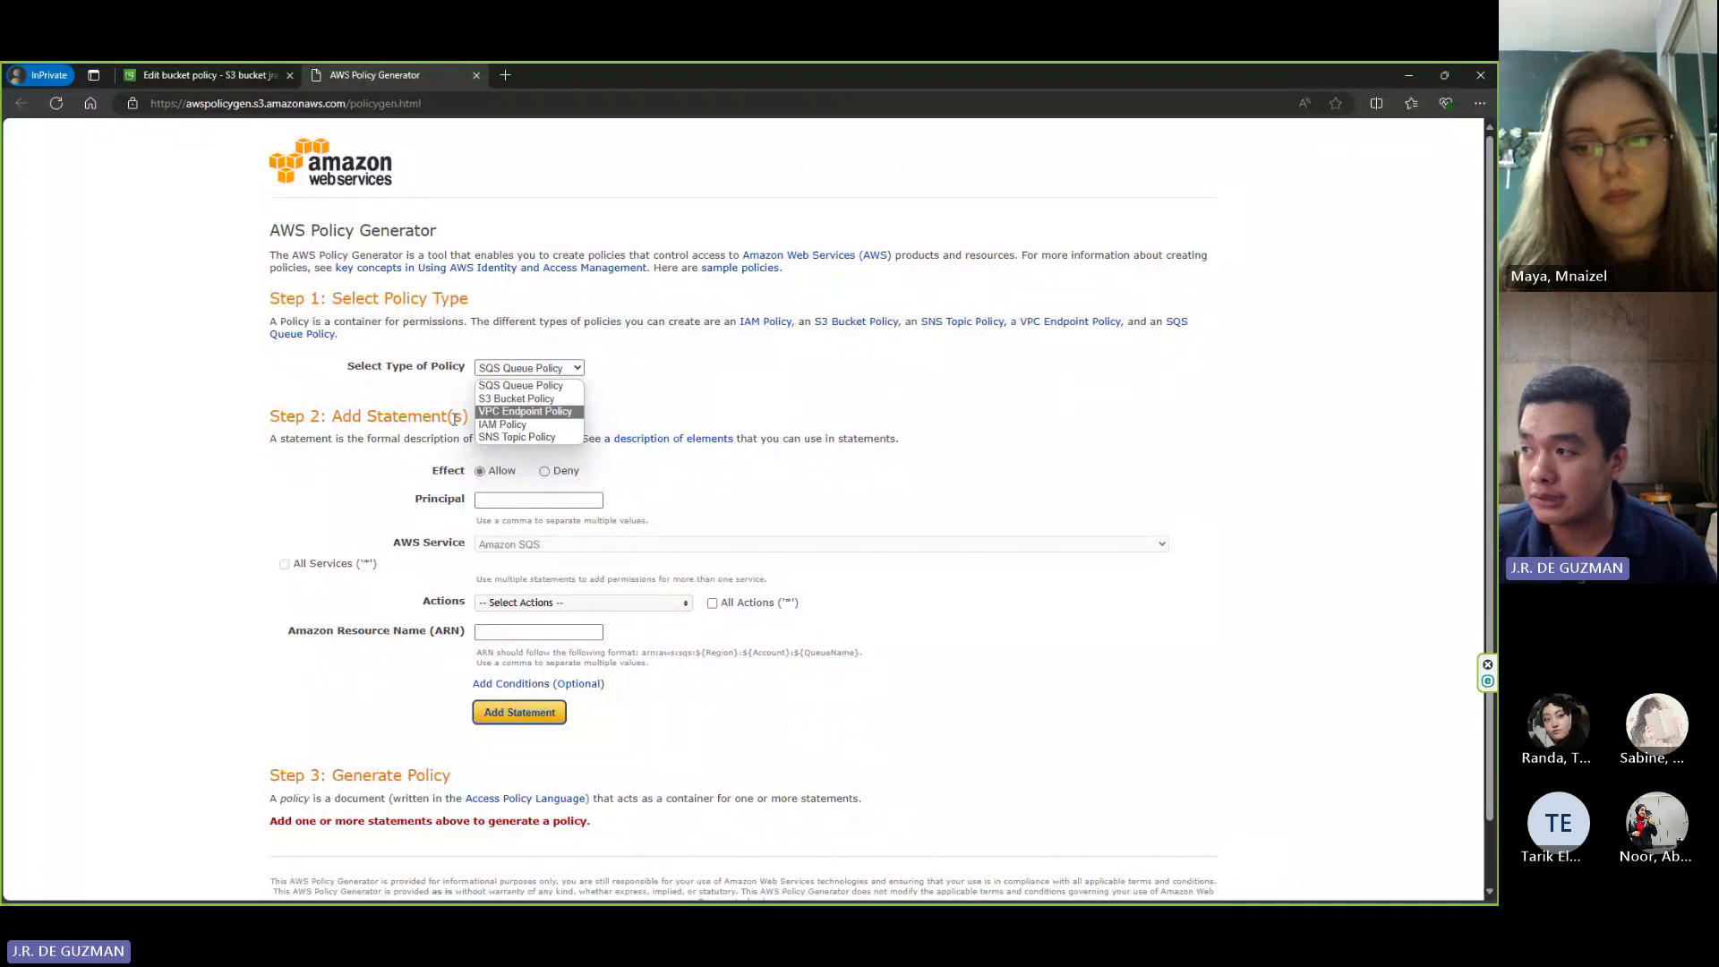
left_click(524, 399)
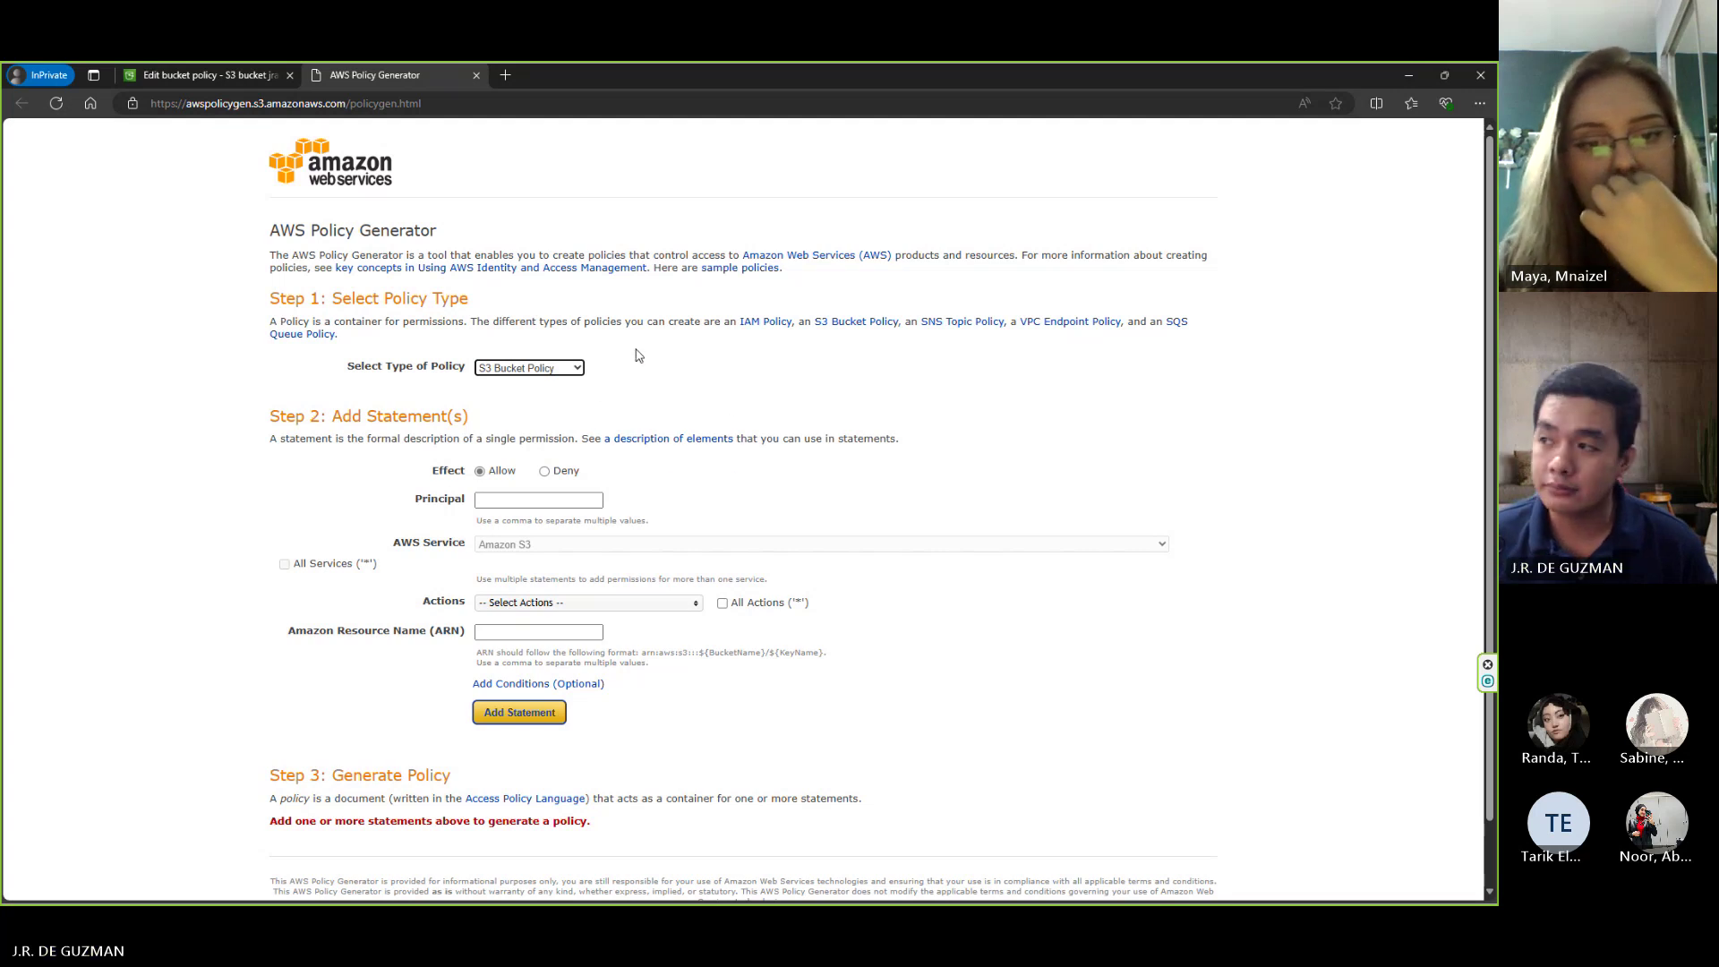
left_click(524, 504)
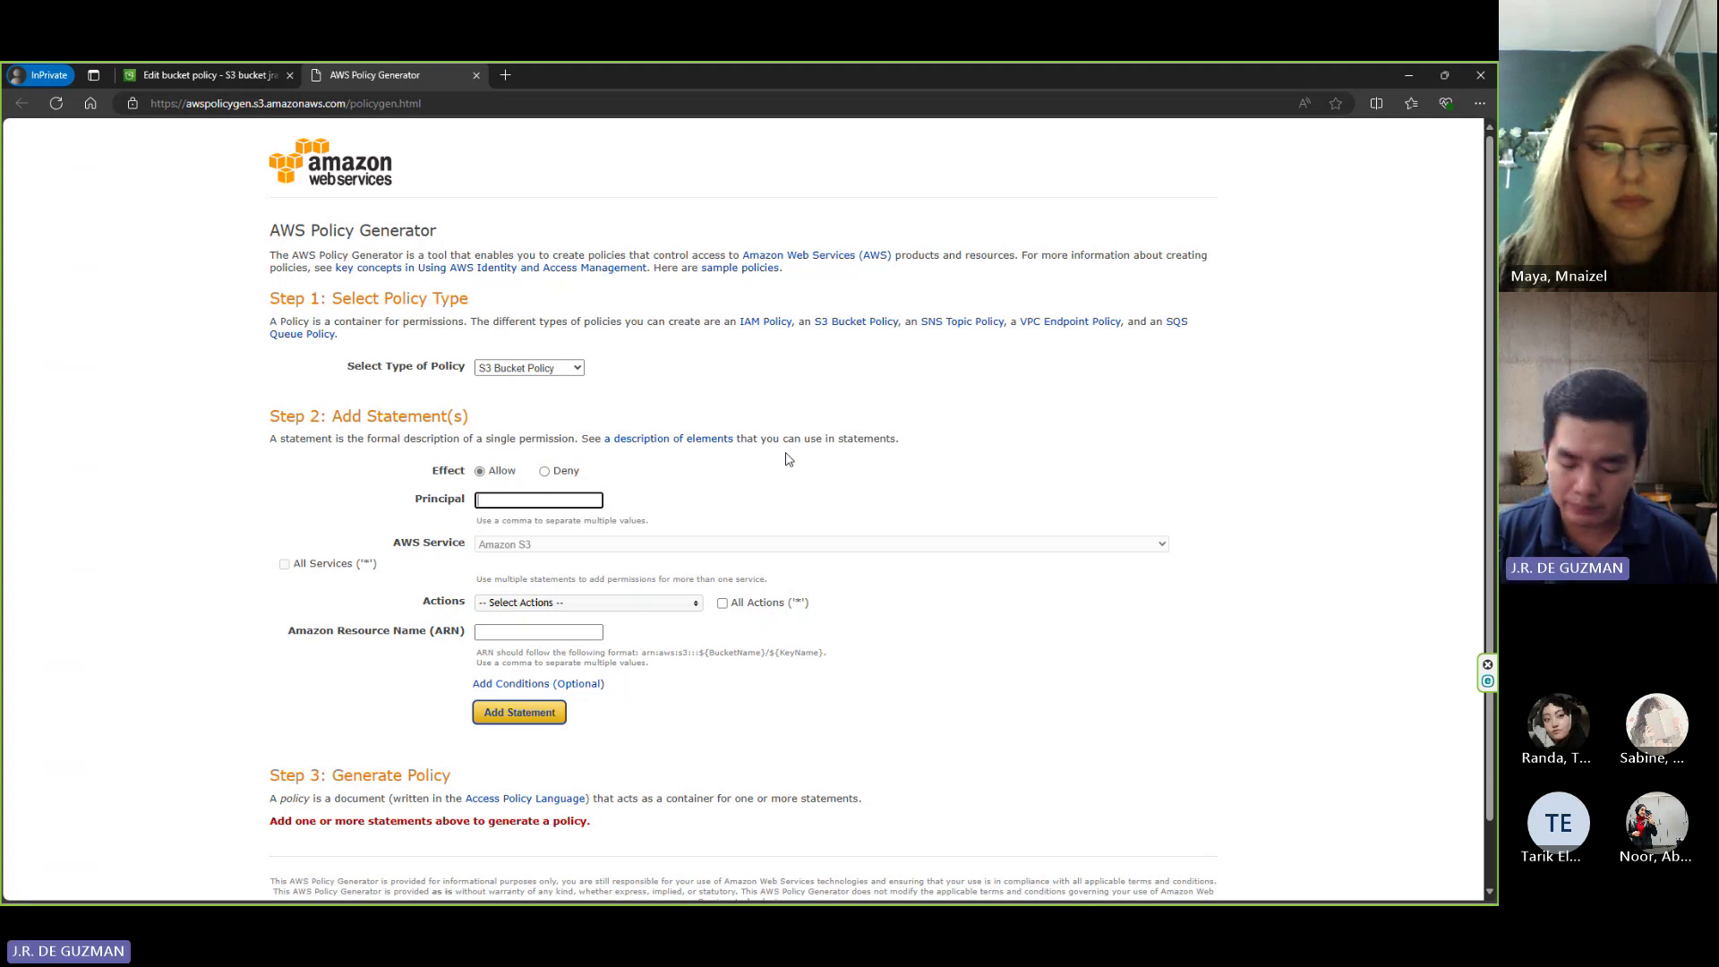
key("Return")
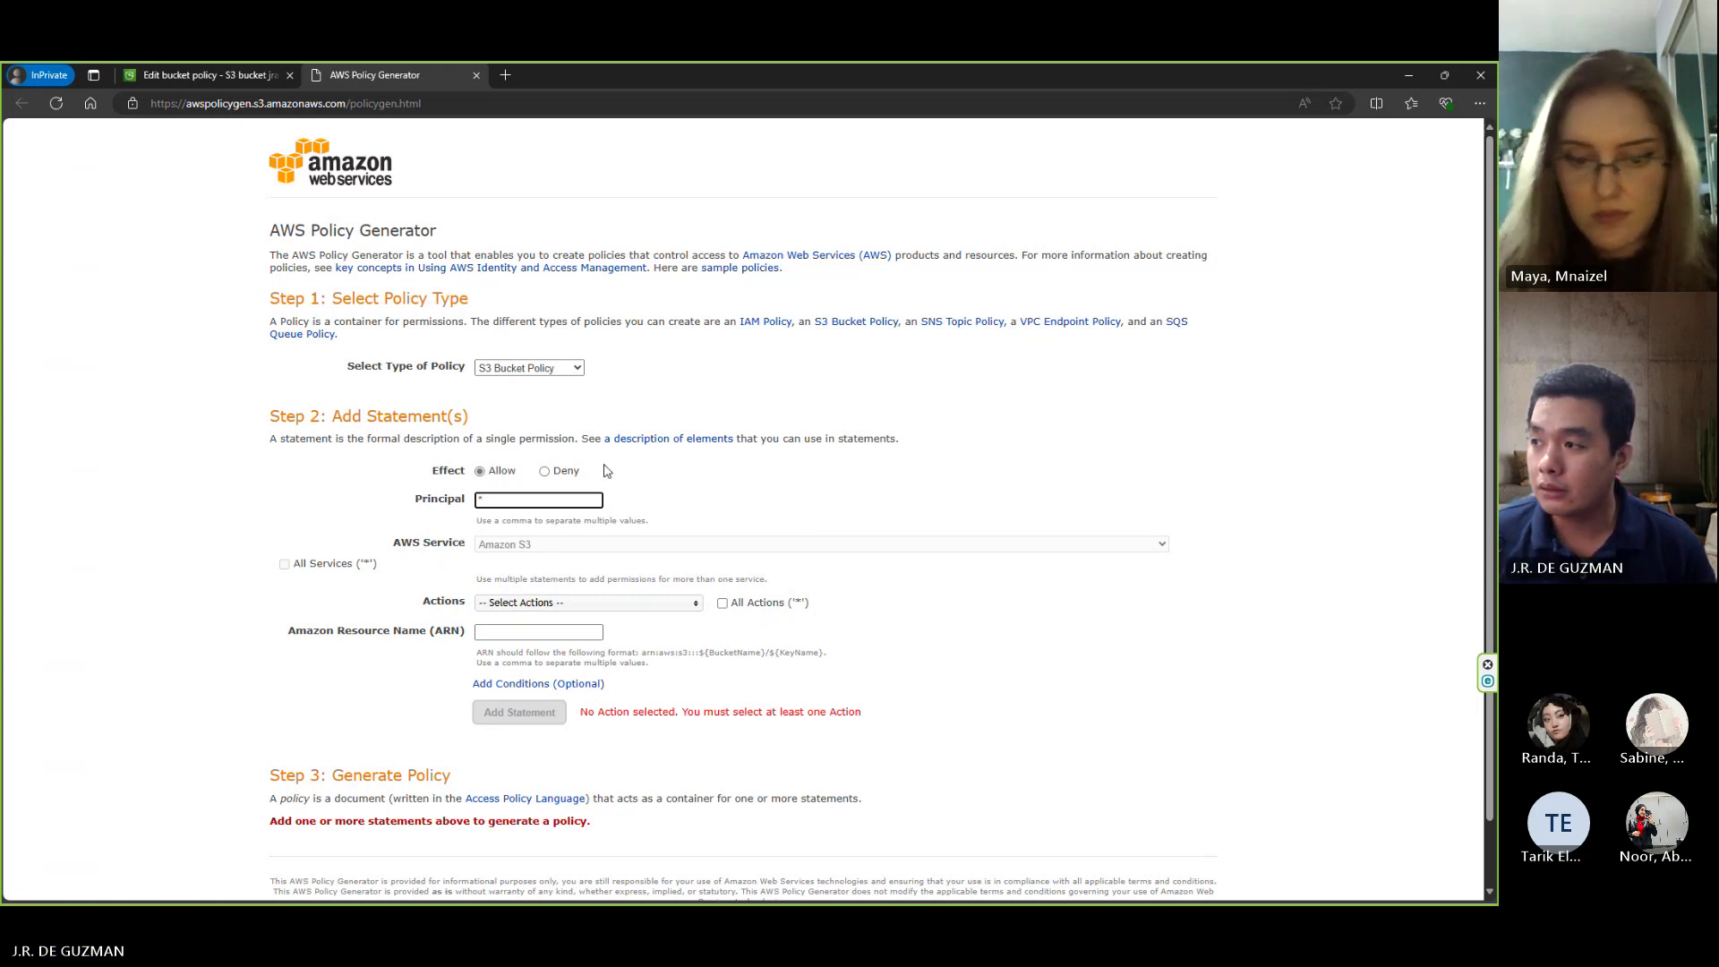
- Select DeleteBucket as the action for the policy statement
scroll(605, 472, "down", 1)
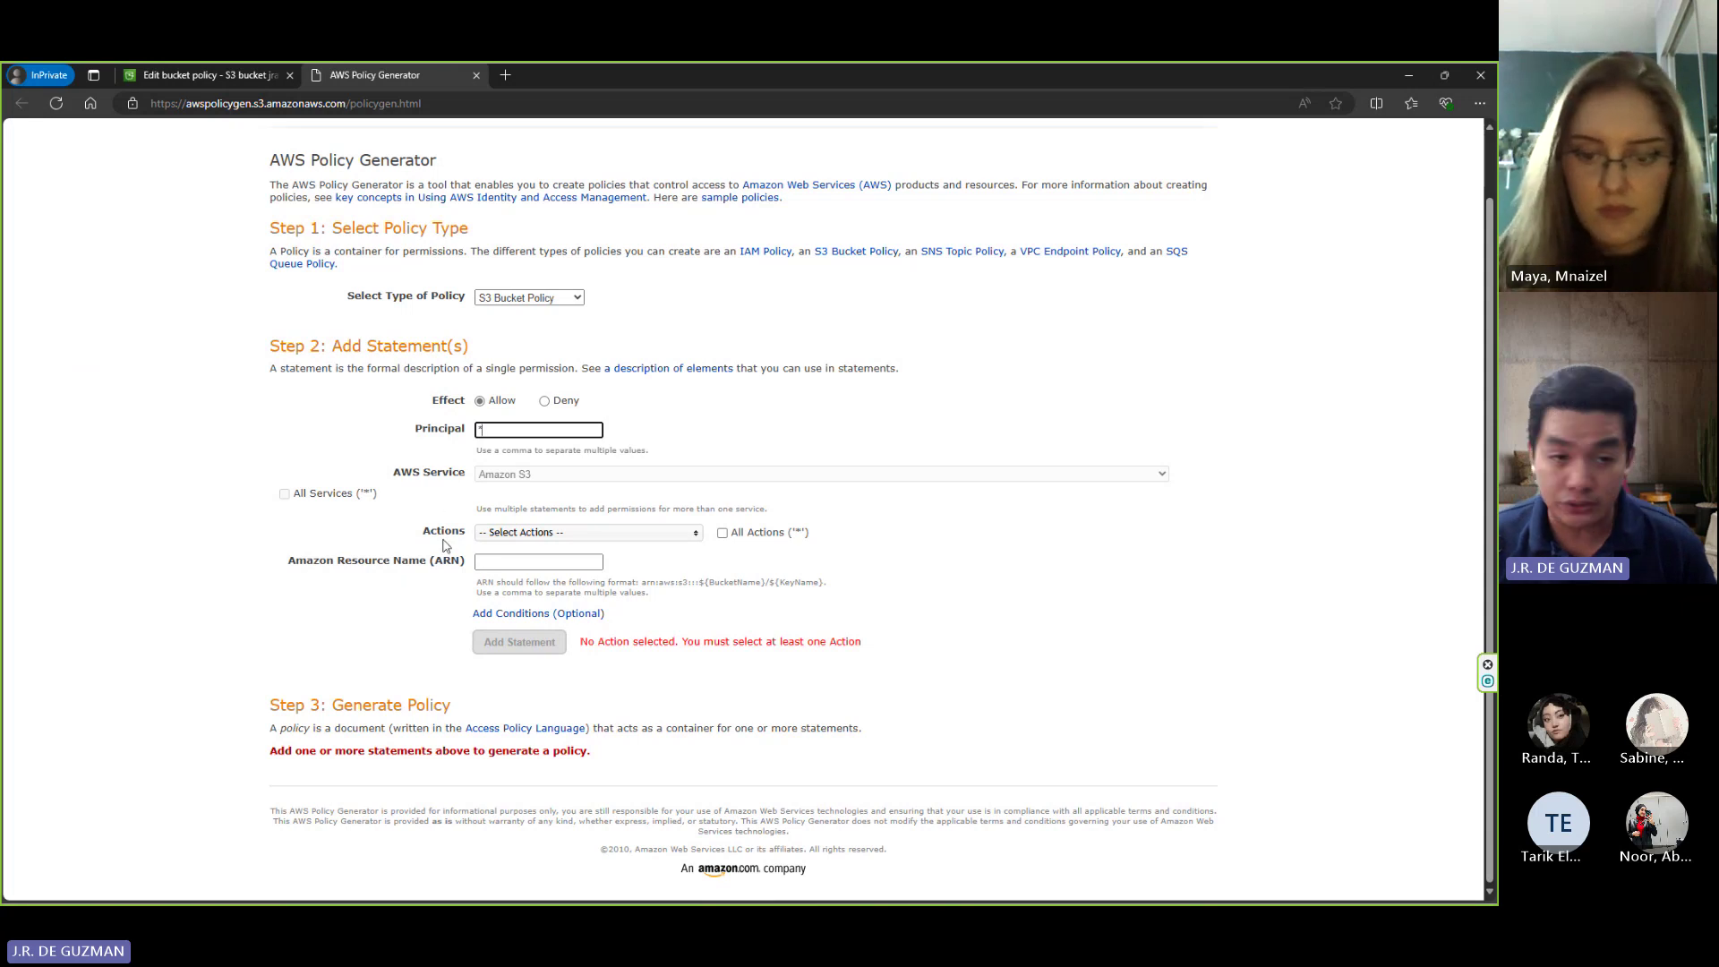
left_click(662, 535)
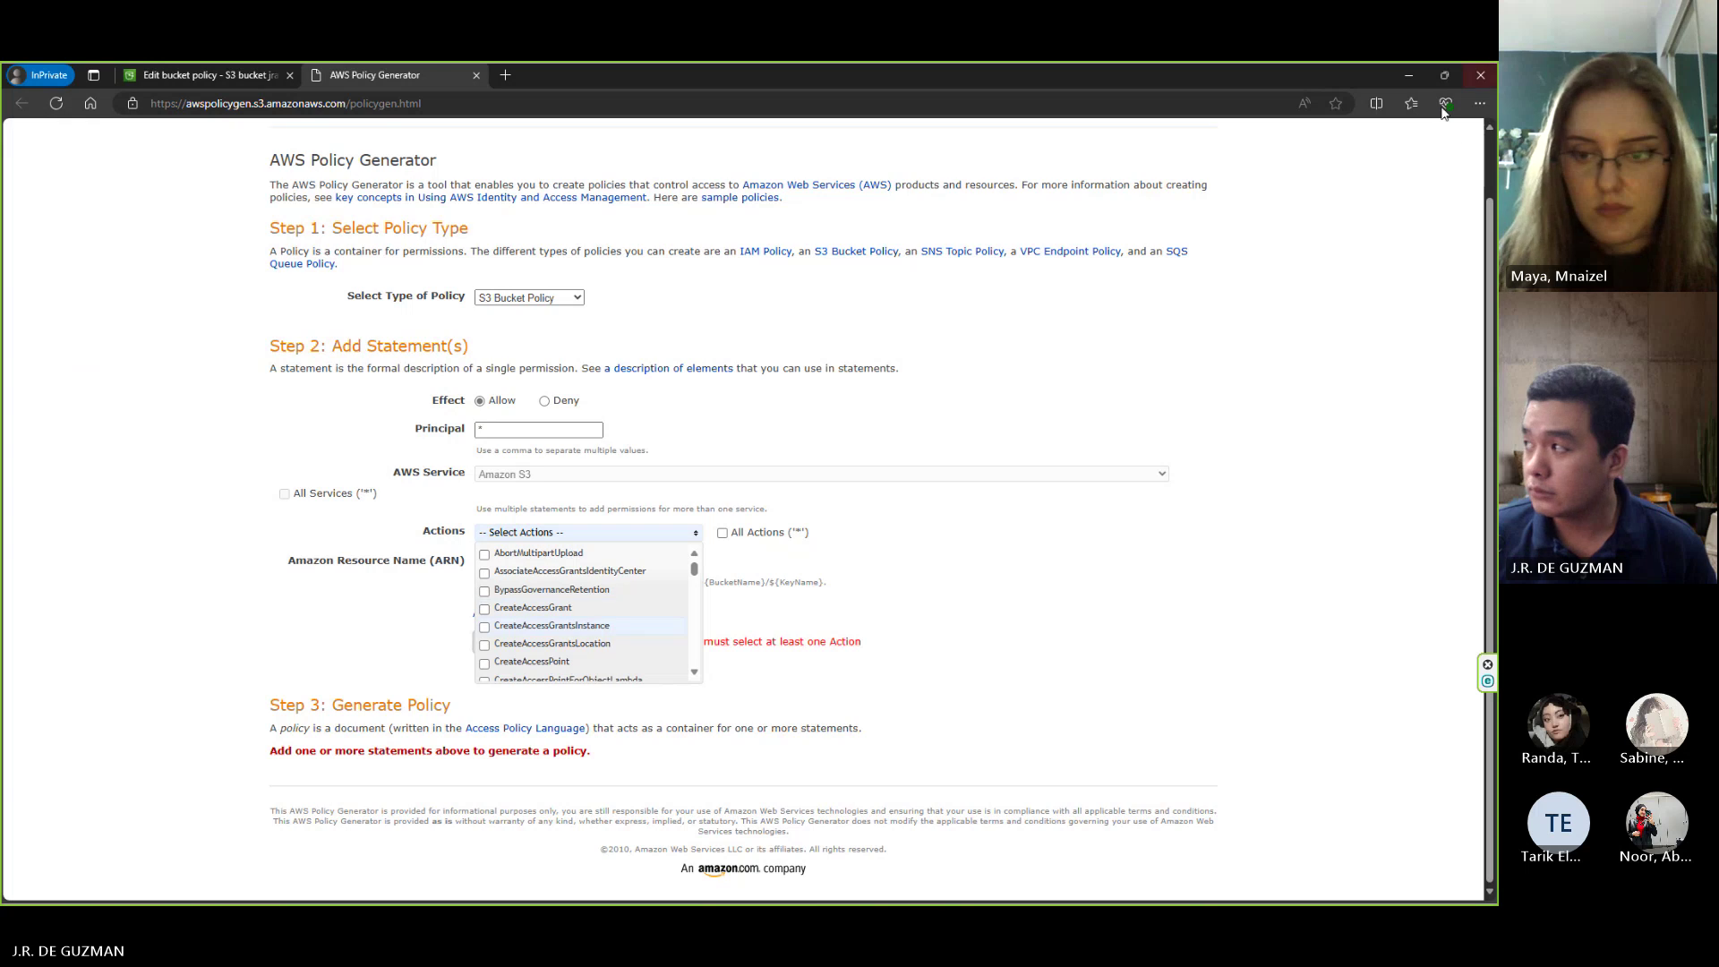
left_click(1478, 103)
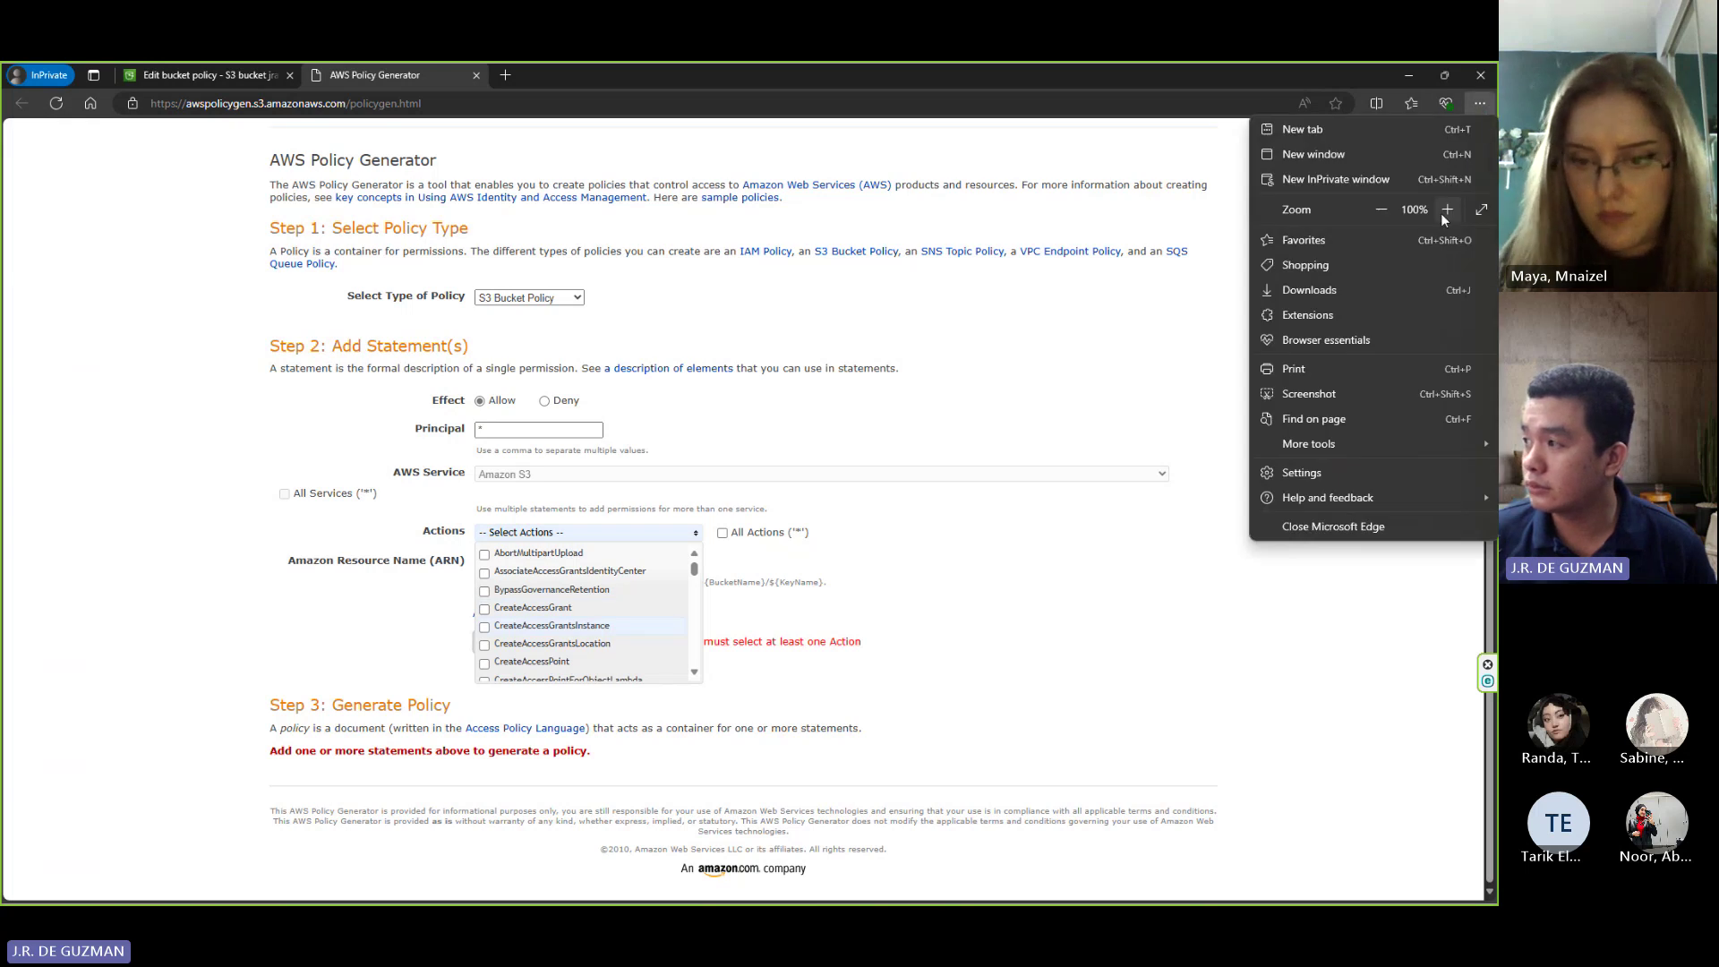
left_click(1447, 209)
left_click(1170, 792)
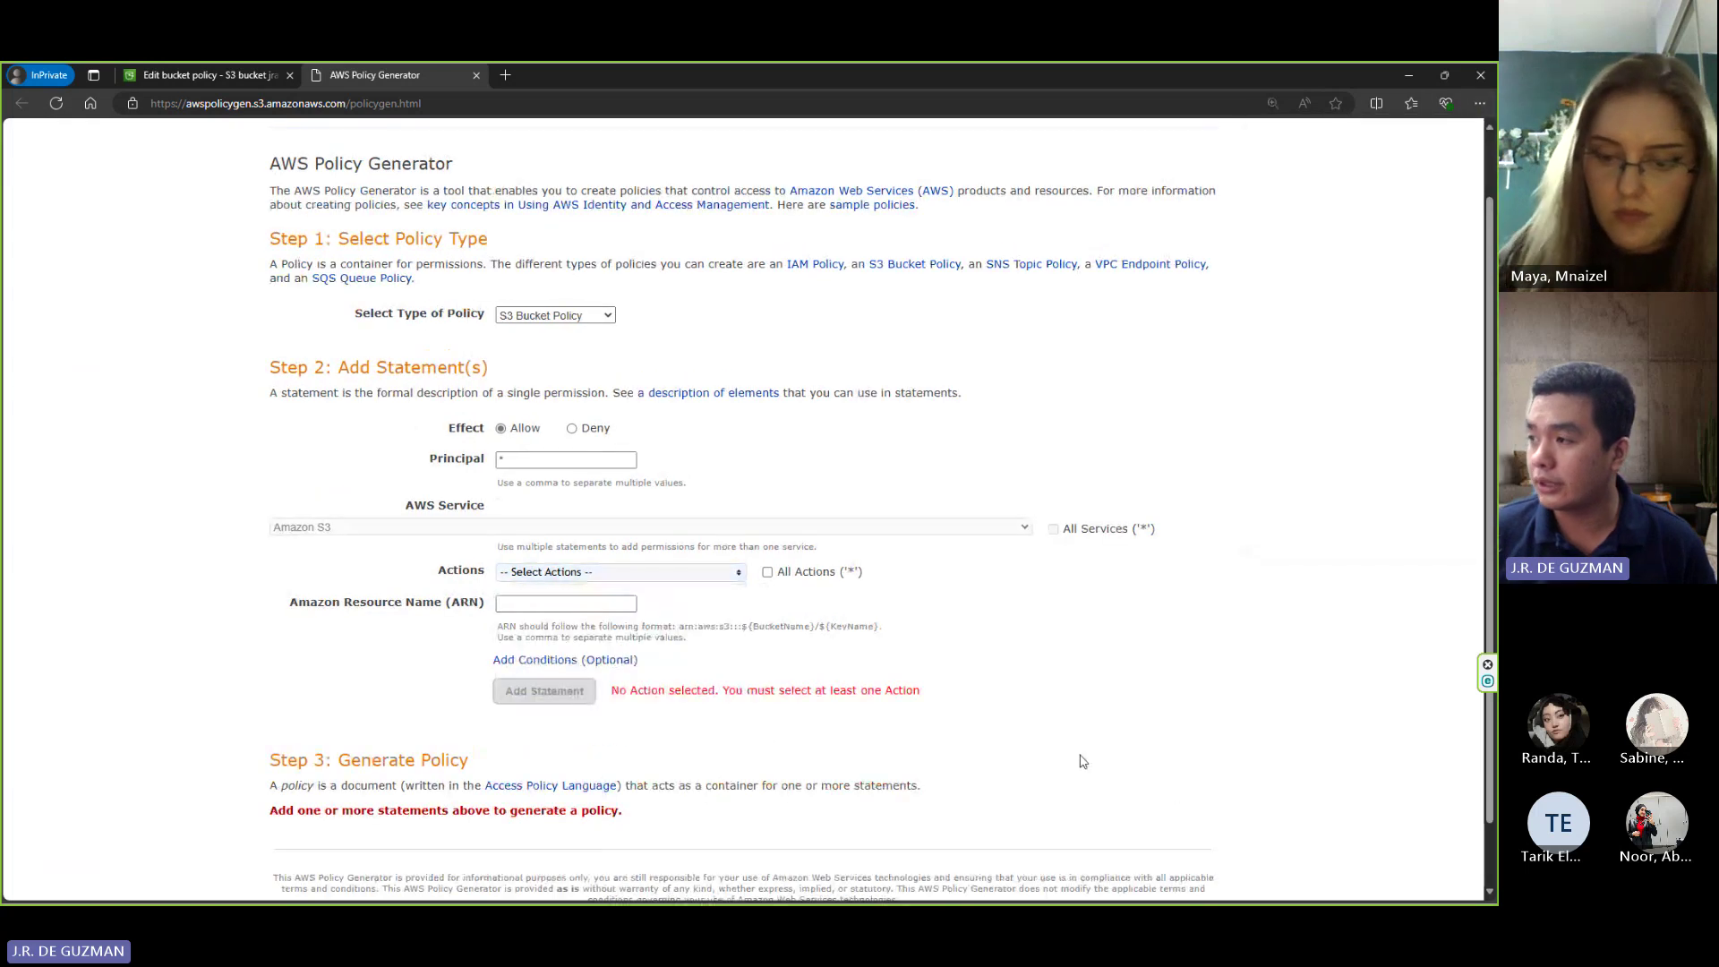
left_click(723, 580)
scroll(646, 667, "down", 3)
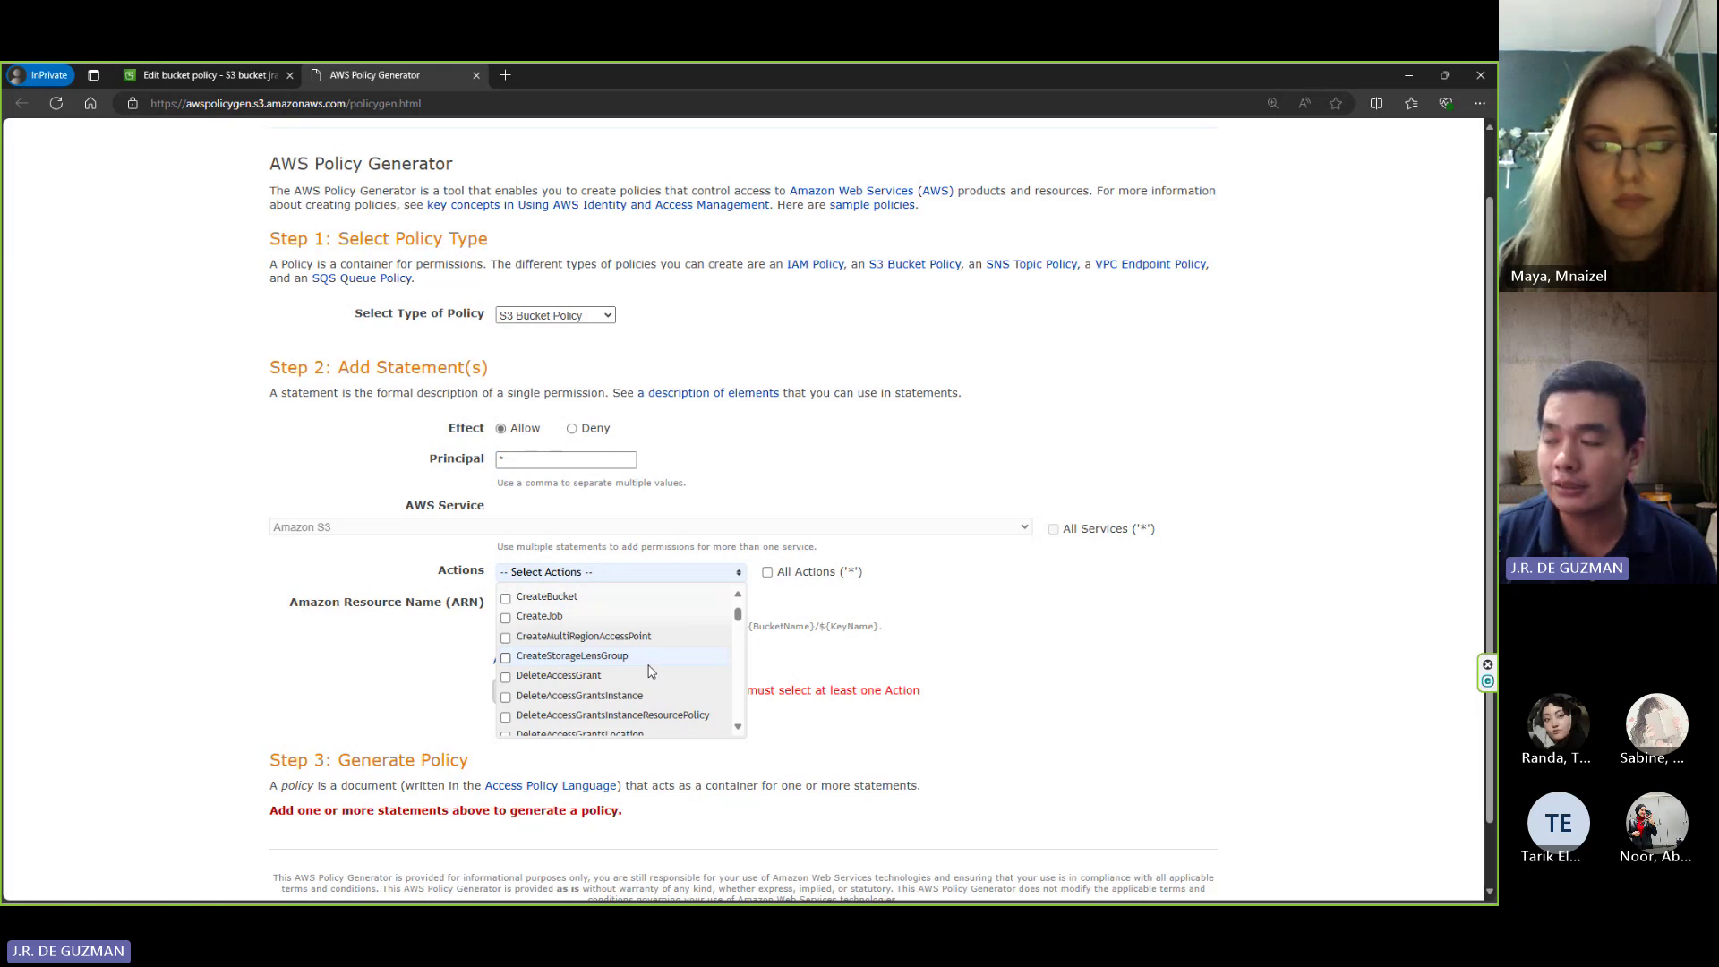
scroll(614, 663, "down", 1)
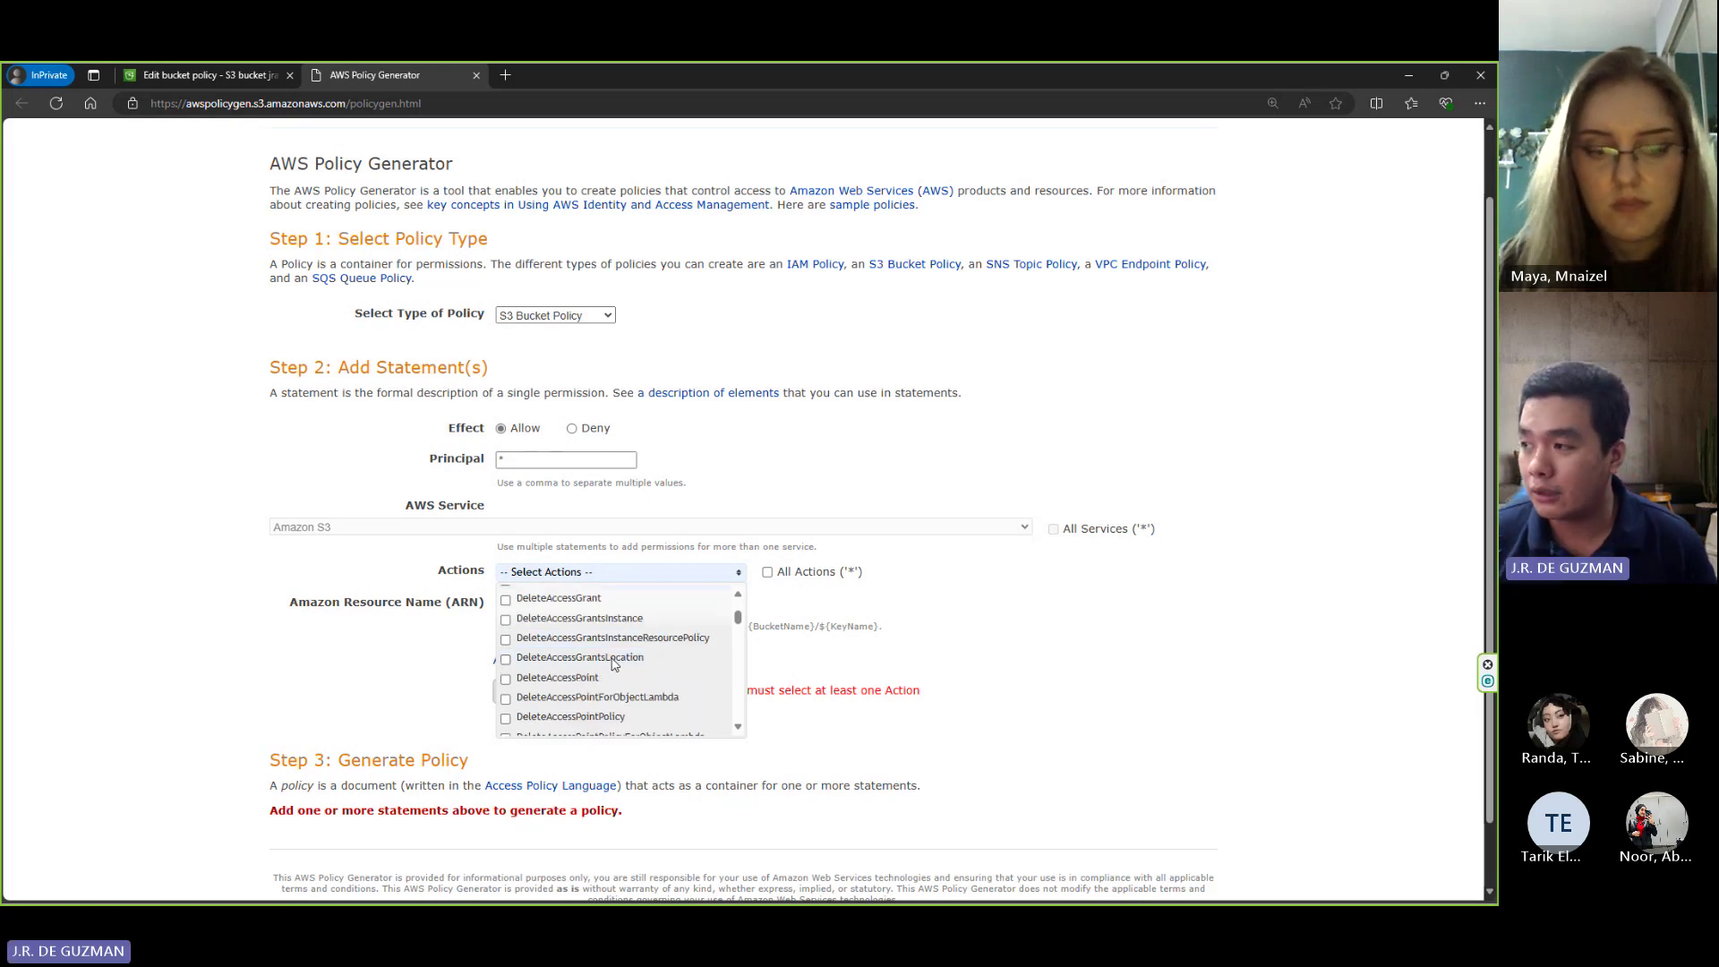
scroll(614, 663, "down", 1)
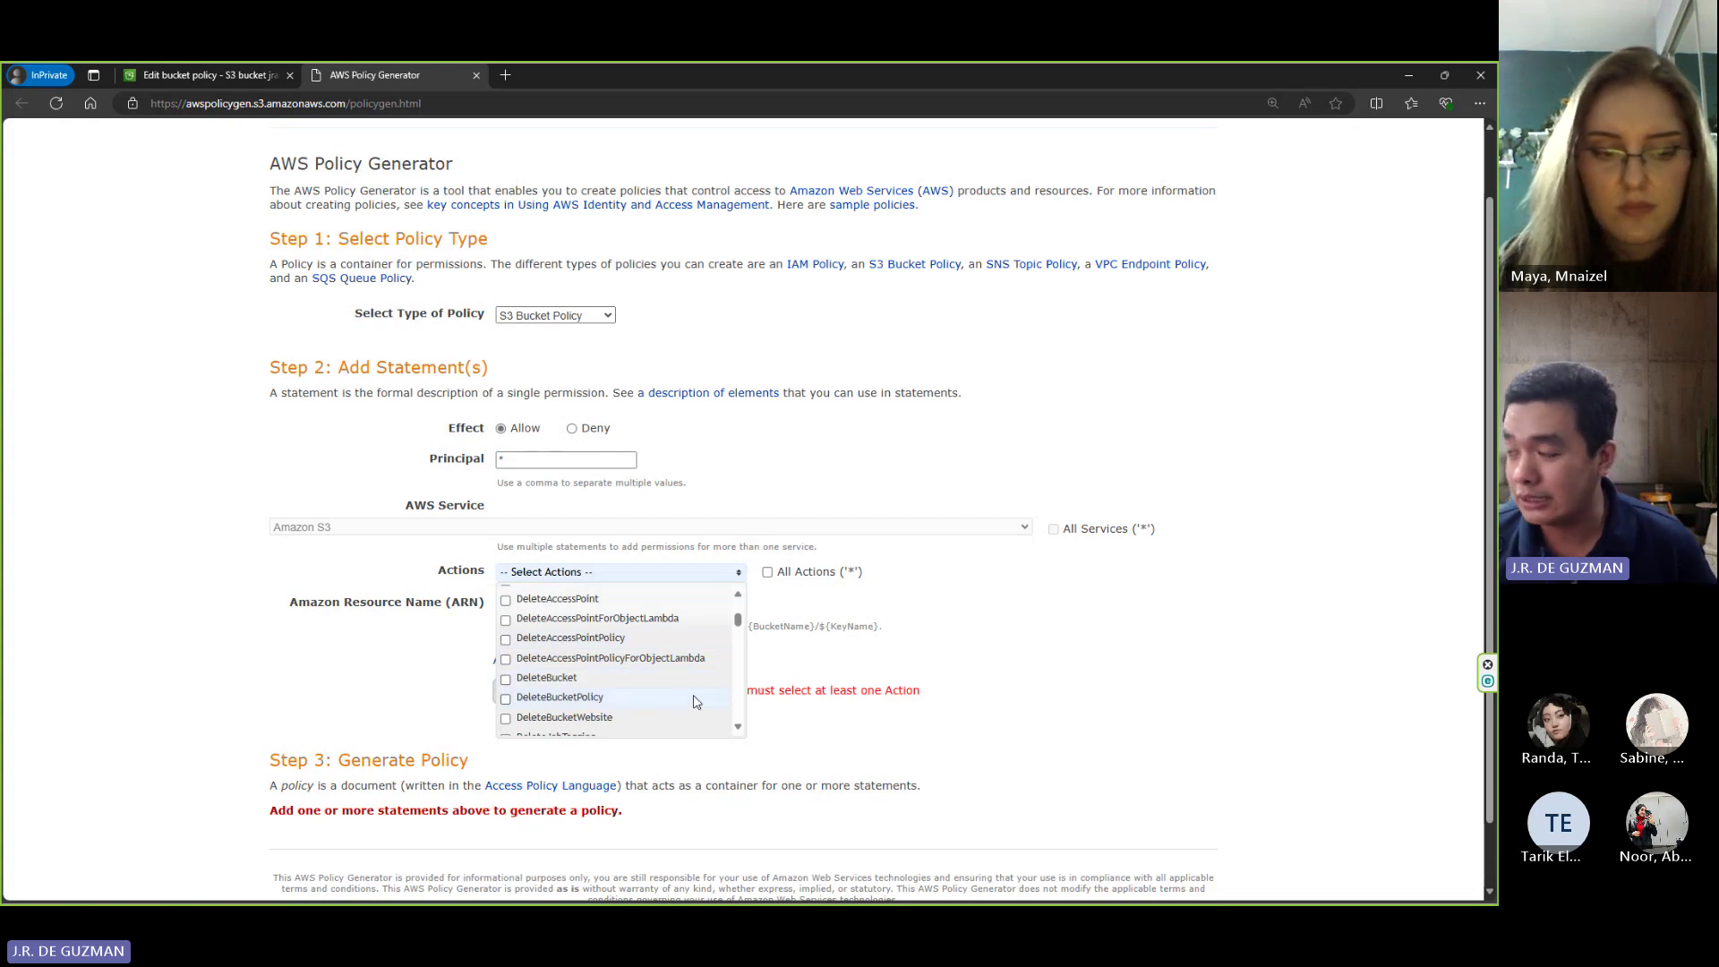
left_click(639, 680)
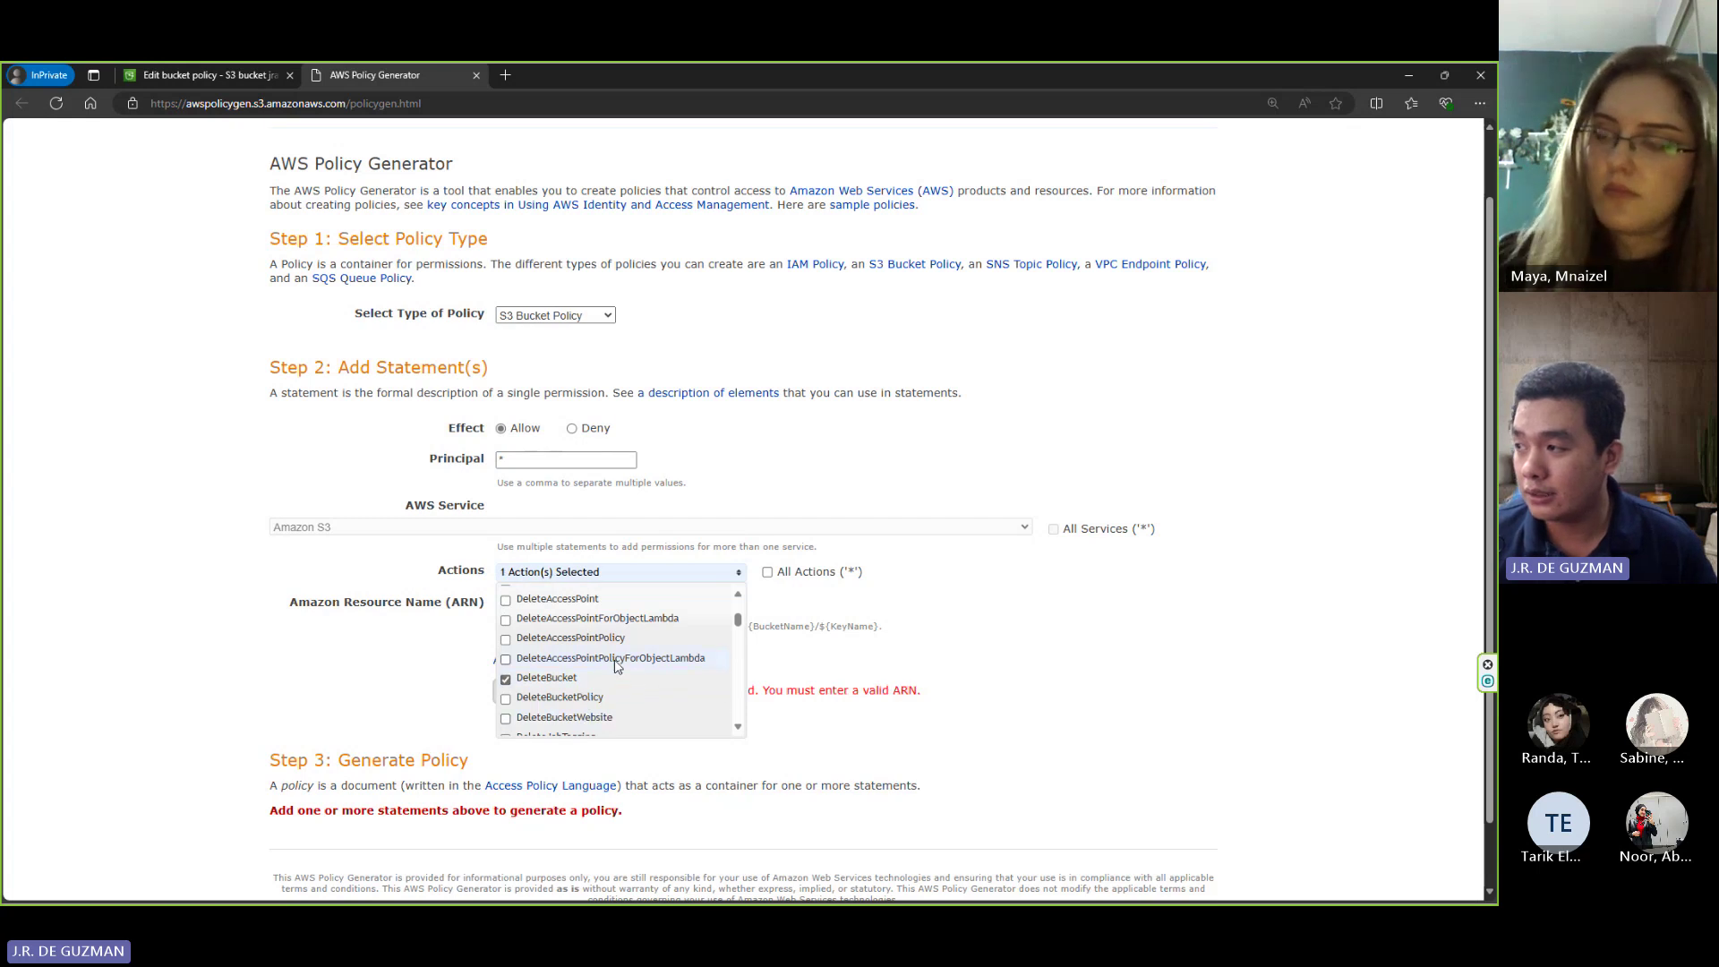
left_click(1271, 673)
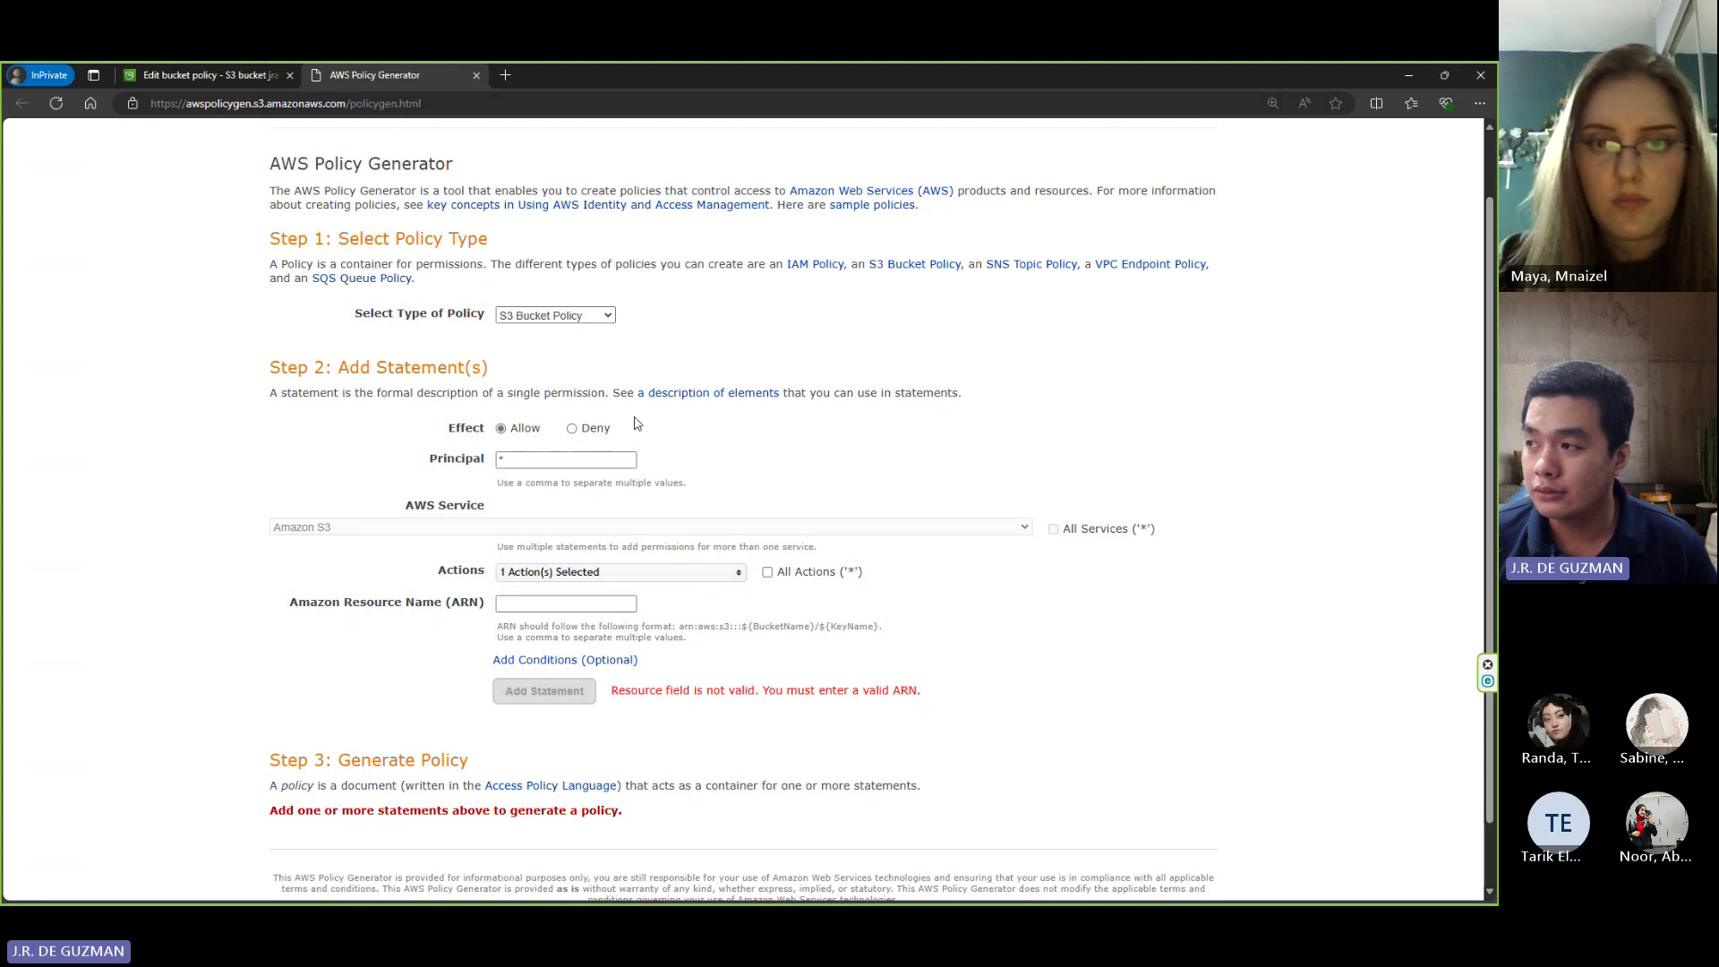
- Set the statement's effect to Deny and look at its list of actions
left_click(572, 428)
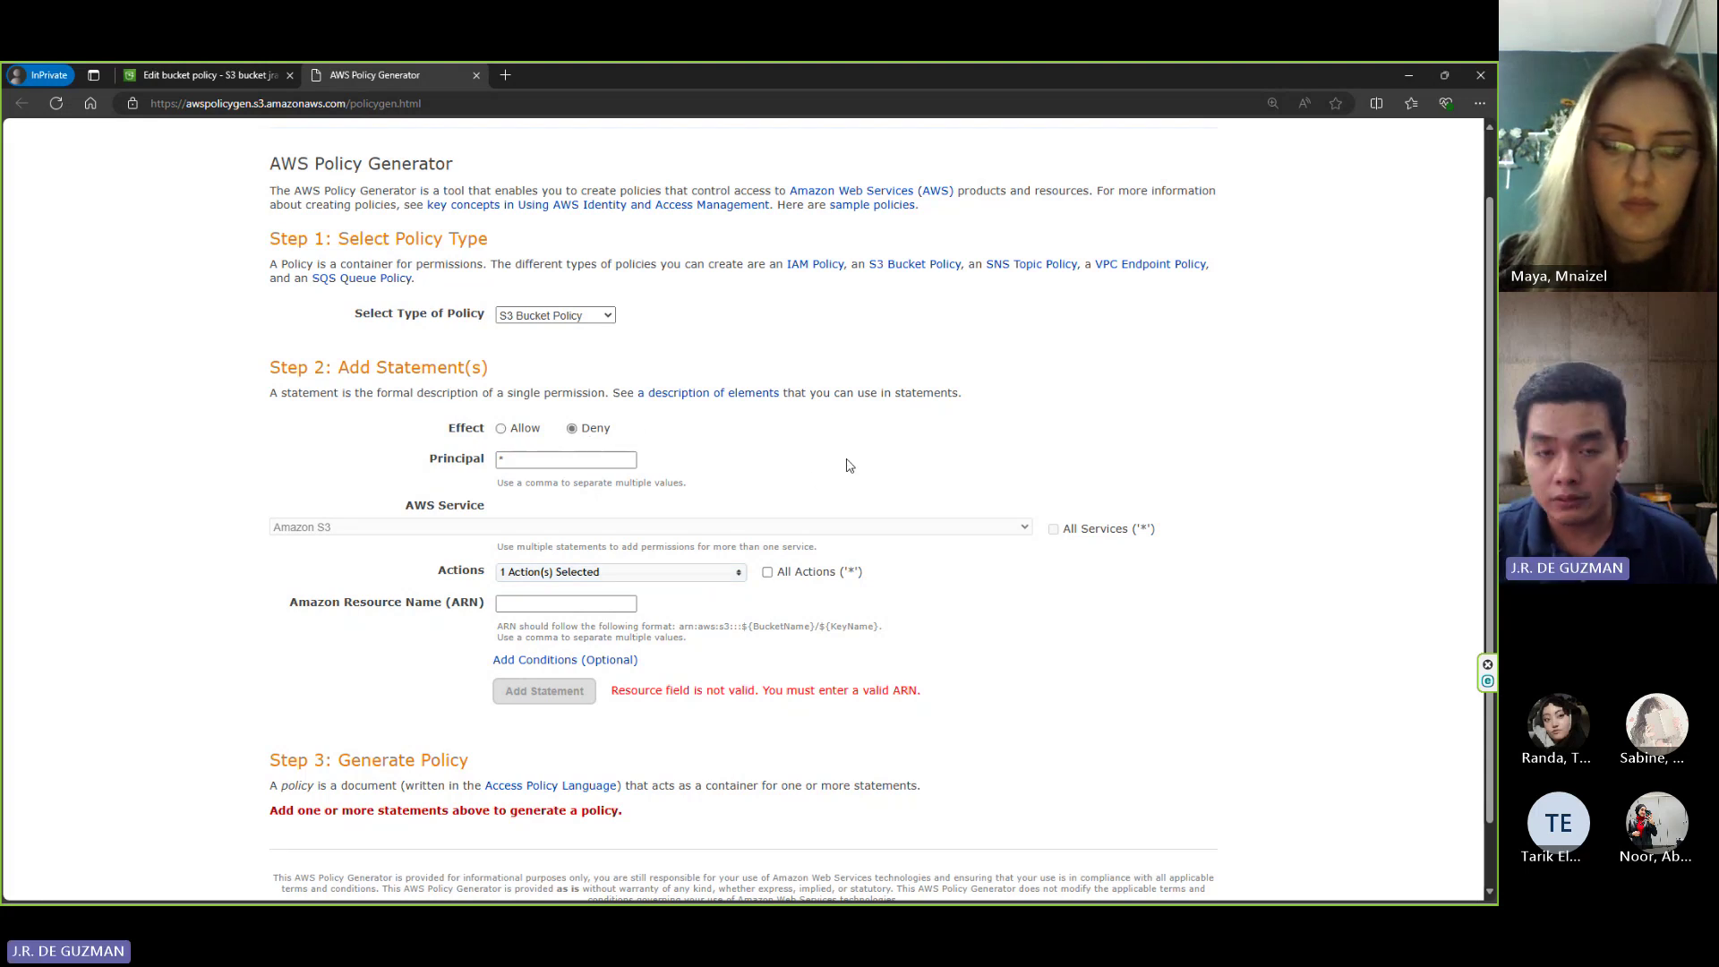
left_click(726, 574)
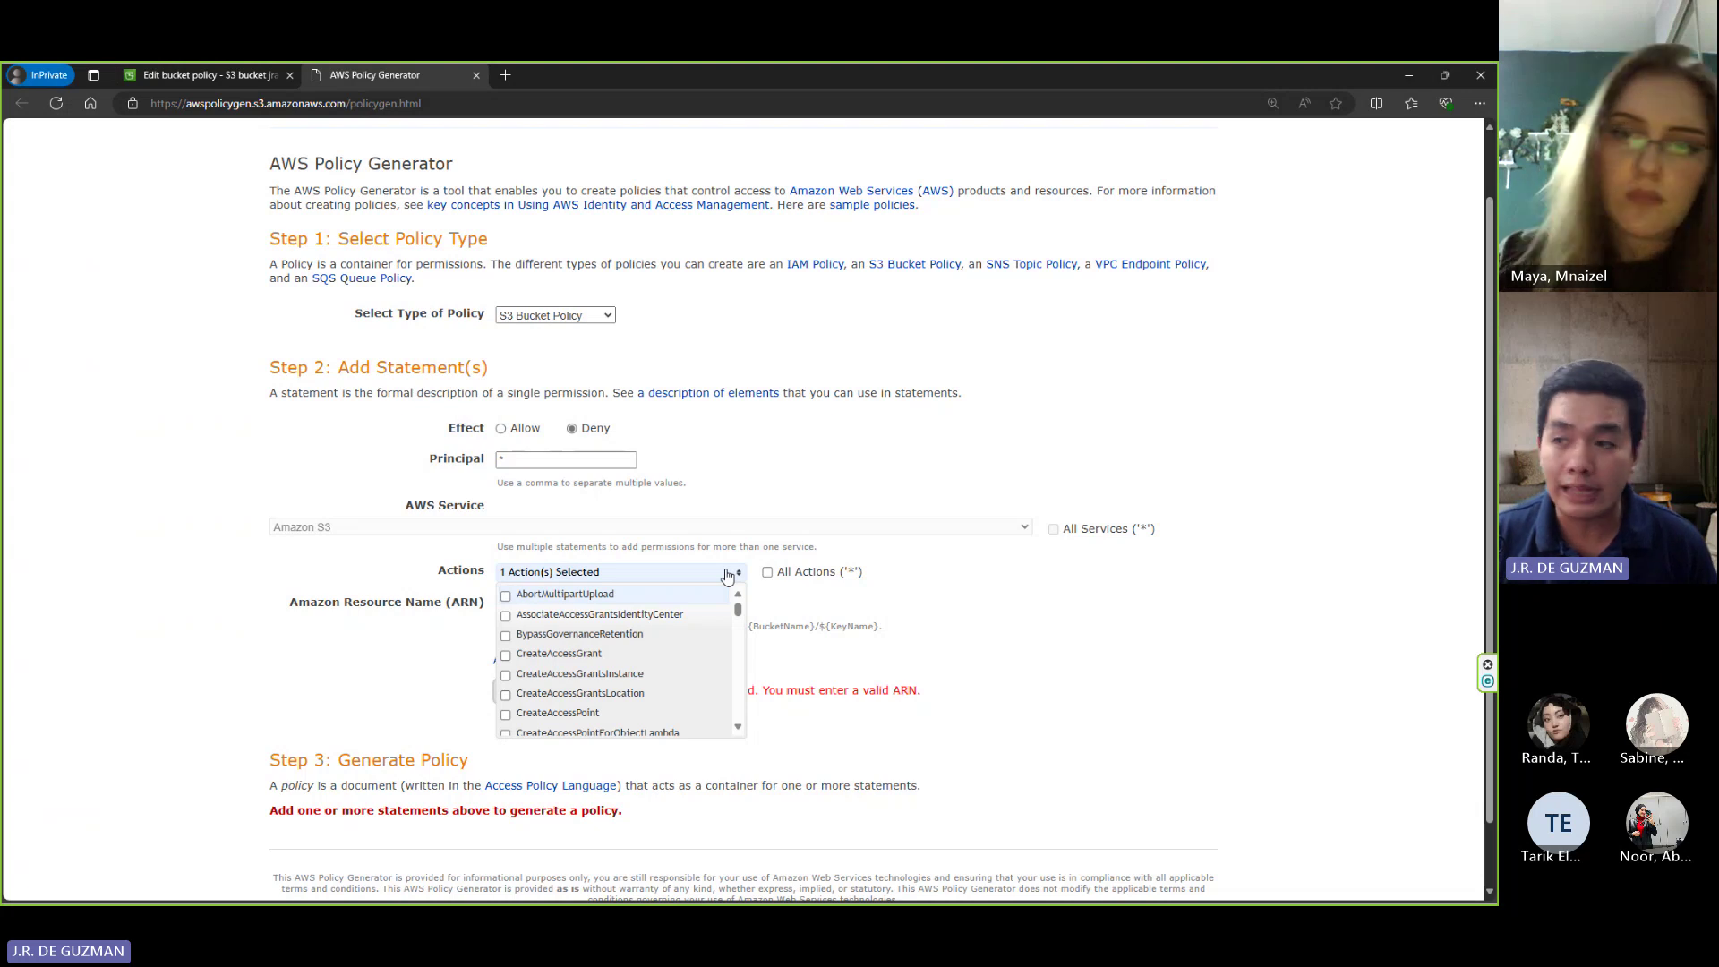
left_click(1030, 609)
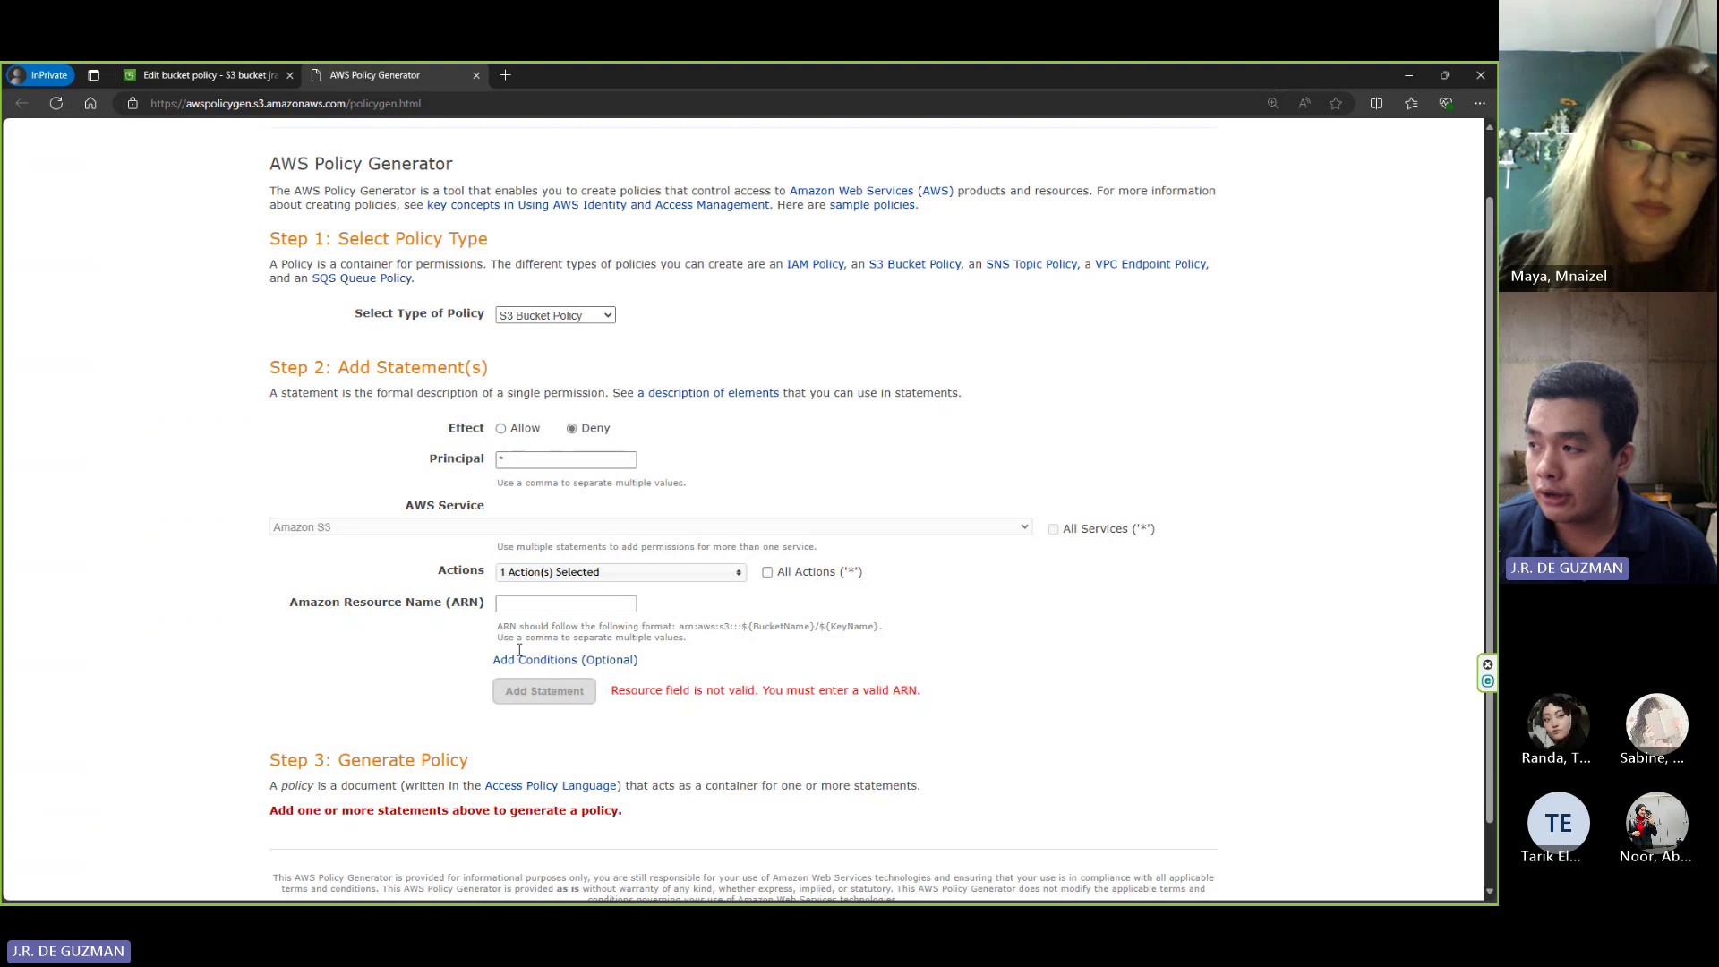
- Copy the bucket's ARN from the policy editor into the statement's Amazon Resource Name and append /* to it
left_click(591, 603)
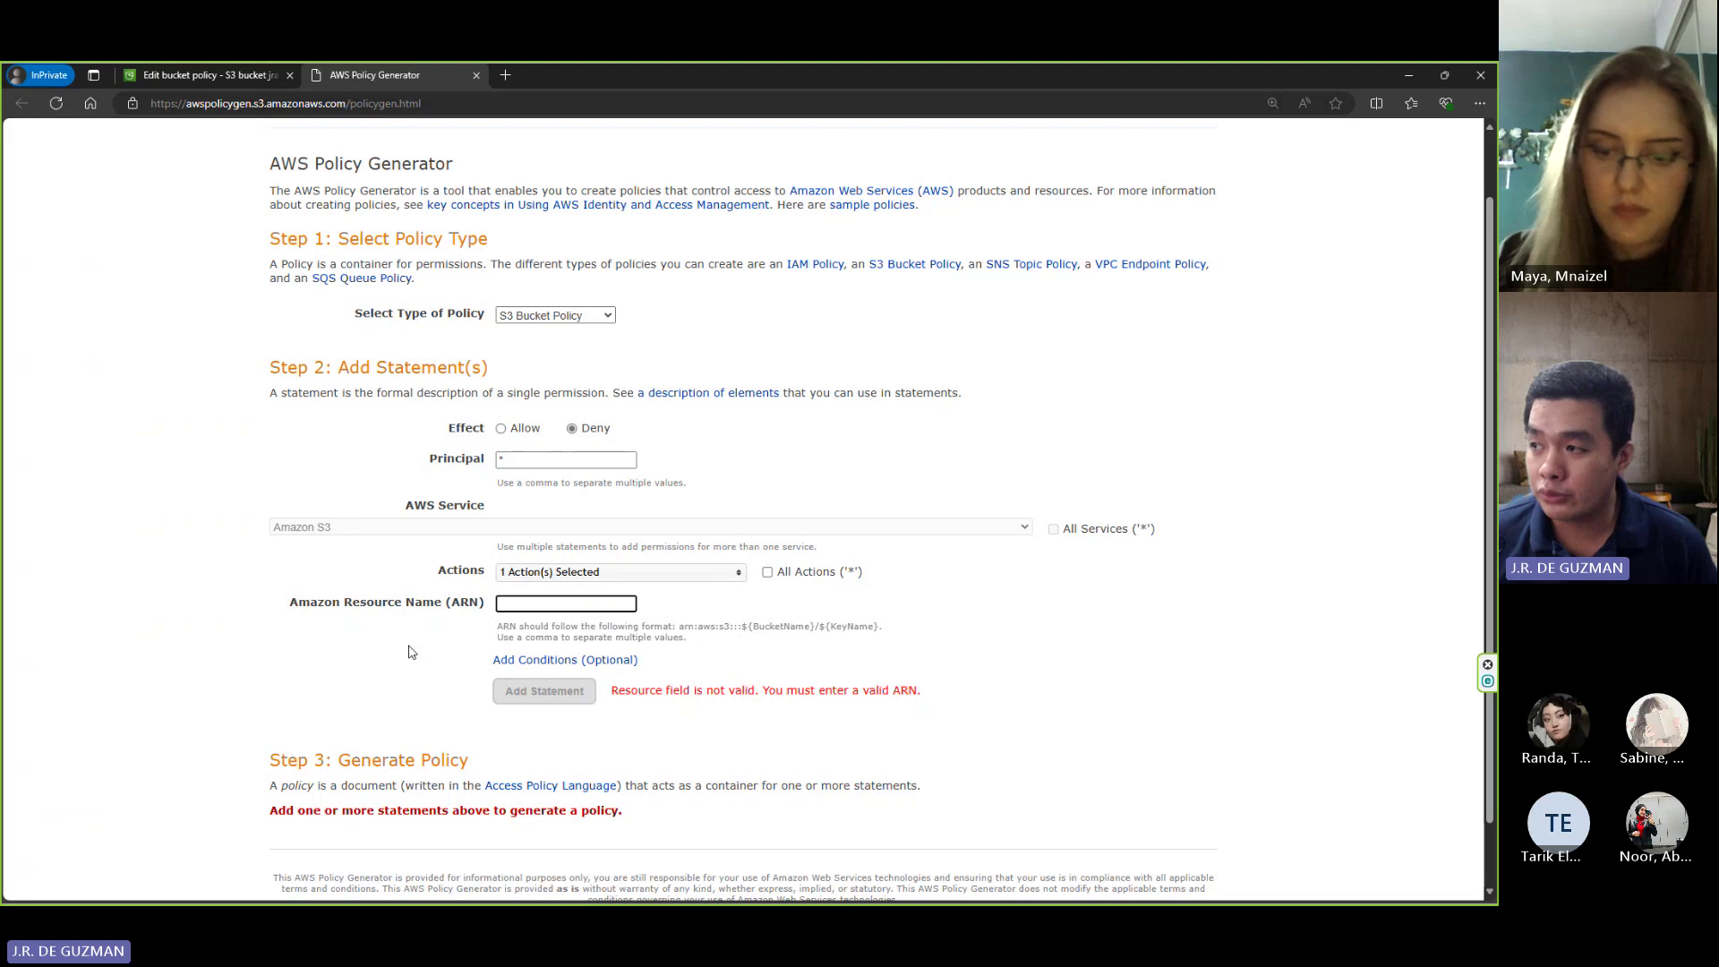
left_click(206, 77)
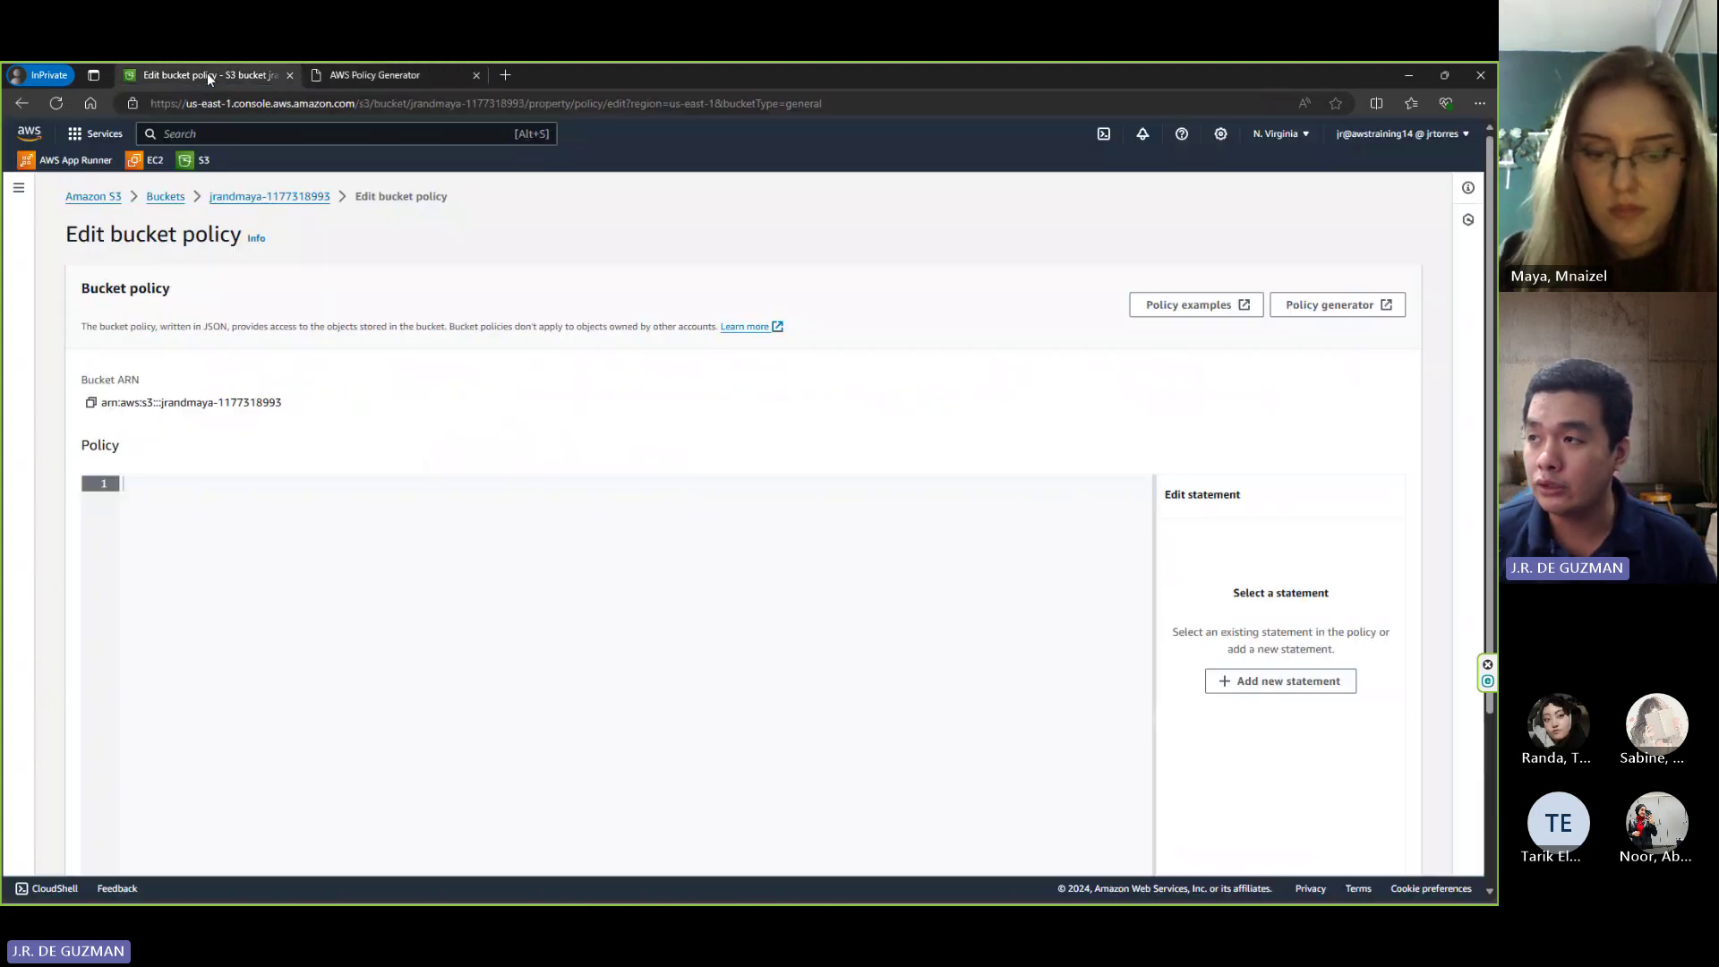
left_click(91, 404)
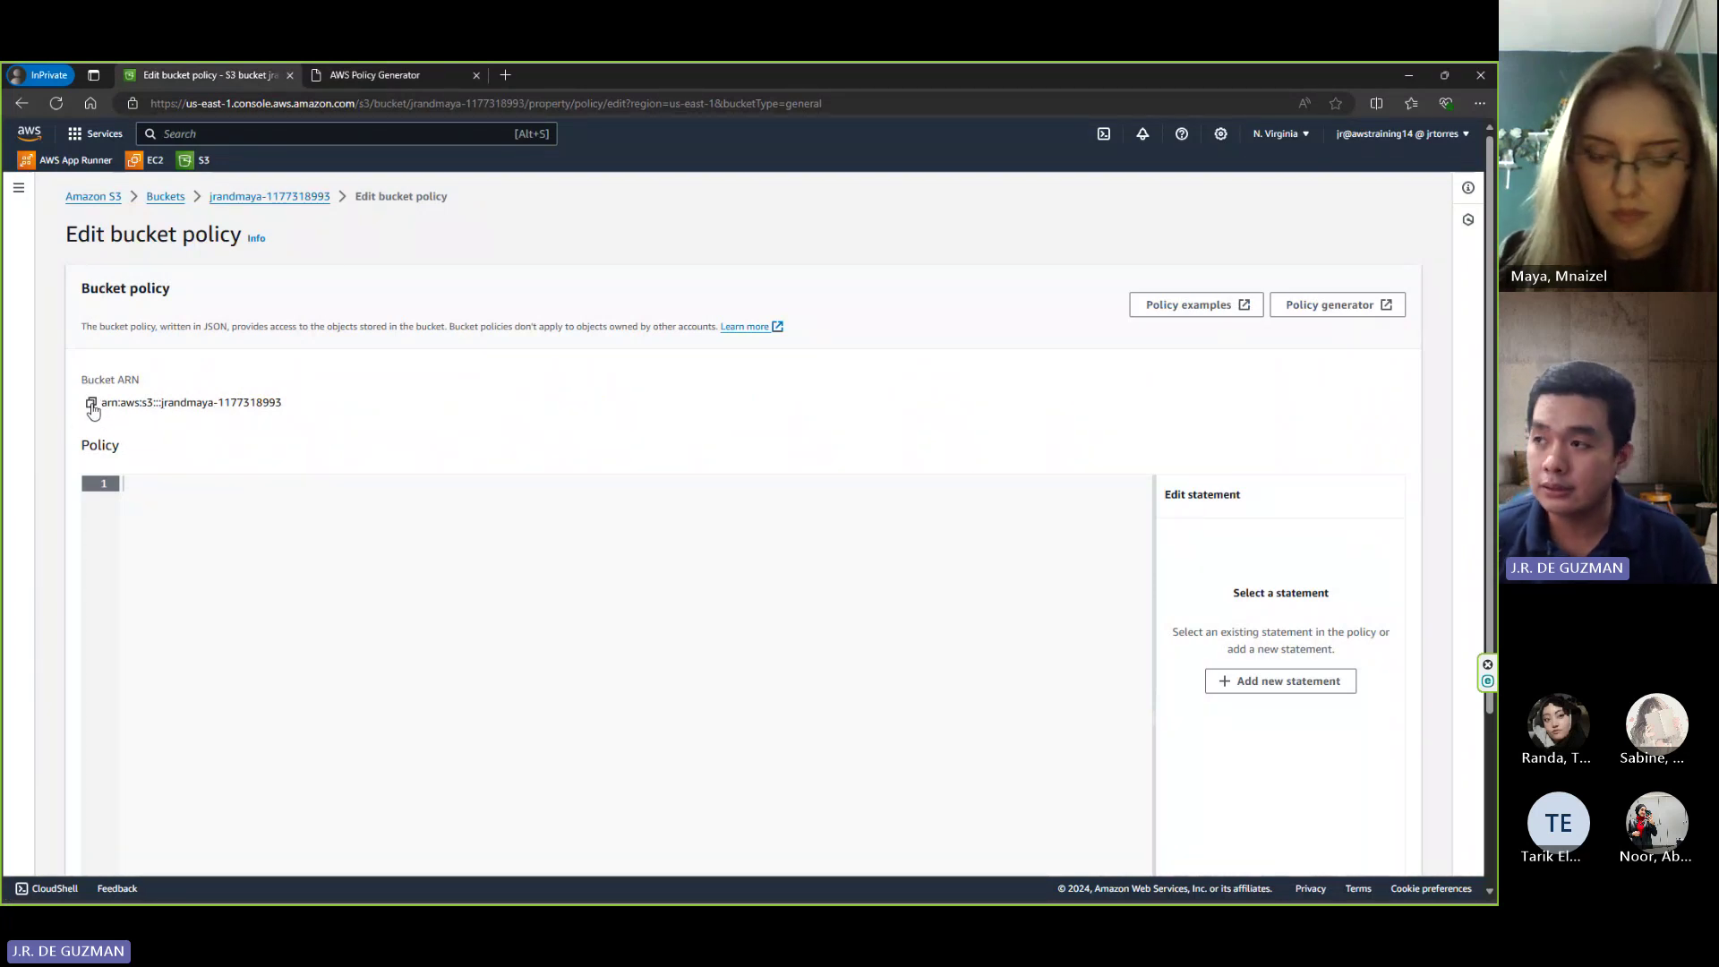
left_click(394, 72)
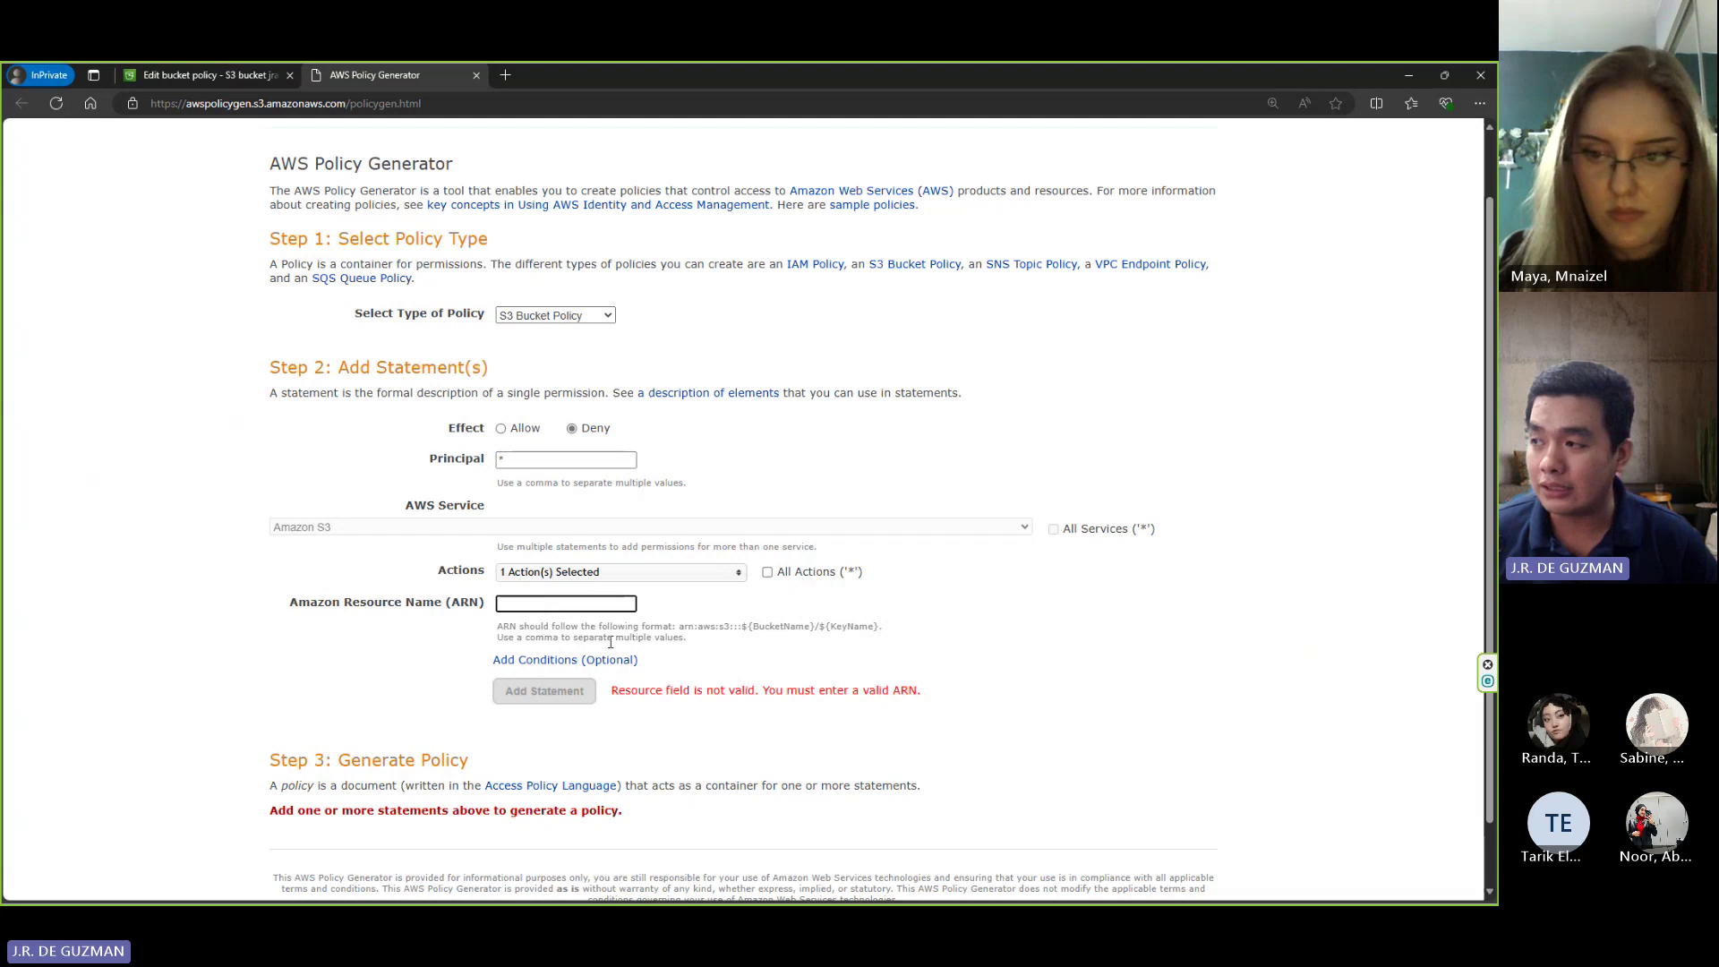
key("ctrl+v")
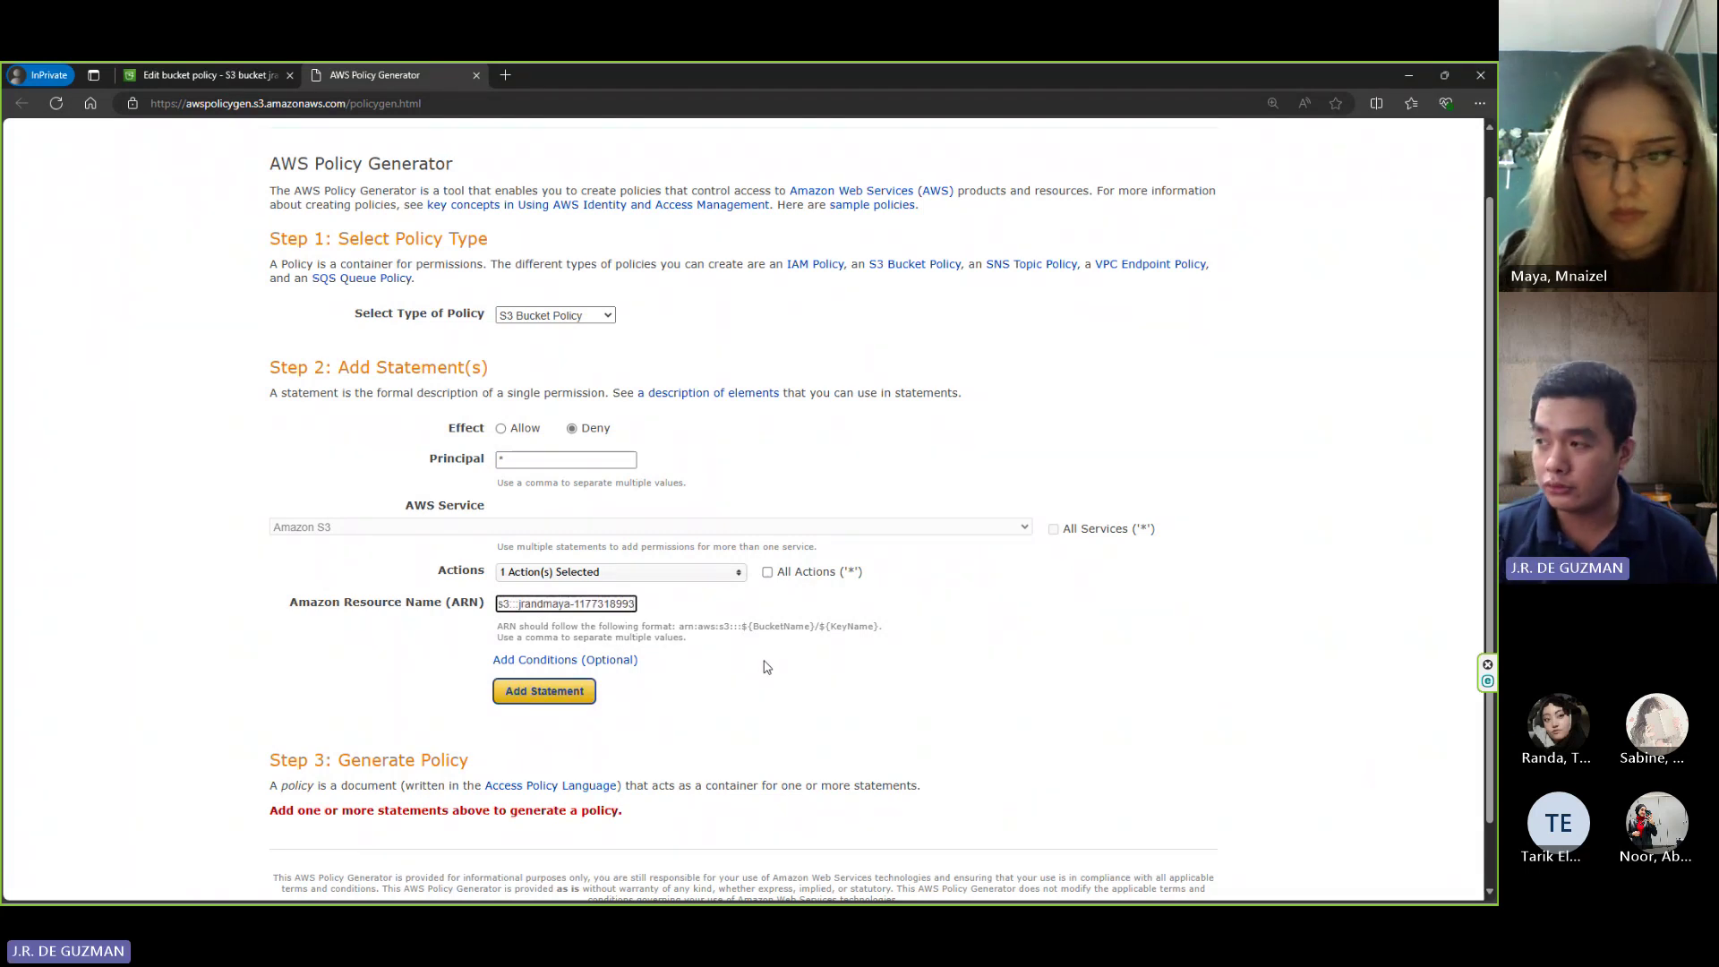
type("/*")
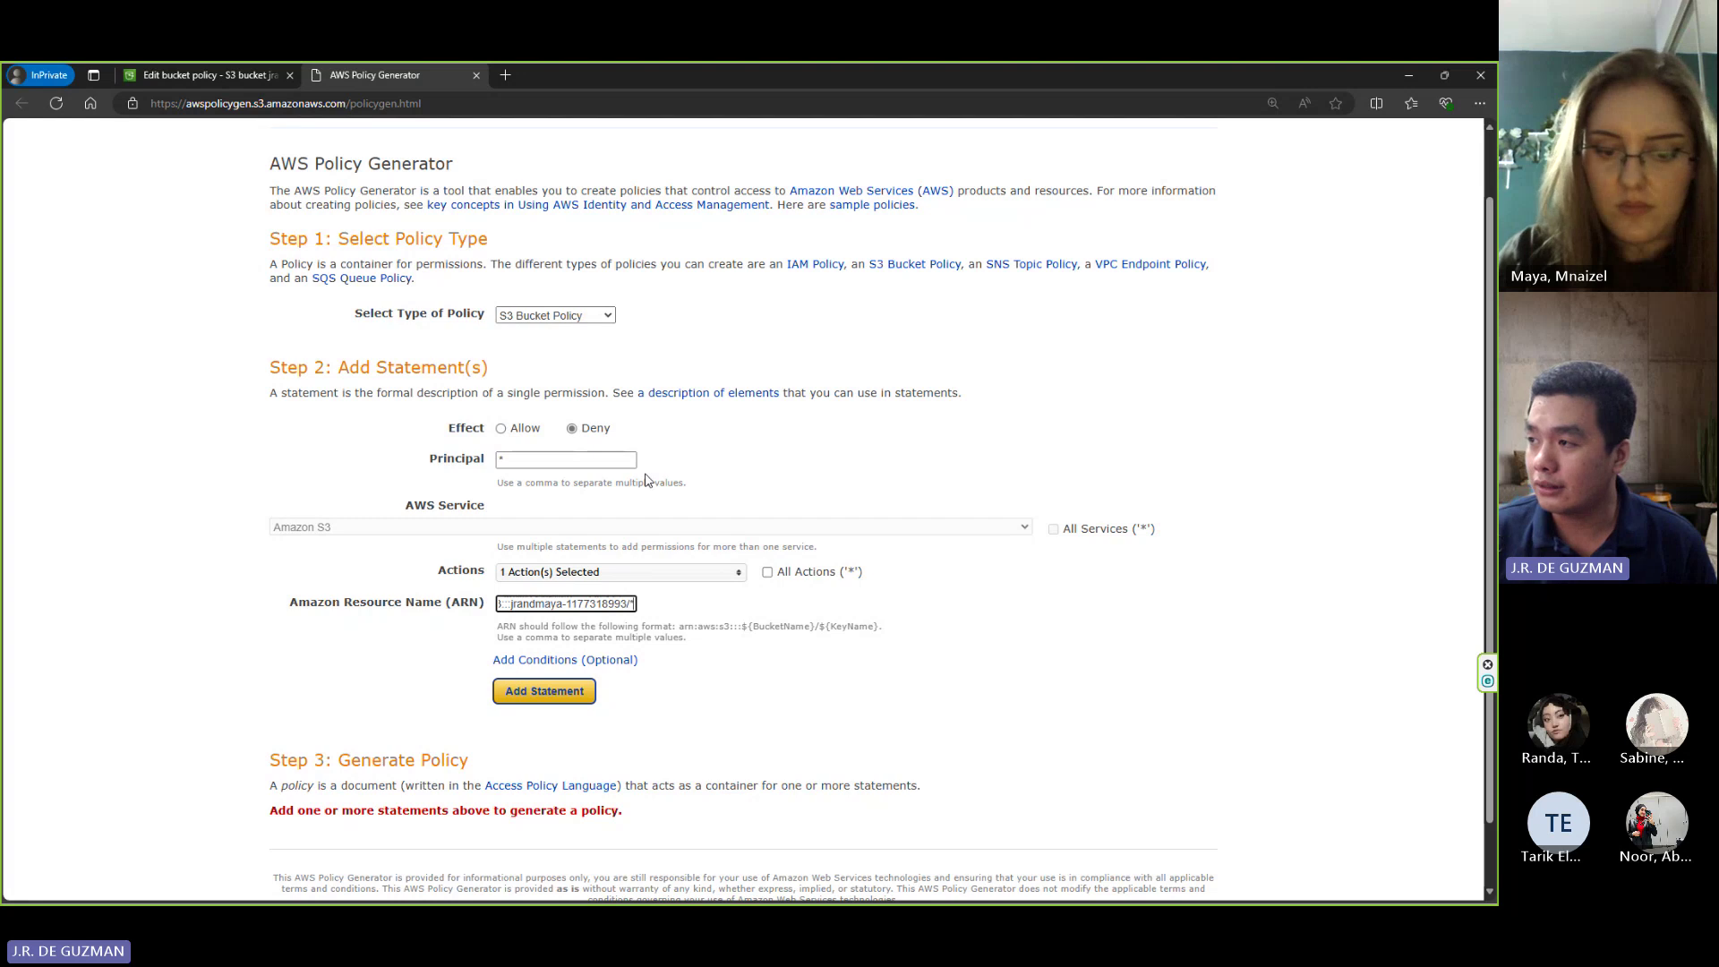
- Set the statement's effect to Allow and deselect the DeleteBucket action
left_click(502, 430)
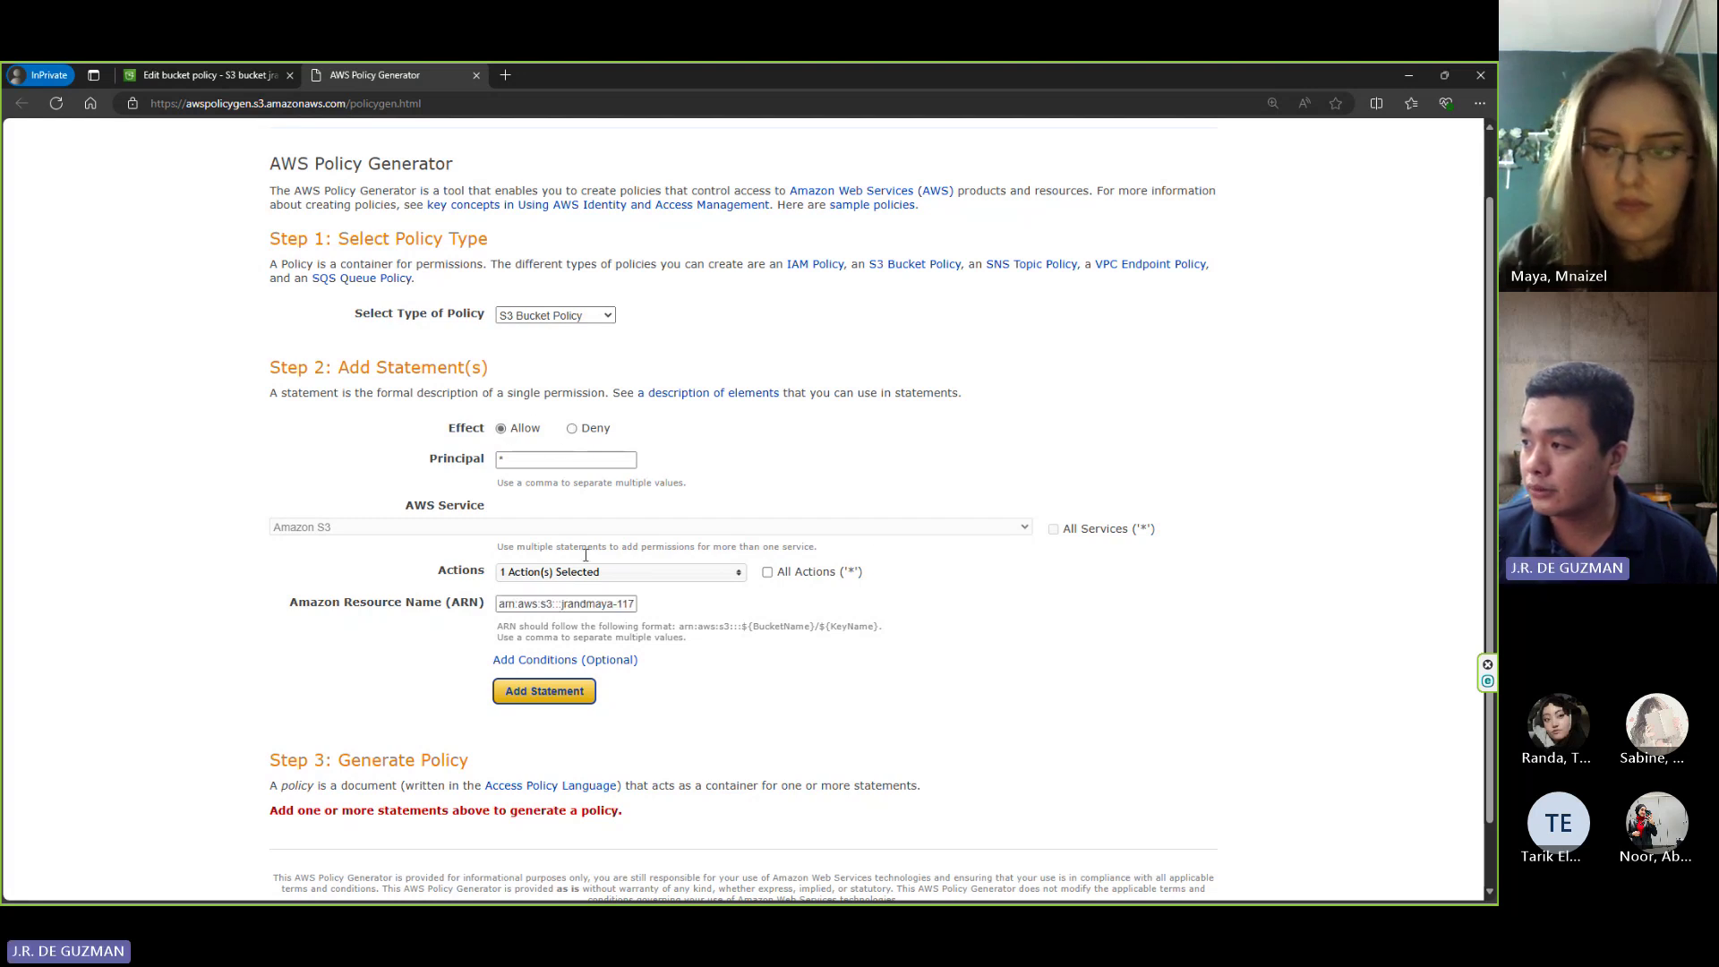
left_click(717, 574)
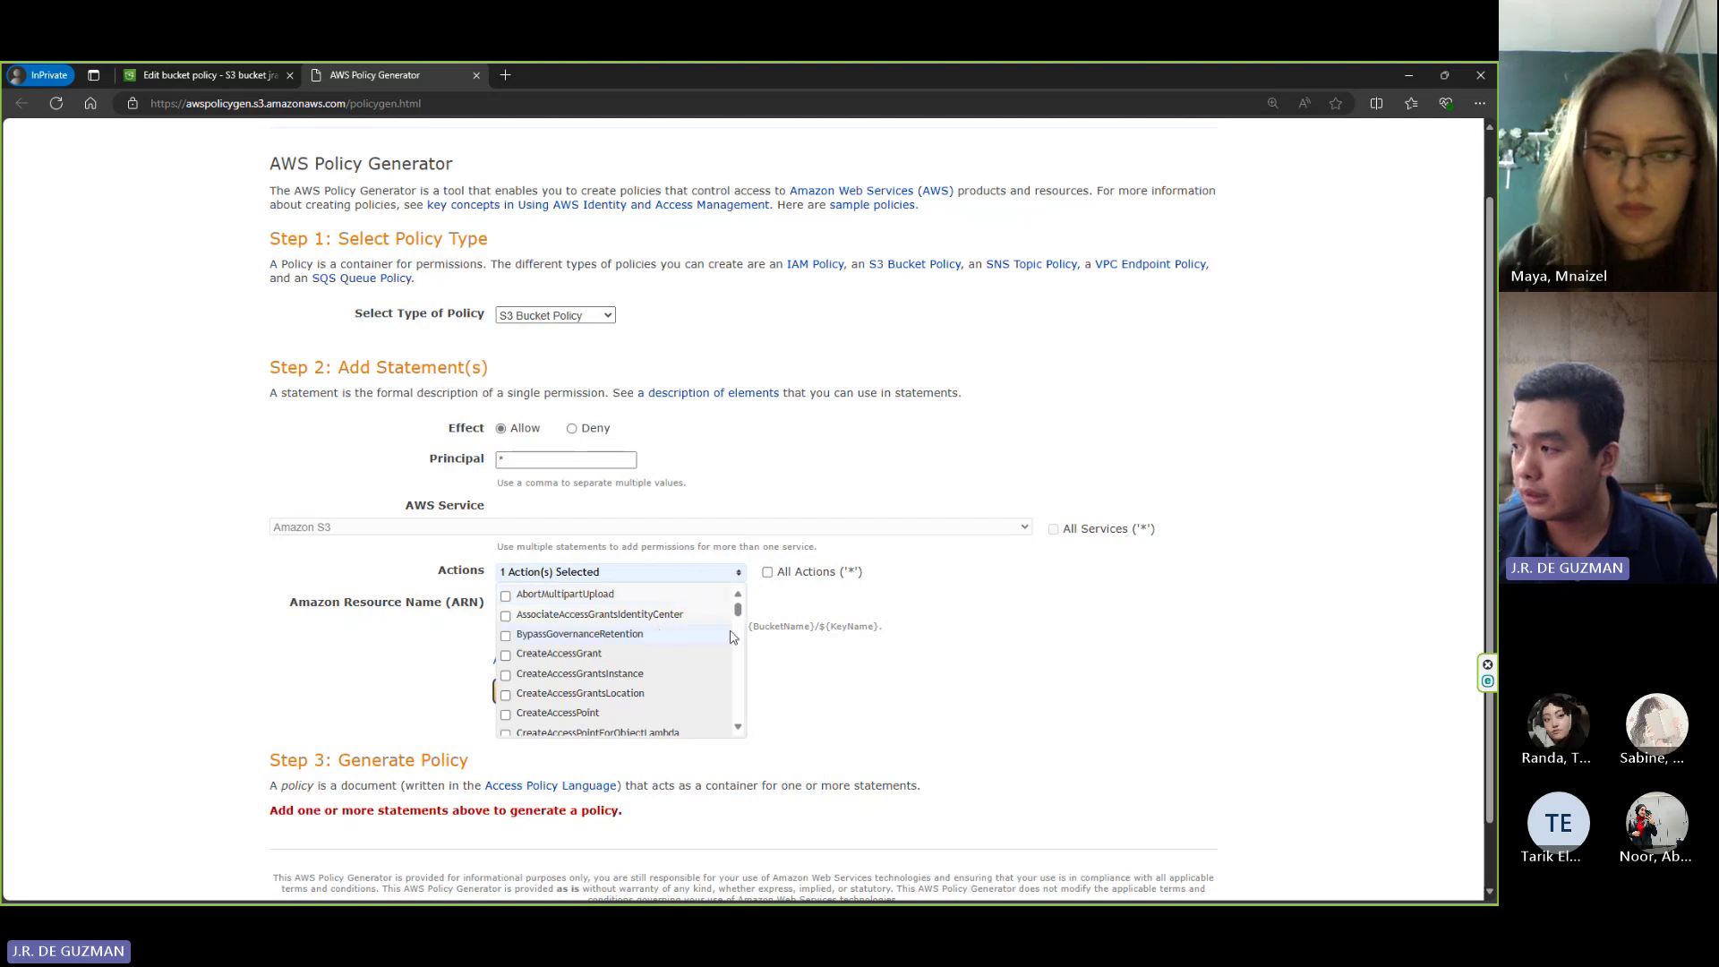
scroll(730, 635, "down", 15)
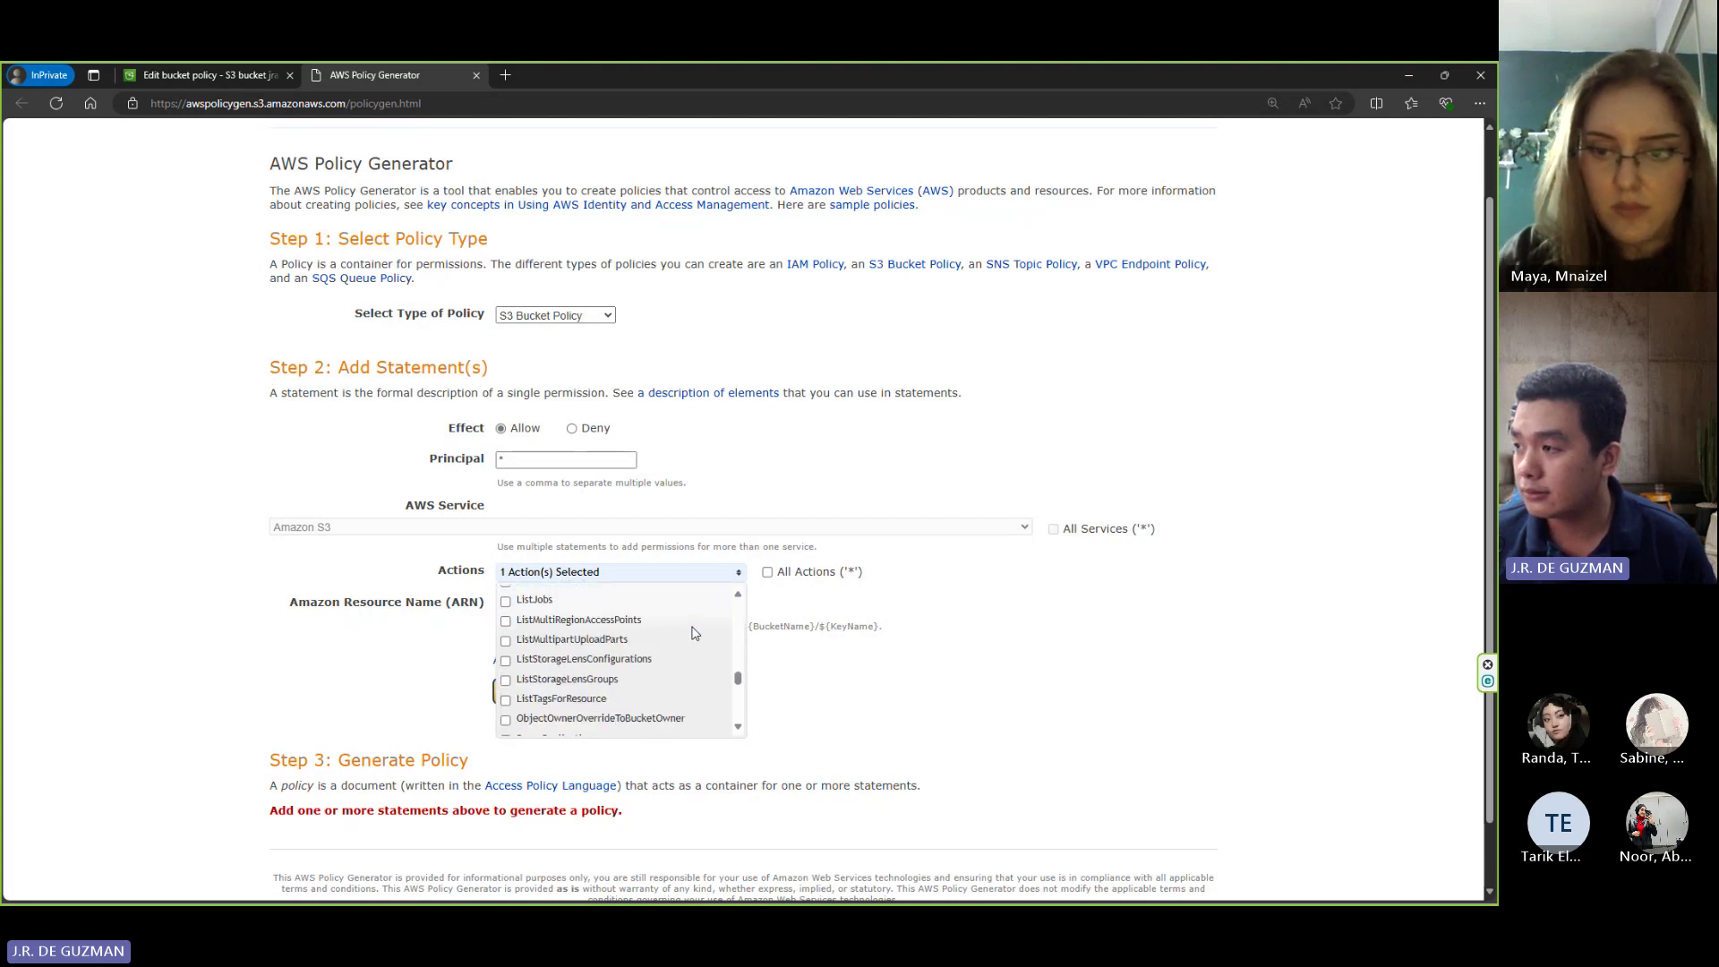
scroll(694, 632, "down", 20)
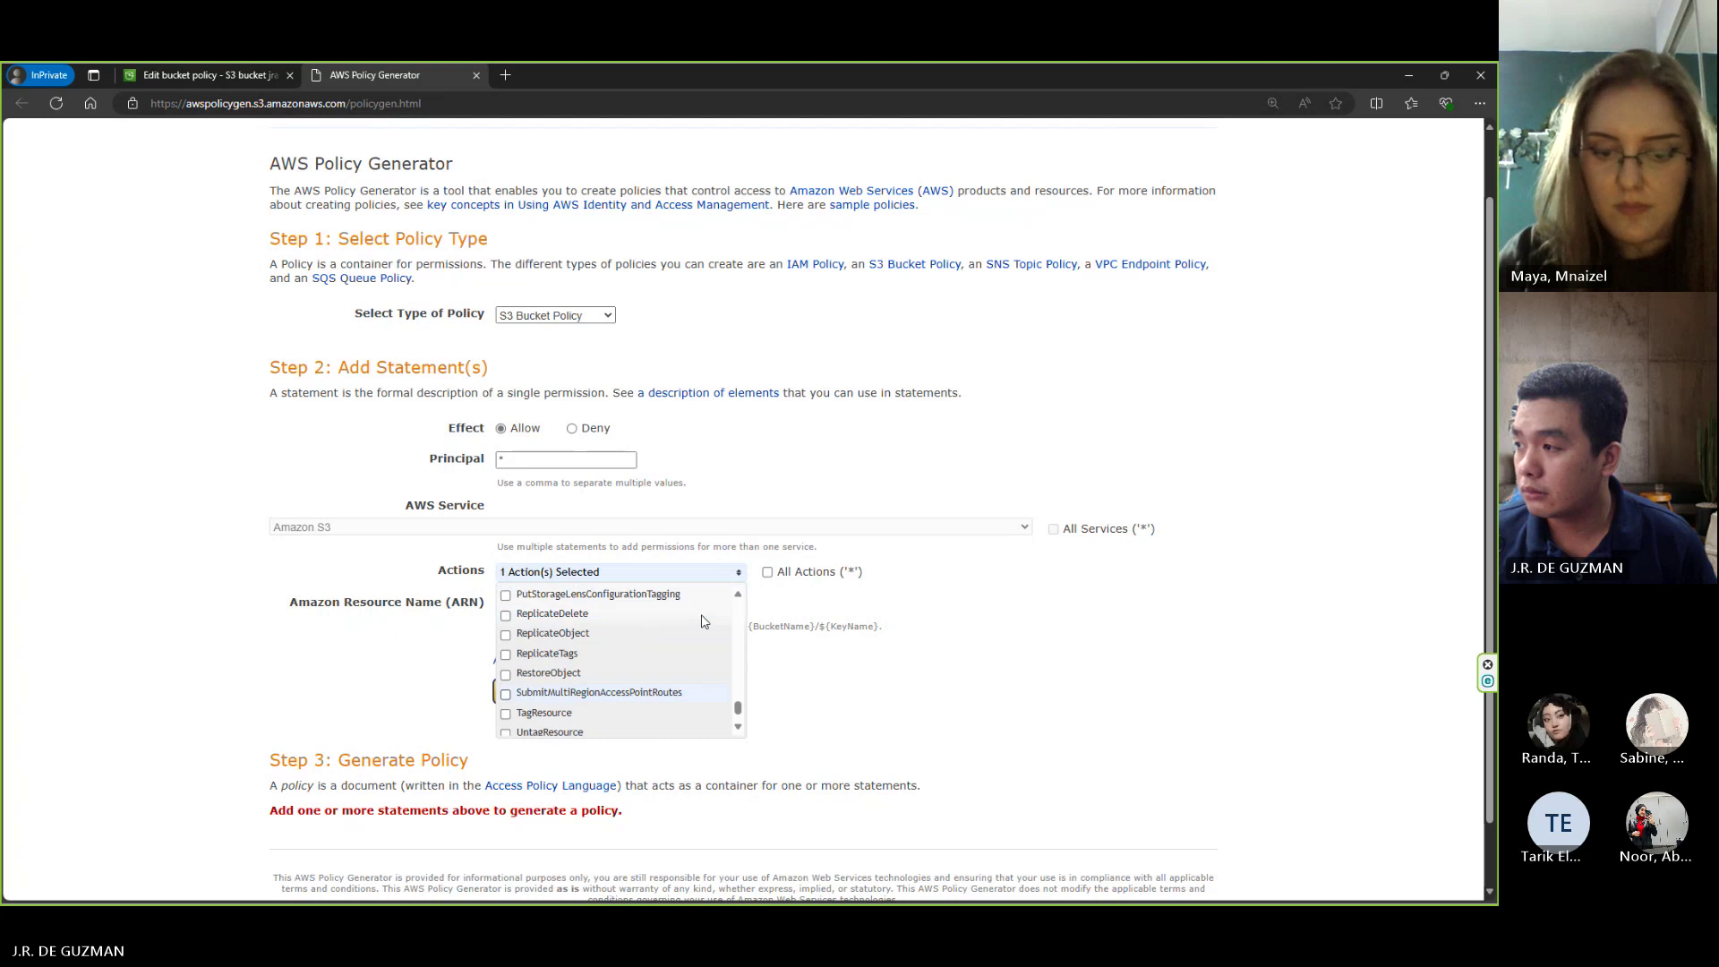
scroll(703, 620, "up", 20)
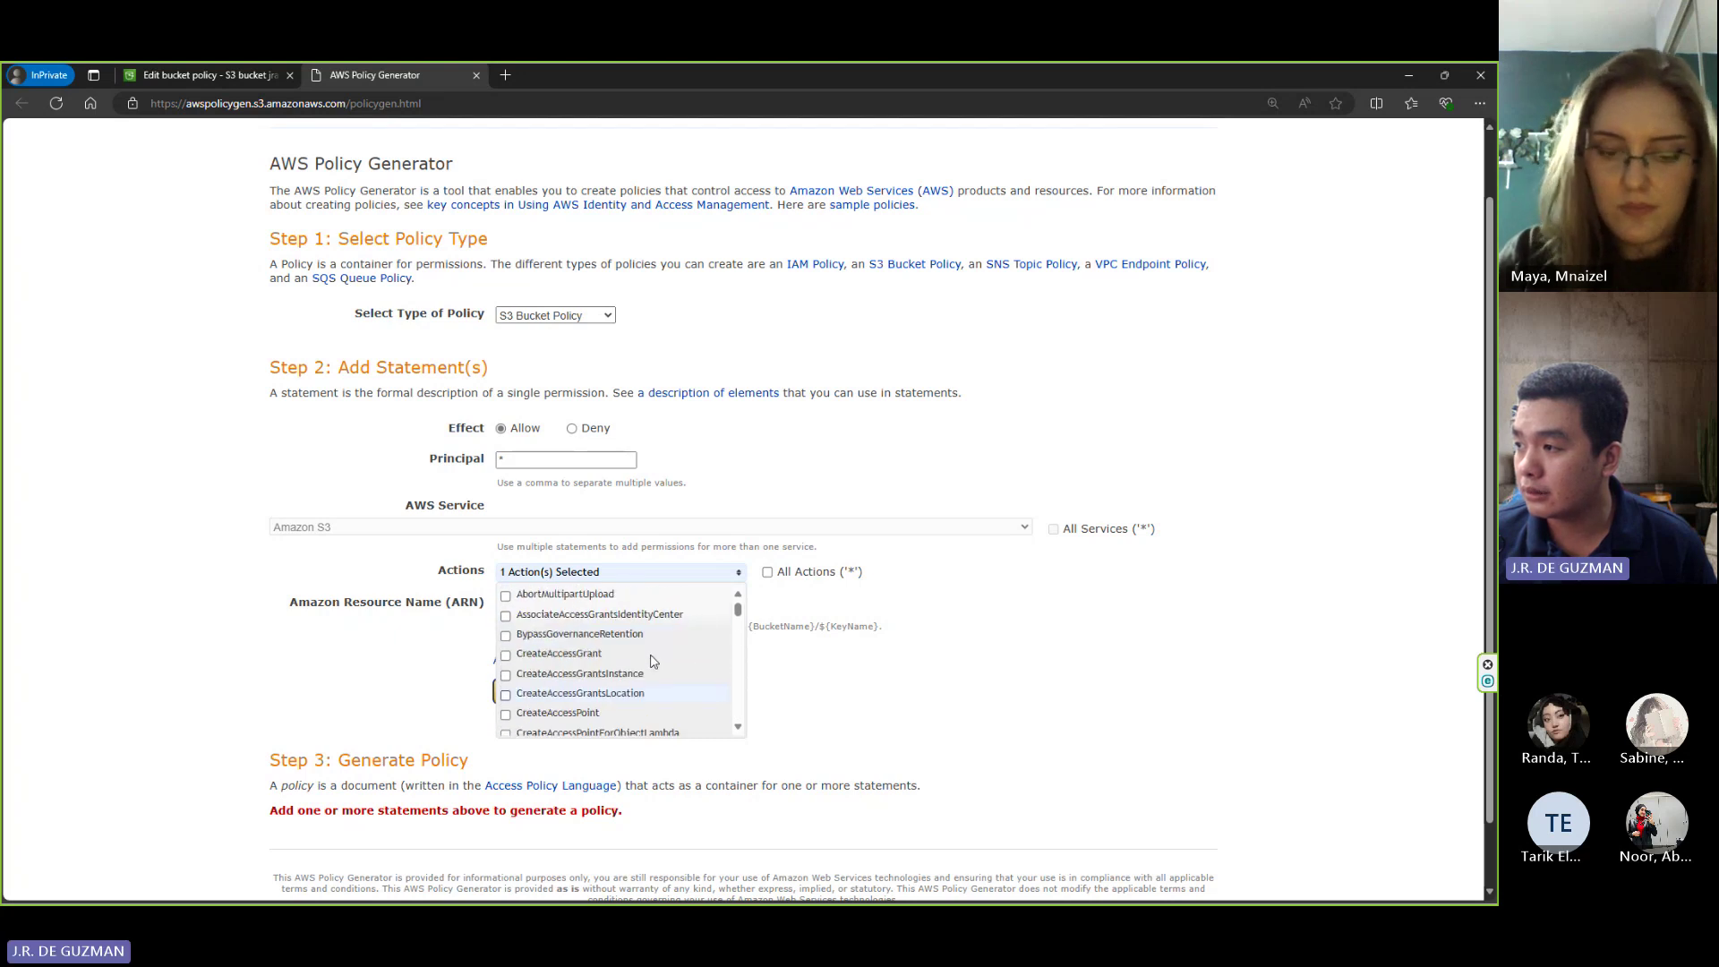
scroll(627, 664, "down", 6)
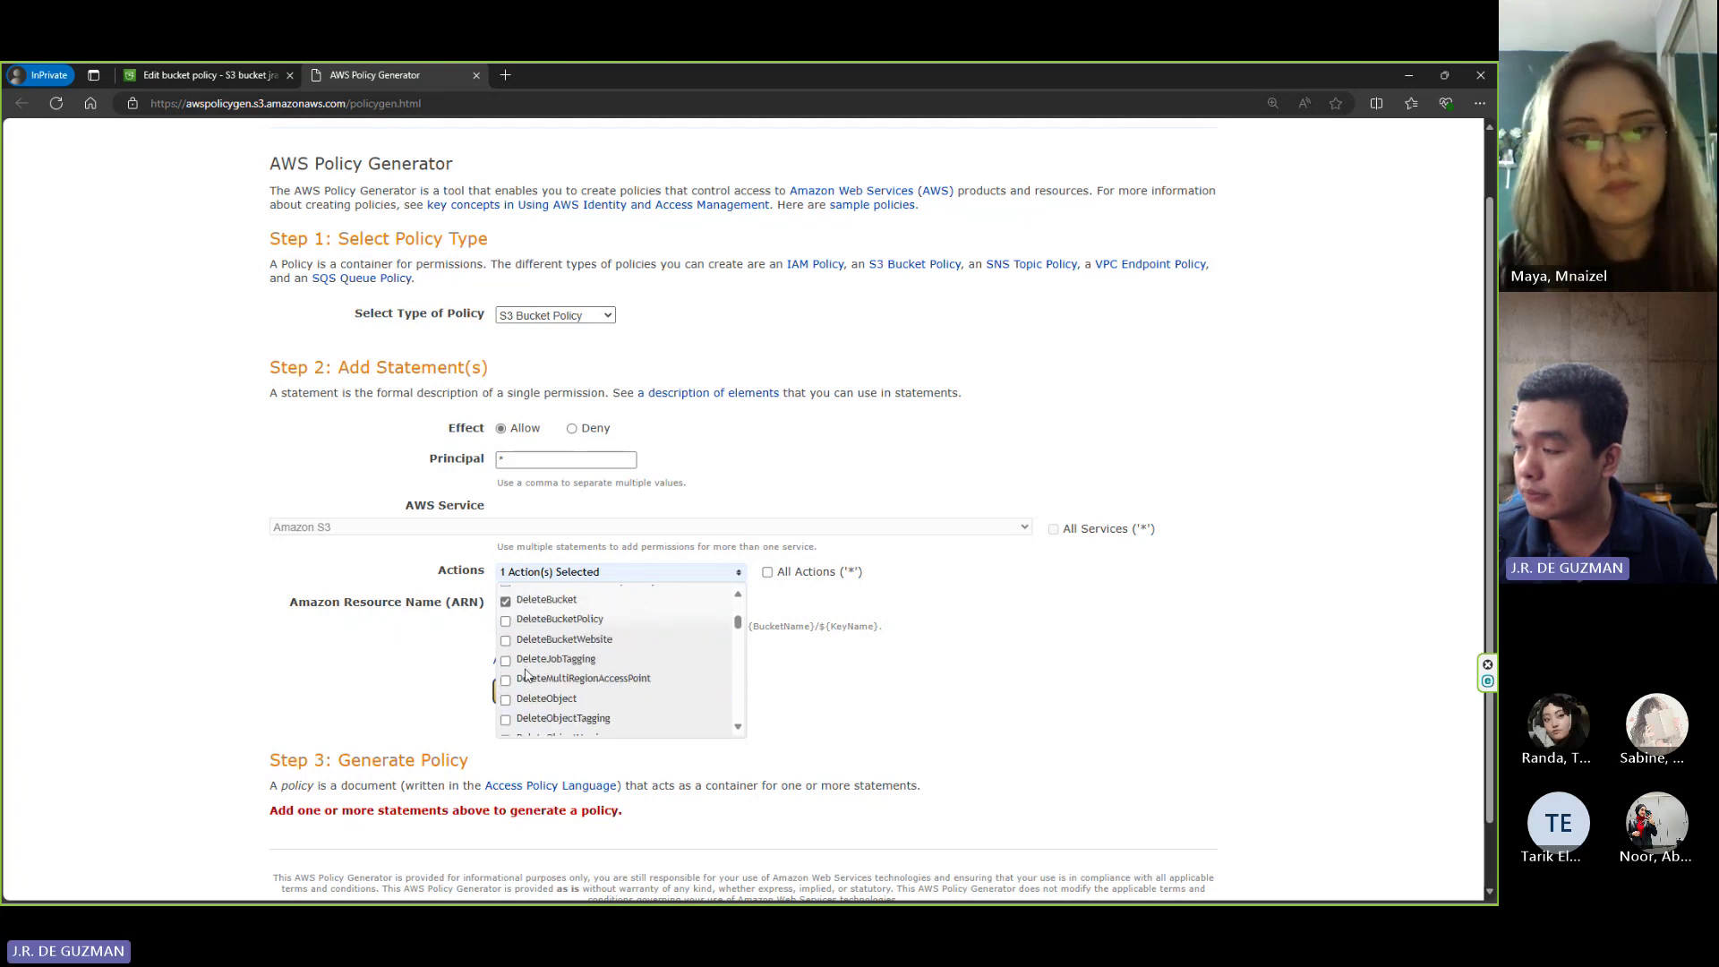
scroll(514, 676, "up", 2)
left_click(505, 681)
- Select GetObject as the action for the policy statement
scroll(654, 703, "down", 4)
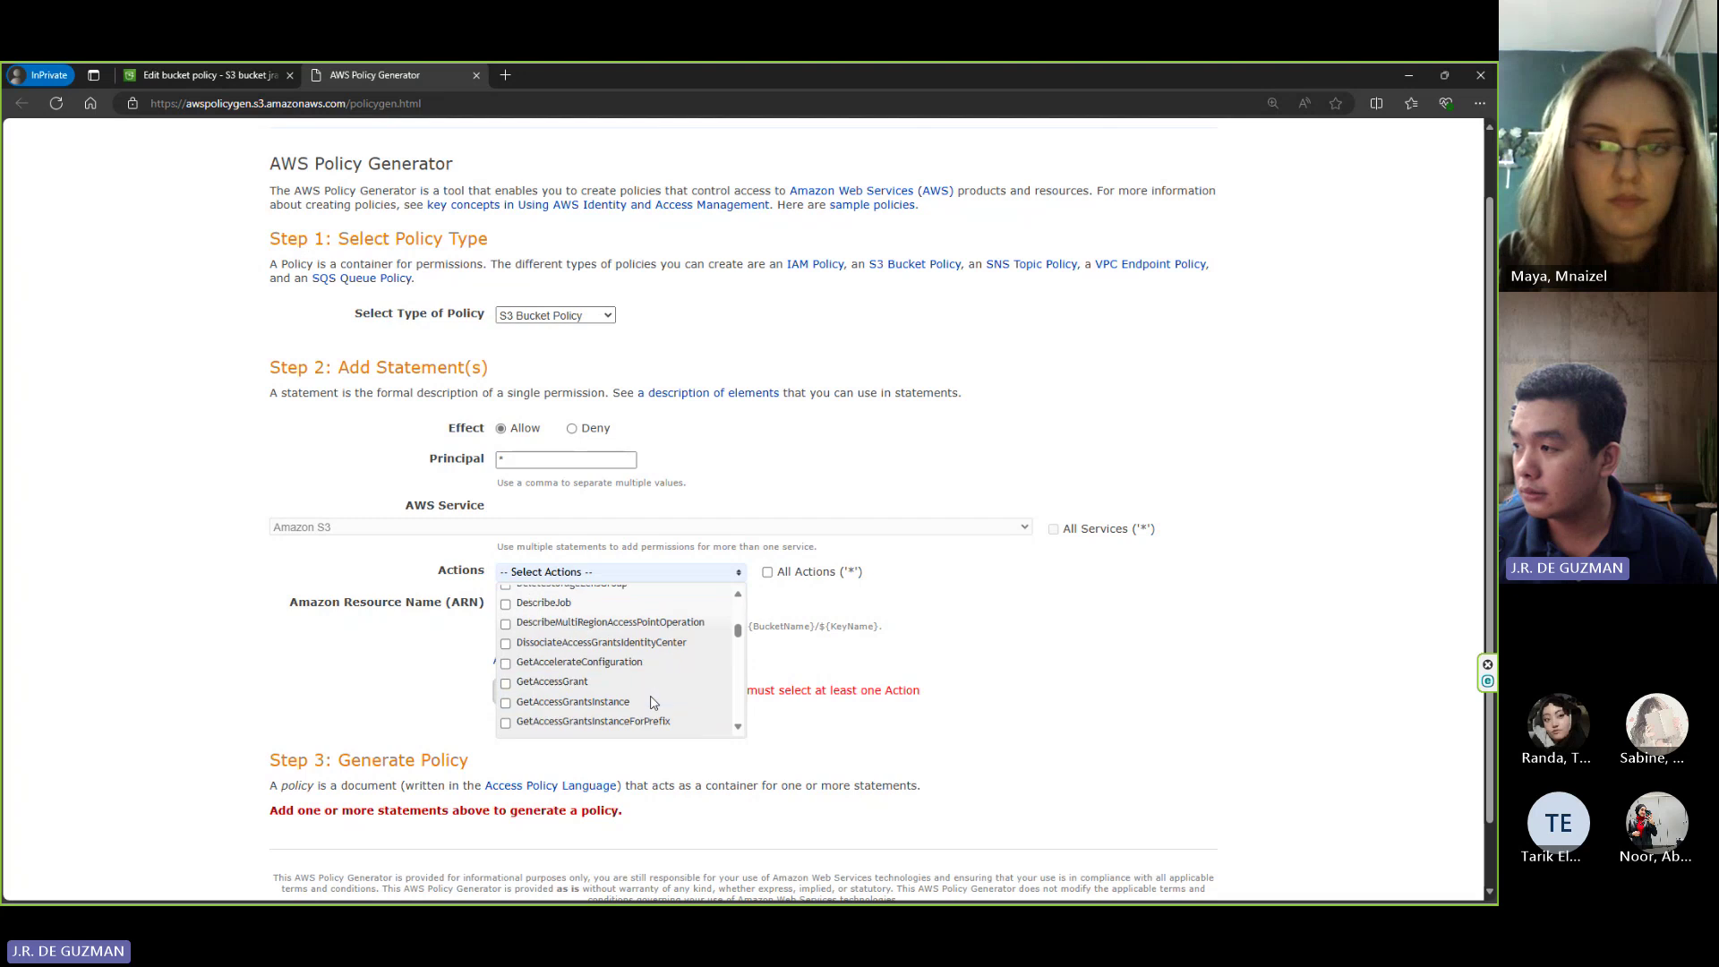
scroll(654, 702, "down", 3)
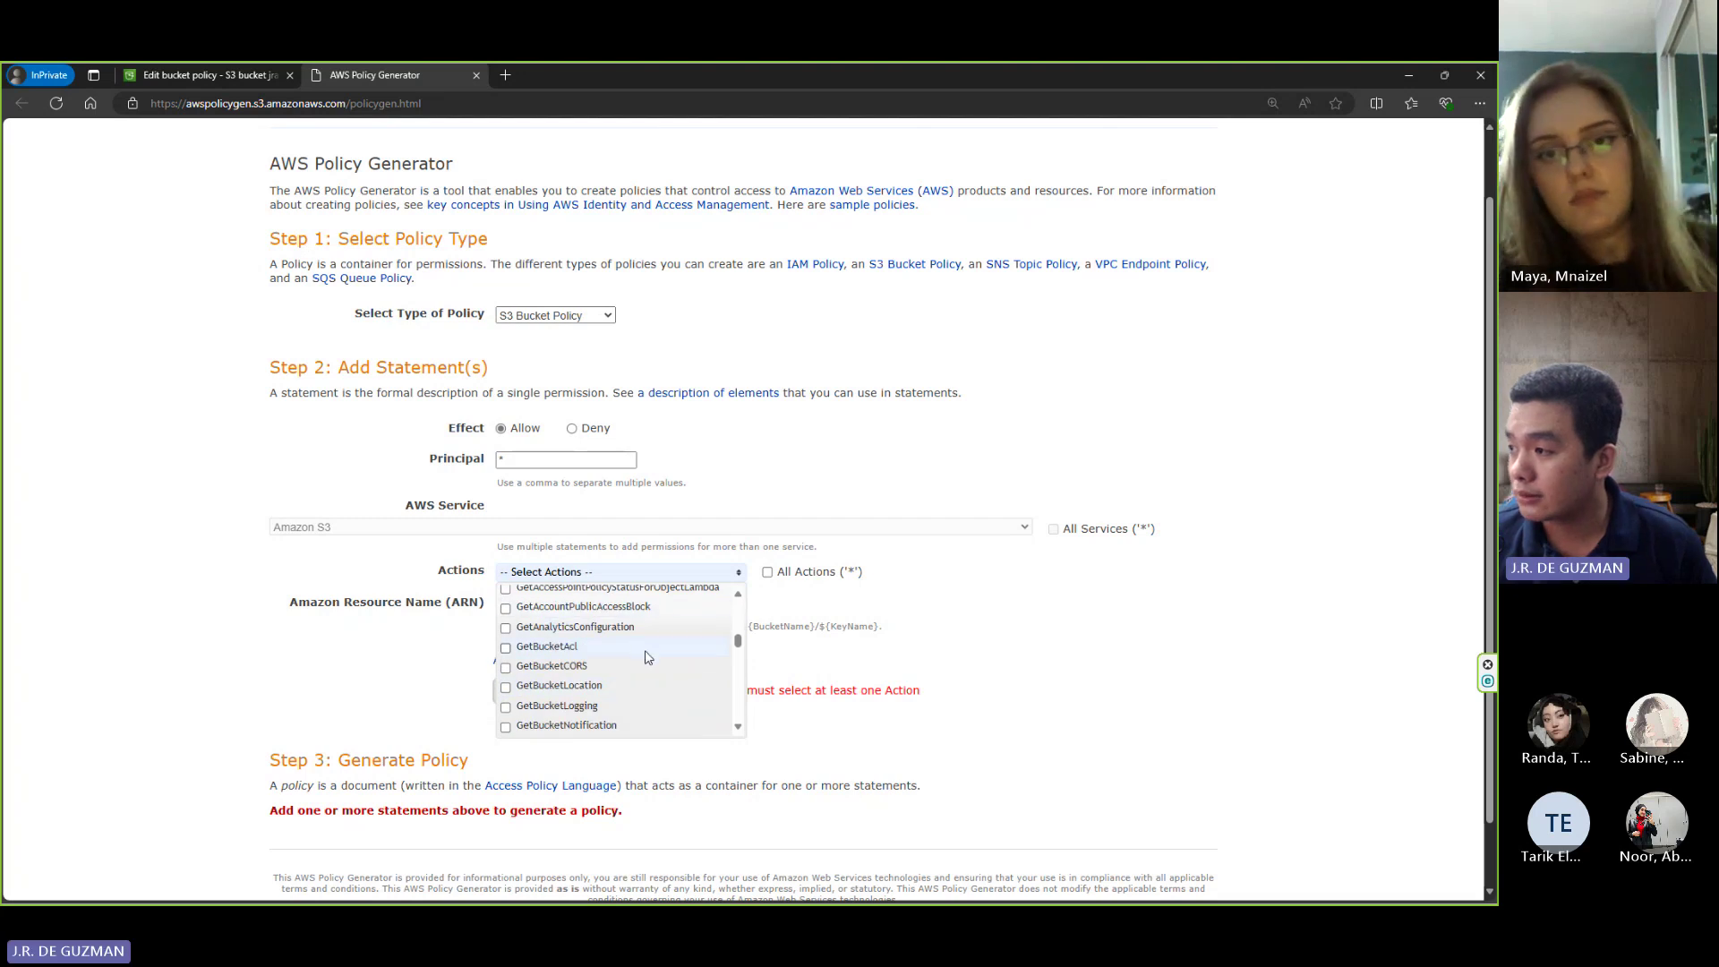
scroll(648, 658, "down", 5)
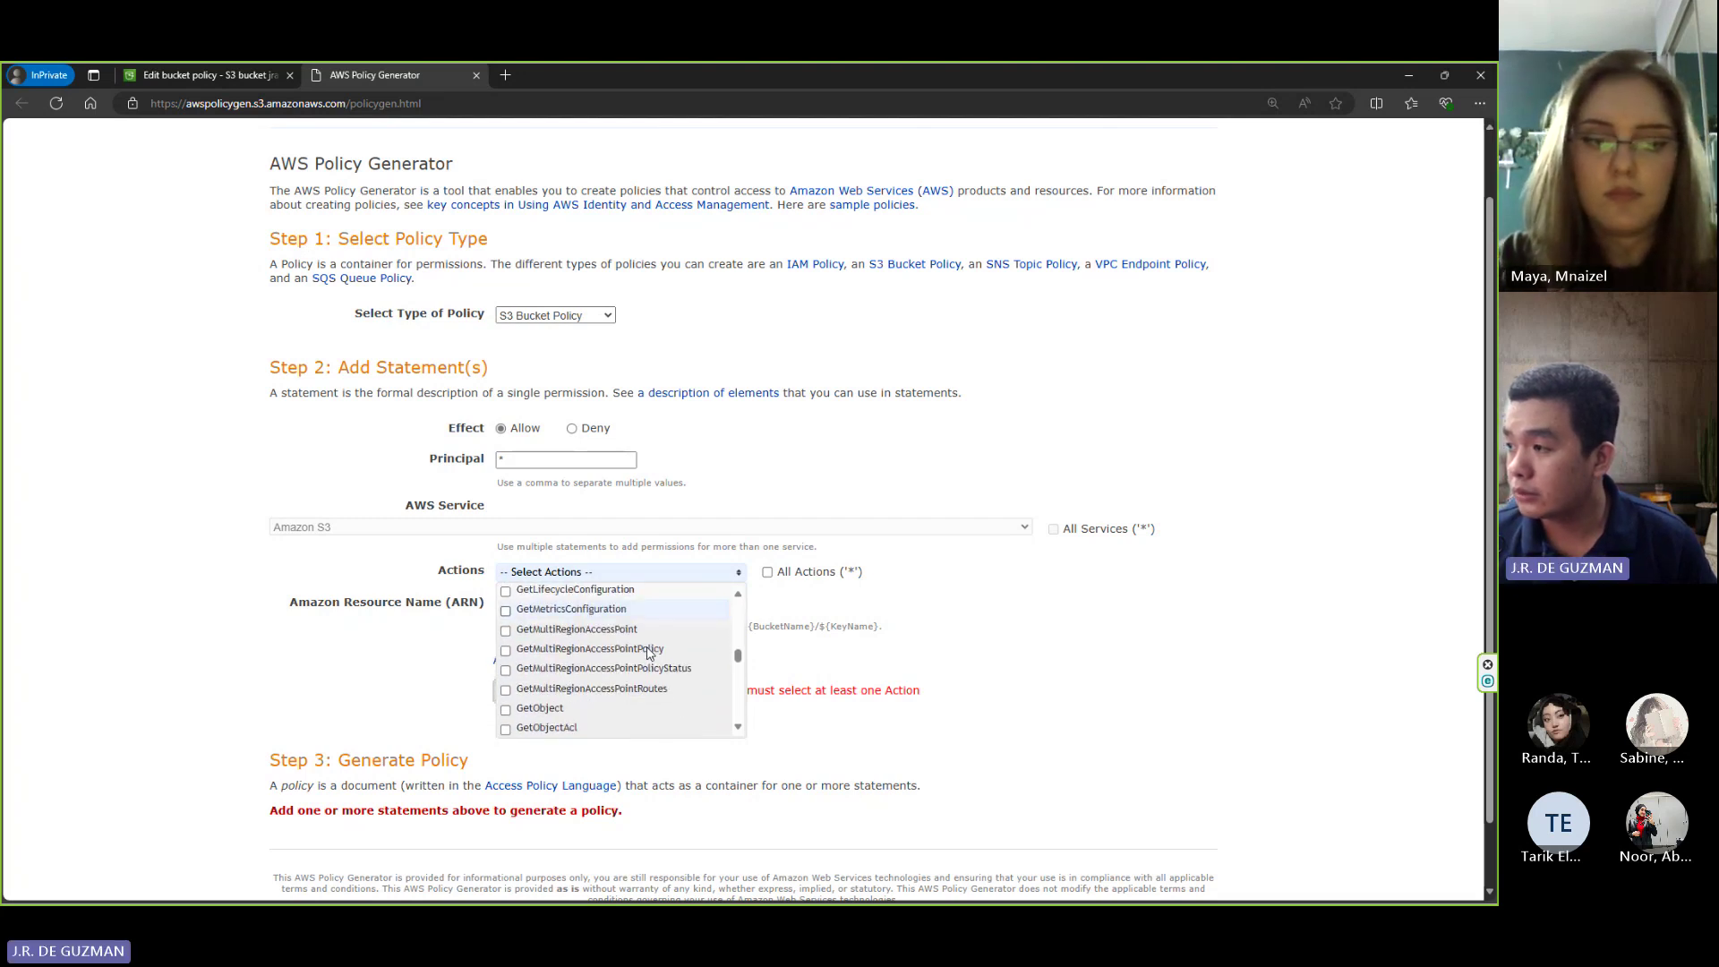
scroll(648, 654, "down", 1)
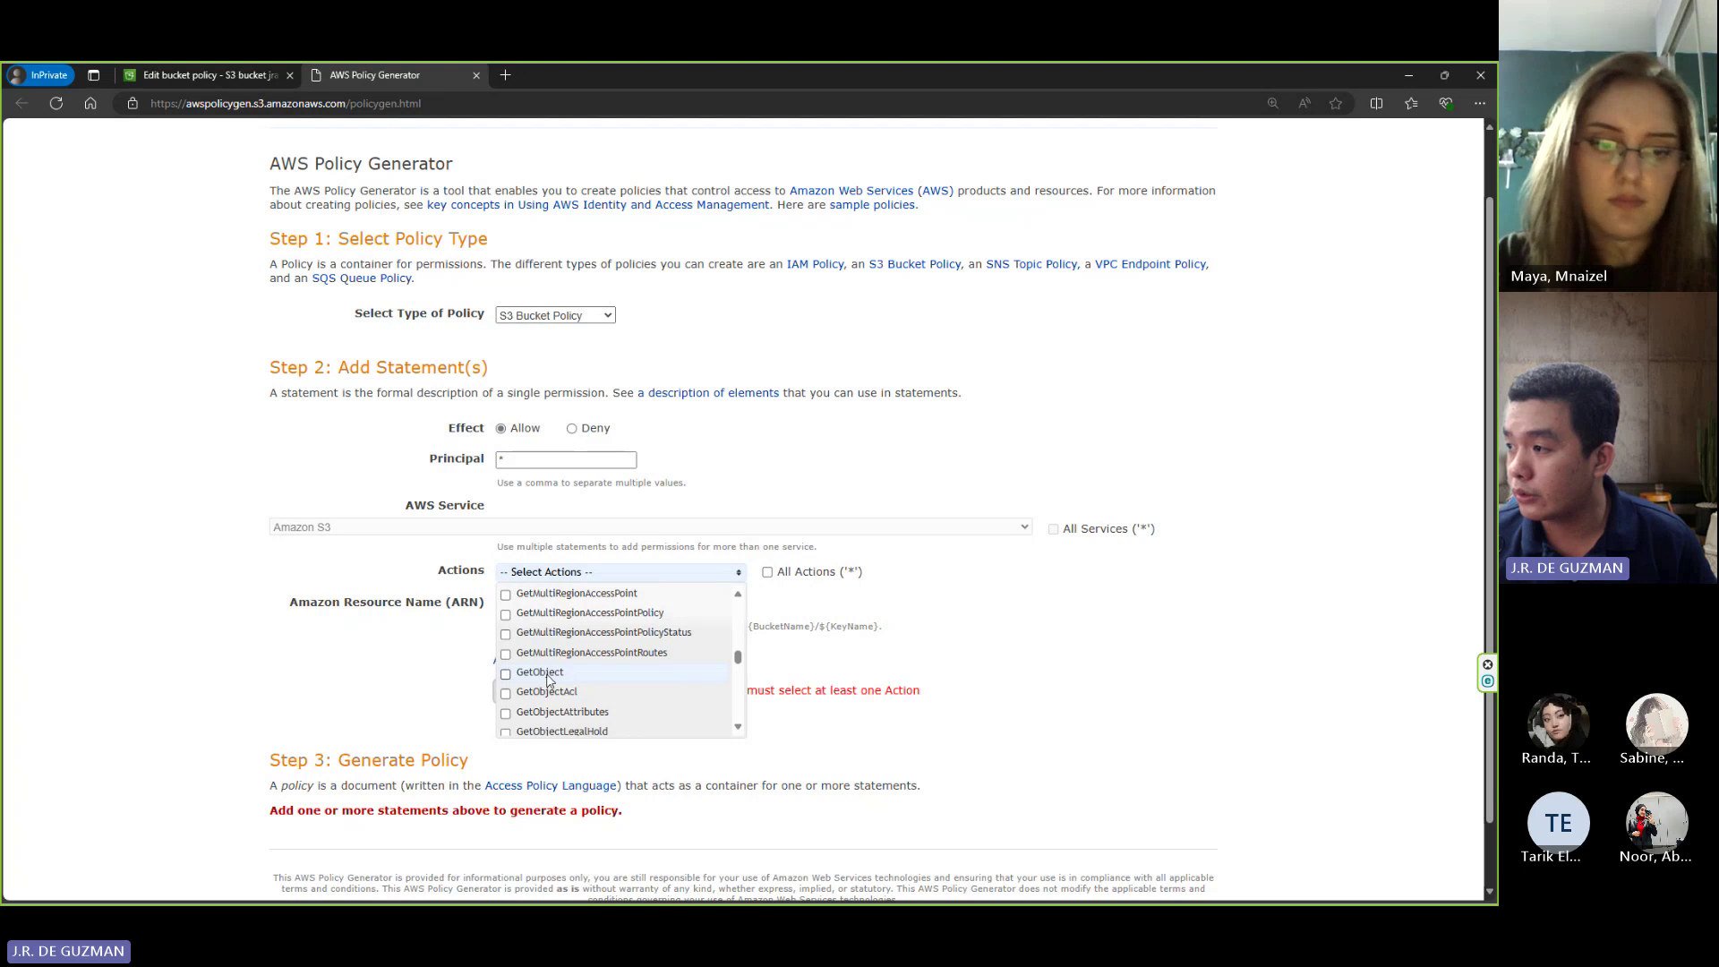
left_click(505, 677)
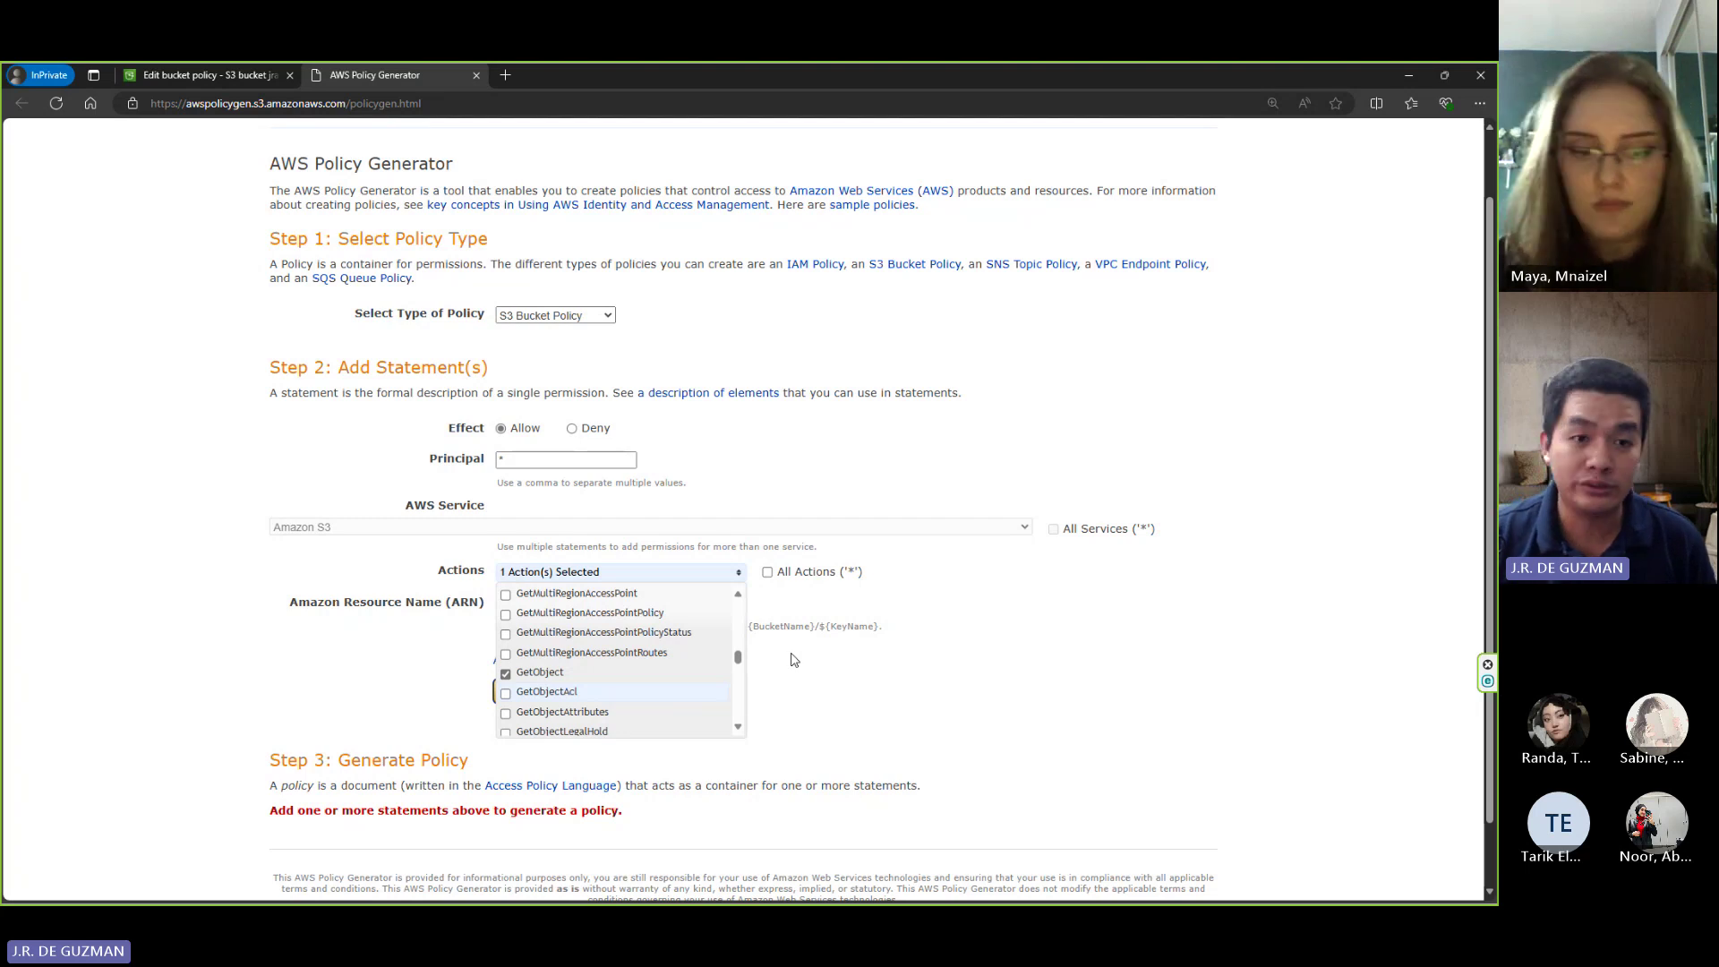
left_click(876, 708)
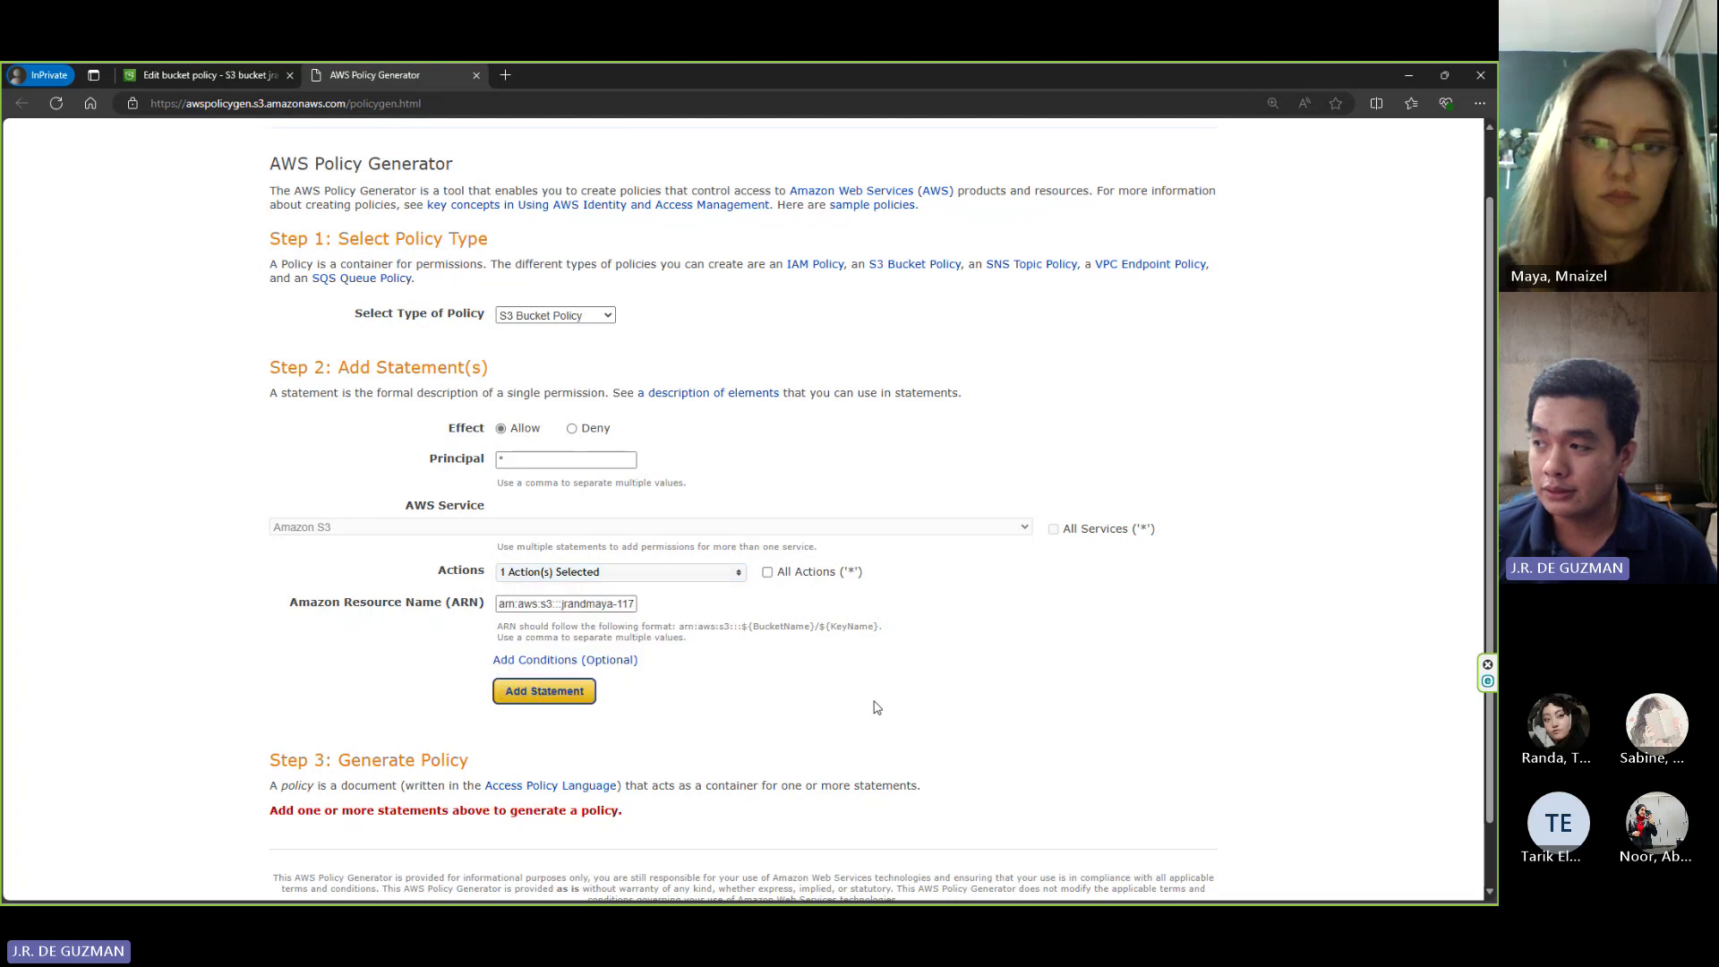
- Add the statement to the policy and copy the JSON document generated from it
left_click(541, 691)
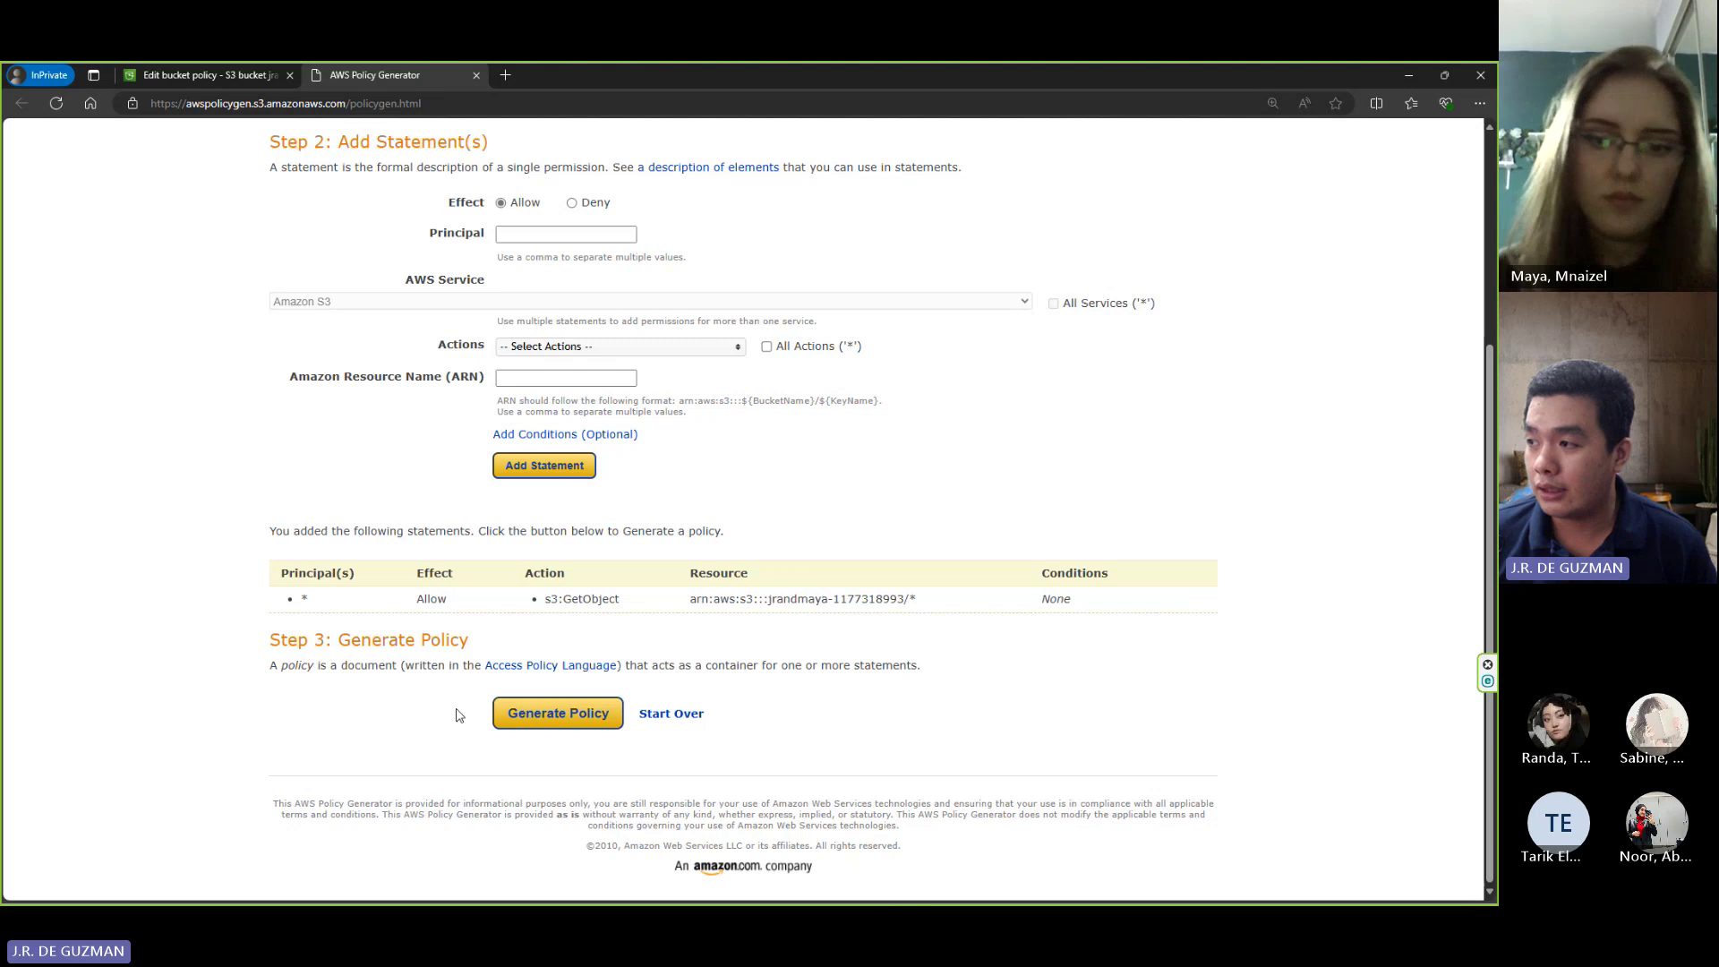
left_click(539, 721)
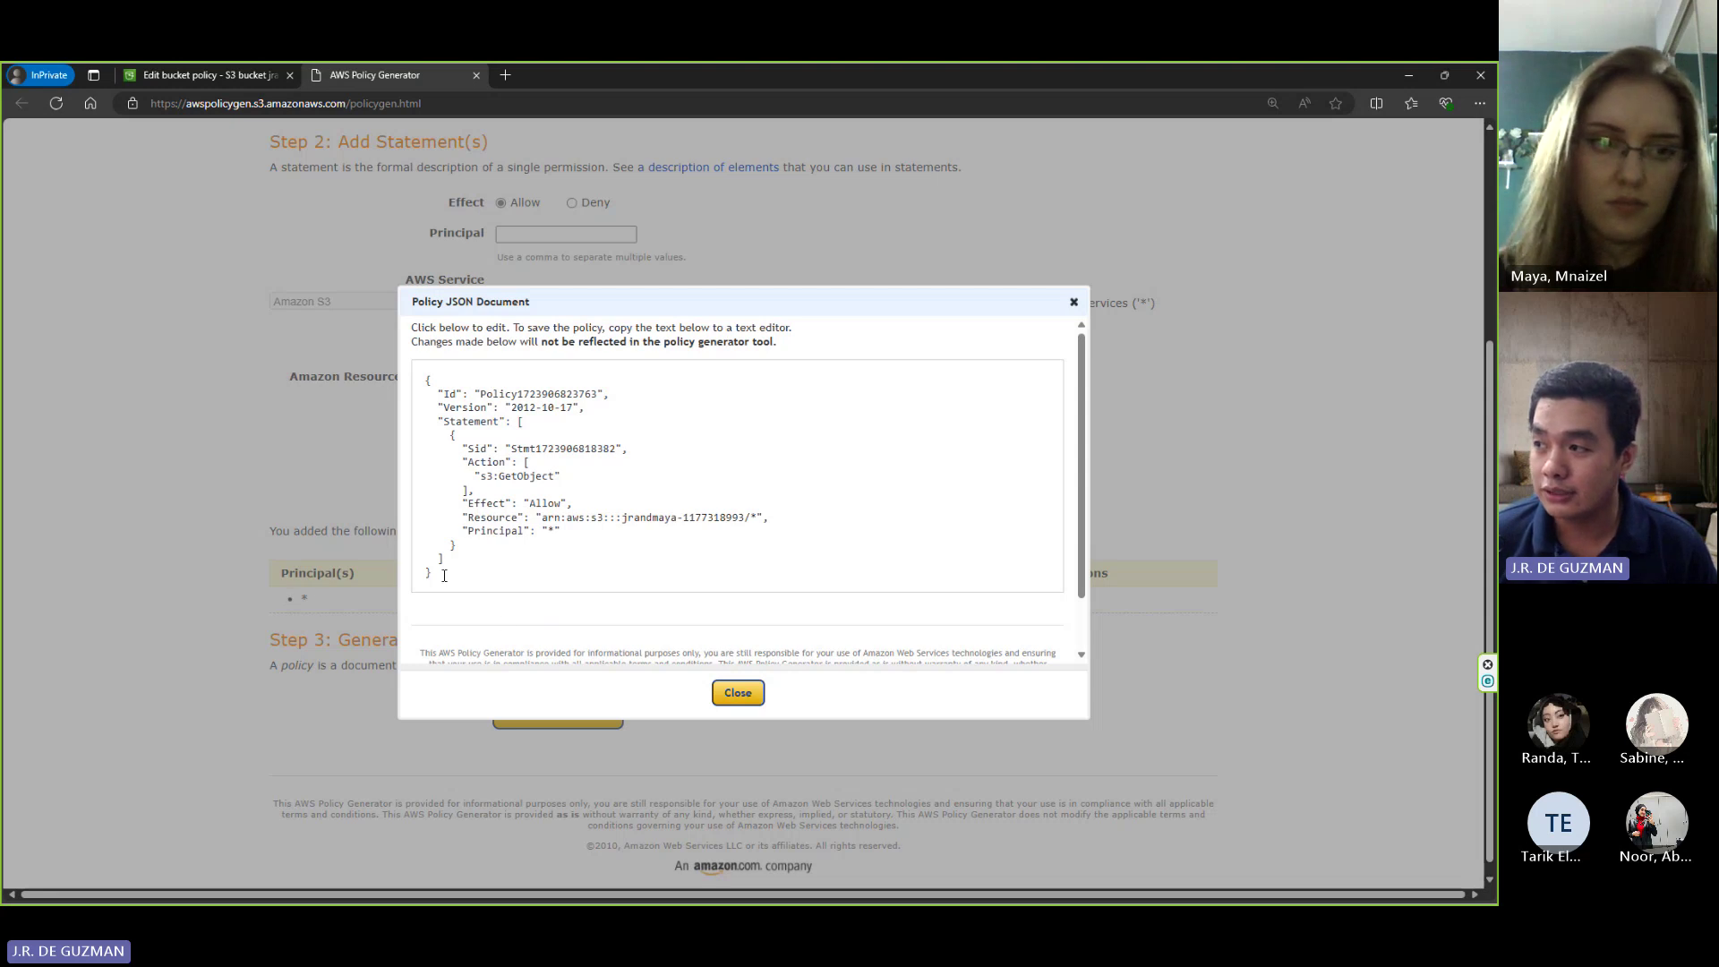
left_click_drag(444, 575, 416, 366)
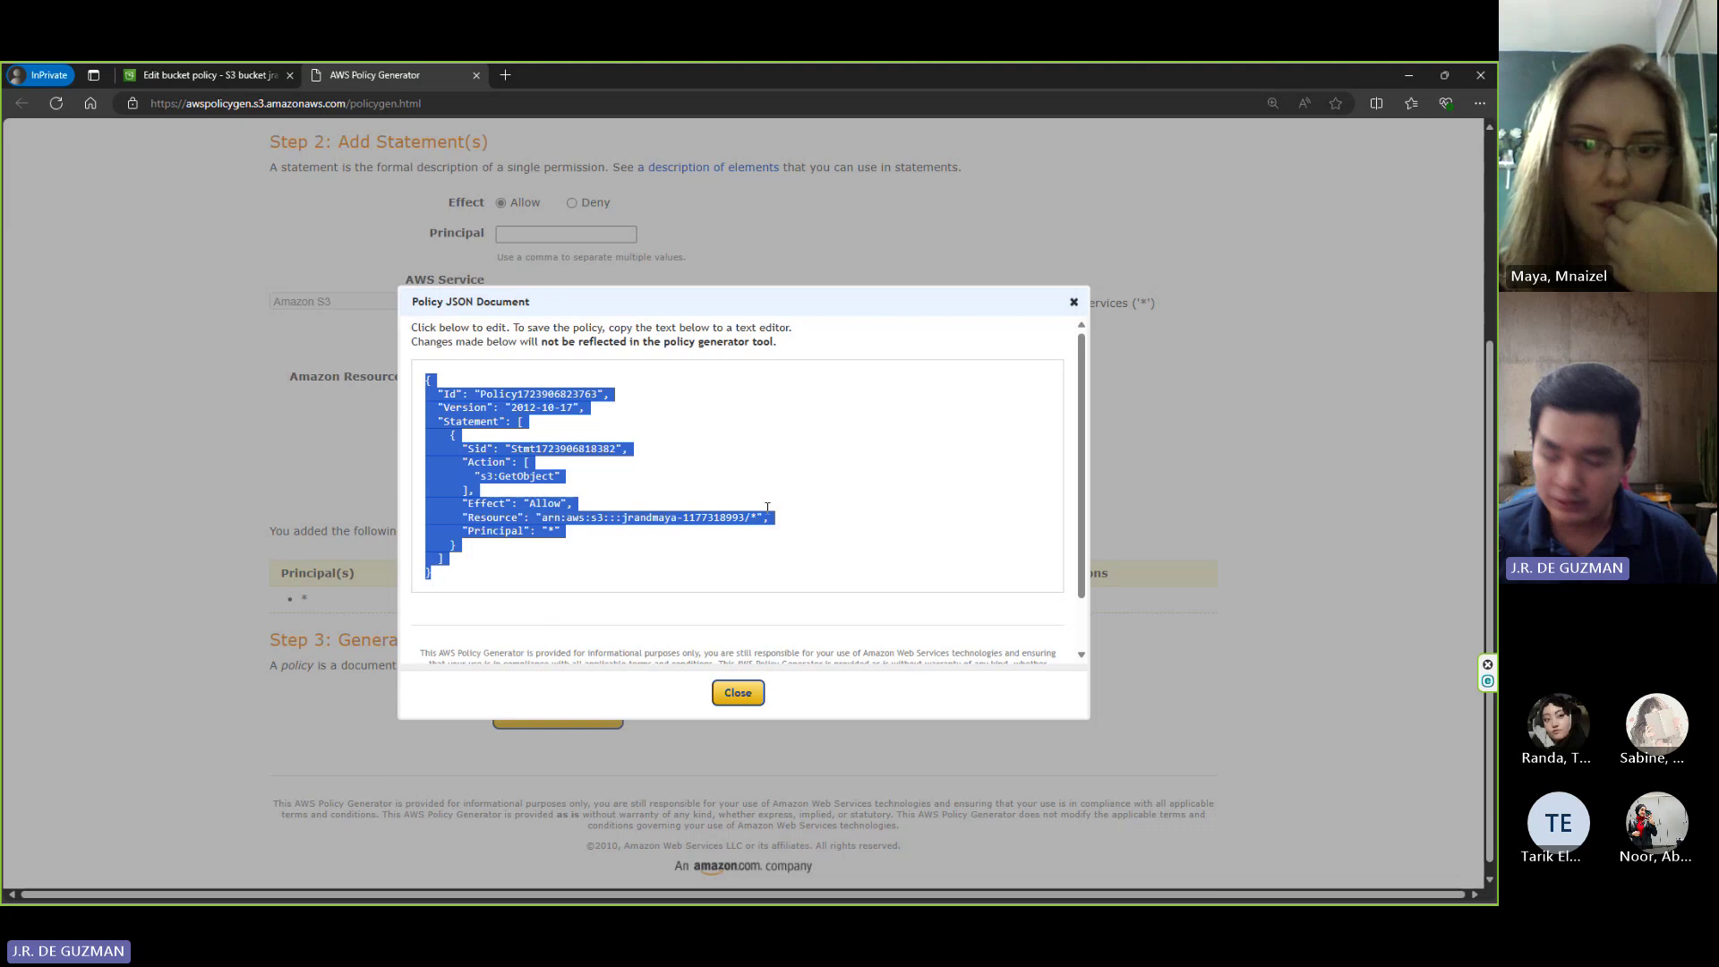
key("ctrl+c")
- Paste the generated policy JSON into the bucket's policy editor in the S3 console
left_click(219, 72)
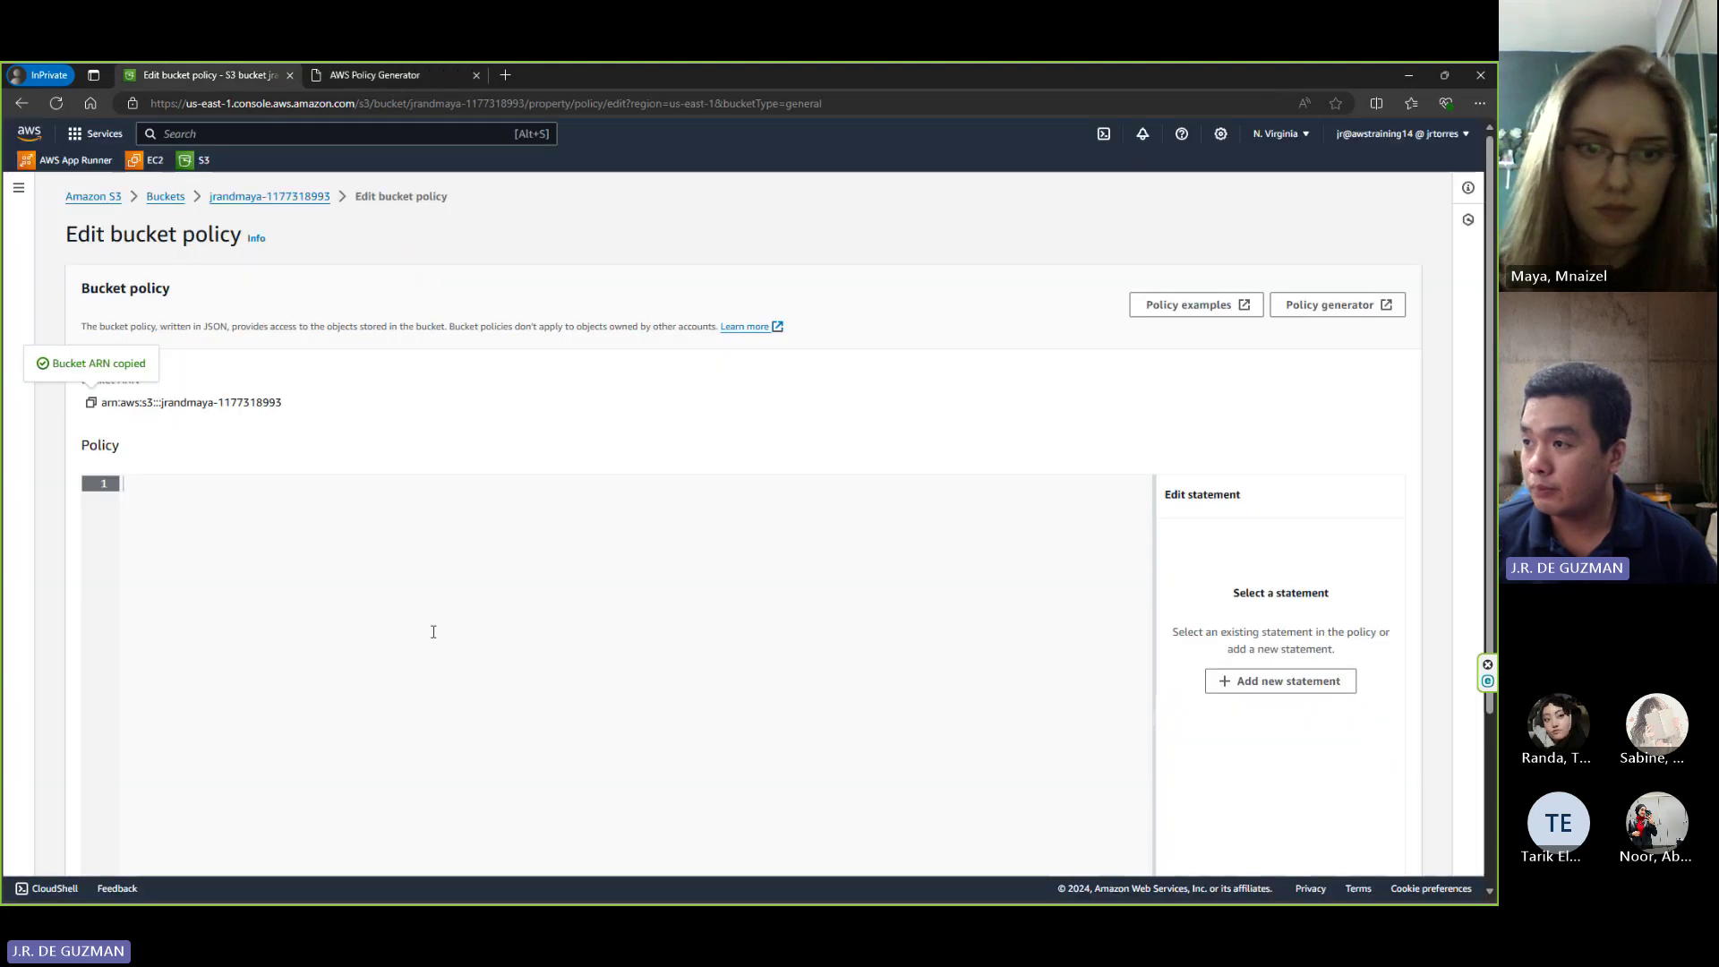
left_click(418, 632)
key("ctrl+v")
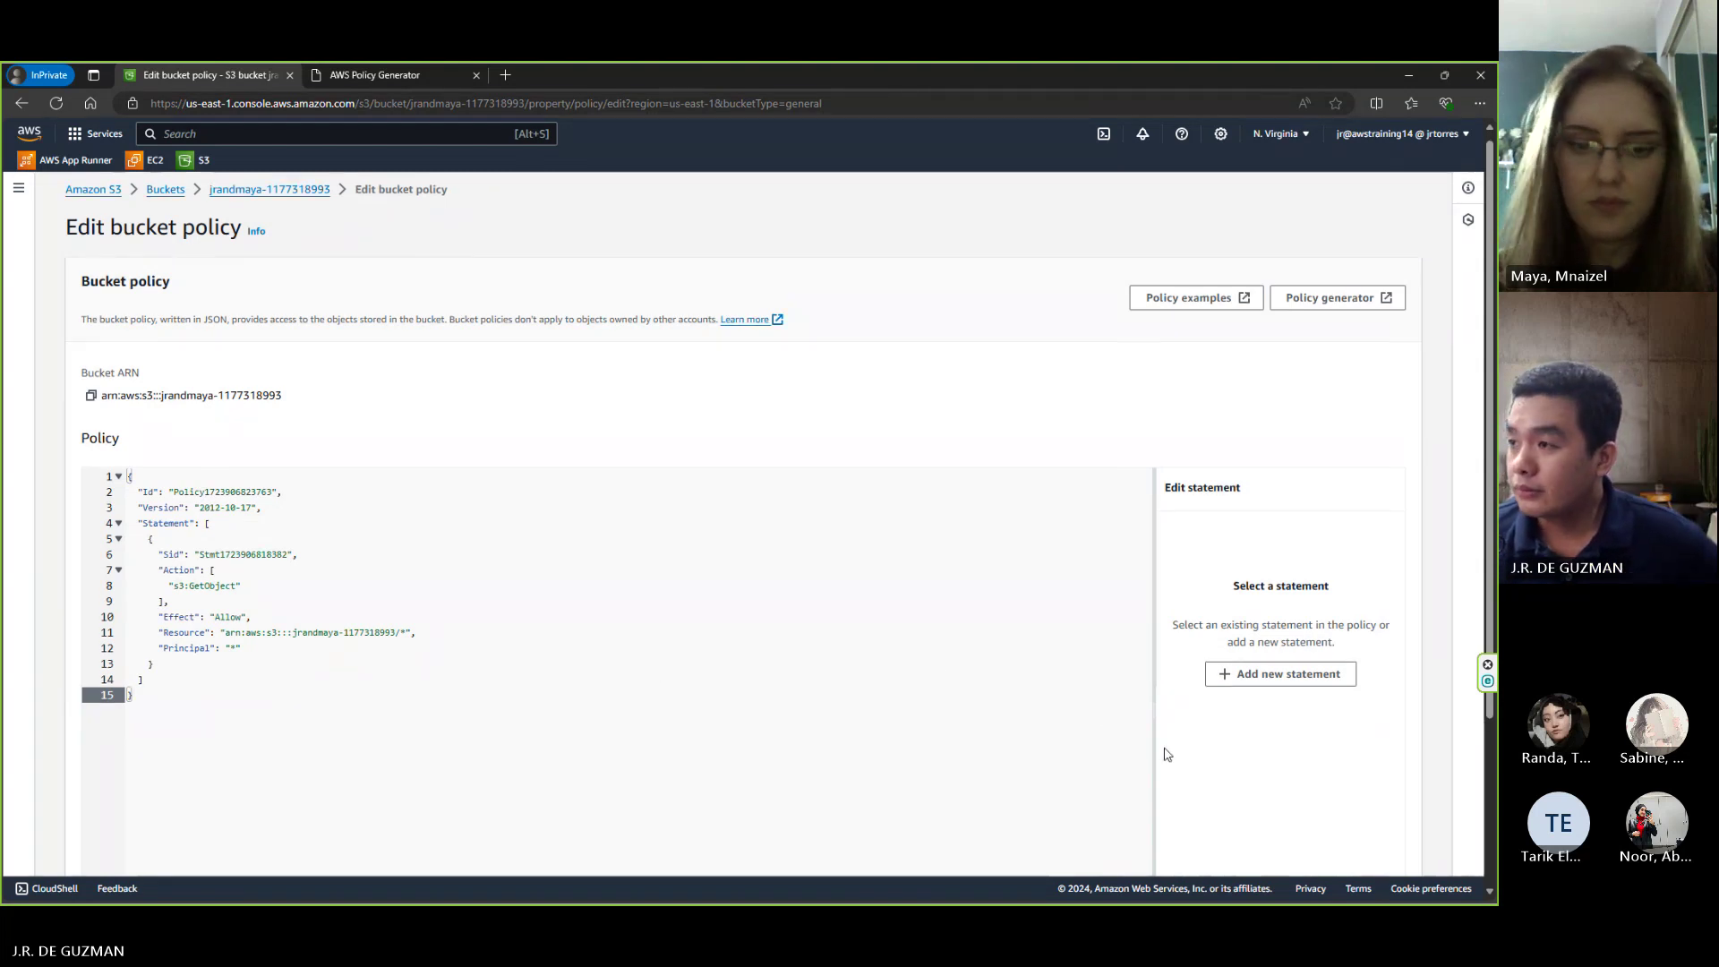
scroll(798, 638, "down", 3)
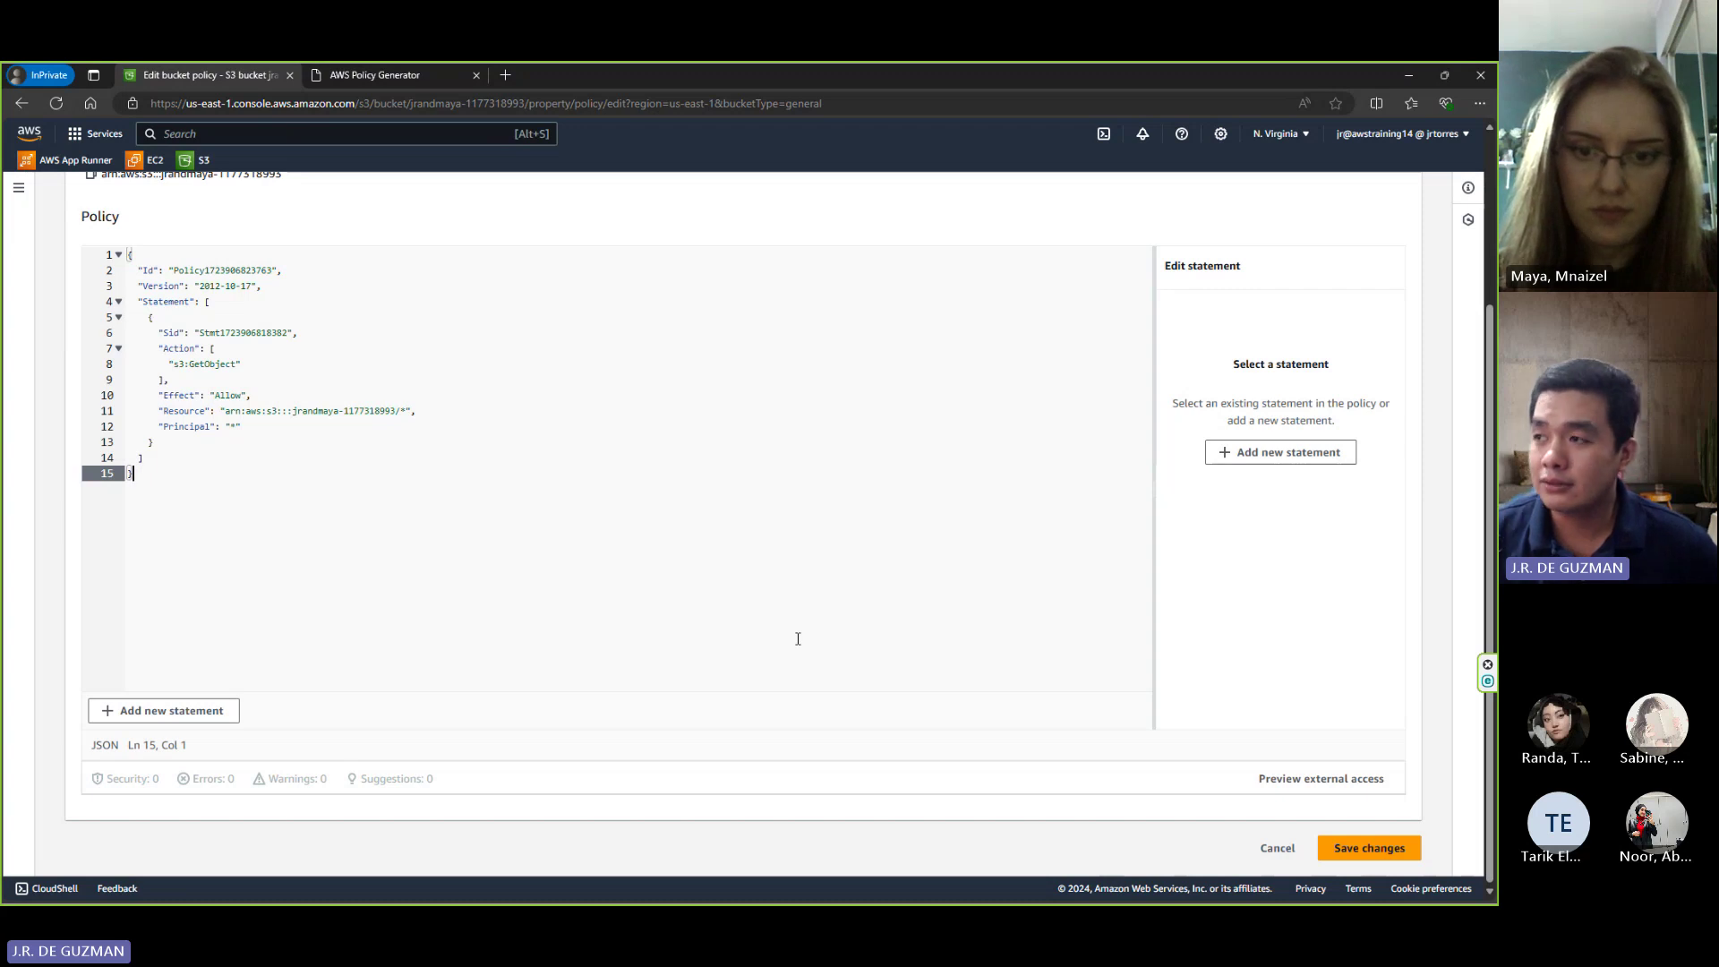
- Close the generated JSON document in the Policy Generator and return to the bucket policy editor
left_click(378, 79)
left_click(741, 697)
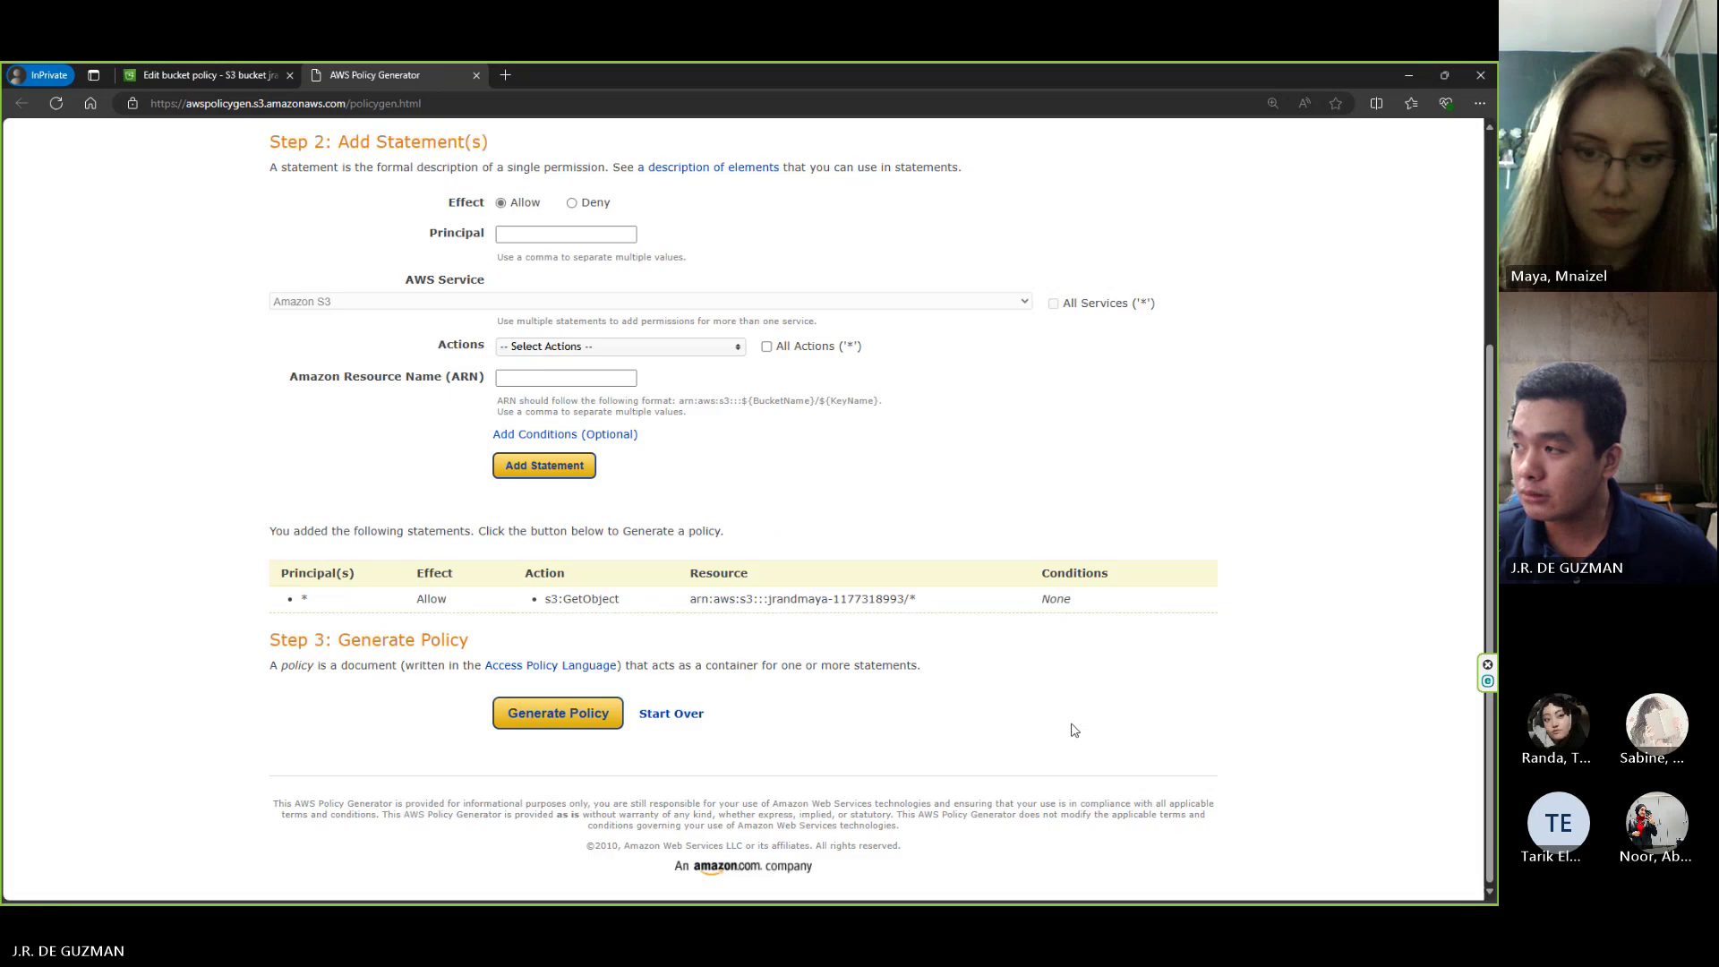
scroll(98, 635, "up", 4)
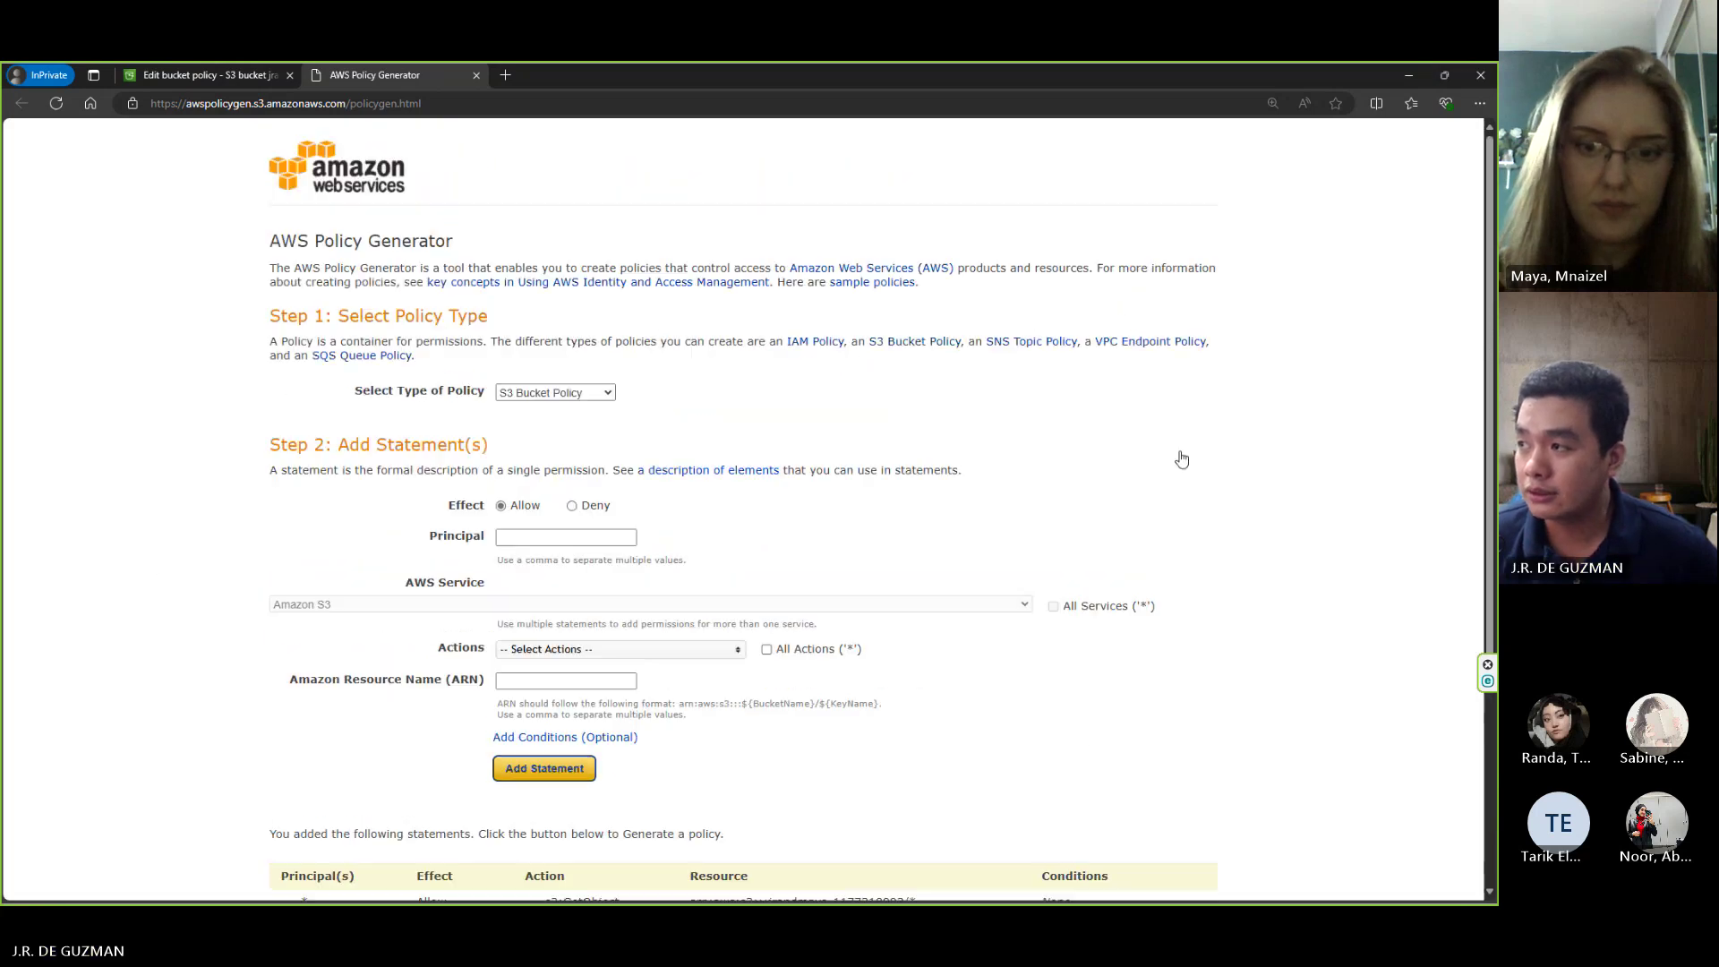
left_click(206, 68)
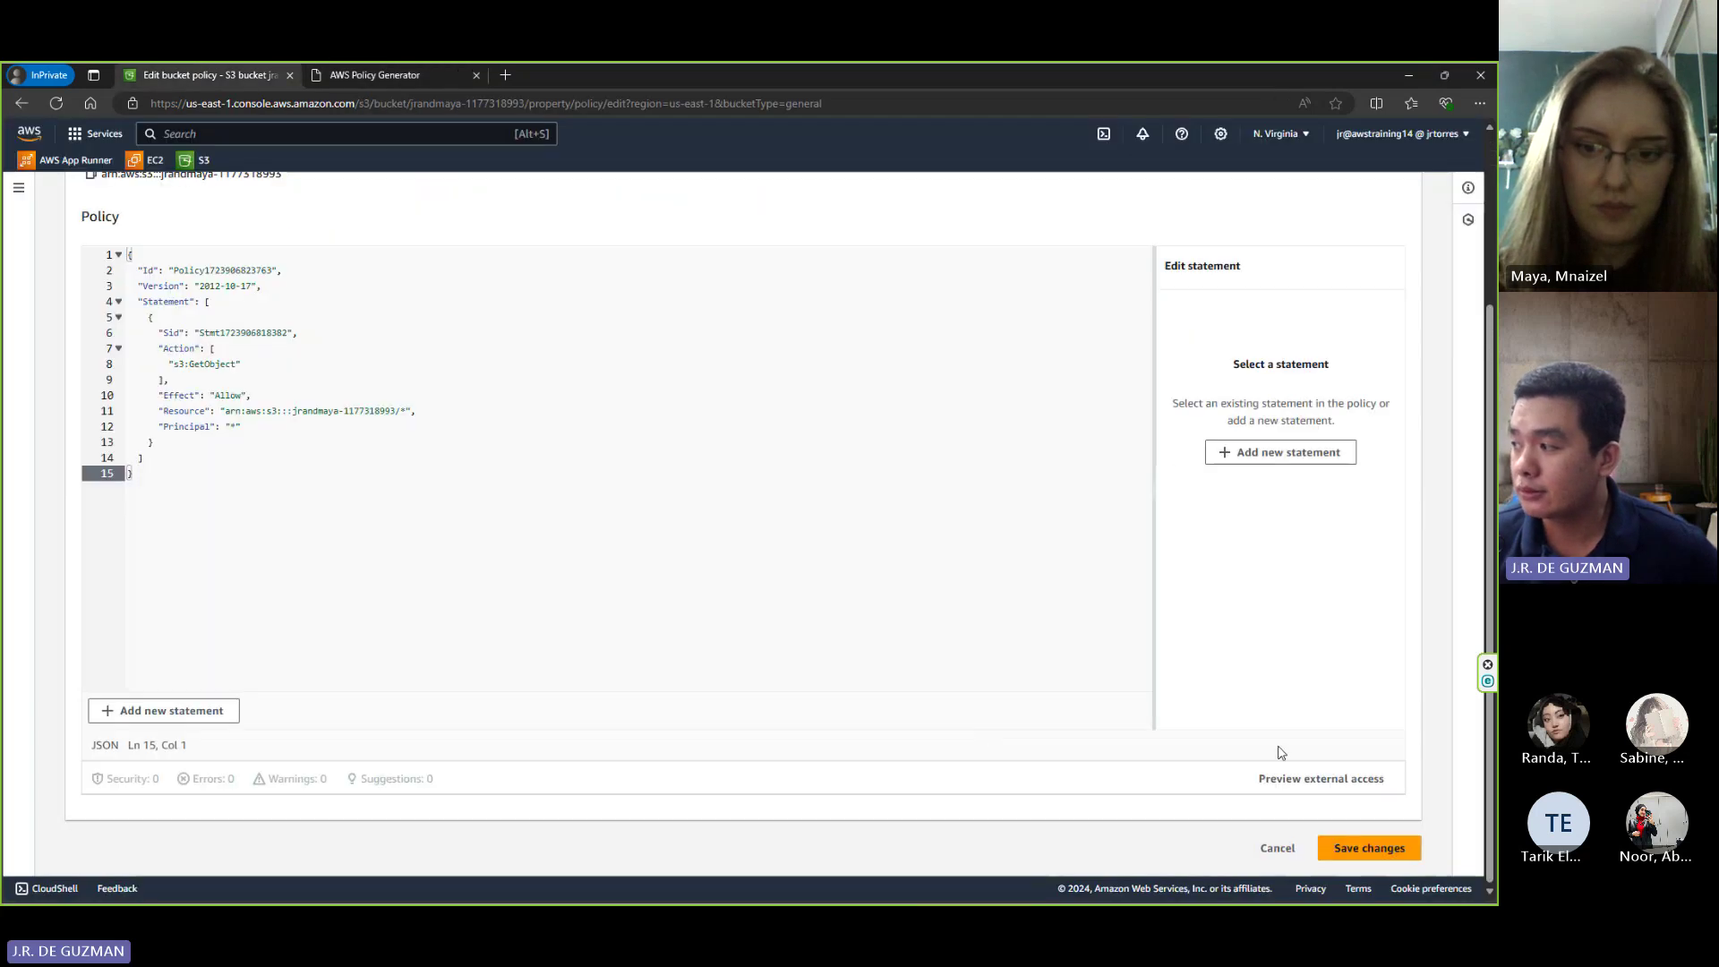
- Try to save the pasted bucket policy, and leave the policy editor
scroll(1240, 721, "up", 3)
scroll(1241, 720, "down", 3)
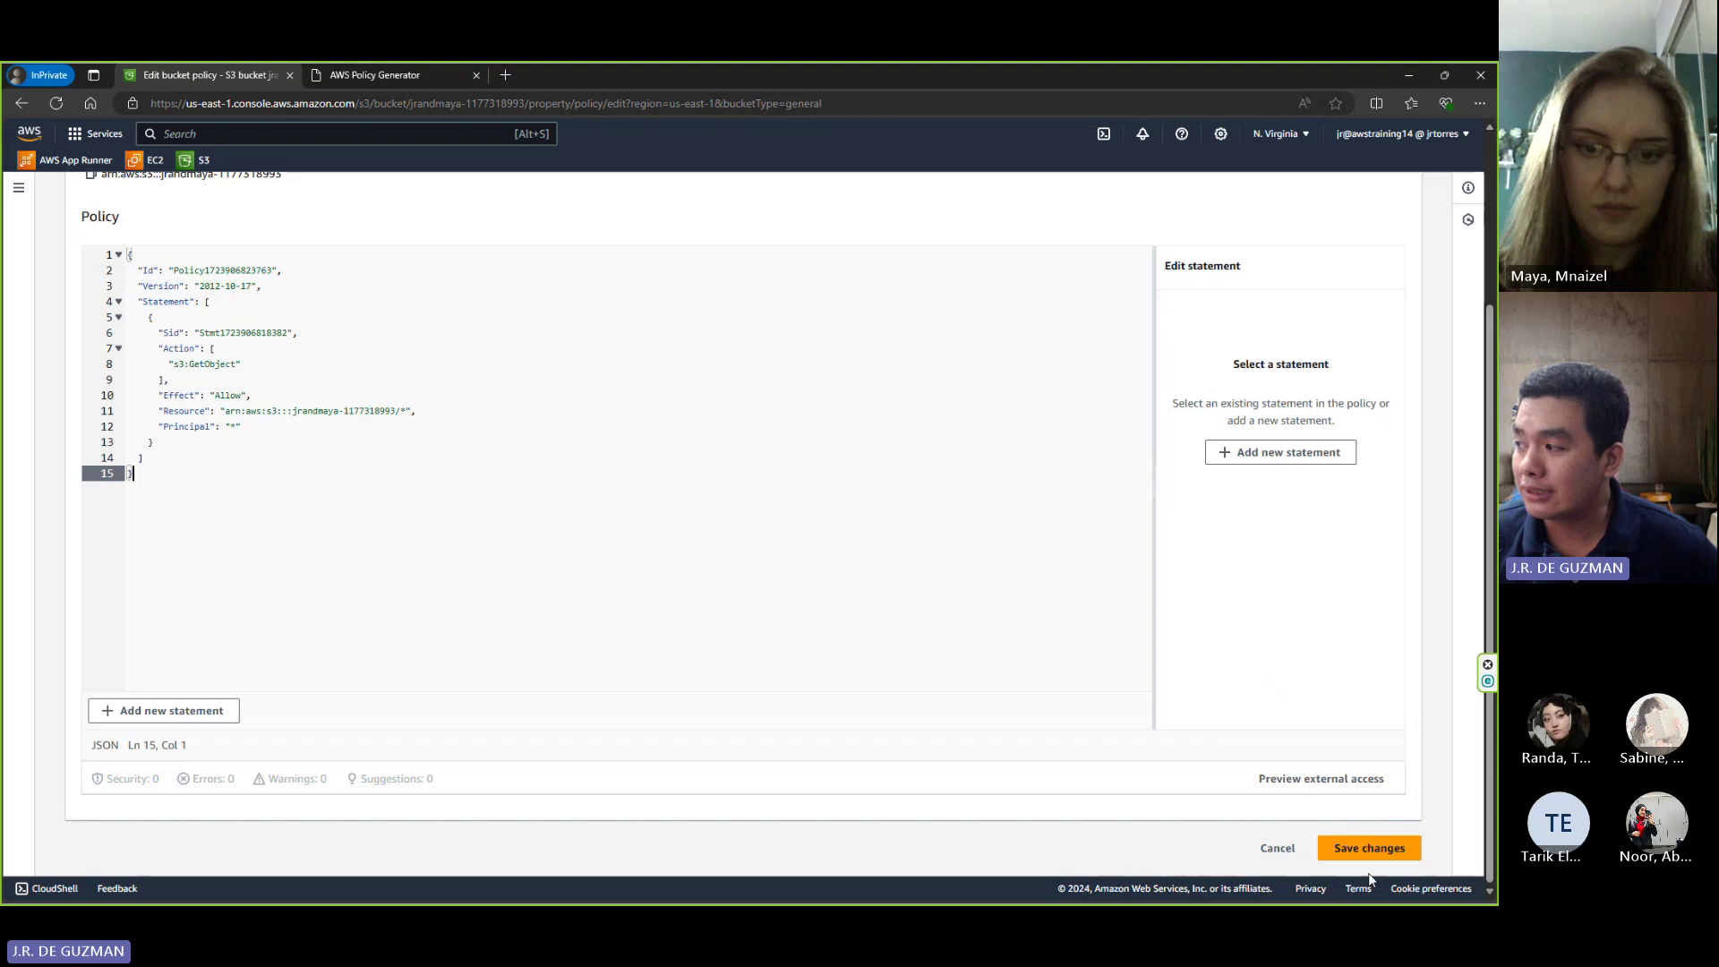
left_click(1354, 851)
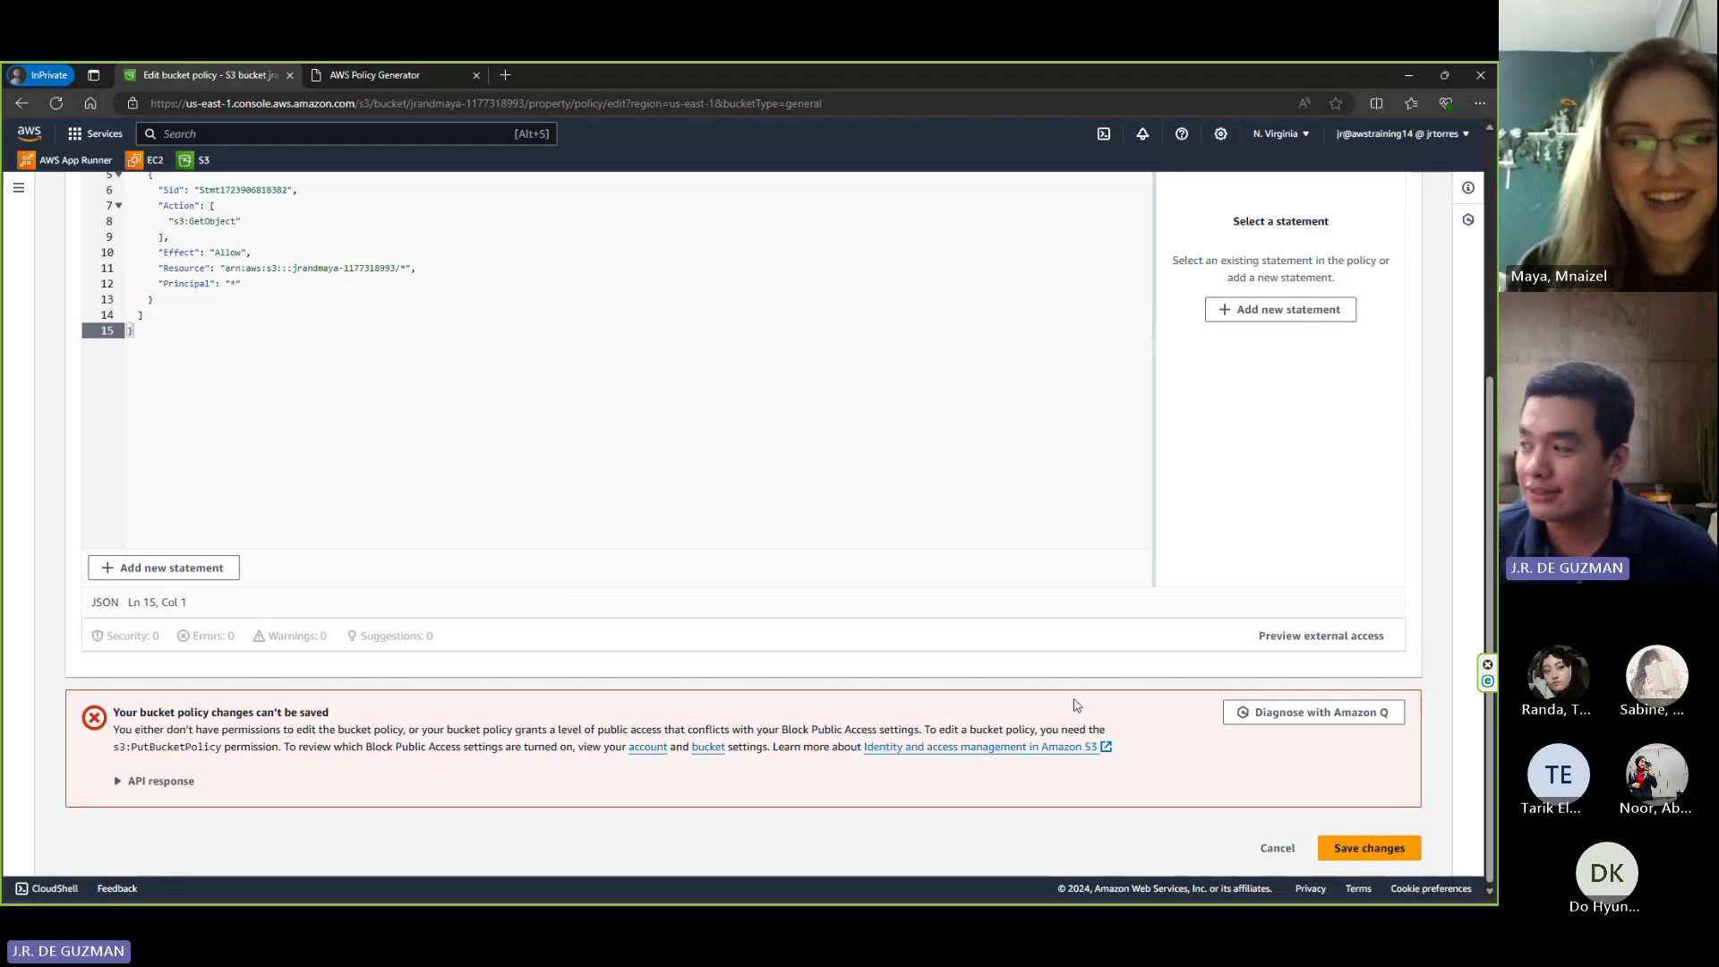
left_click(1277, 847)
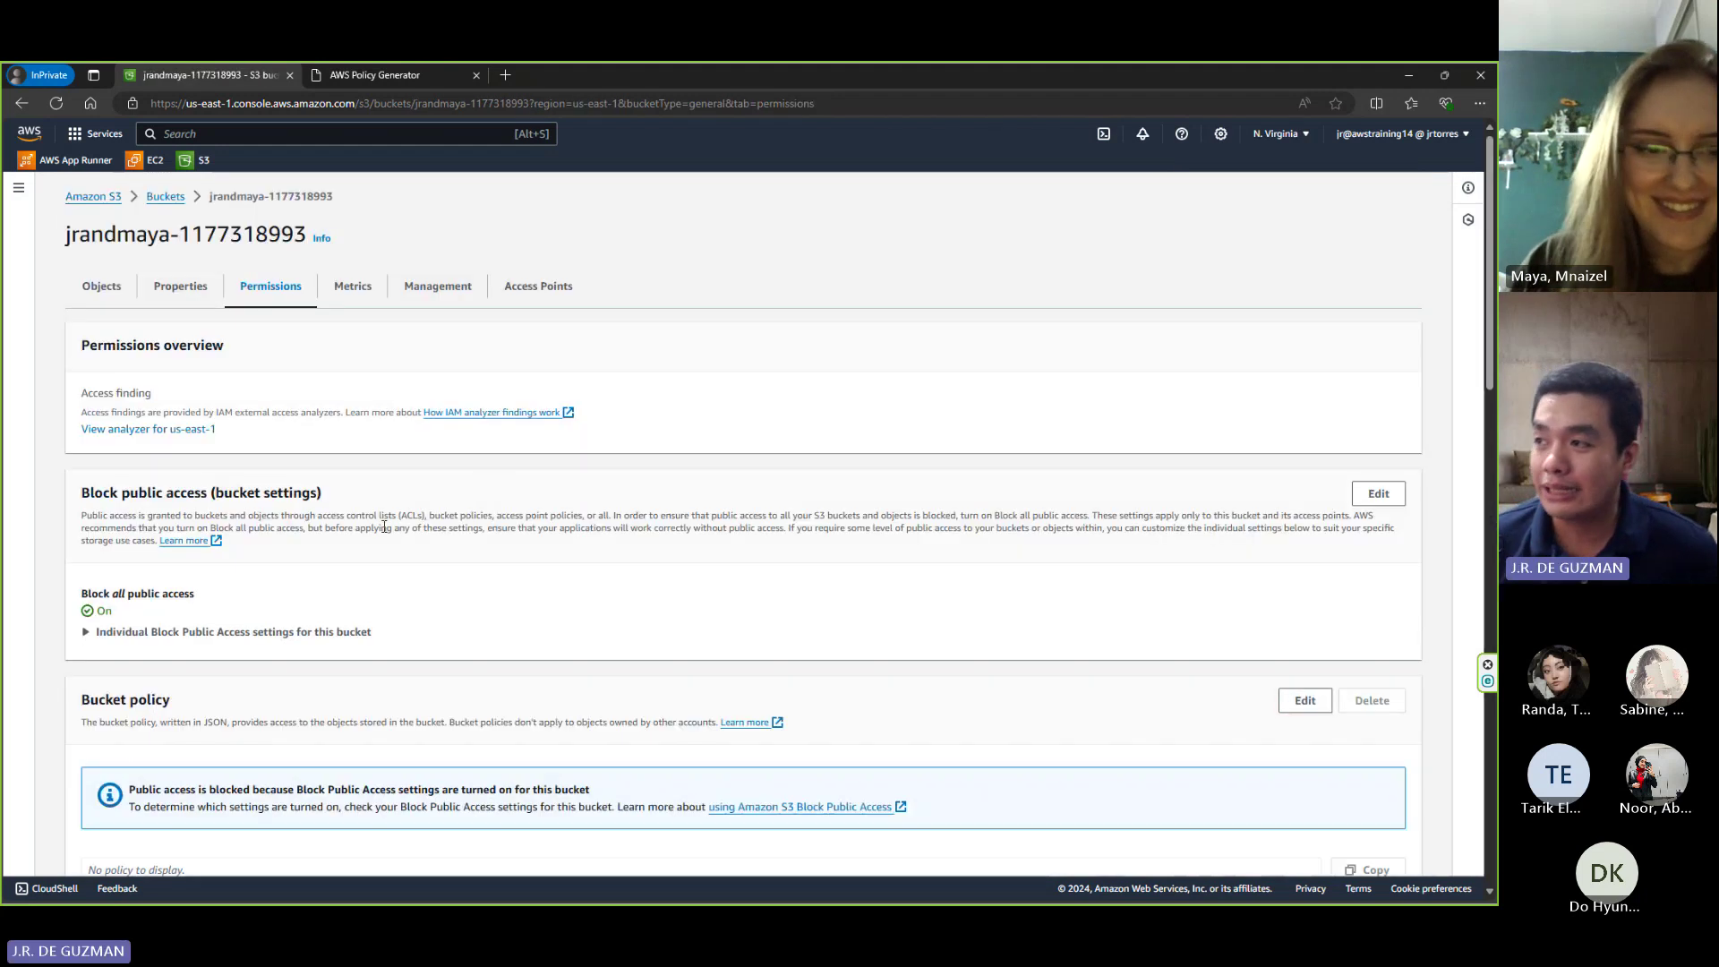
- Turn off Block all public access for the bucket, entering "confirm" to approve the change
scroll(652, 712, "down", 3)
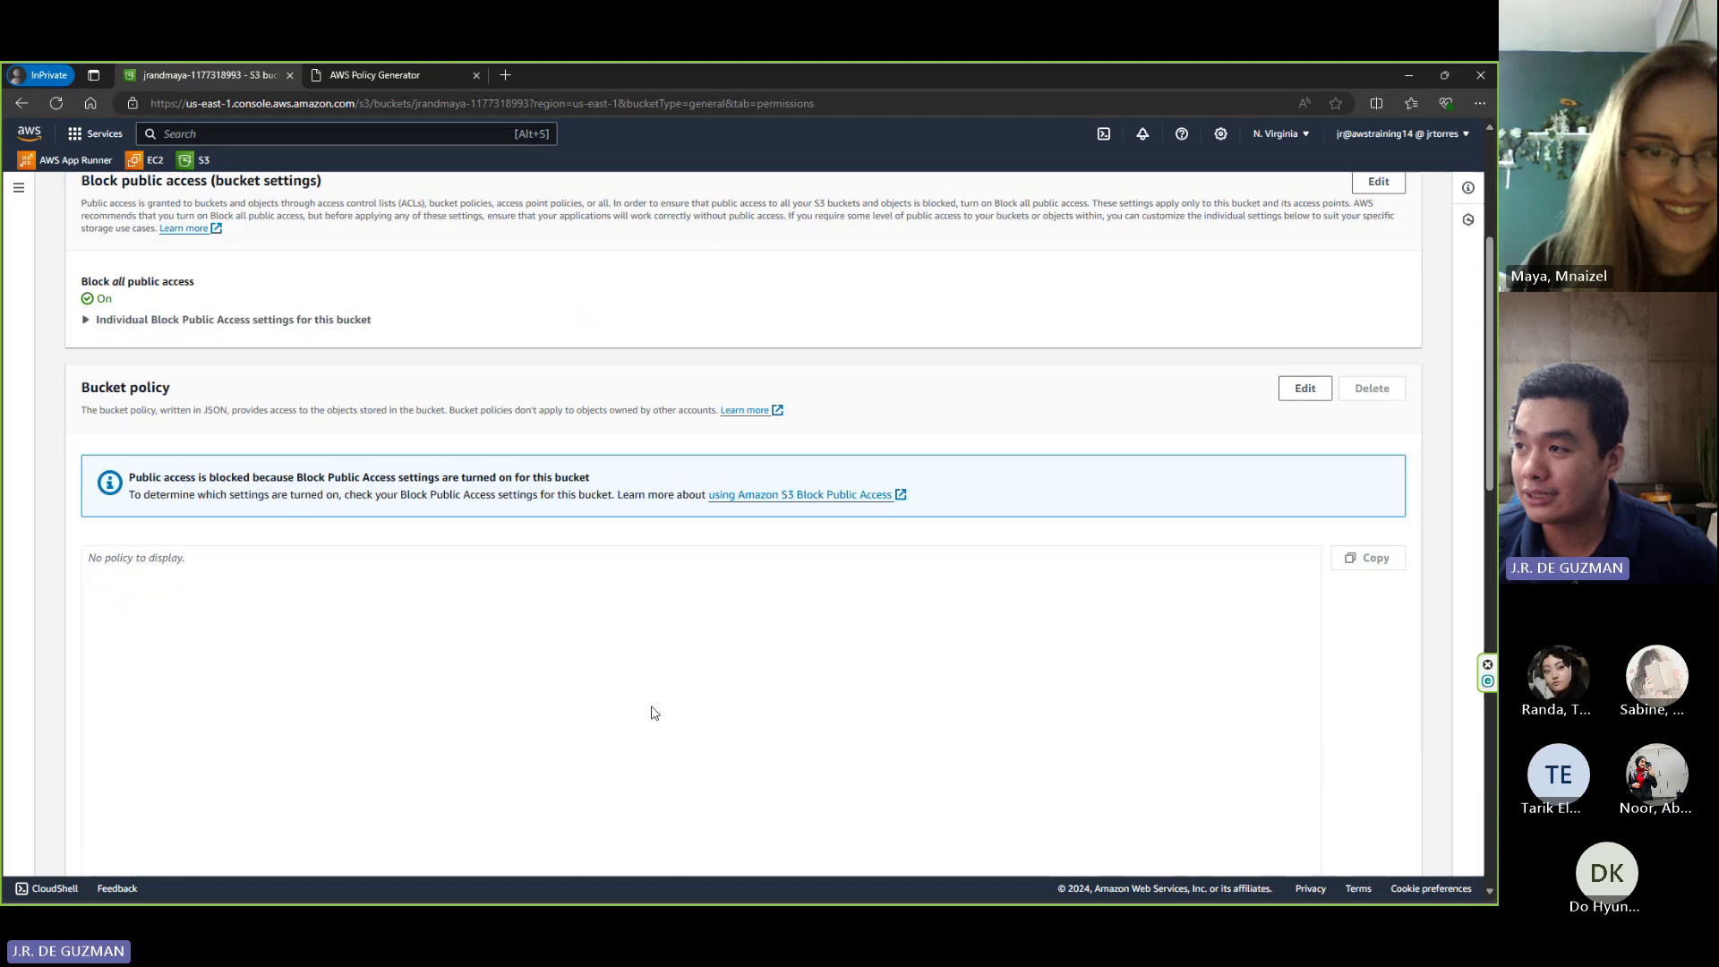
scroll(141, 570, "up", 4)
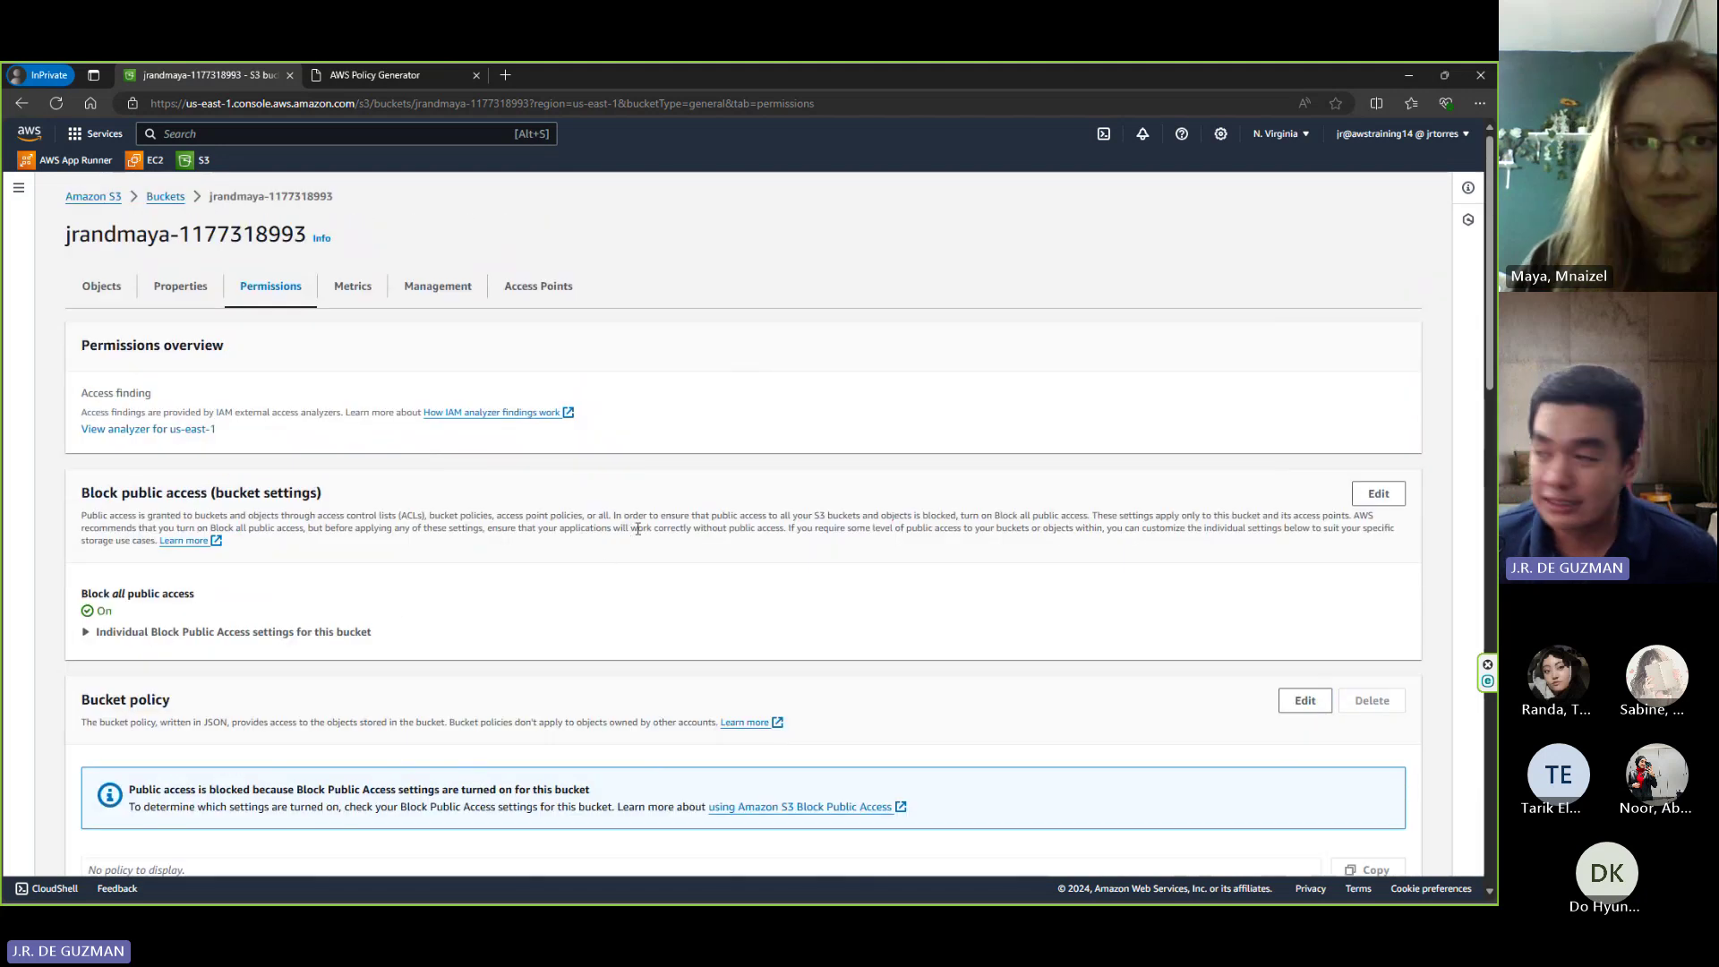
left_click(1356, 493)
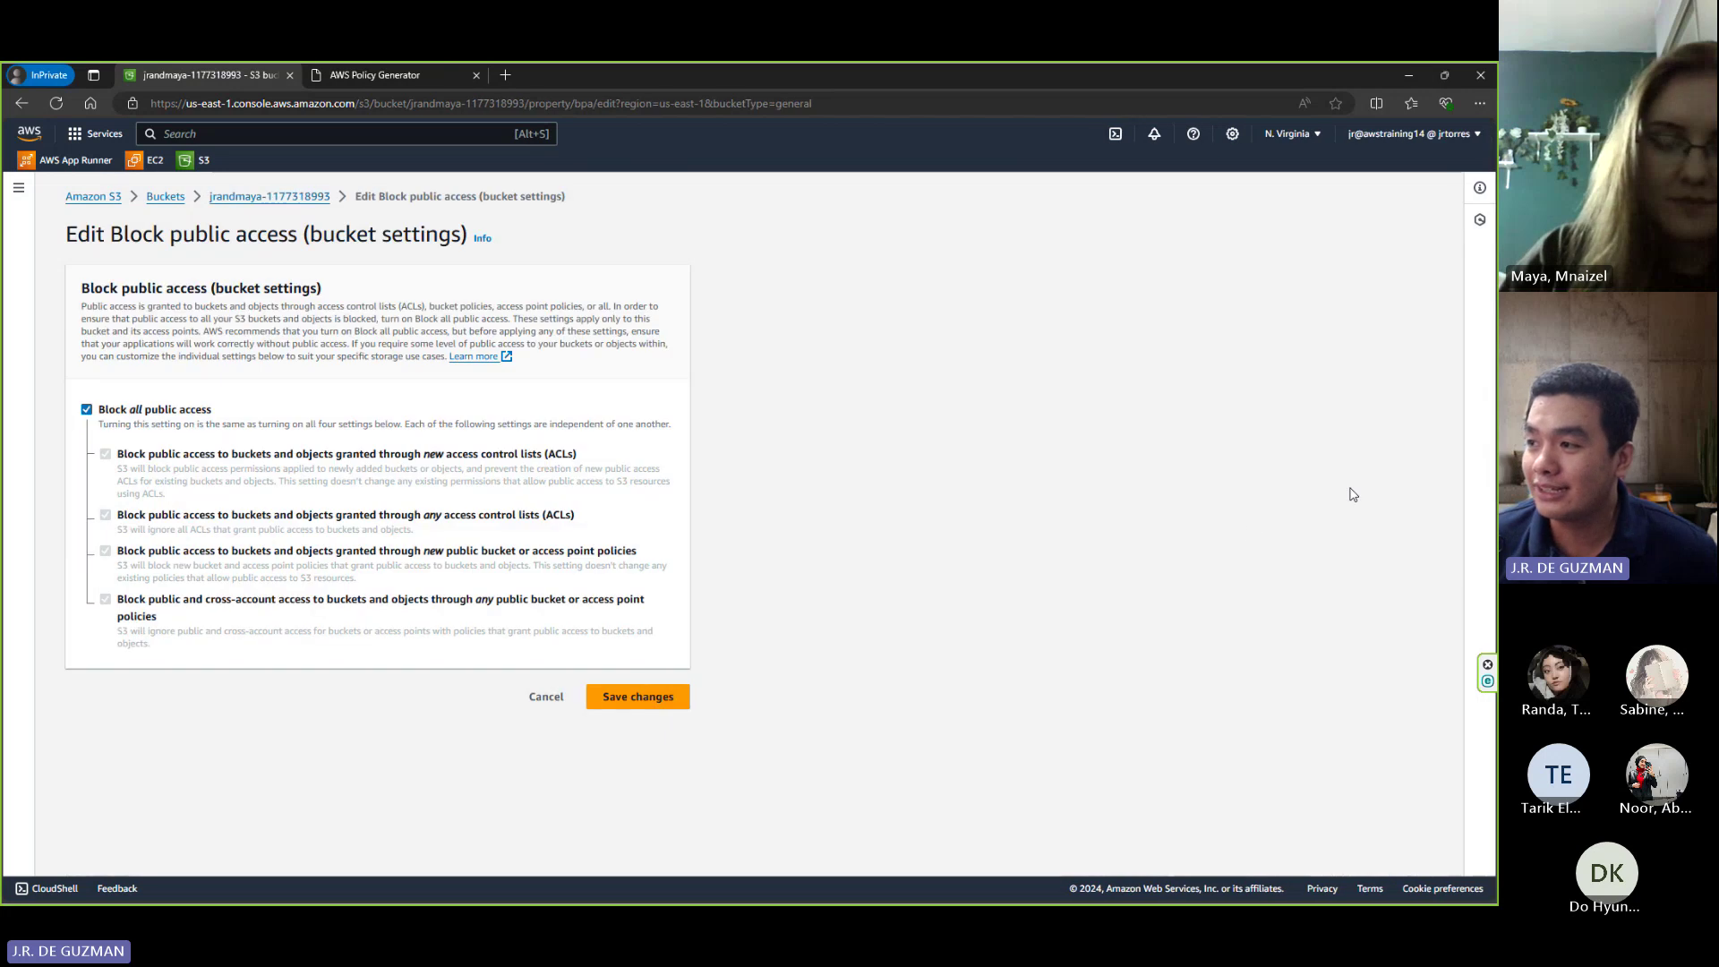
left_click(86, 409)
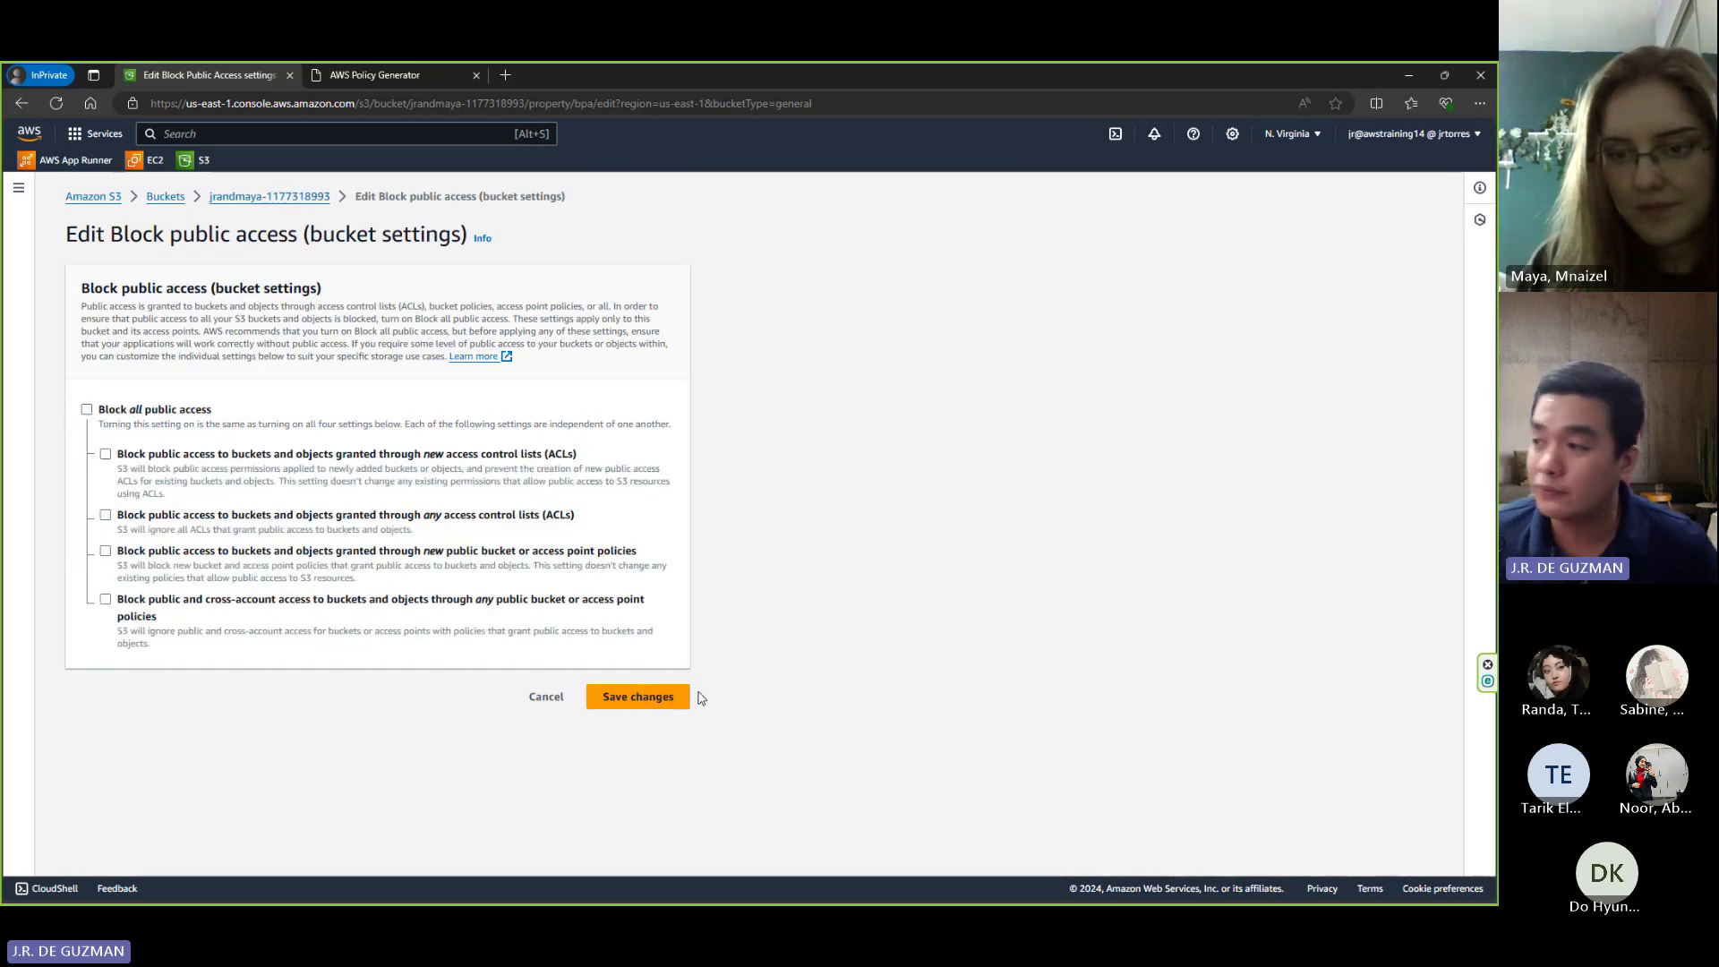
left_click(669, 706)
left_click(645, 566)
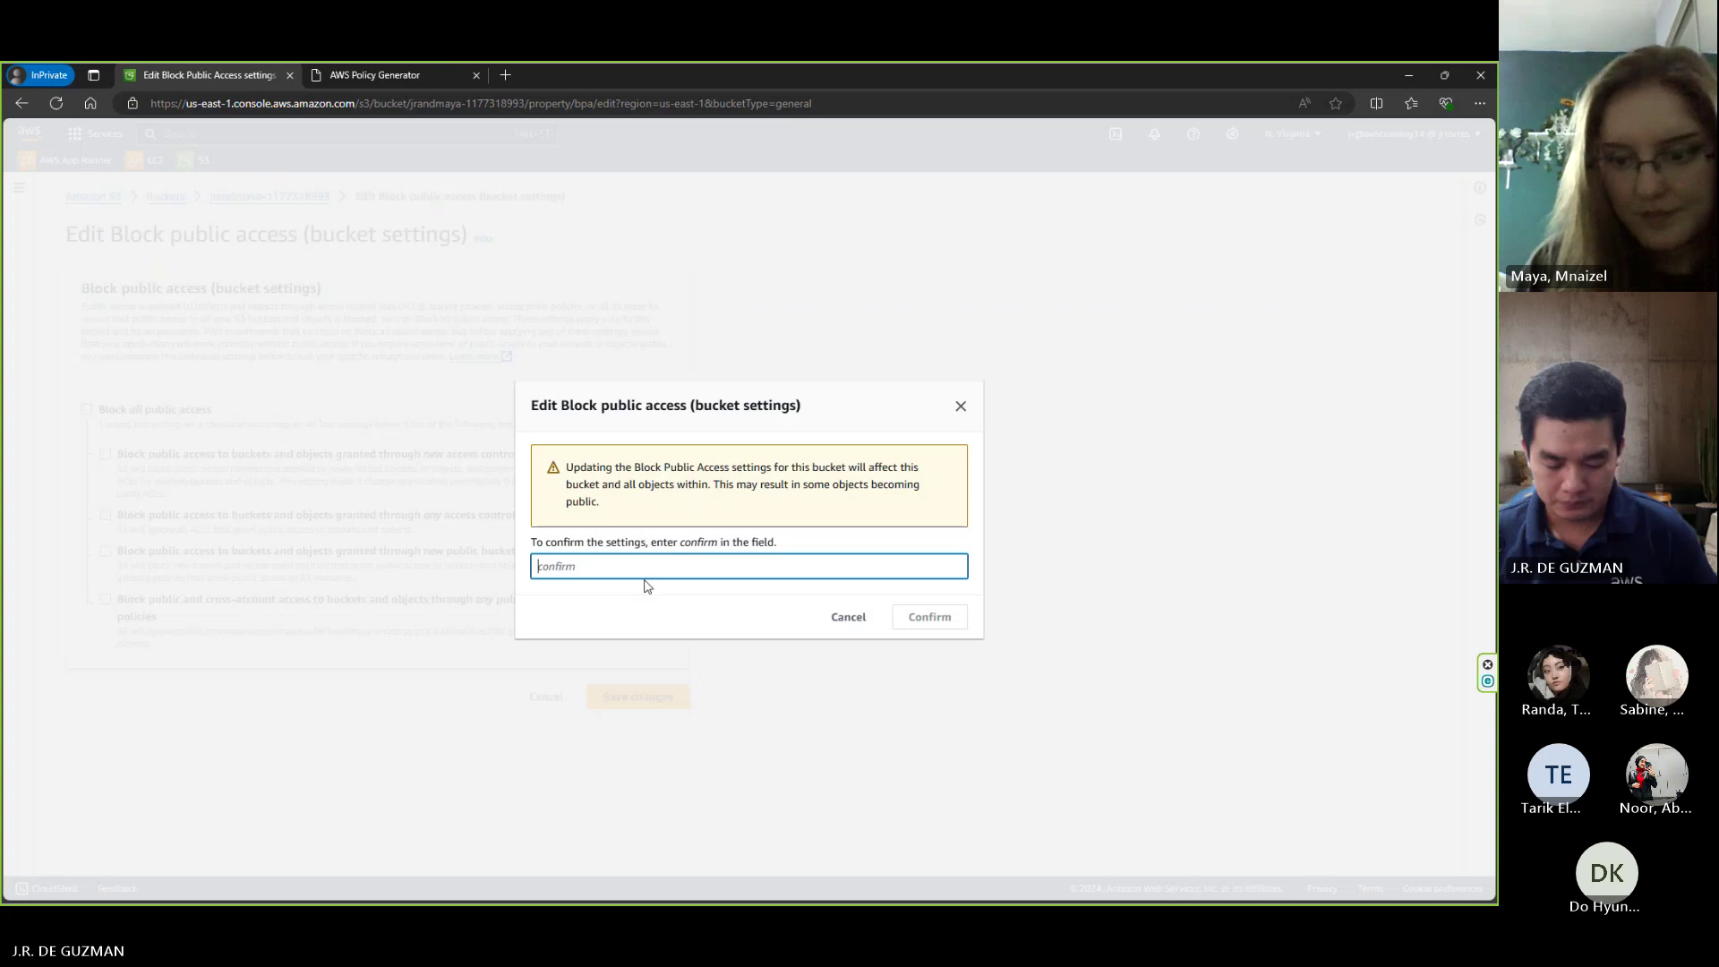
type("confirm")
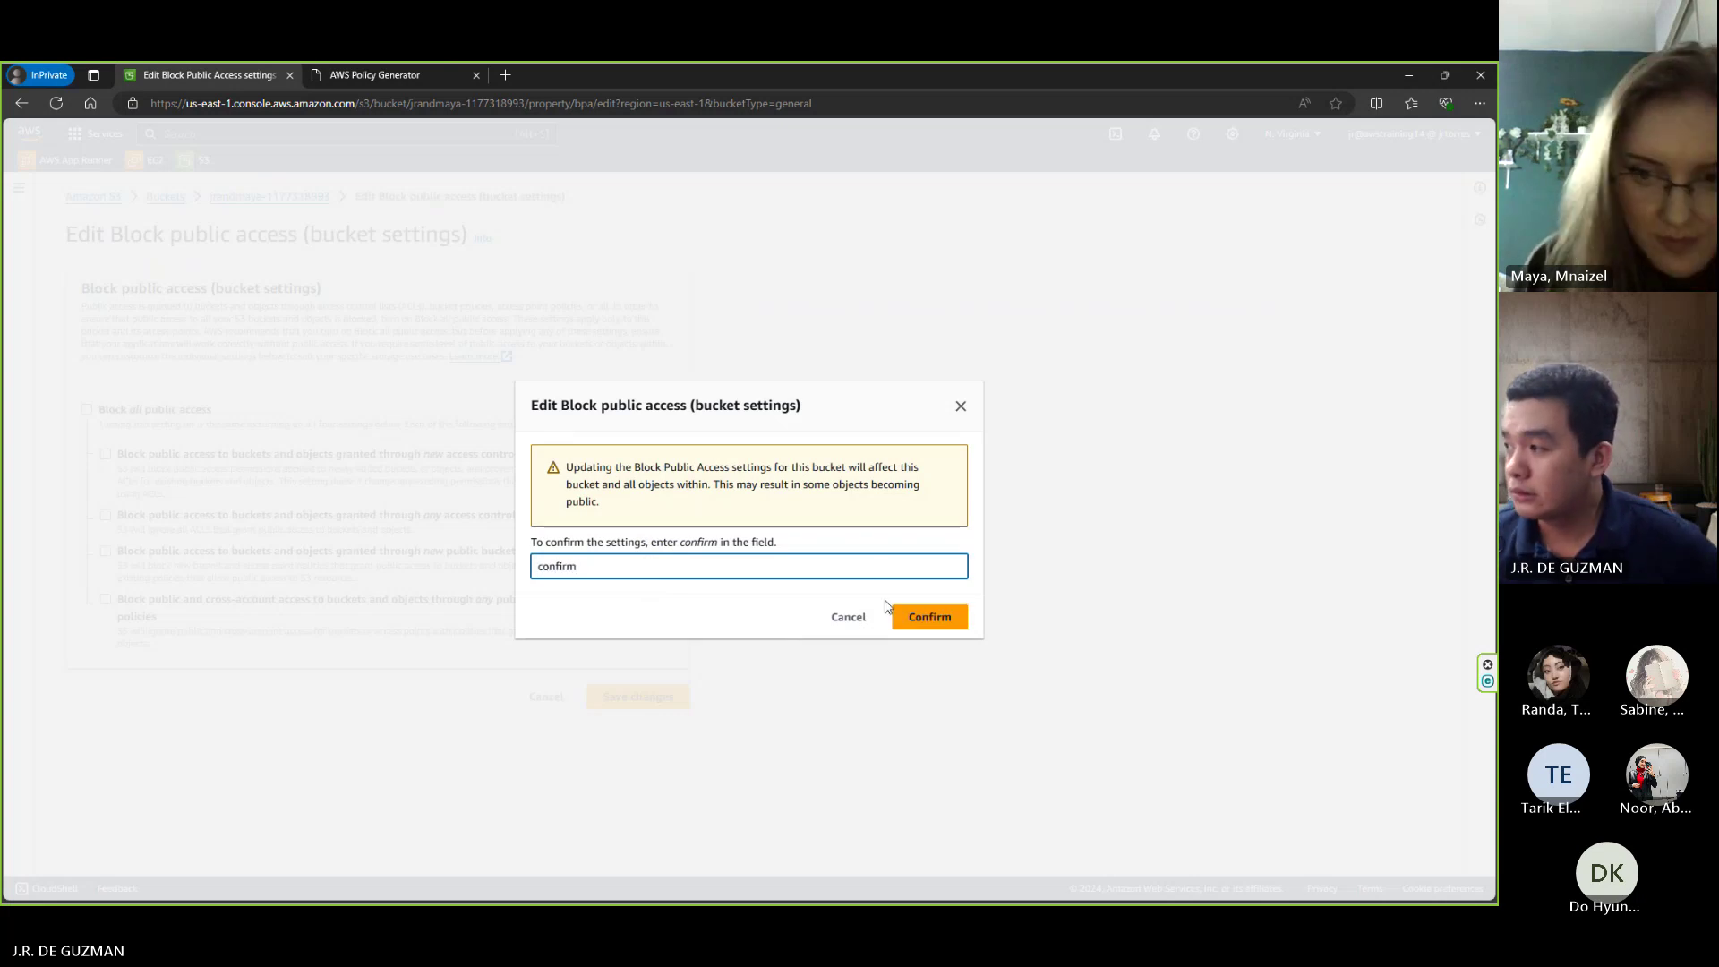
left_click(929, 617)
- Edit the bucket policy again, paste in the generated GetObject policy JSON and save it
scroll(516, 511, "down", 3)
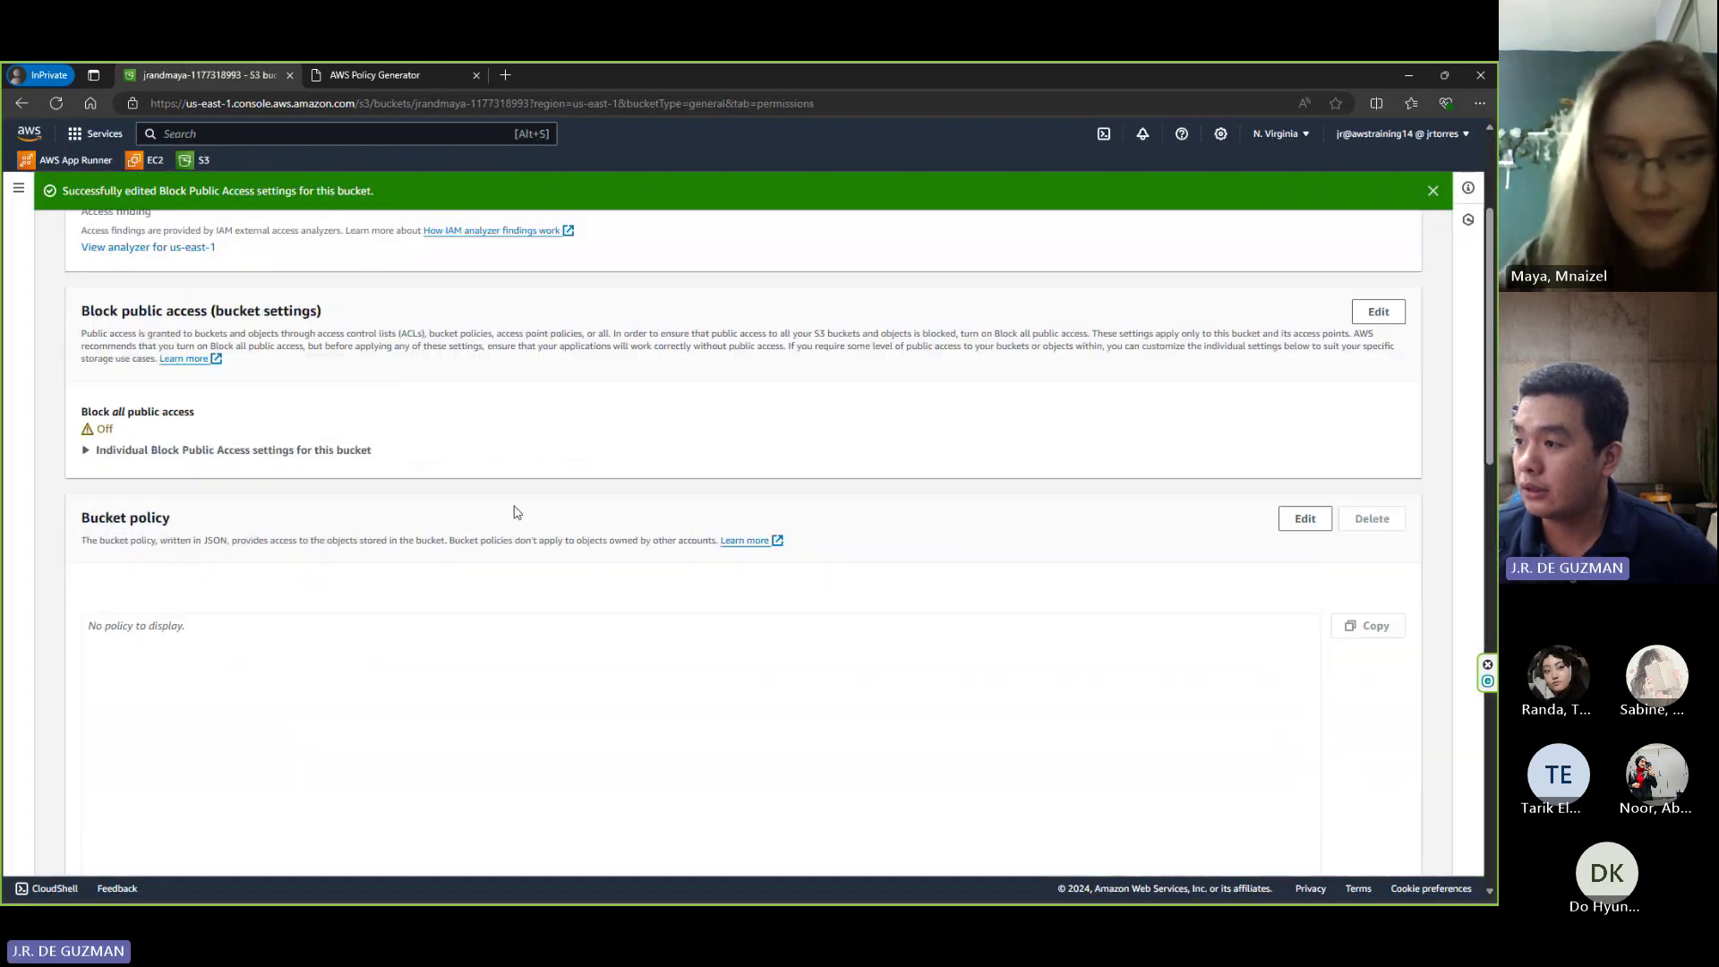
scroll(517, 511, "down", 1)
left_click(1300, 424)
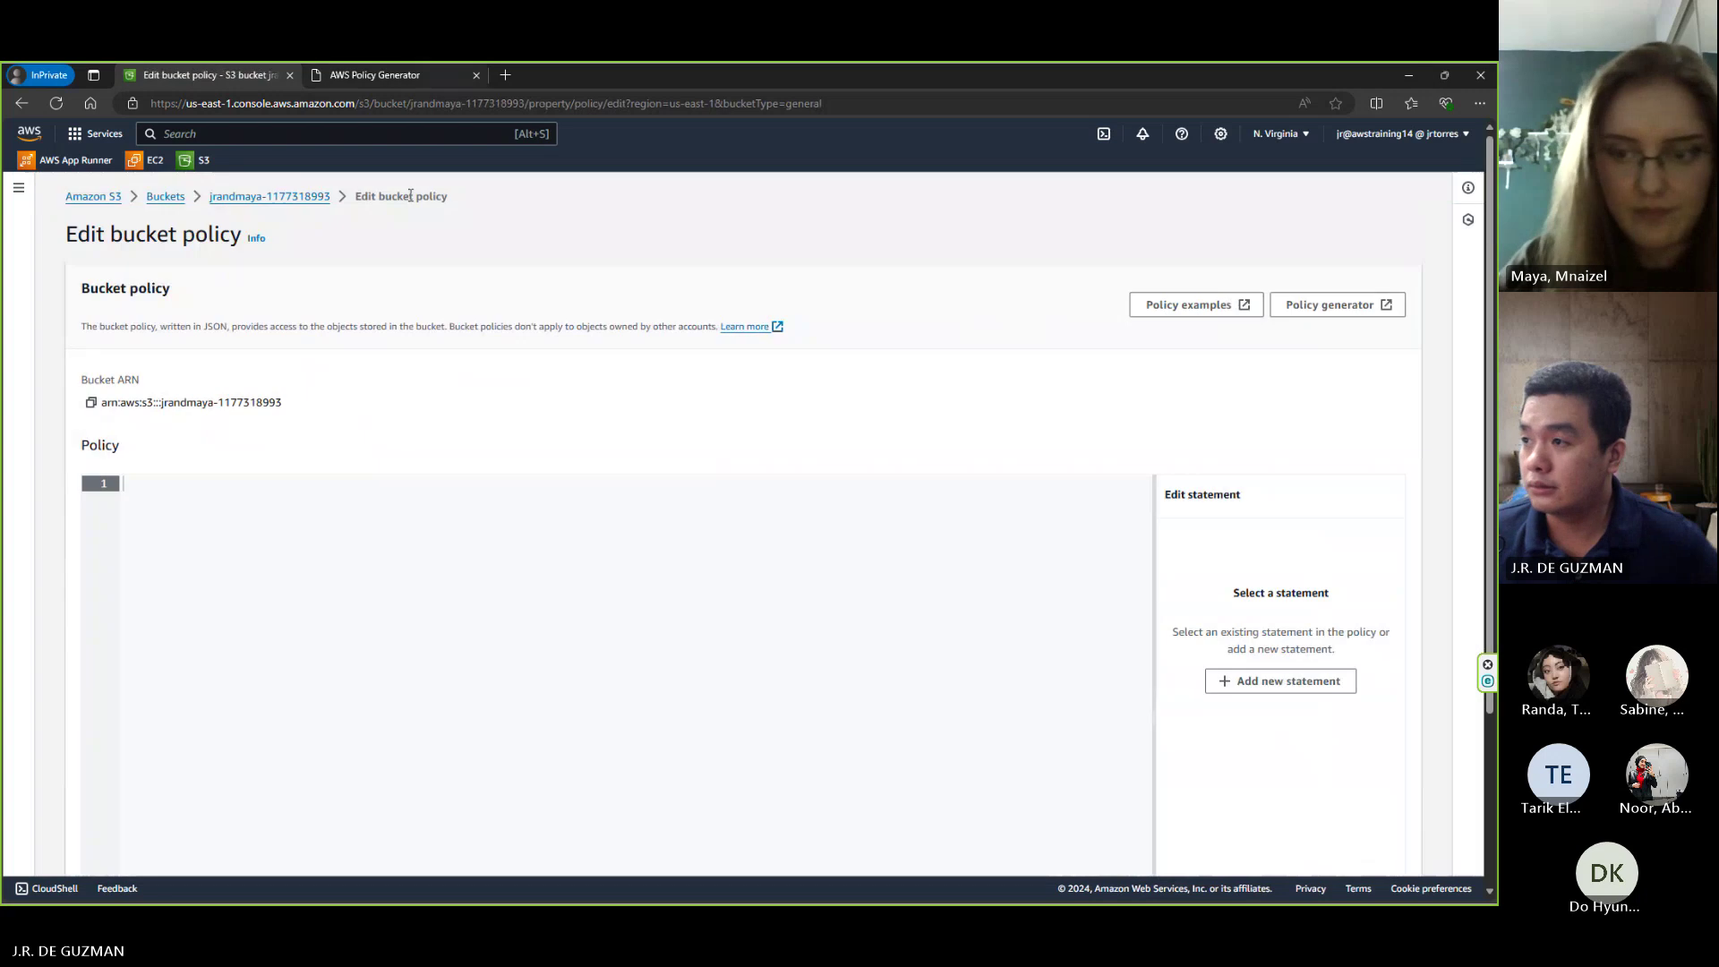
key("ctrl+v")
scroll(1286, 794, "down", 3)
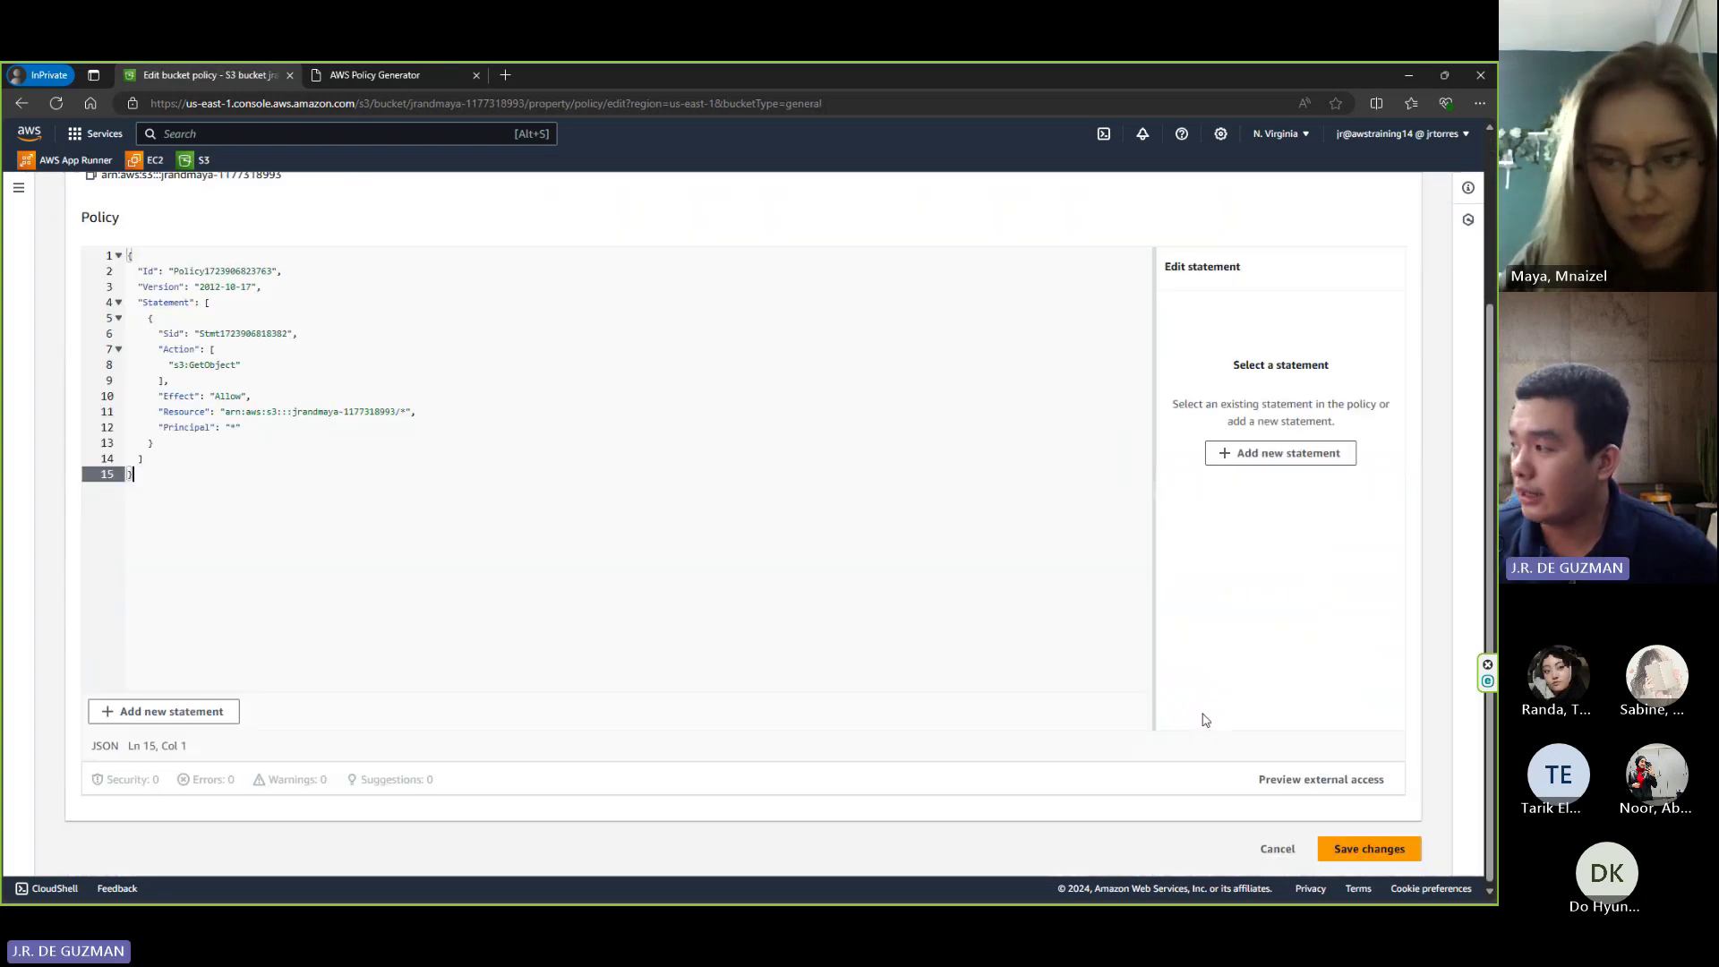
left_click(1365, 847)
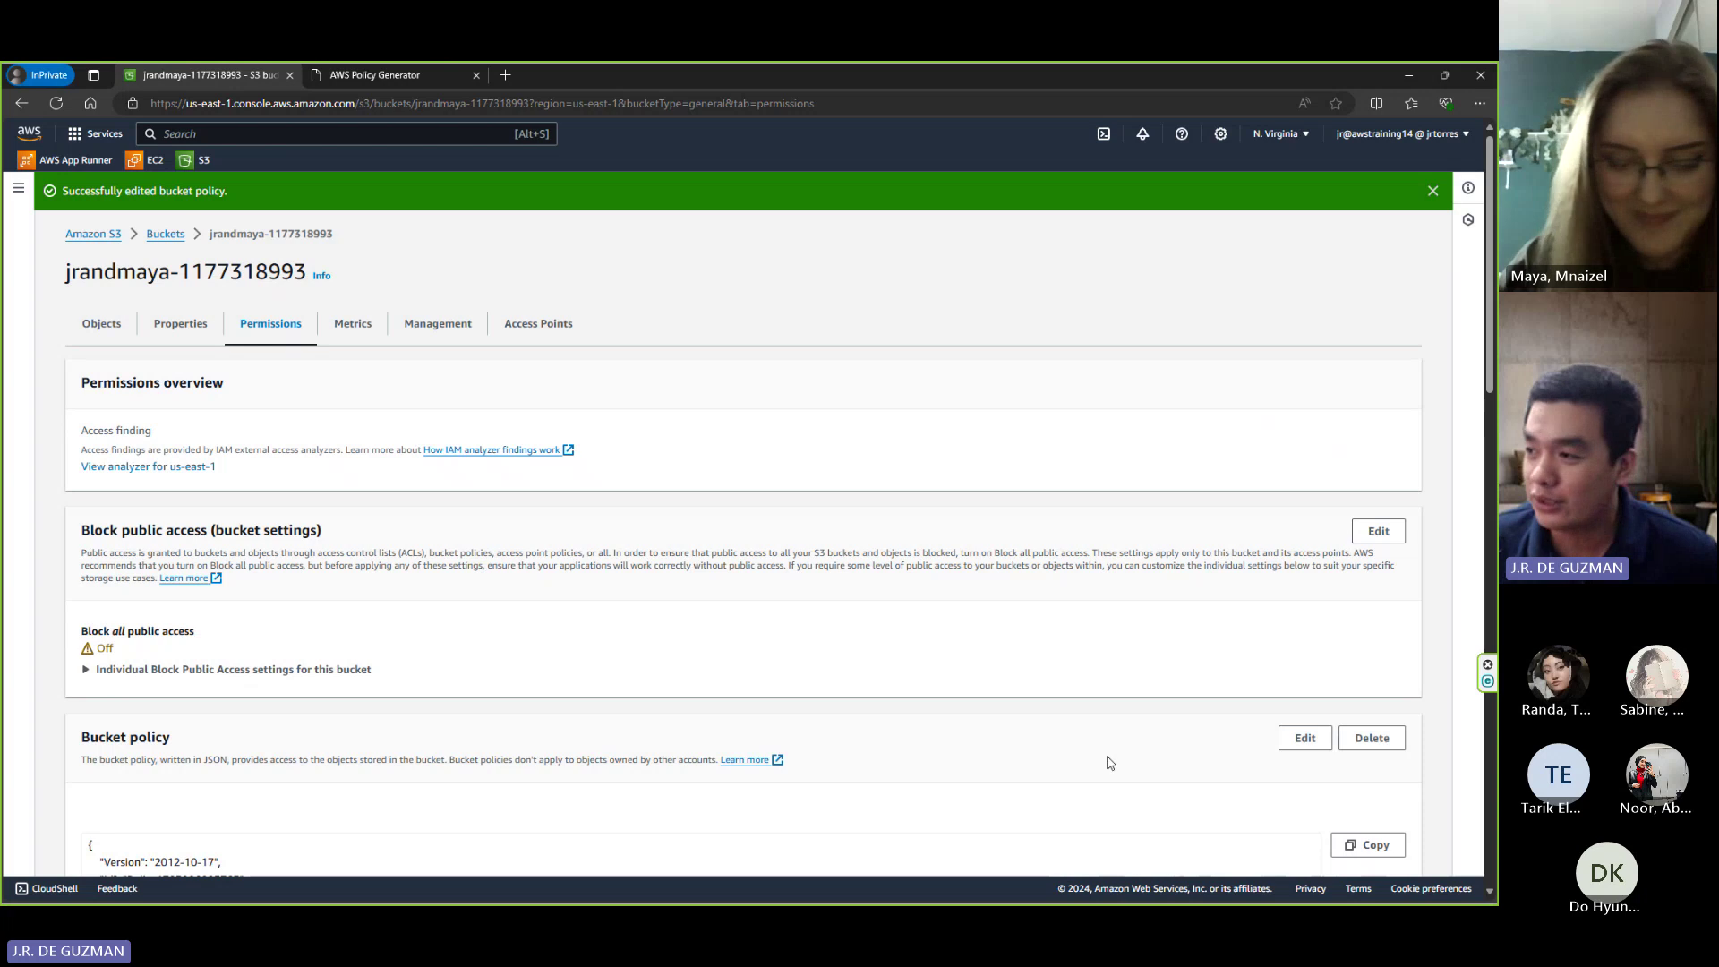
scroll(1092, 705, "down", 2)
scroll(1092, 706, "down", 1)
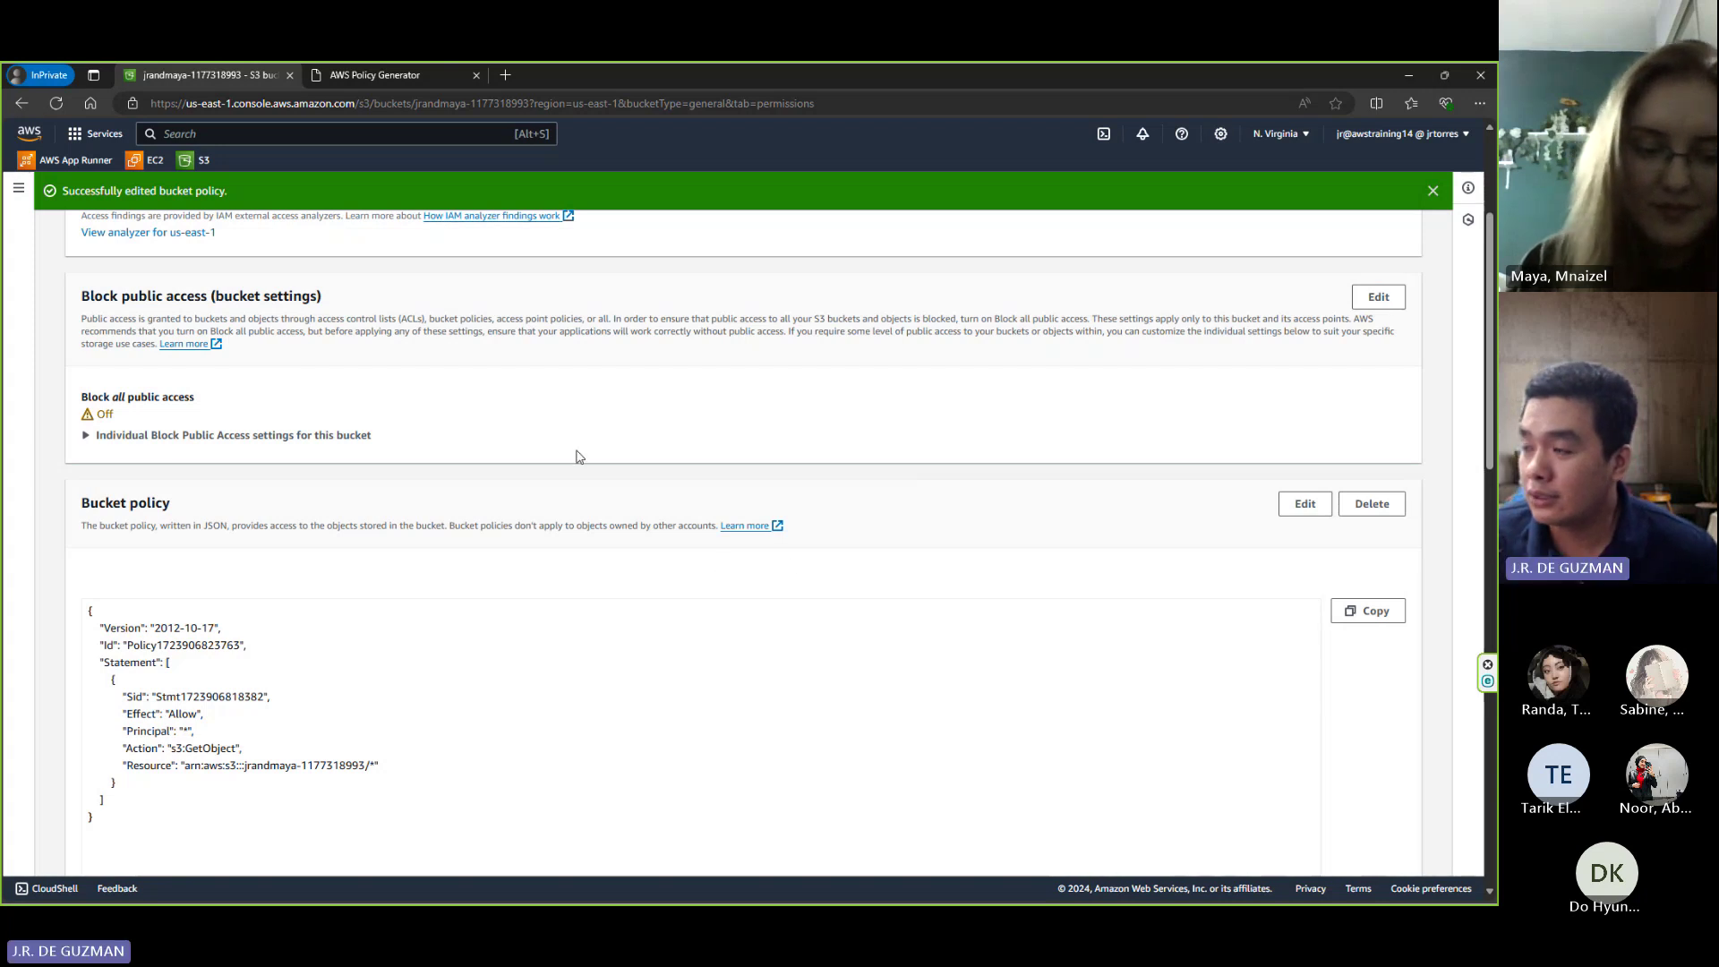
- Review the bucket's Block public access setting and saved bucket policy, highlighting the GetObject action in the JSON
scroll(708, 644, "up", 1)
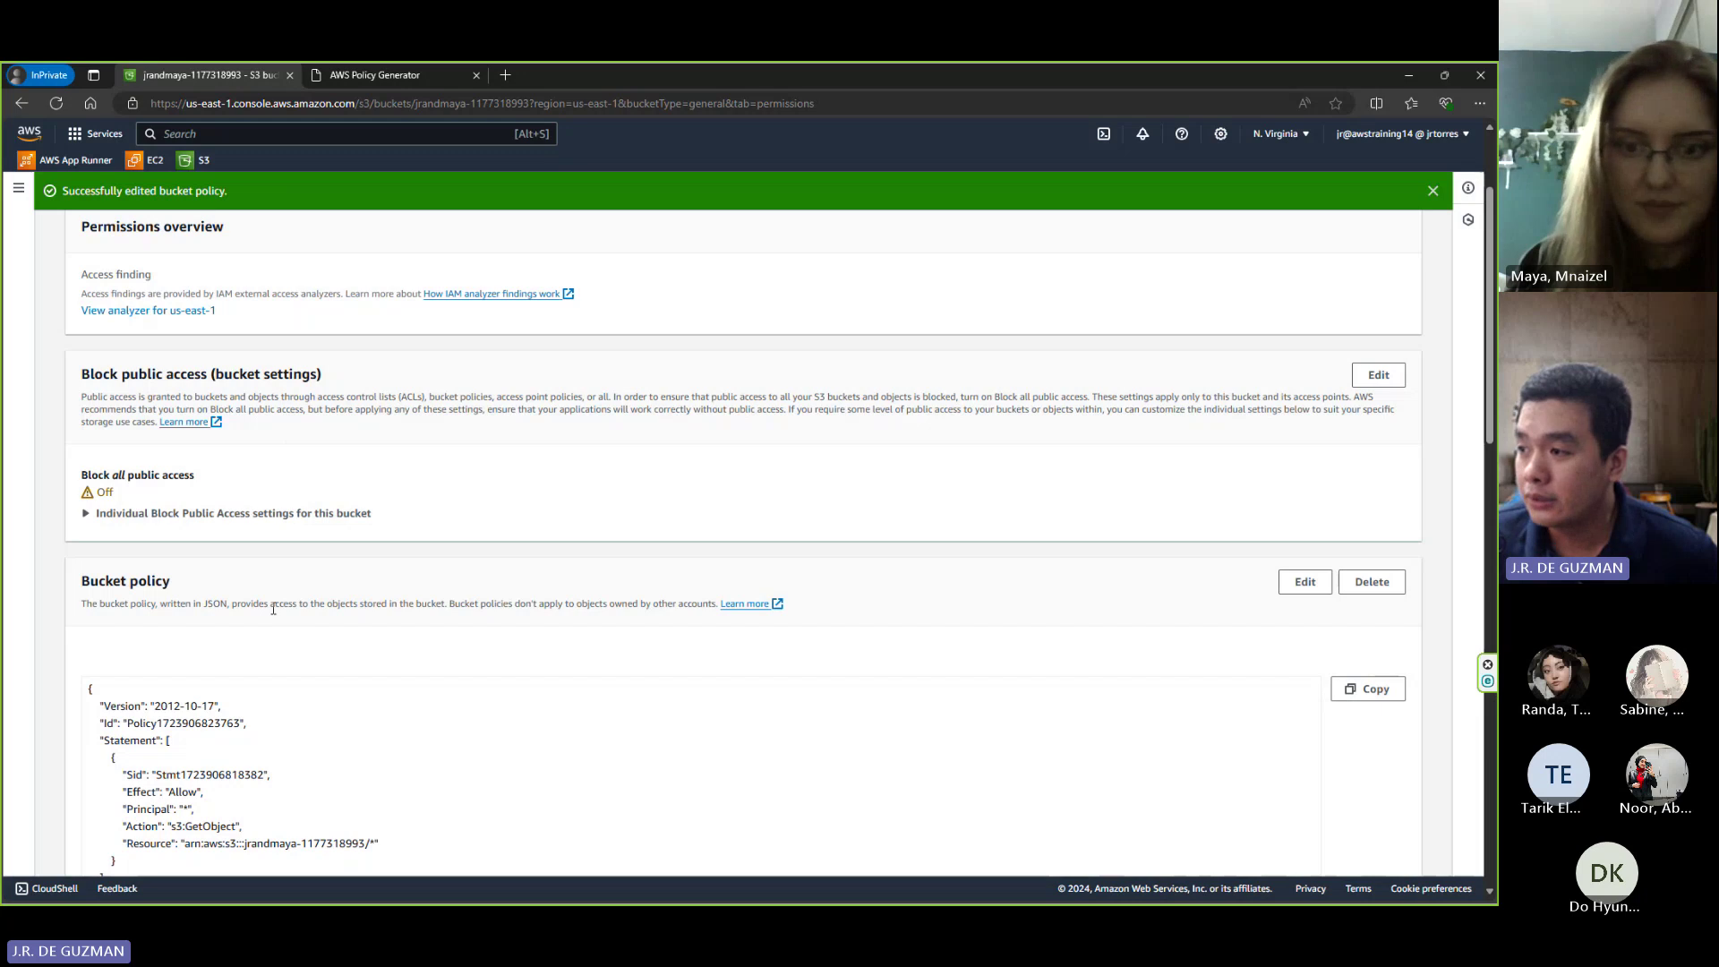
scroll(851, 725, "down", 3)
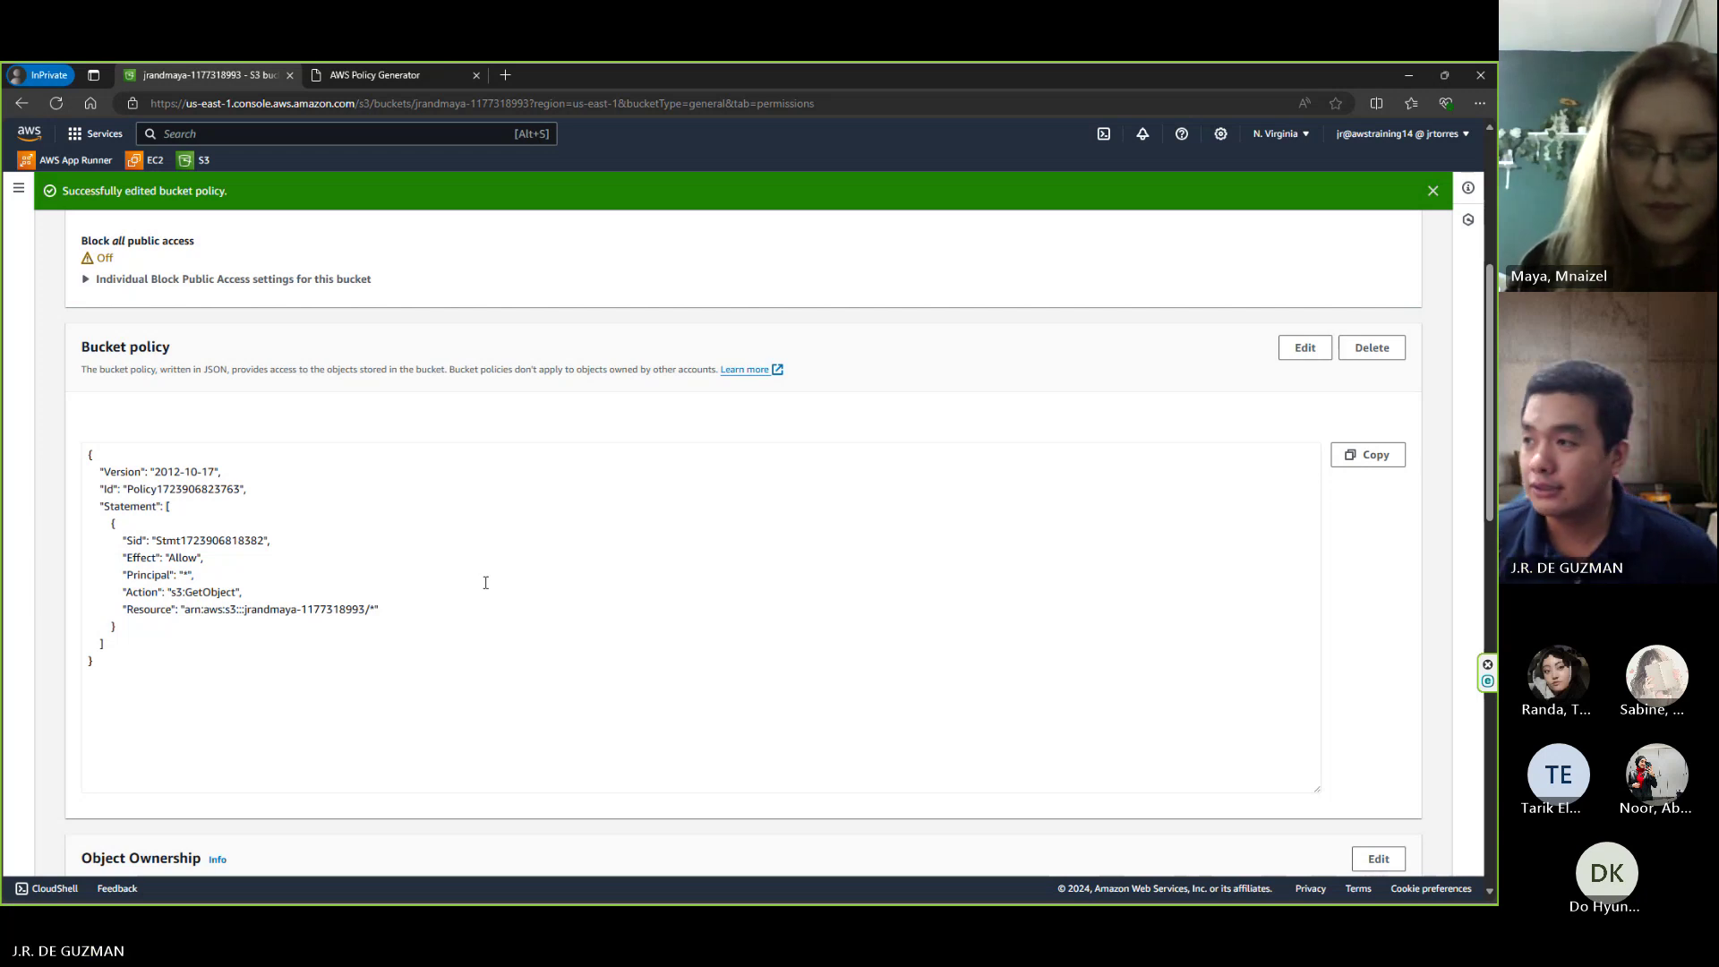
scroll(486, 577, "up", 3)
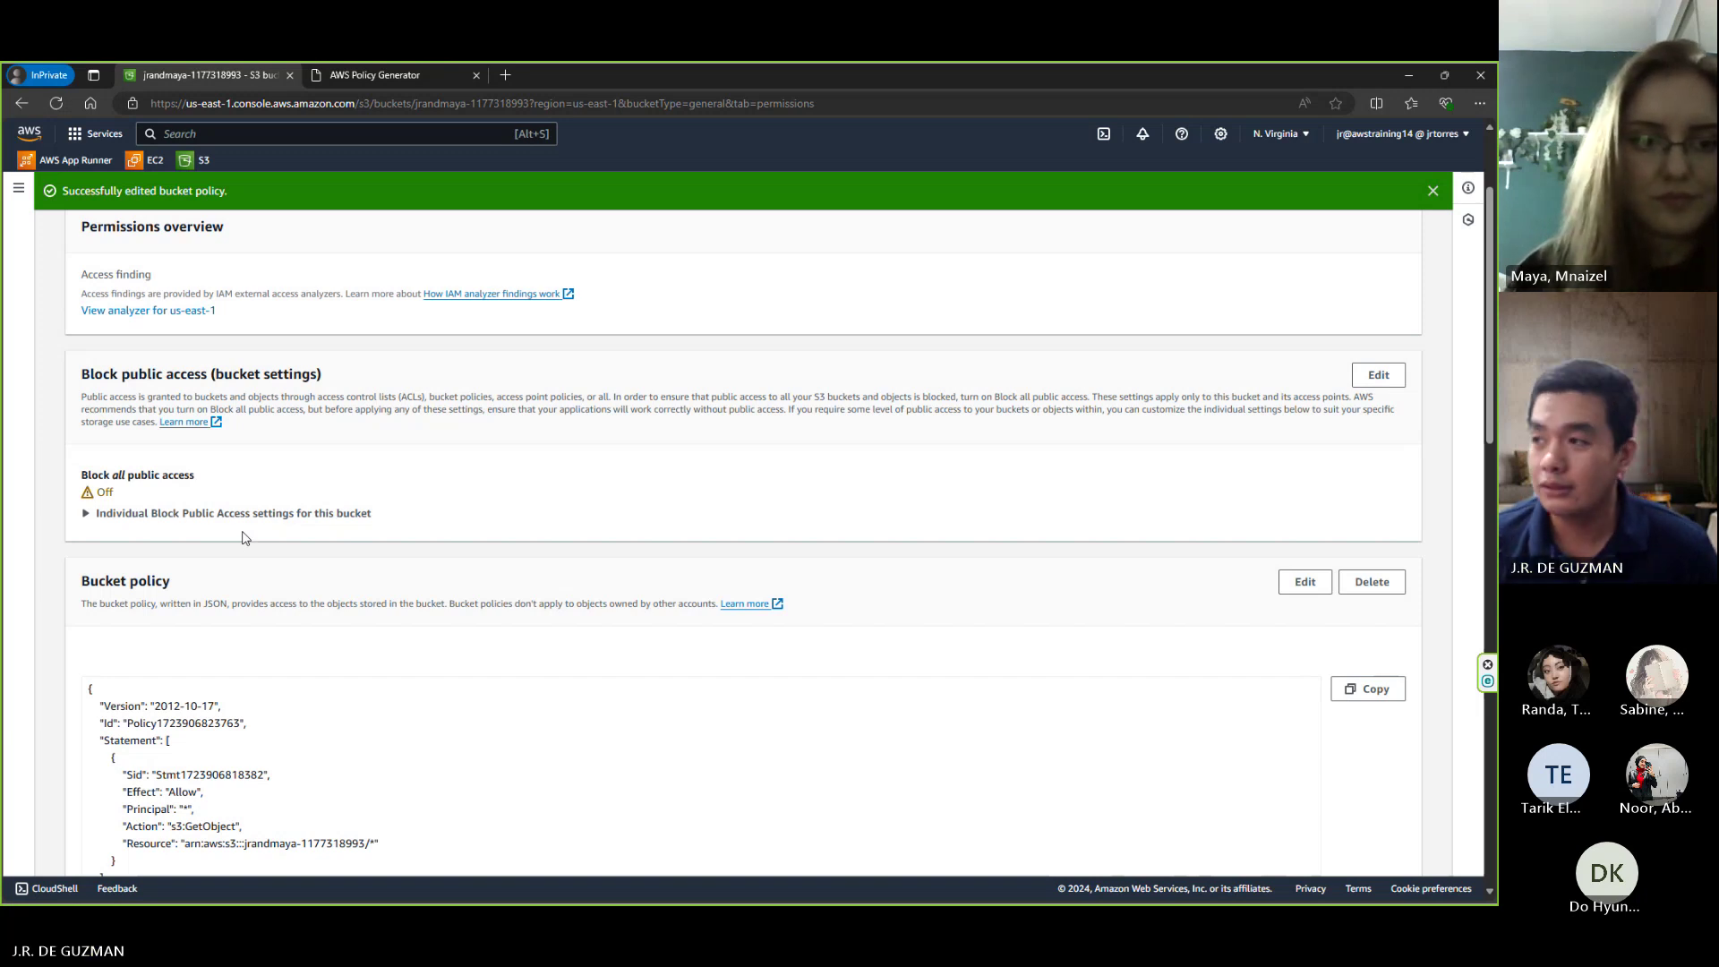
scroll(549, 651, "down", 2)
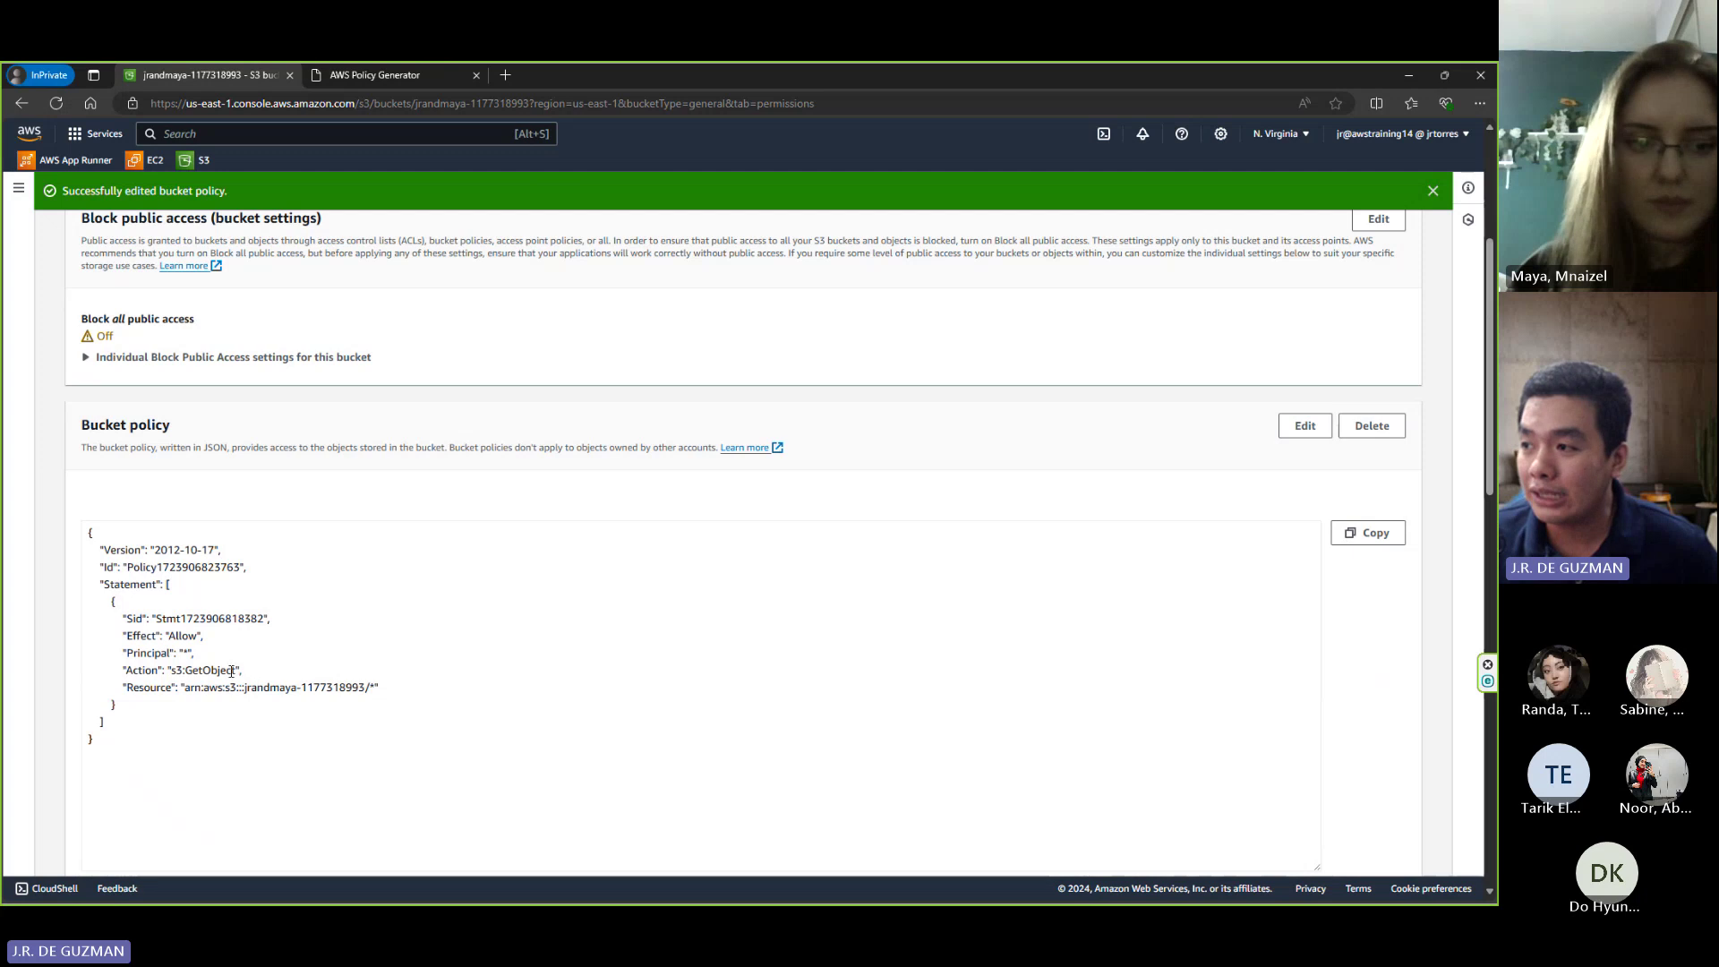
left_click_drag(236, 670, 183, 670)
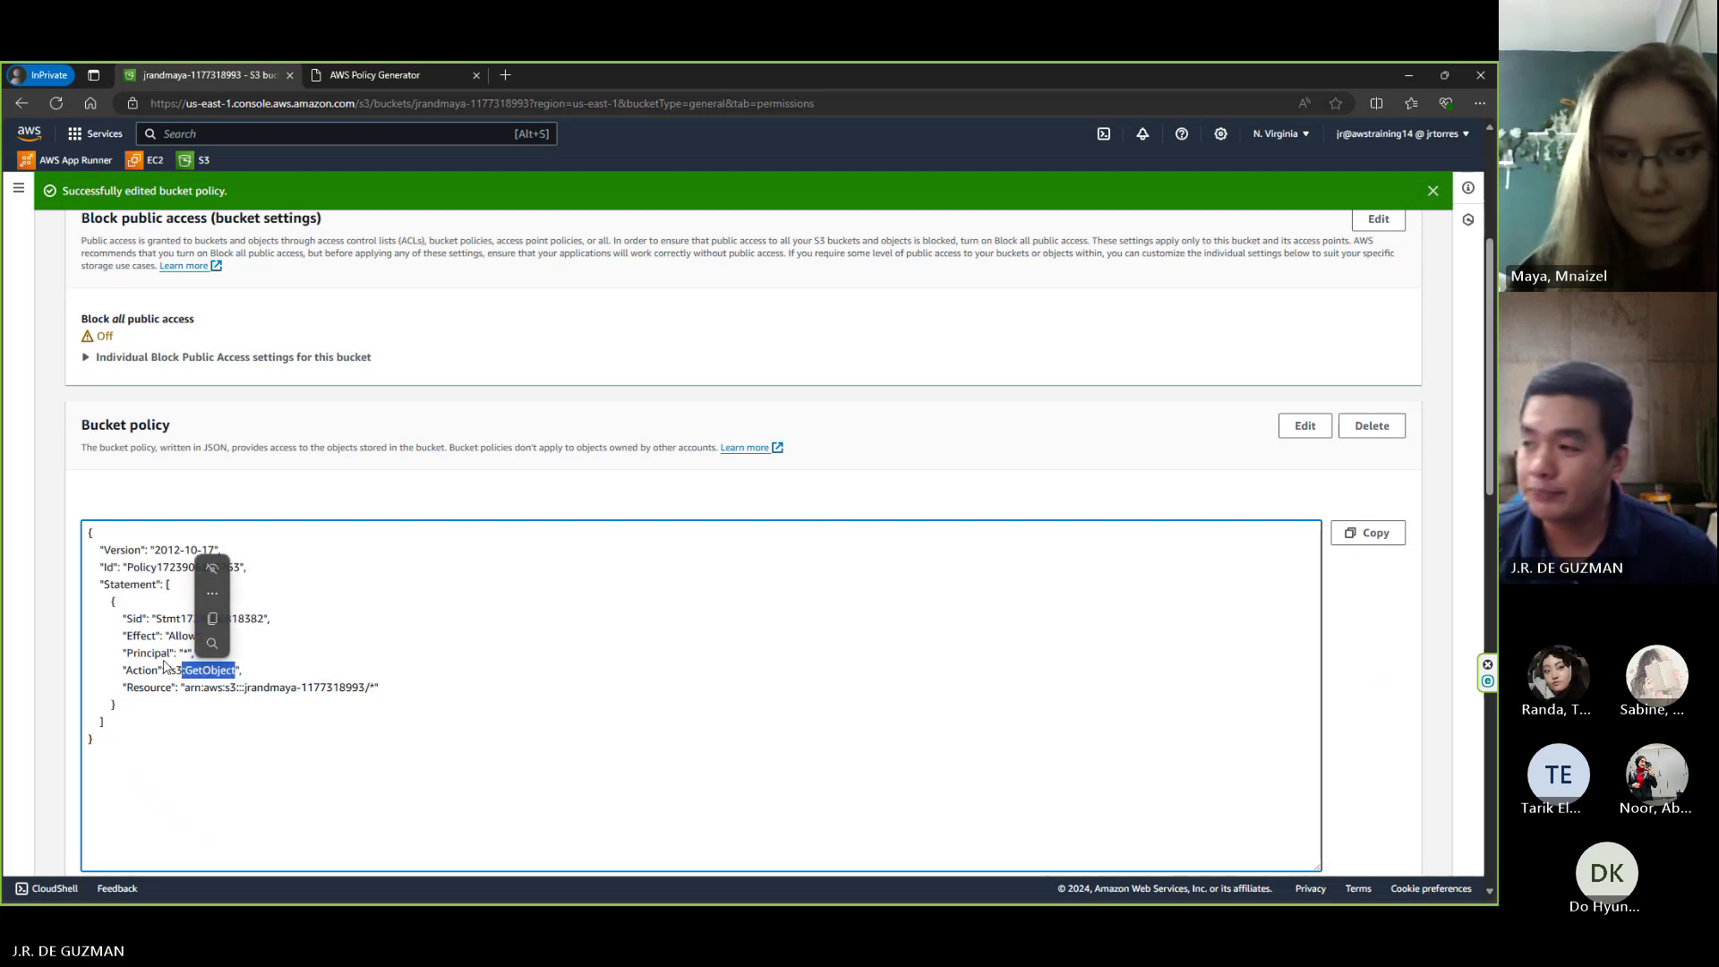
left_click(867, 445)
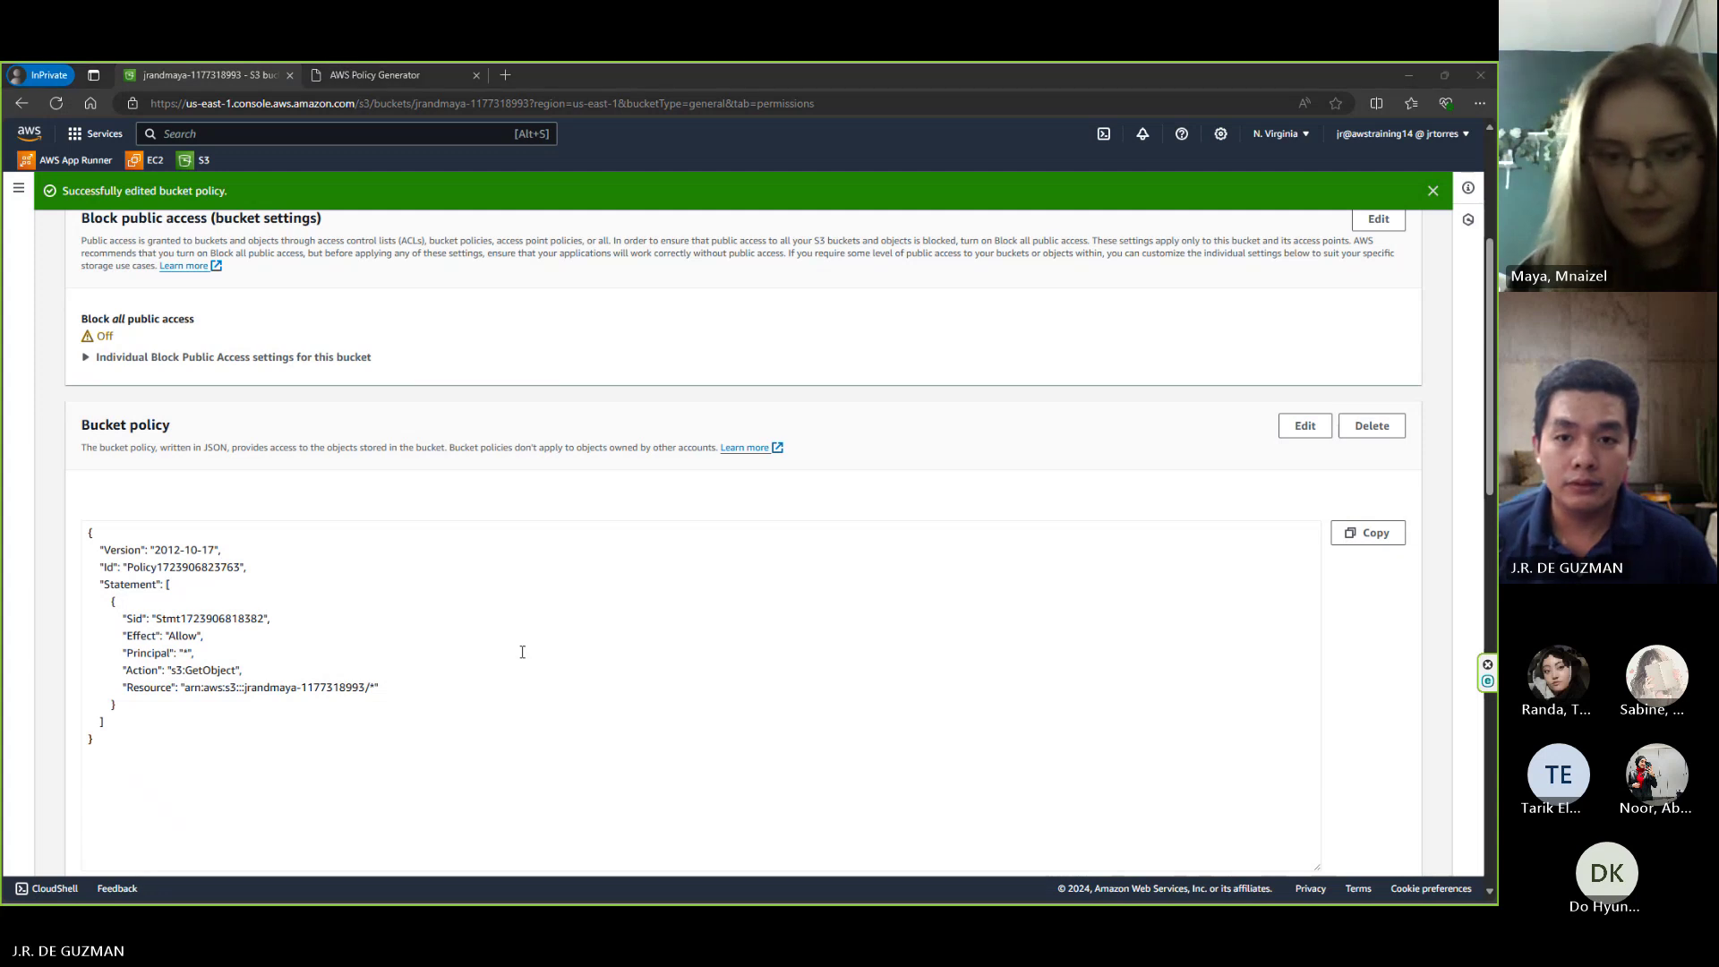
- Switch to the Google Slides presentation, advance to the IAM Policies slide, and return to the AWS console
key("alt+Tab")
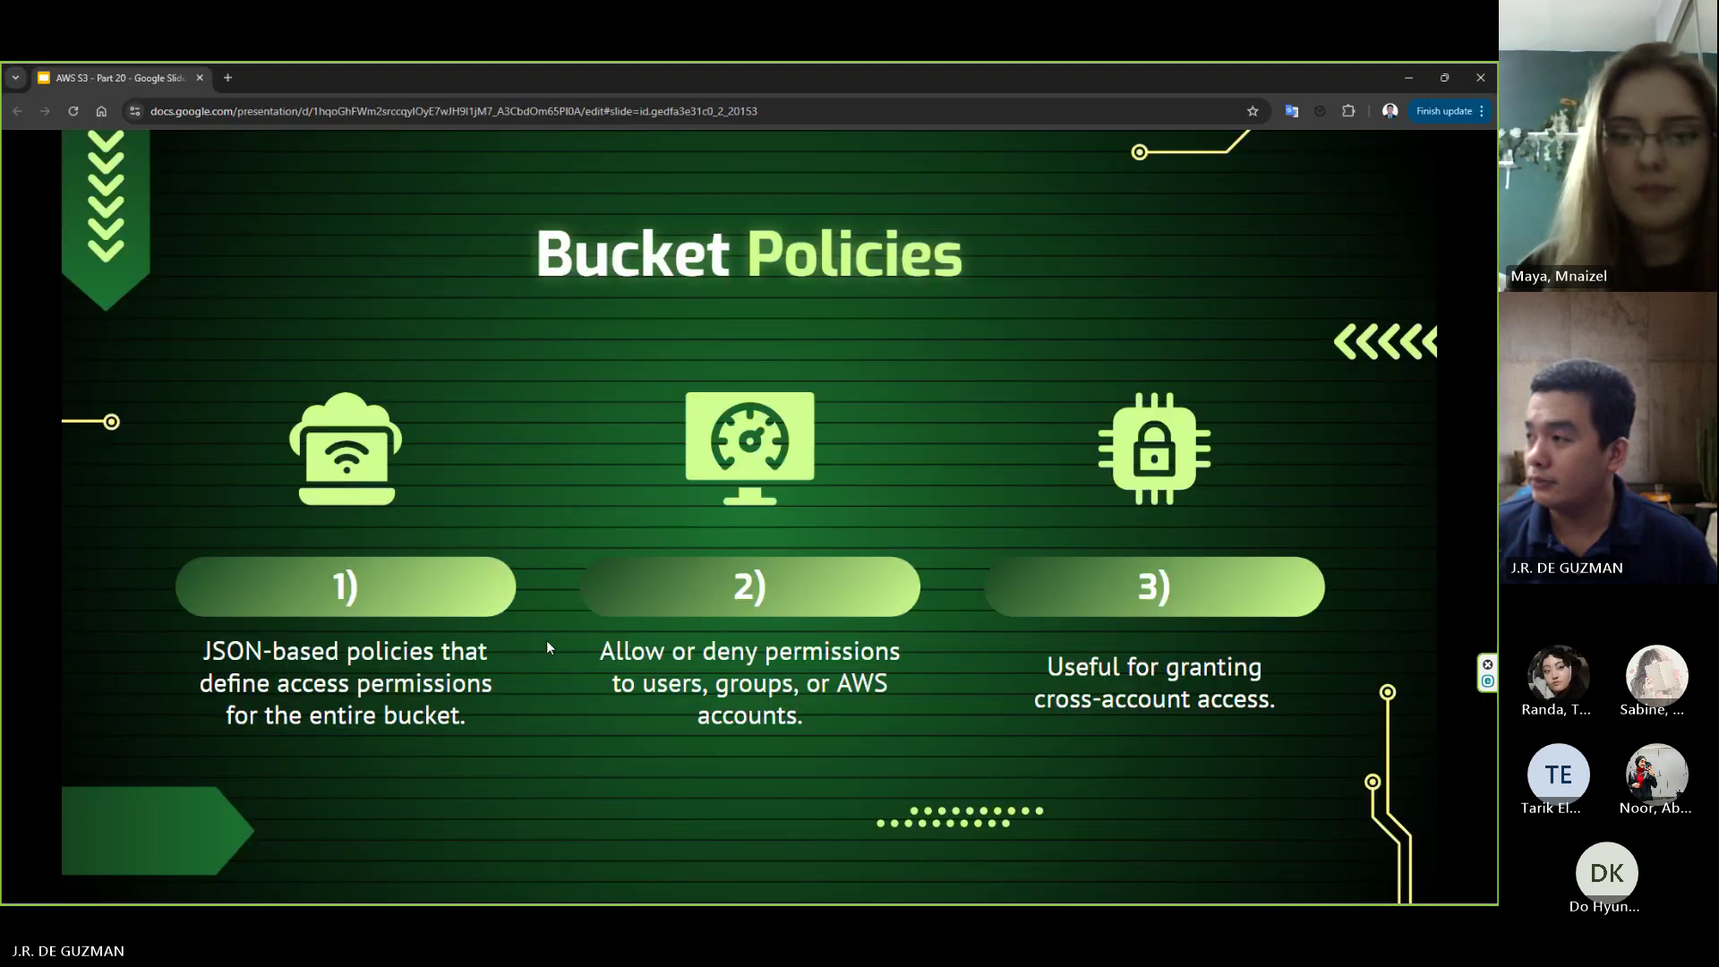
left_click(581, 562)
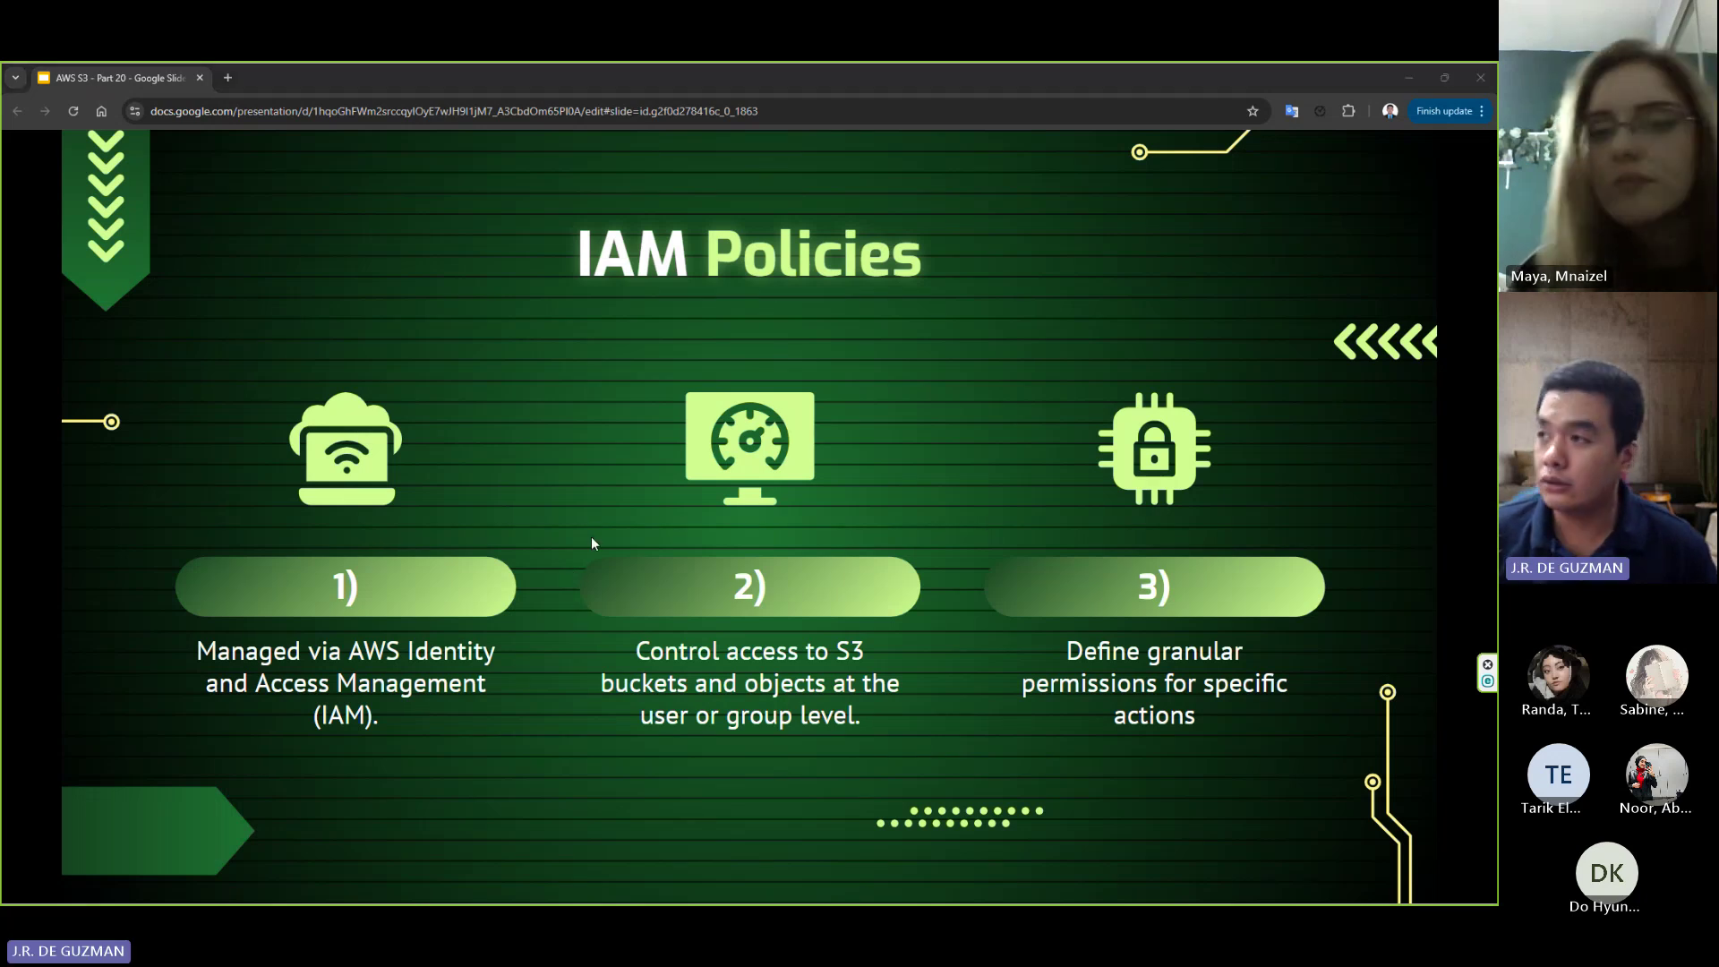
key("alt+Tab")
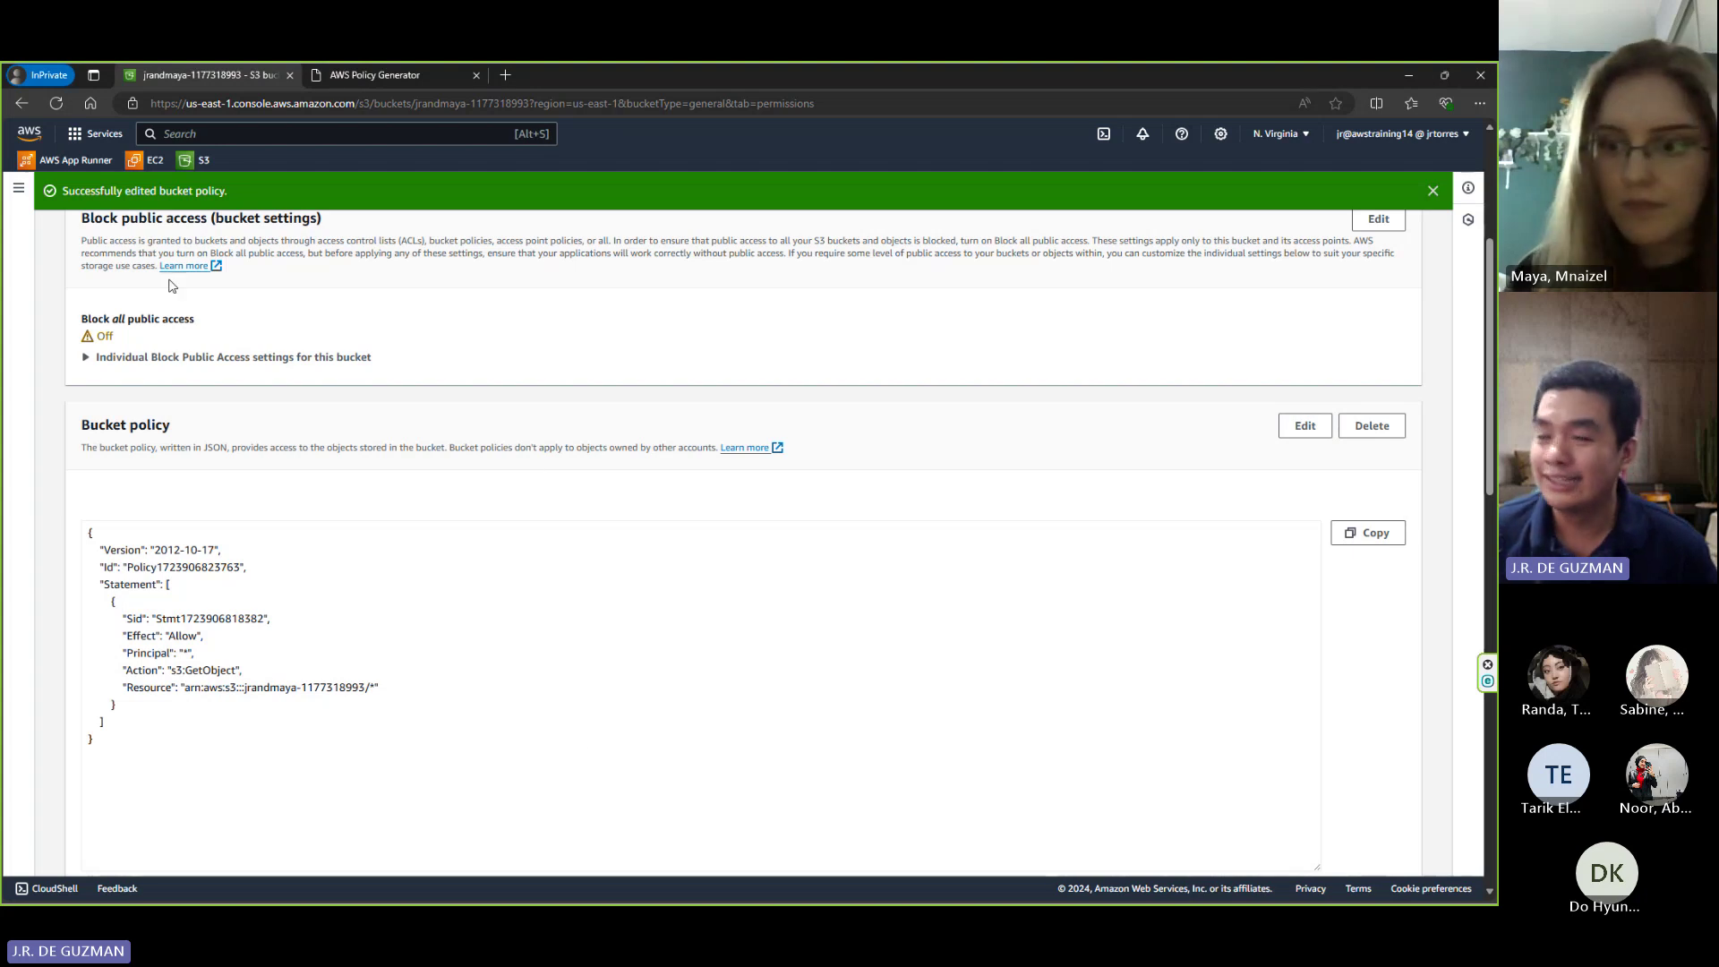
left_click(93, 136)
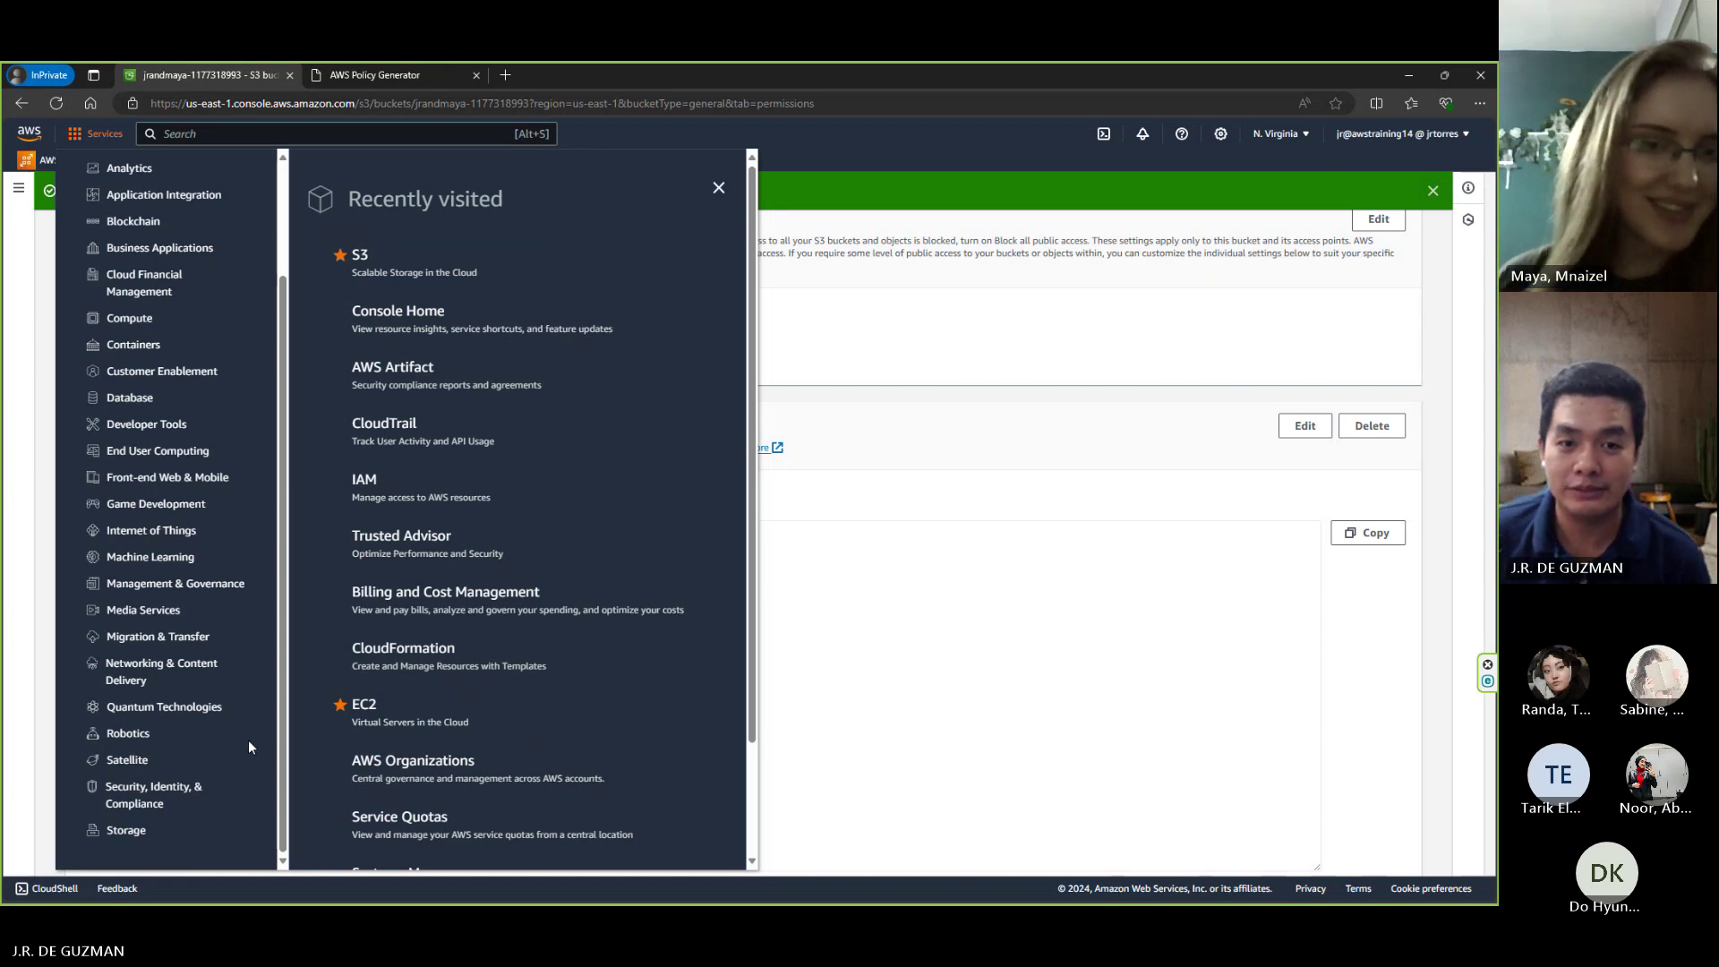
left_click(917, 401)
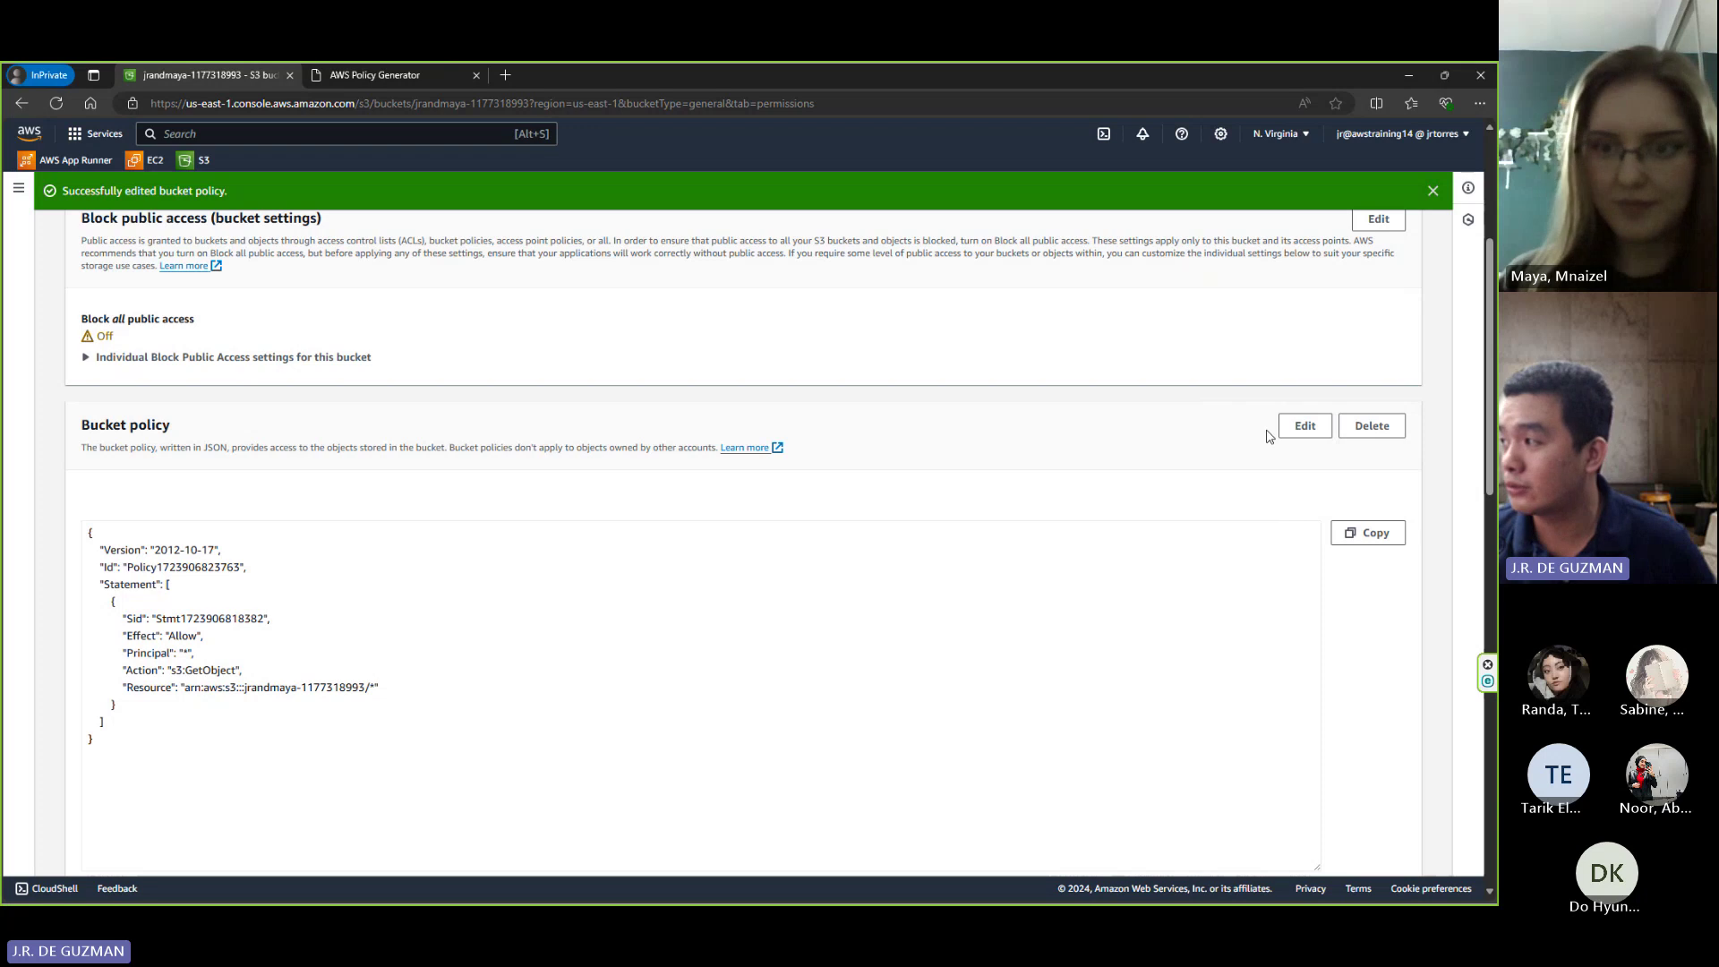
- Open the bucket policy for editing, and change the policy type to IAM Policy in the AWS Policy Generator, accepting deletion of existing statements
left_click(1304, 436)
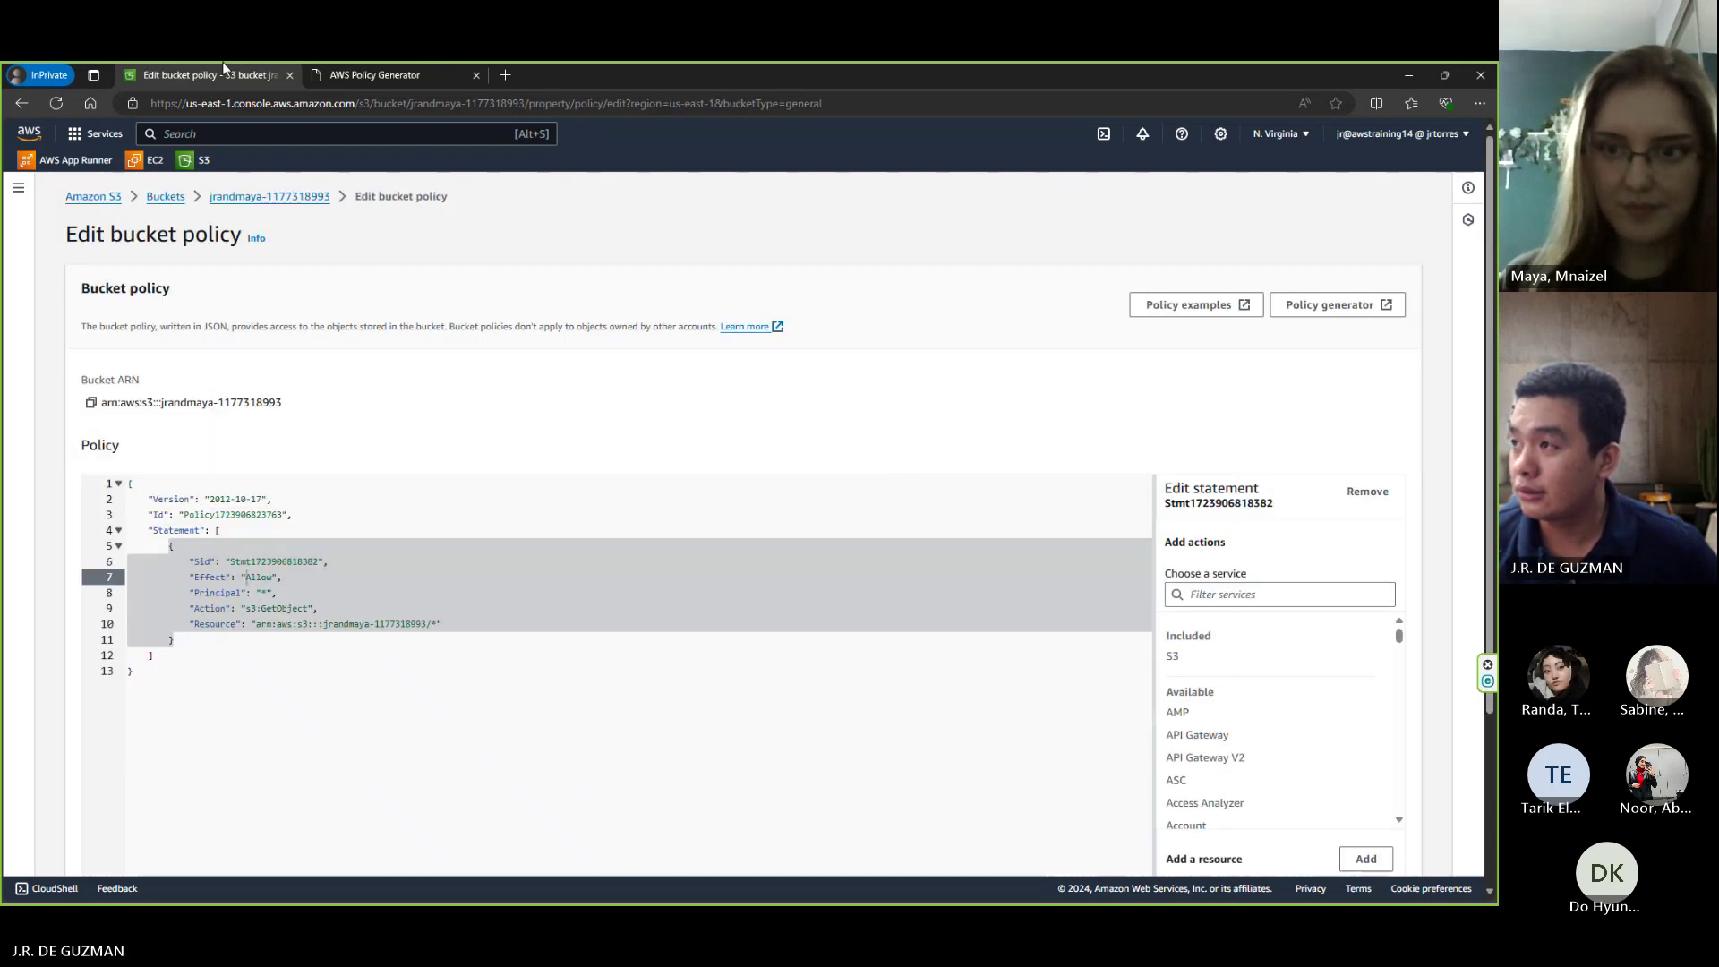
left_click(374, 72)
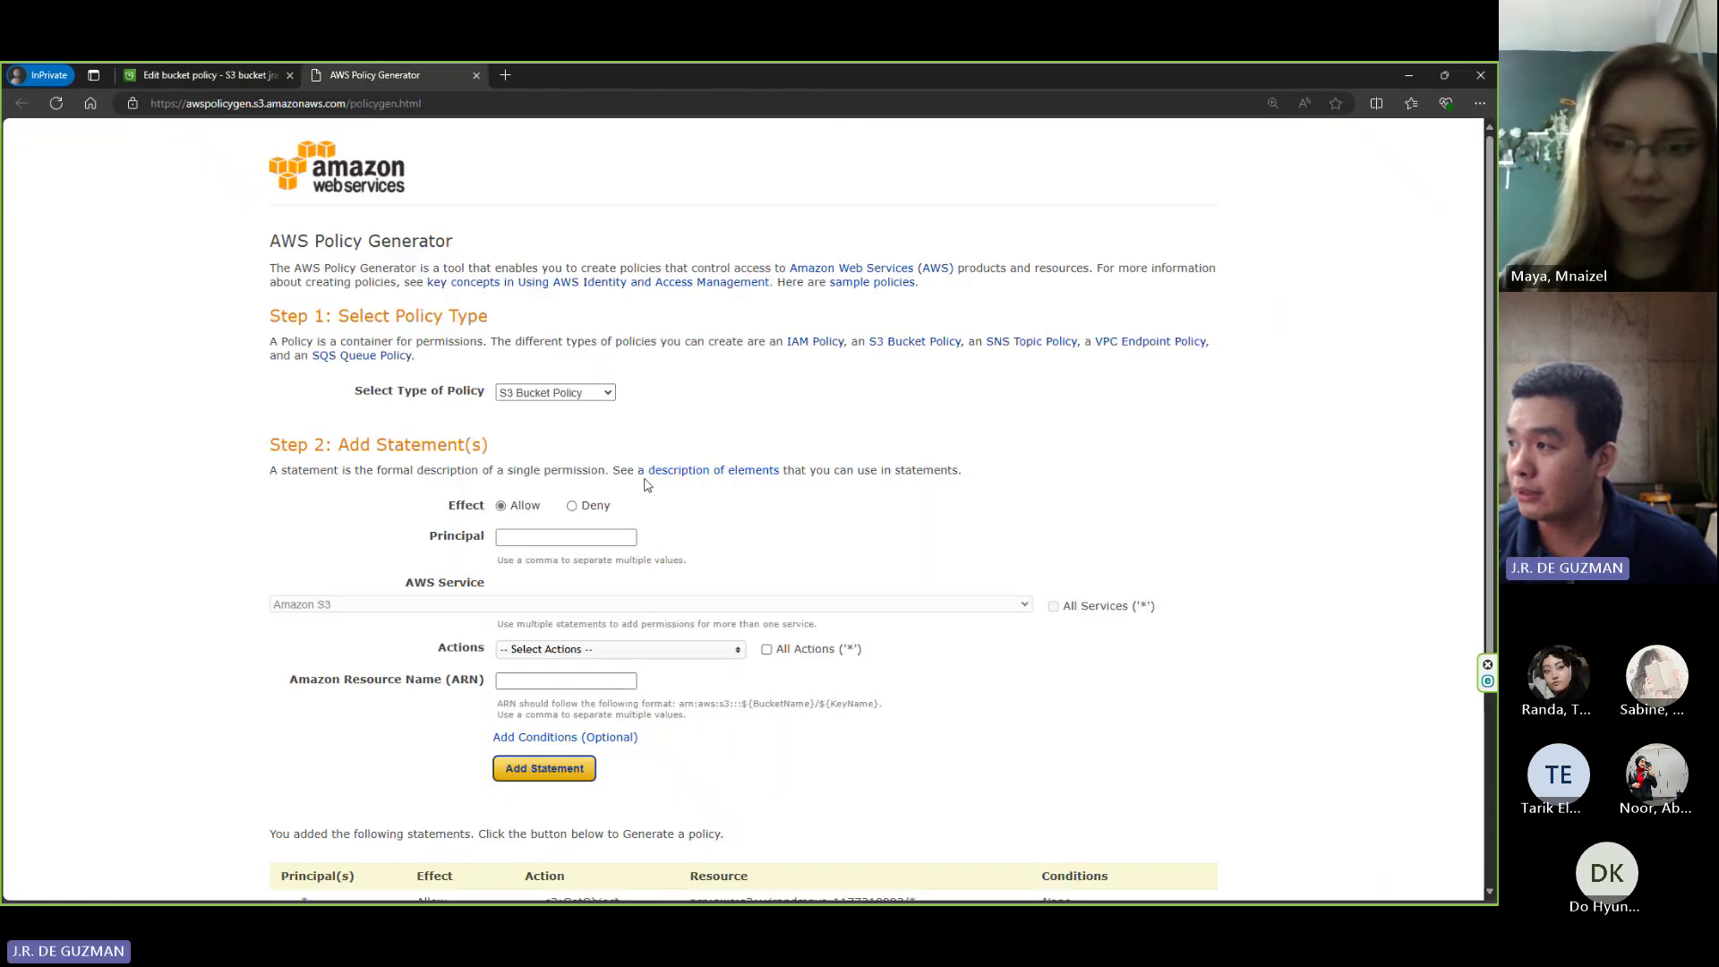
left_click(593, 395)
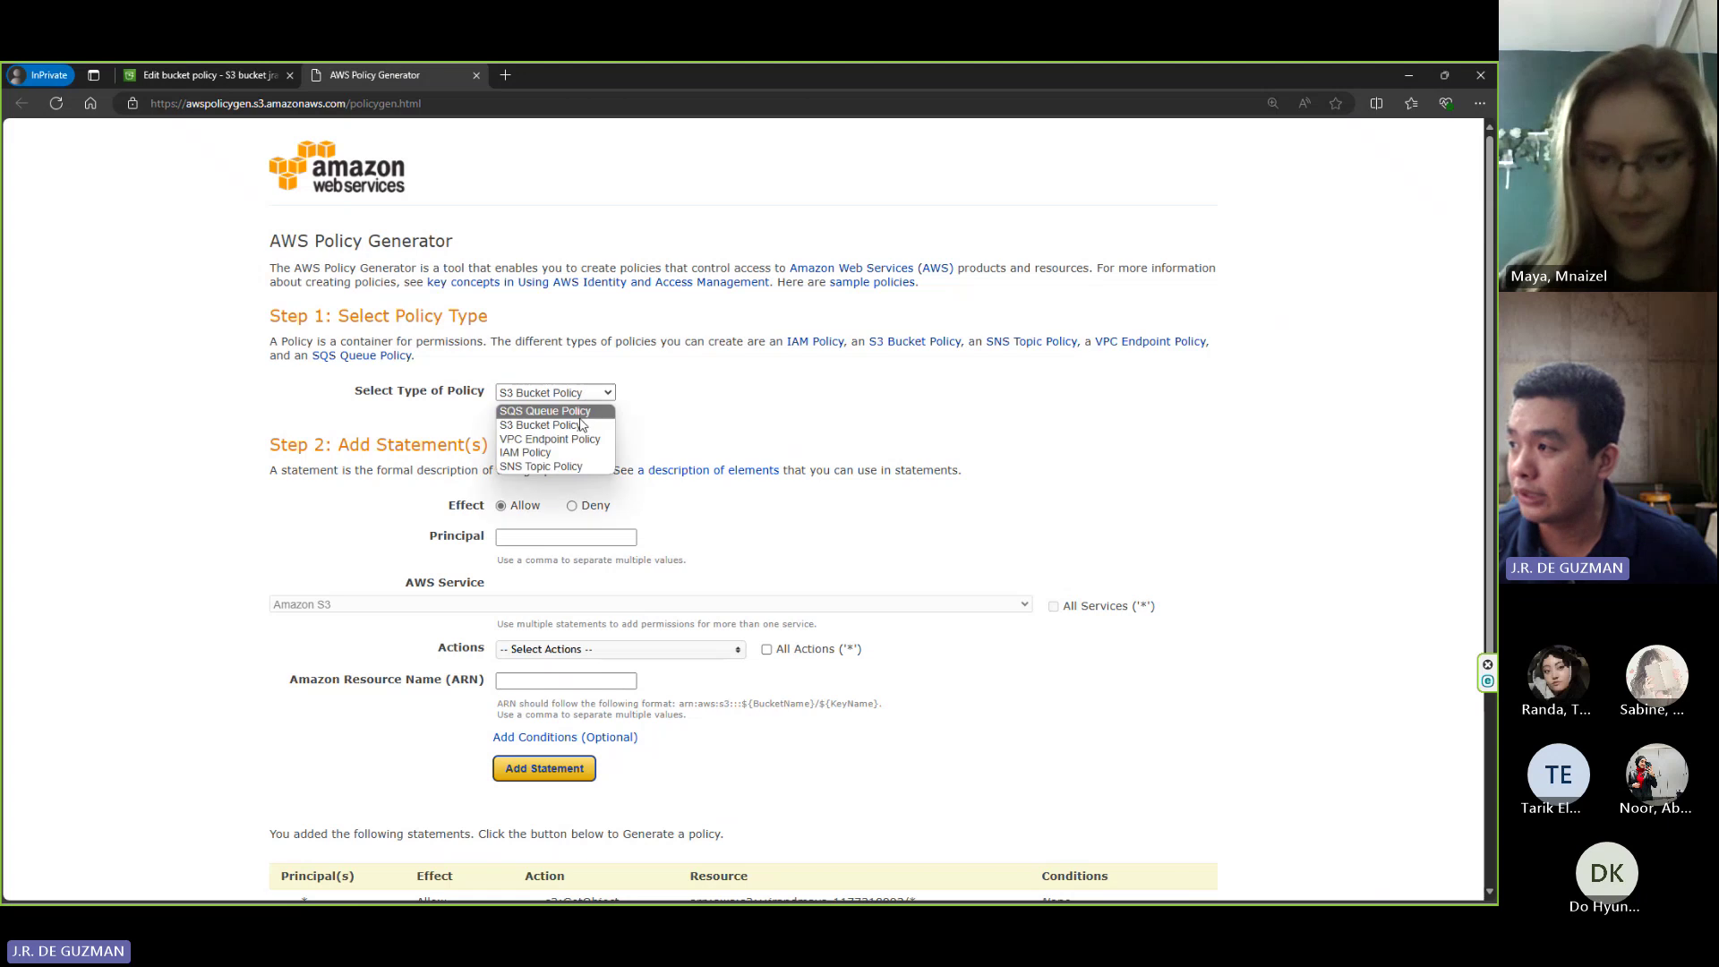
left_click(559, 452)
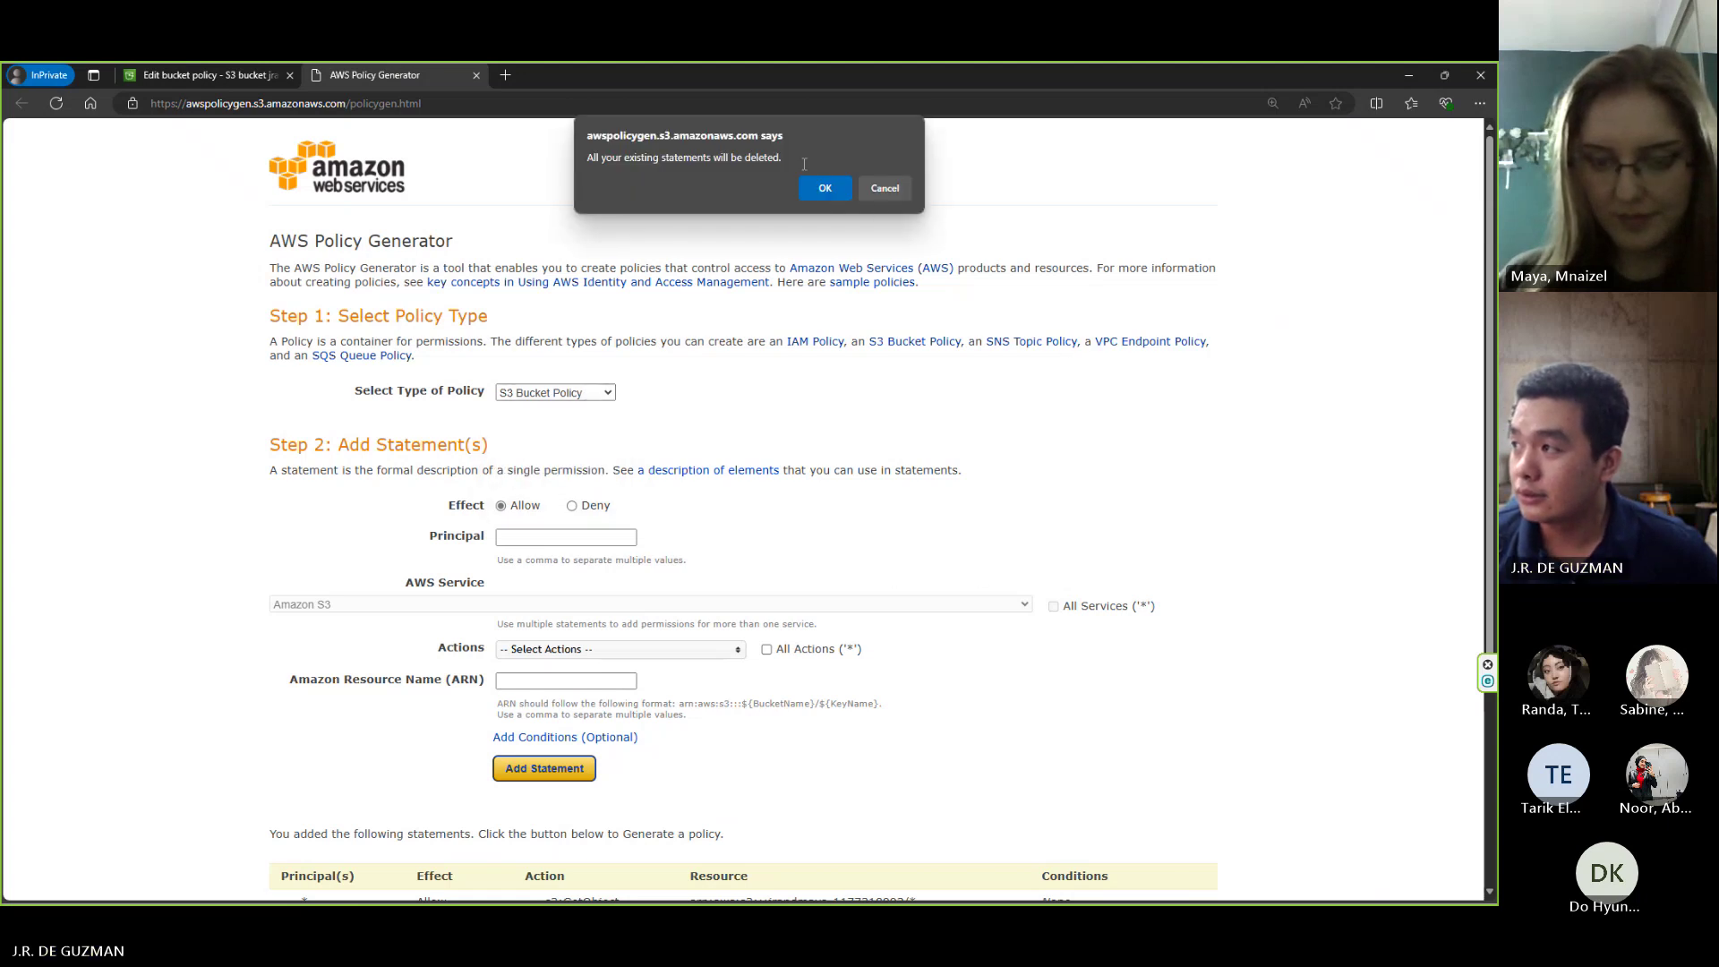
left_click(826, 187)
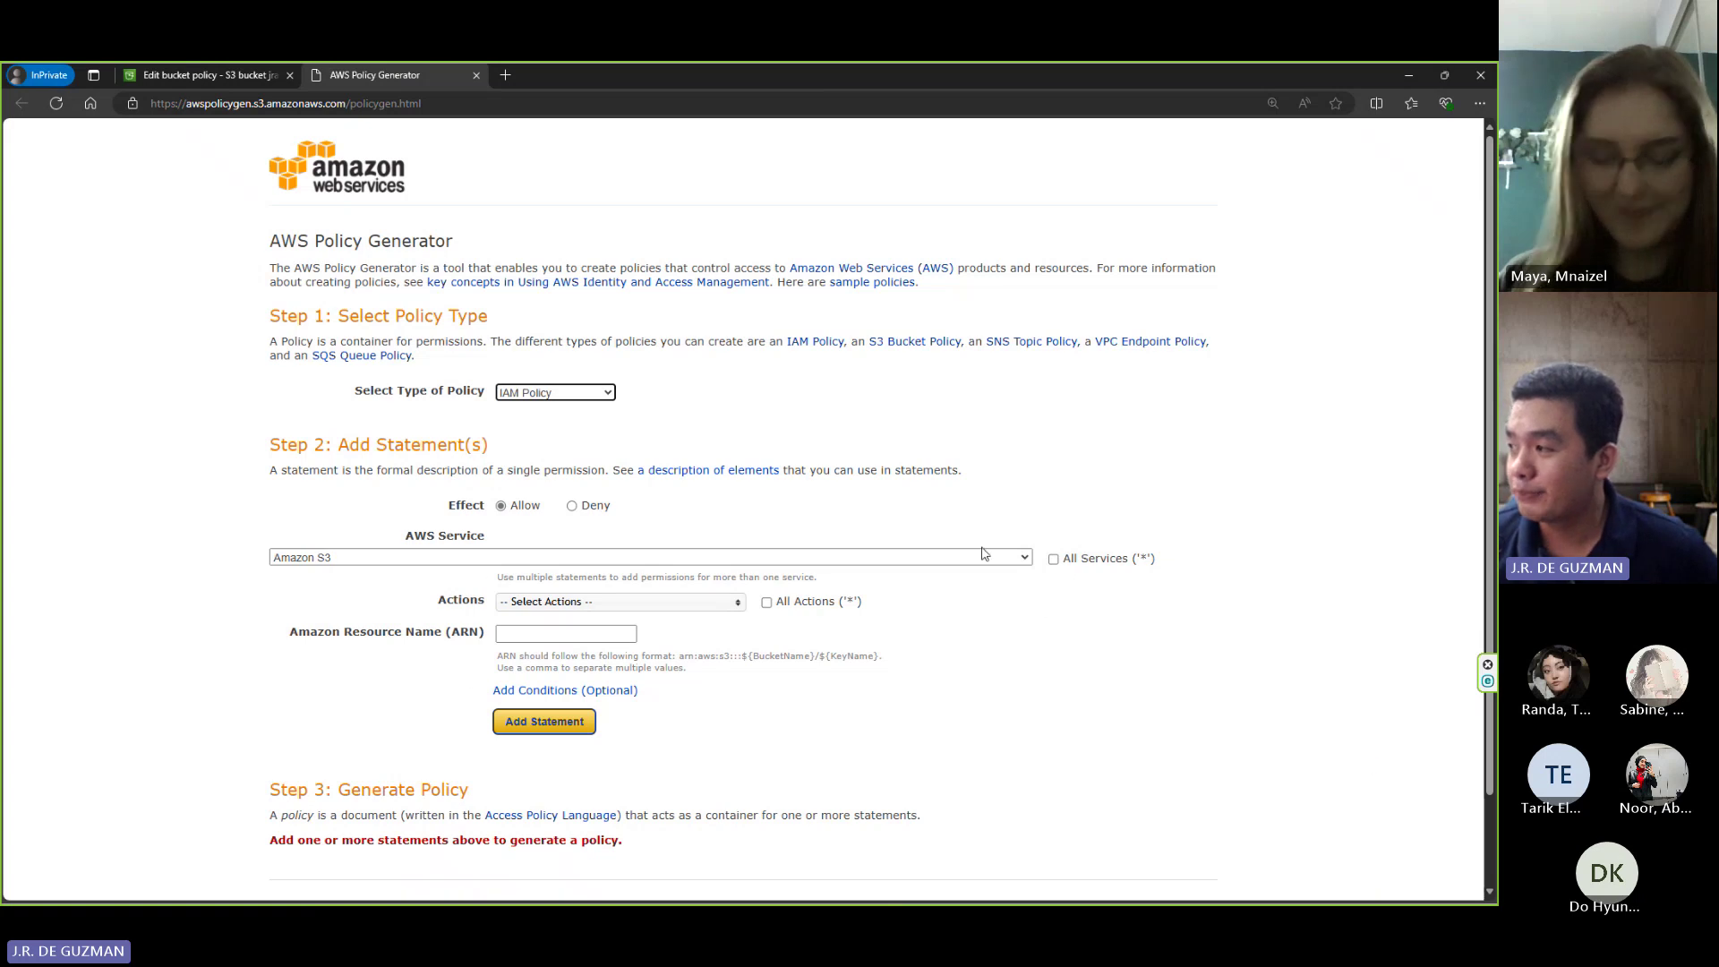
- Examine the AWS services available for an IAM policy statement in the Policy Generator, keeping Amazon S3 selected
left_click(1019, 558)
left_click(1369, 717)
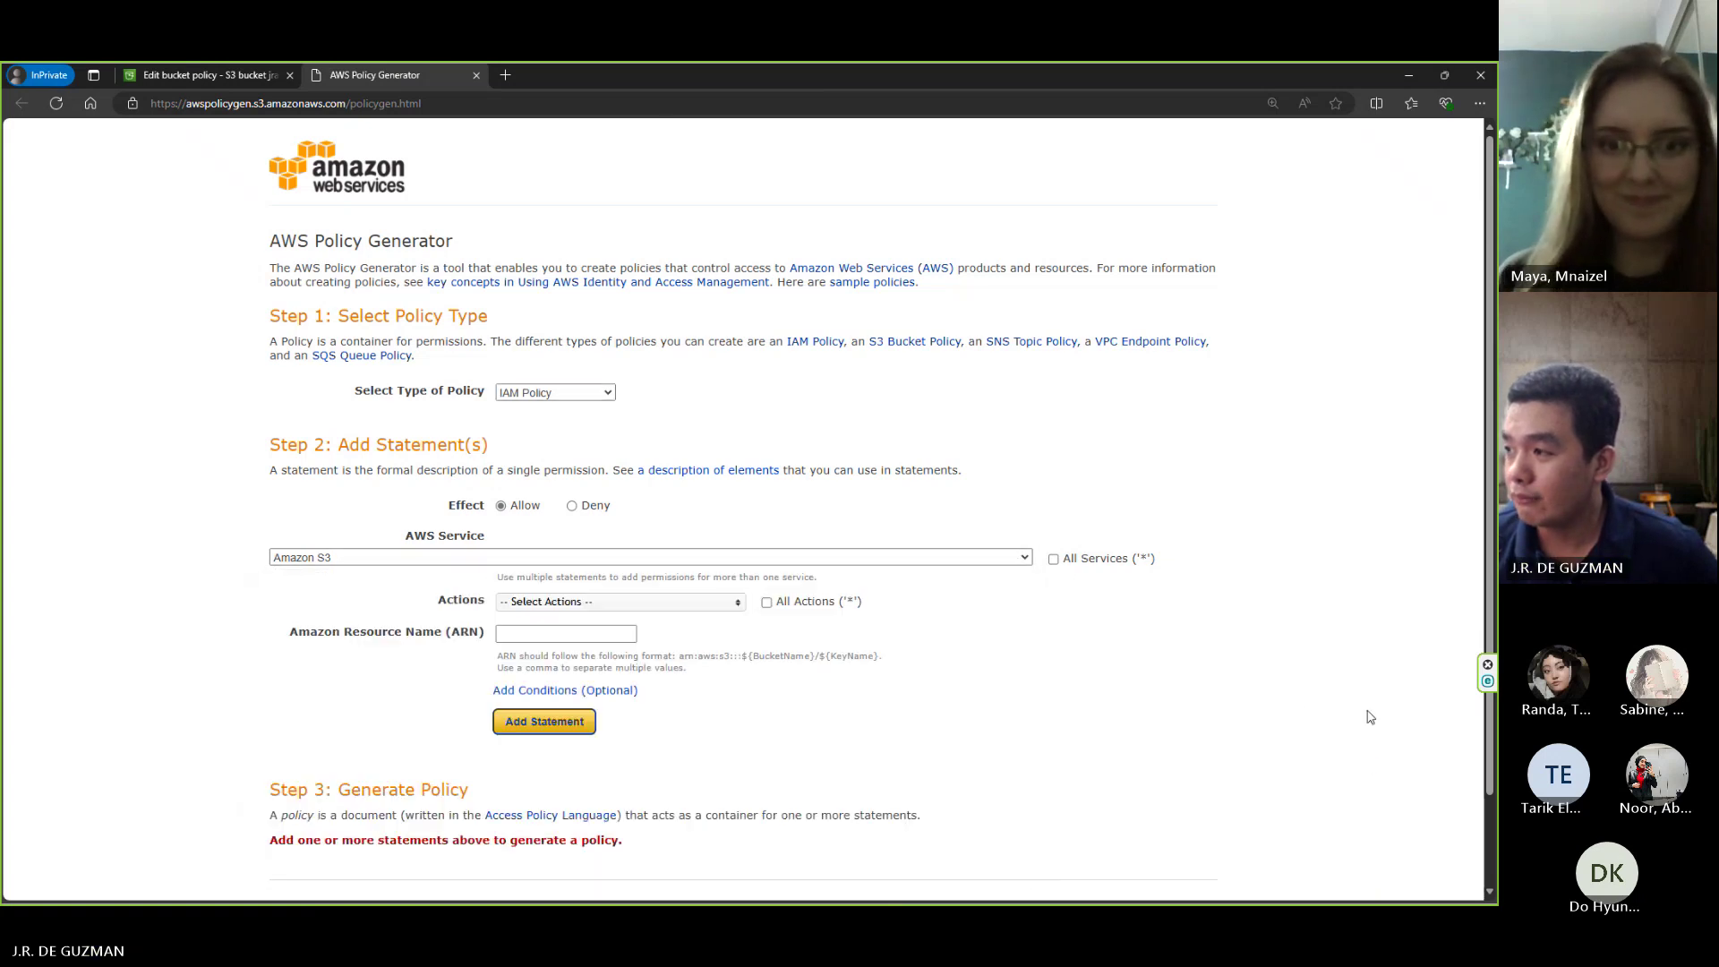
left_click(1013, 559)
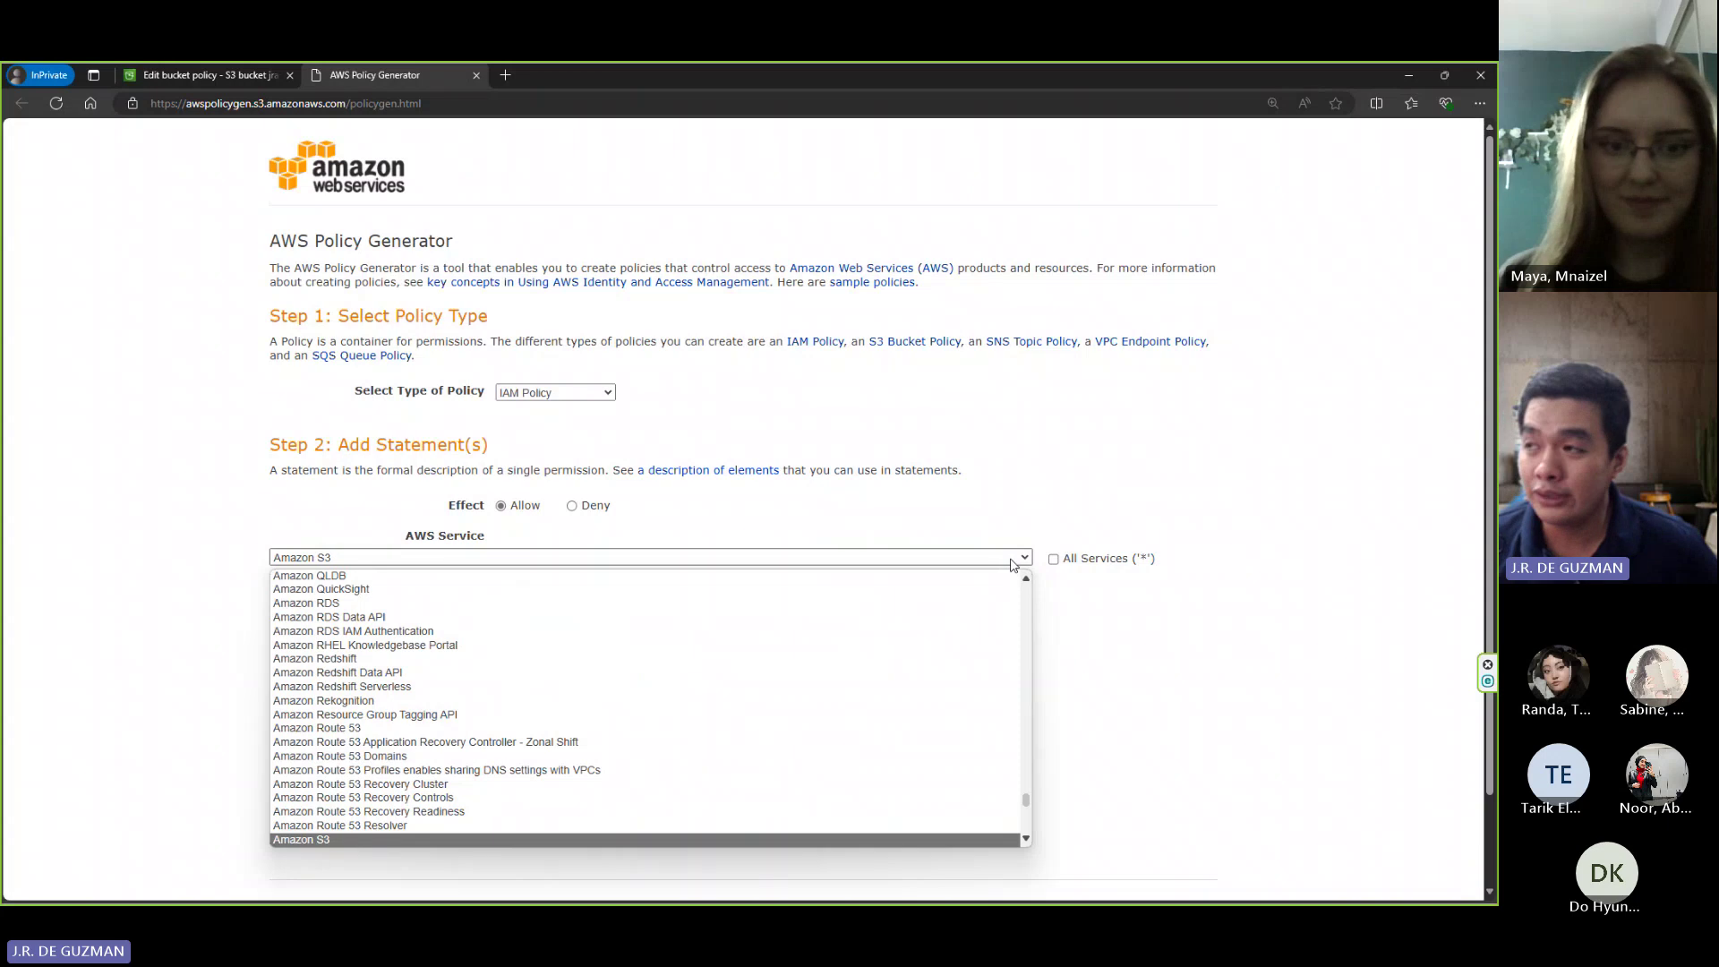
left_click(1282, 537)
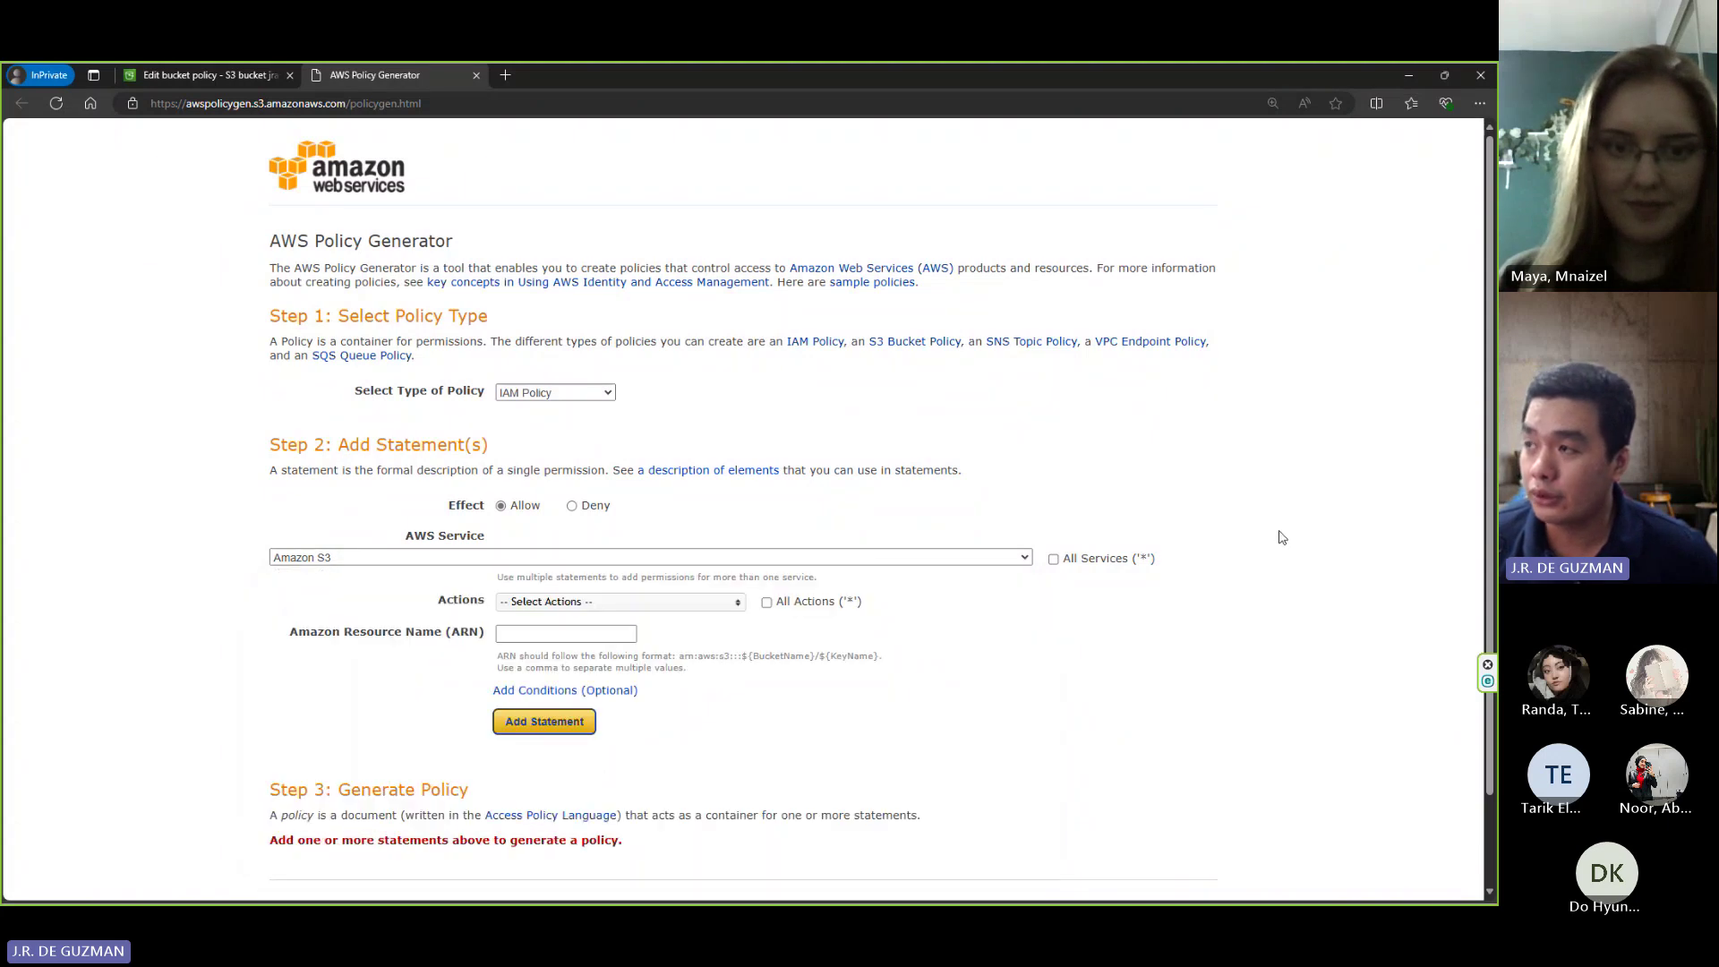
- Open the IAM service from the AWS console in a new browser tab and postpone the IAM Identity Center offer
left_click(179, 74)
left_click(96, 133)
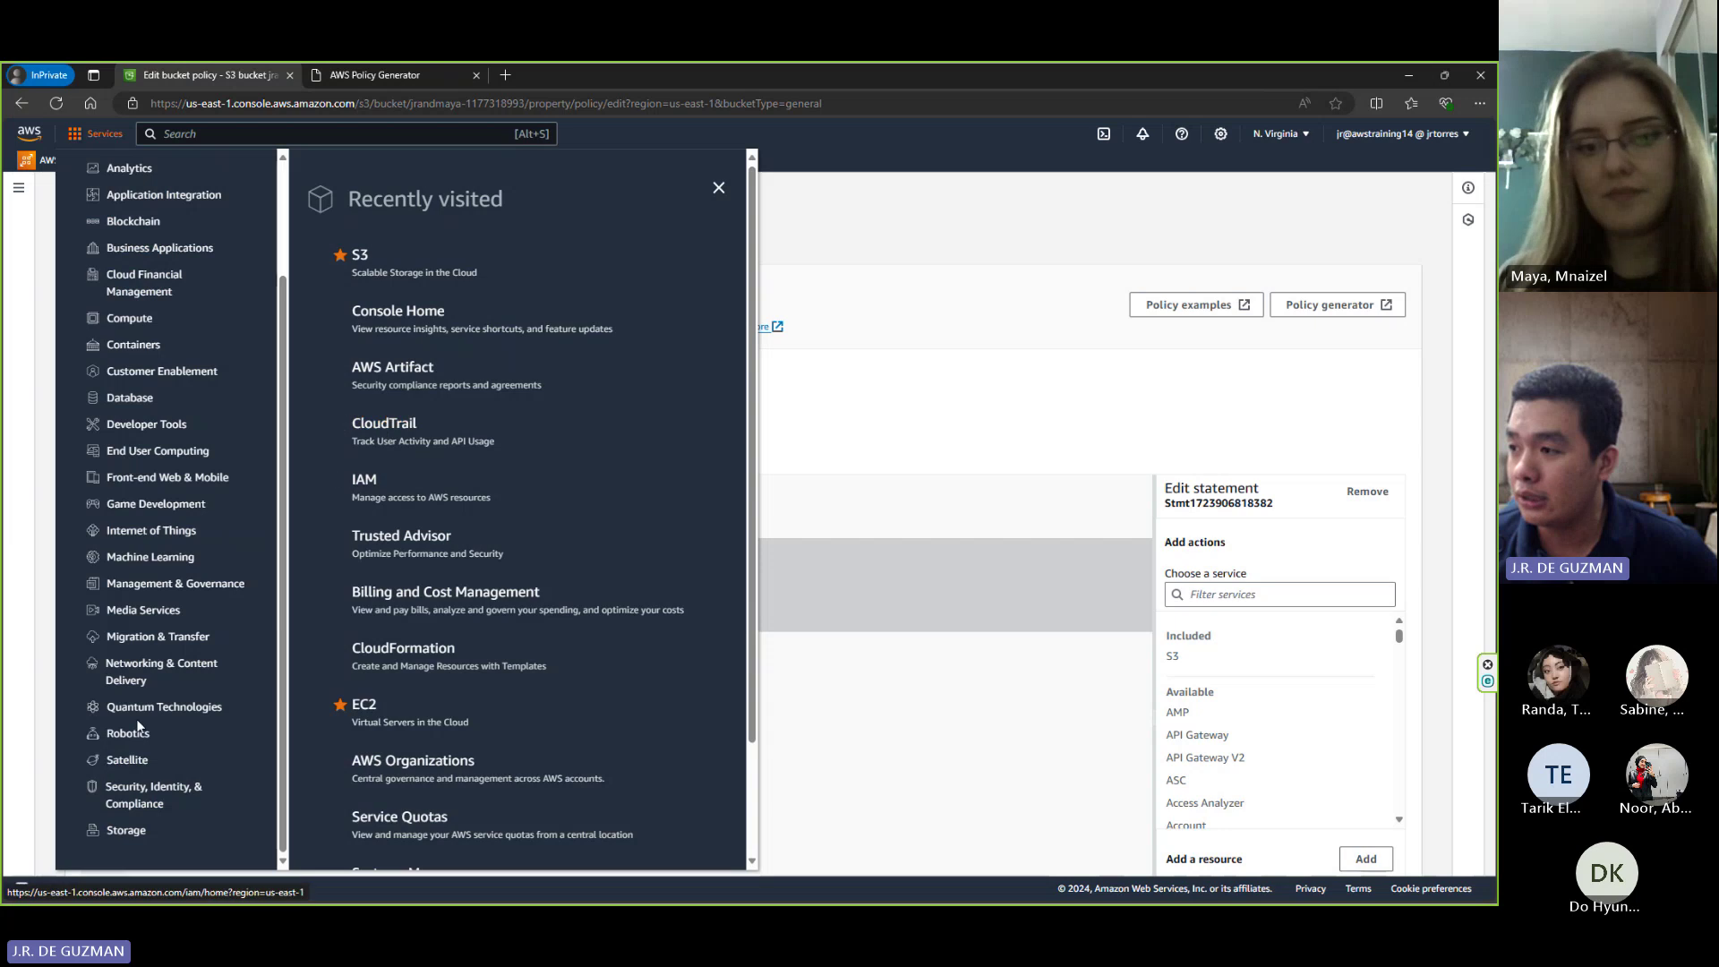
left_click(191, 805)
right_click(375, 663)
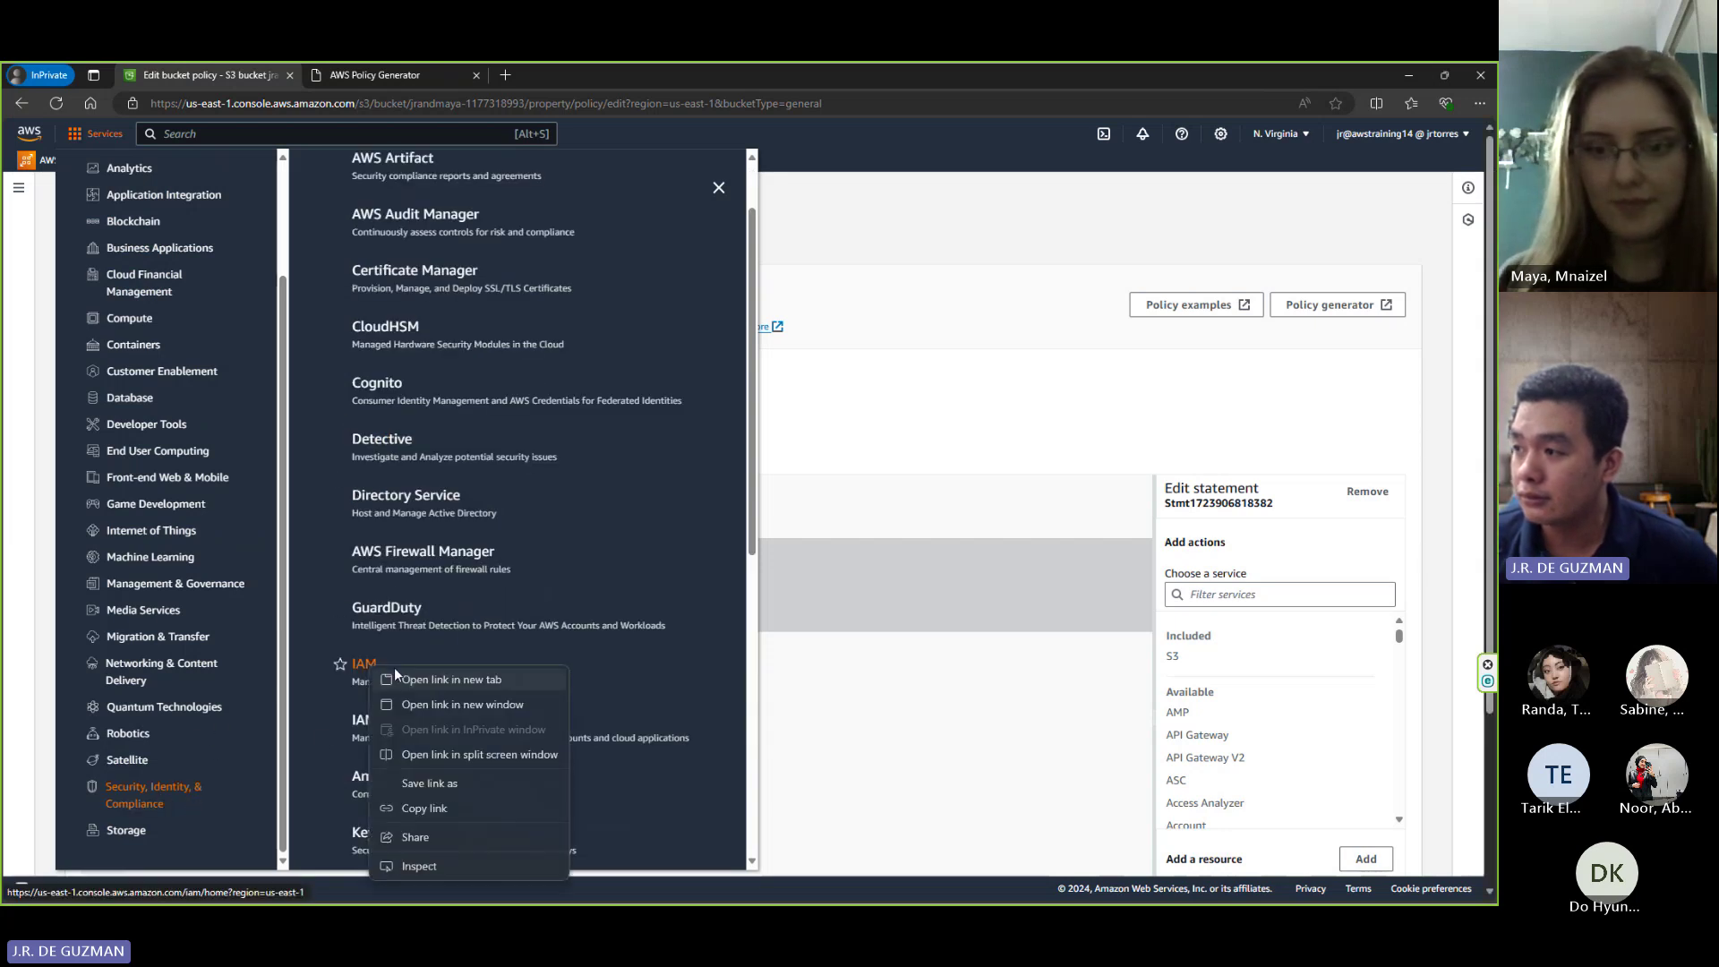
left_click(416, 677)
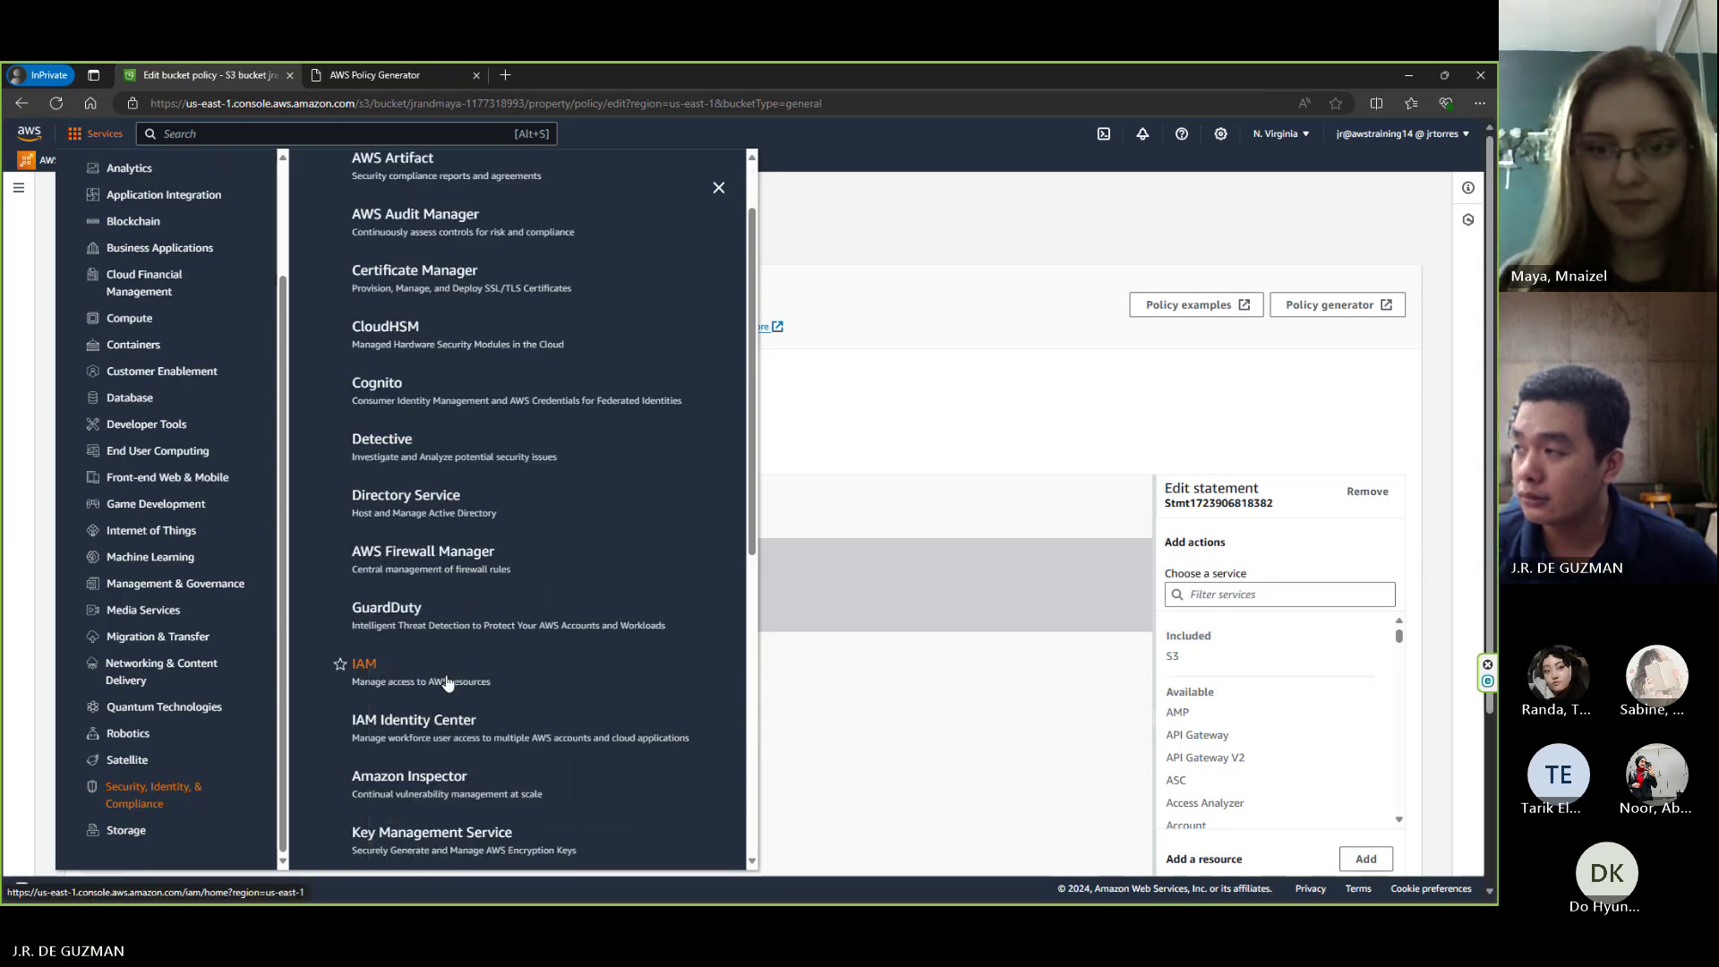
left_click(718, 190)
left_click(557, 77)
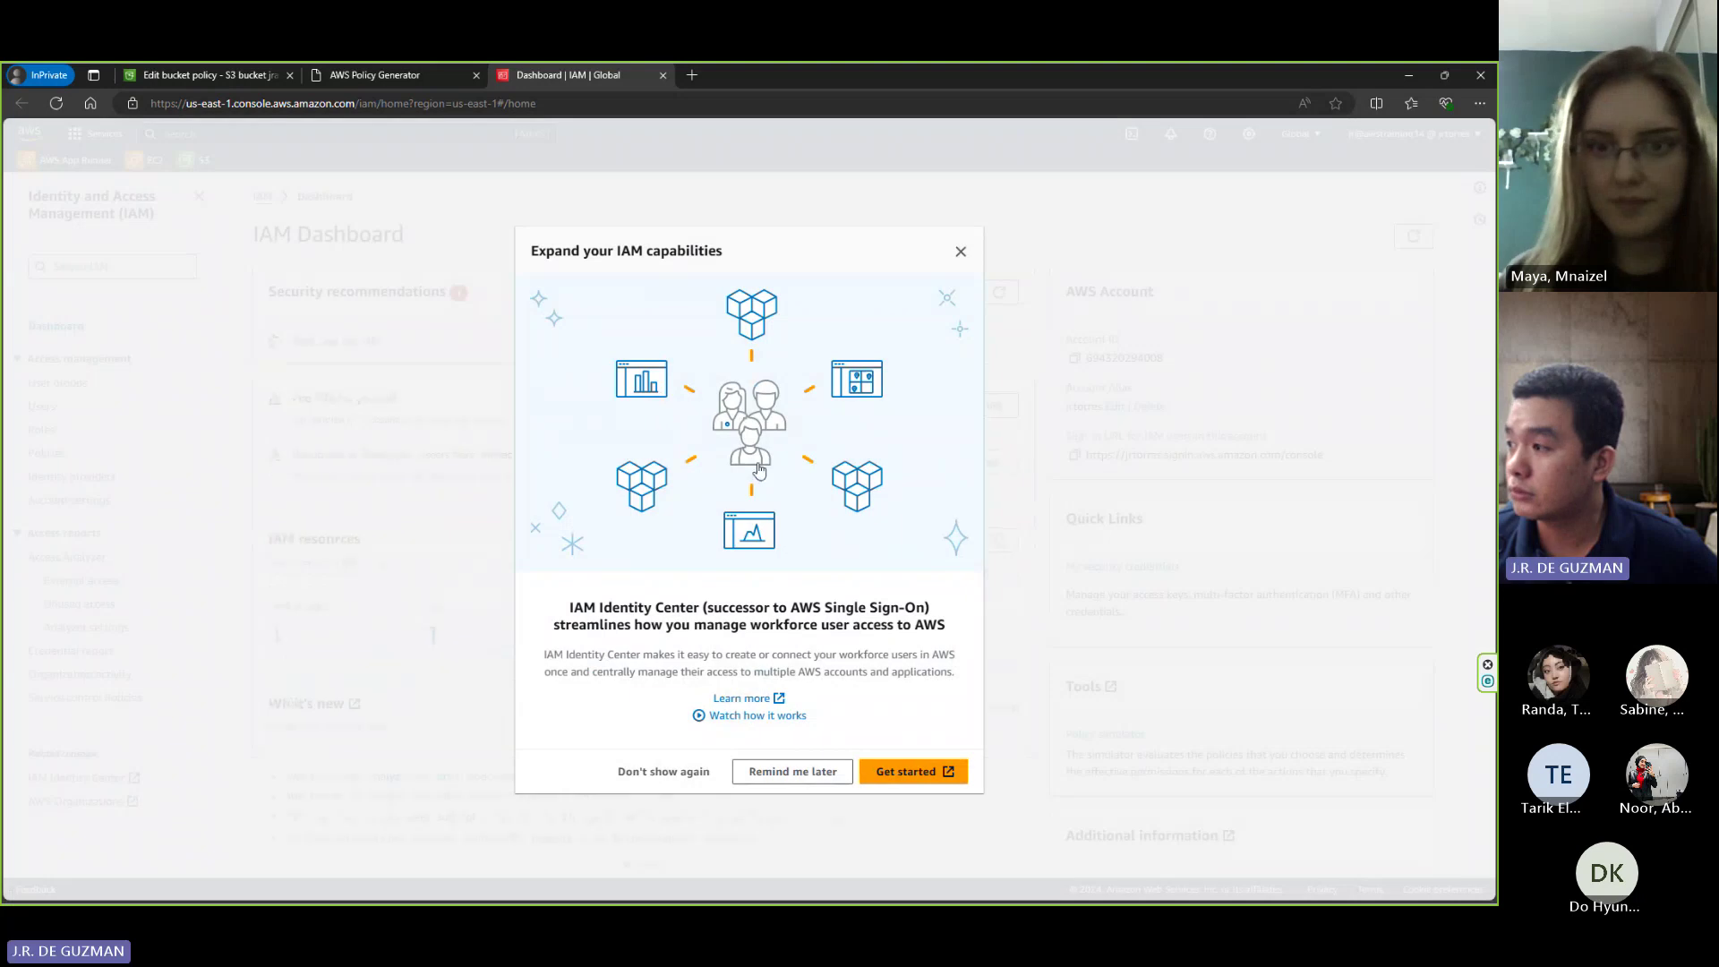
left_click(813, 771)
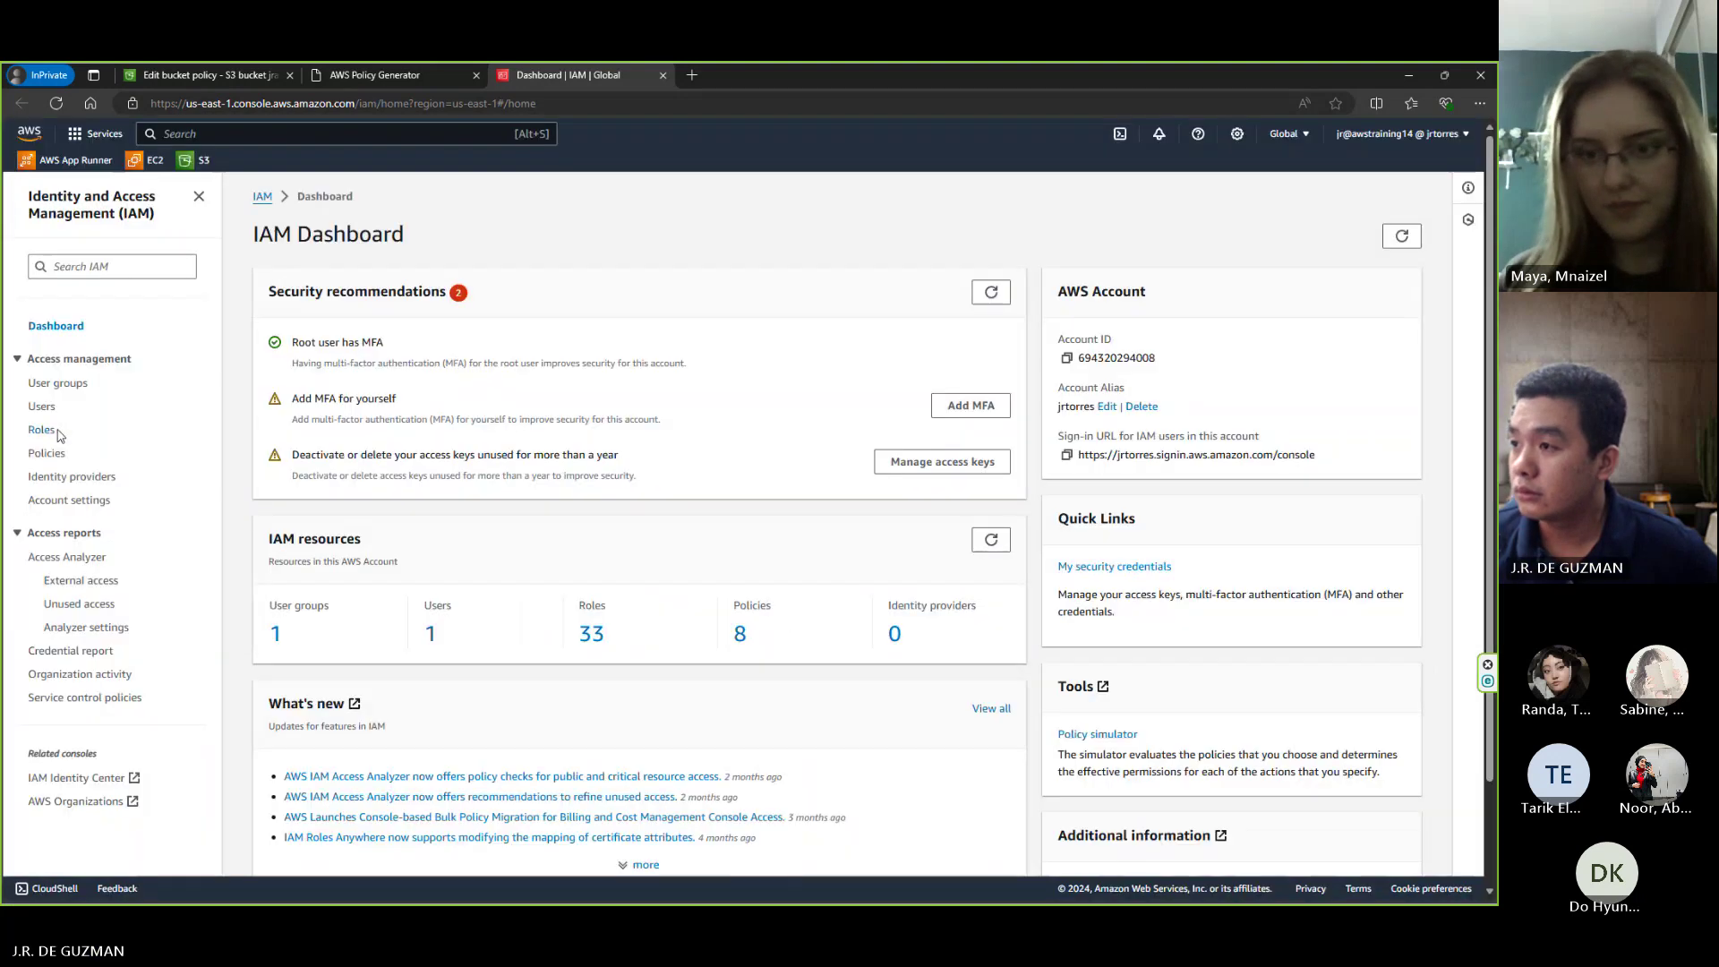
- Open the IAM policies list and preview the JSON of the AdministratorAccess and AlexaForBusinessDeviceSetup policies
left_click(57, 457)
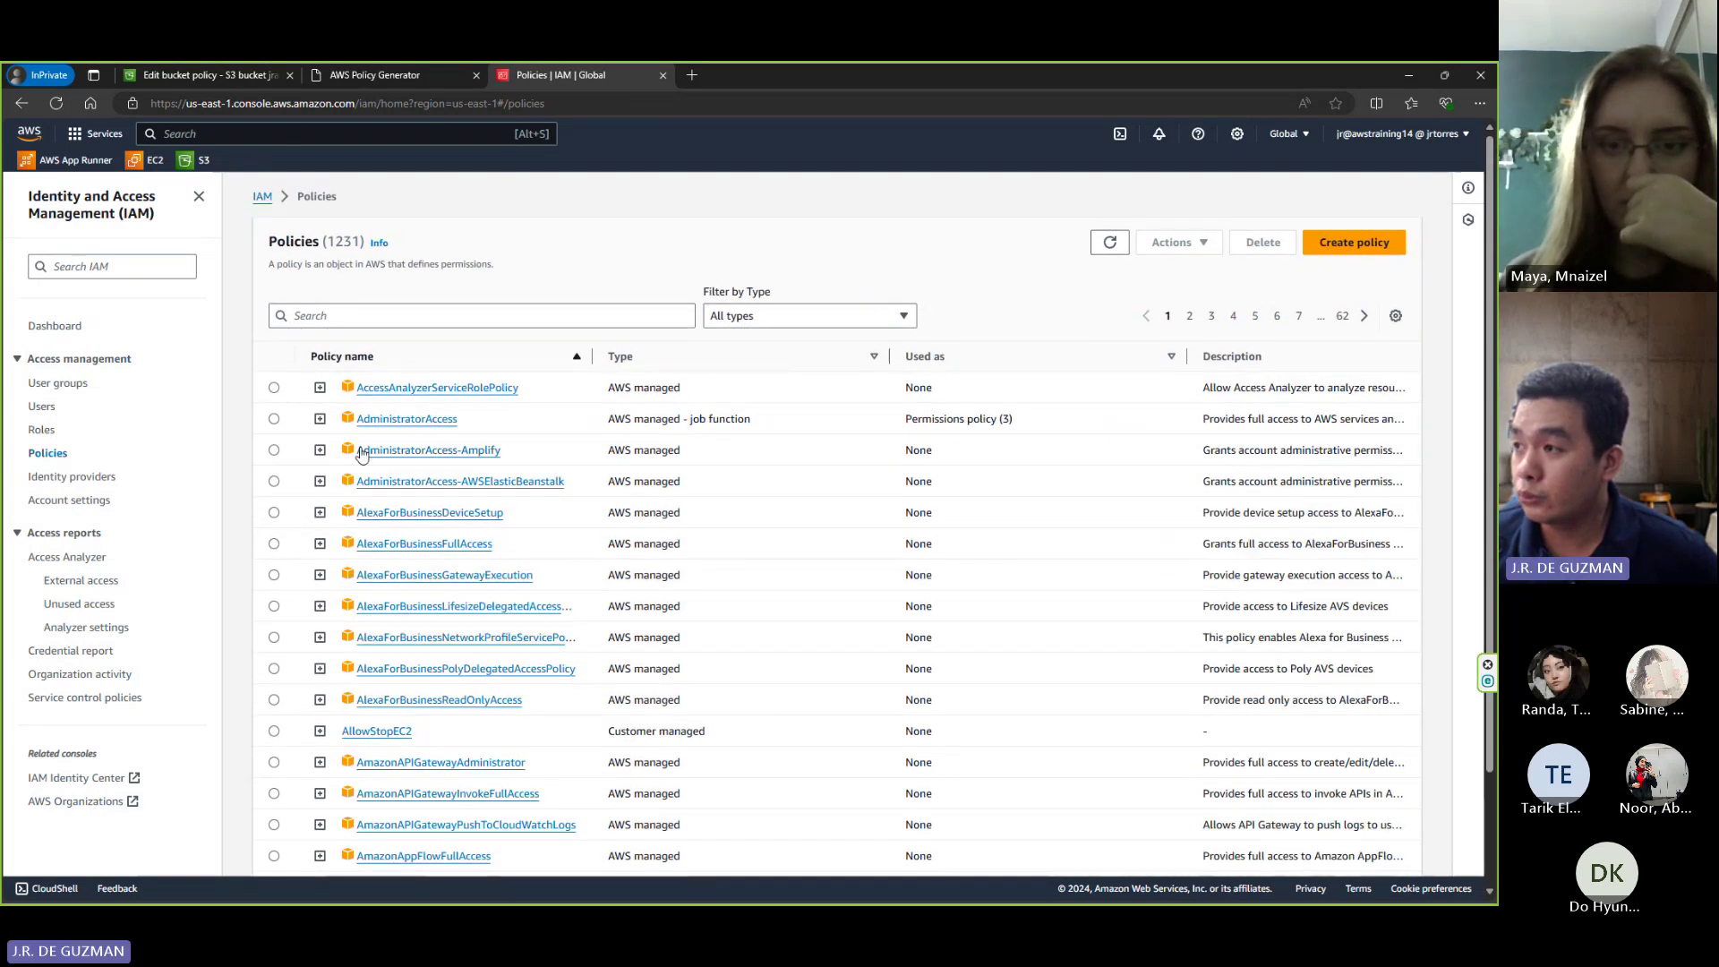
left_click(321, 419)
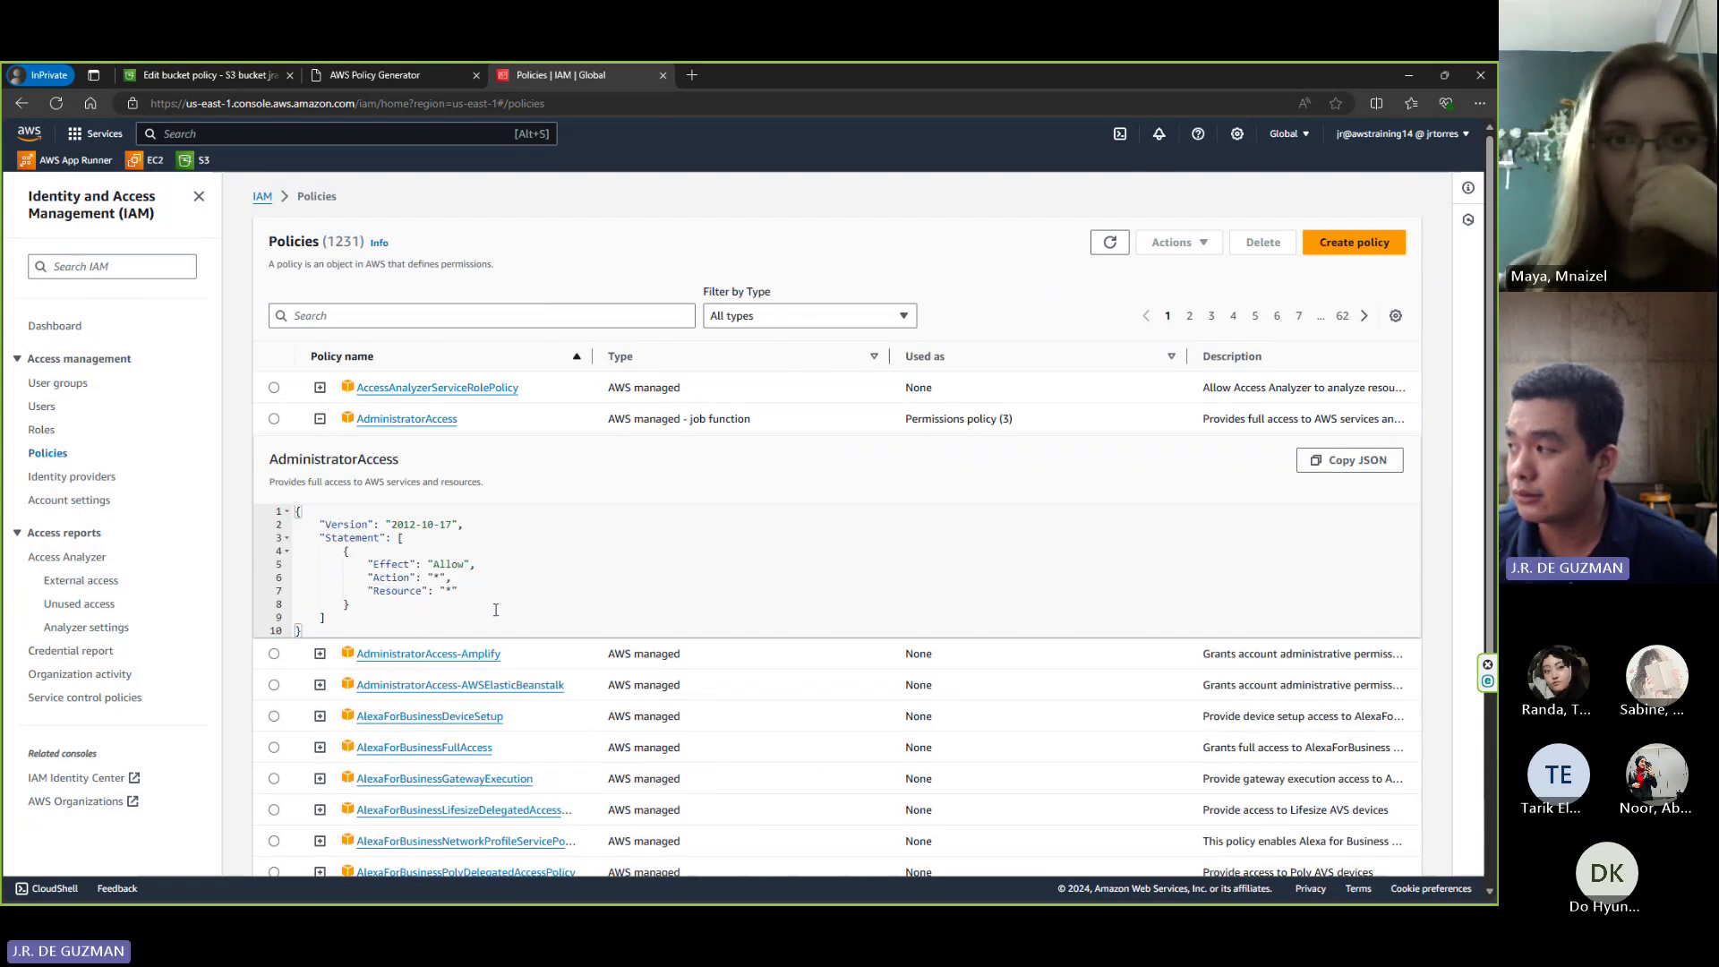
left_click(319, 419)
left_click(320, 512)
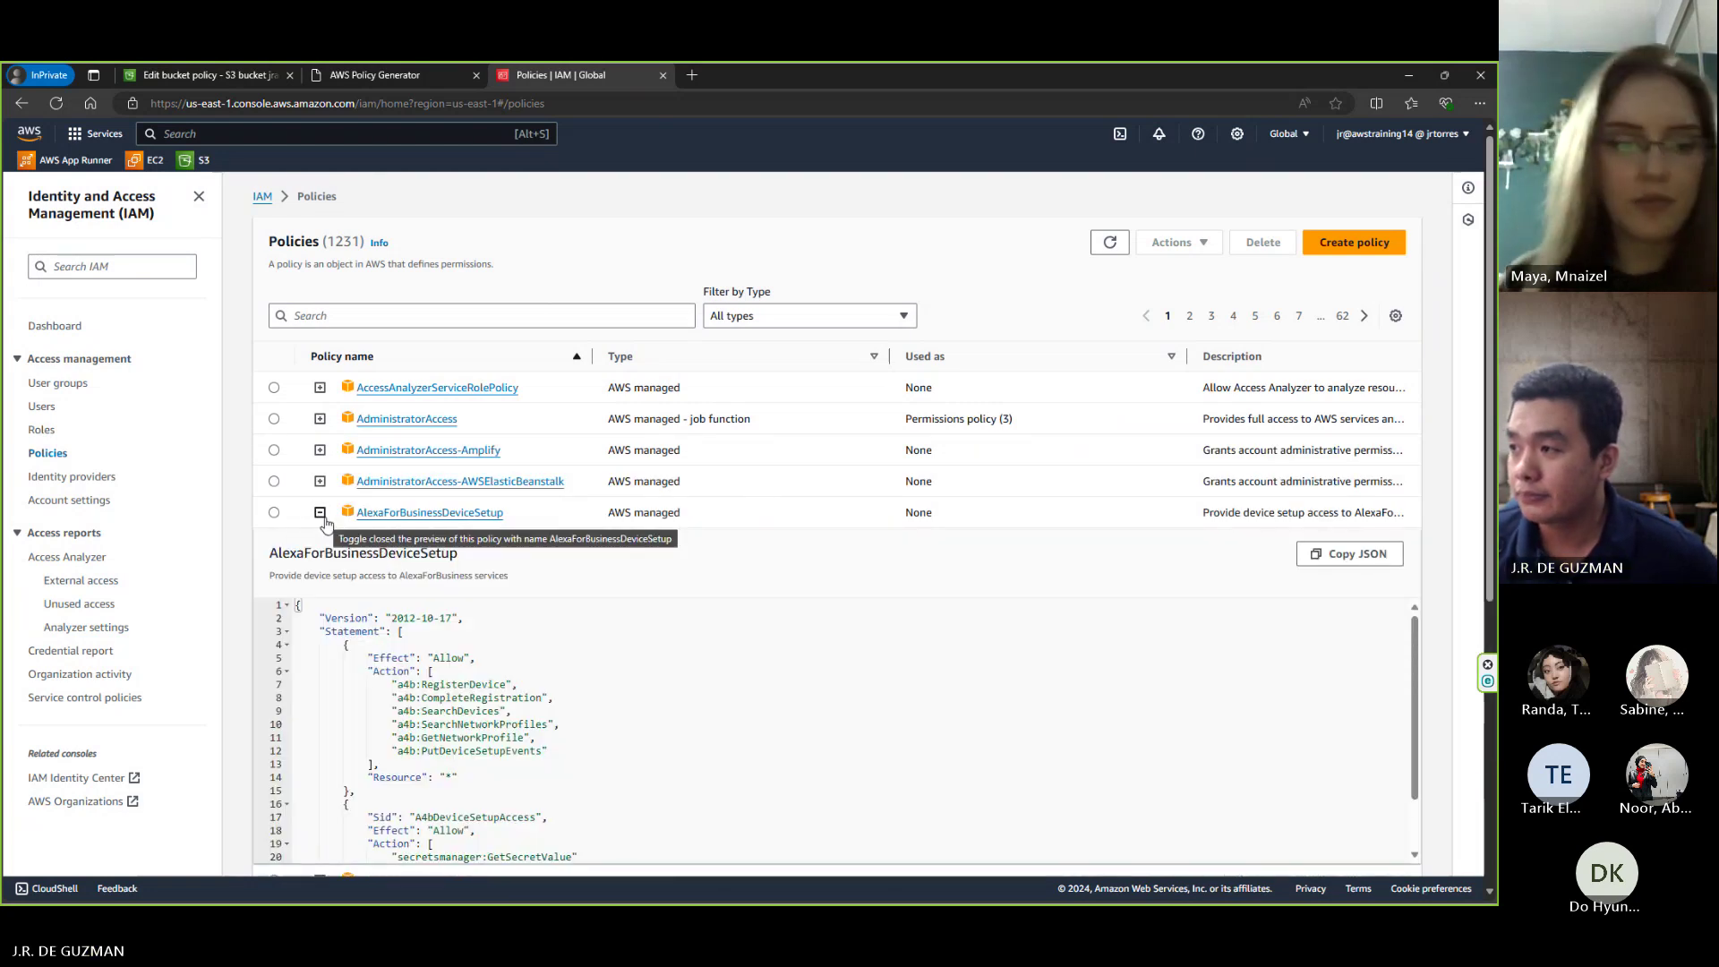
left_click(320, 512)
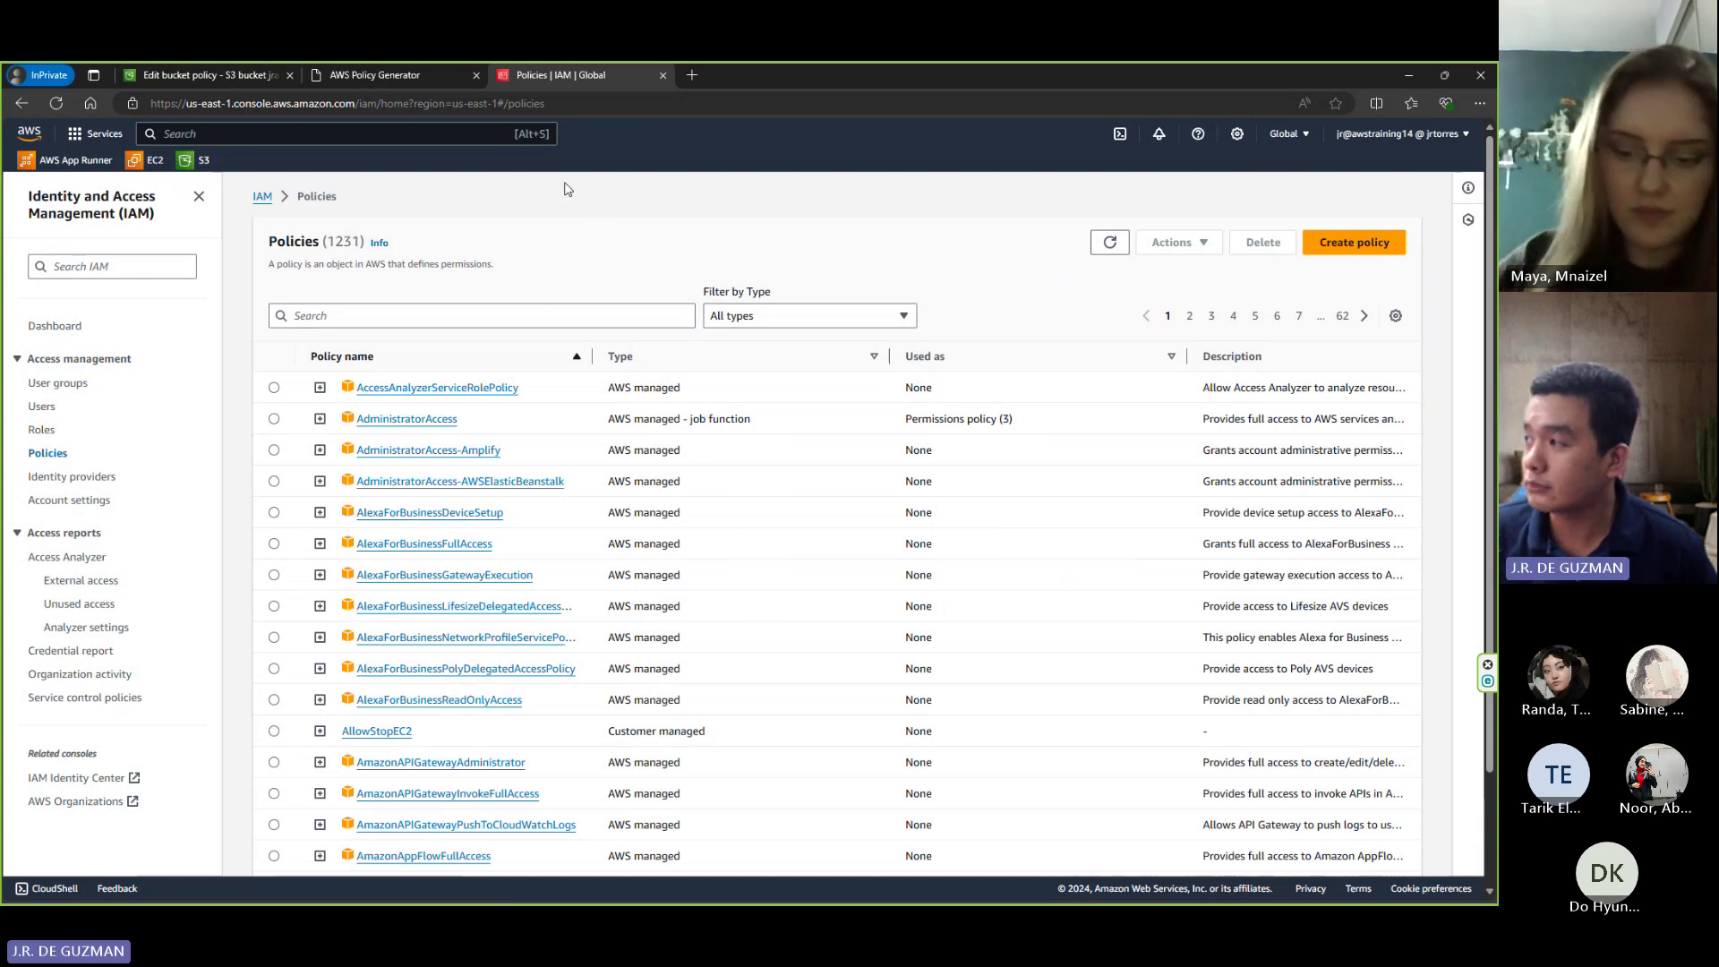
- Return to the S3 bucket policy editor and cancel editing the policy
key("ctrl+Tab")
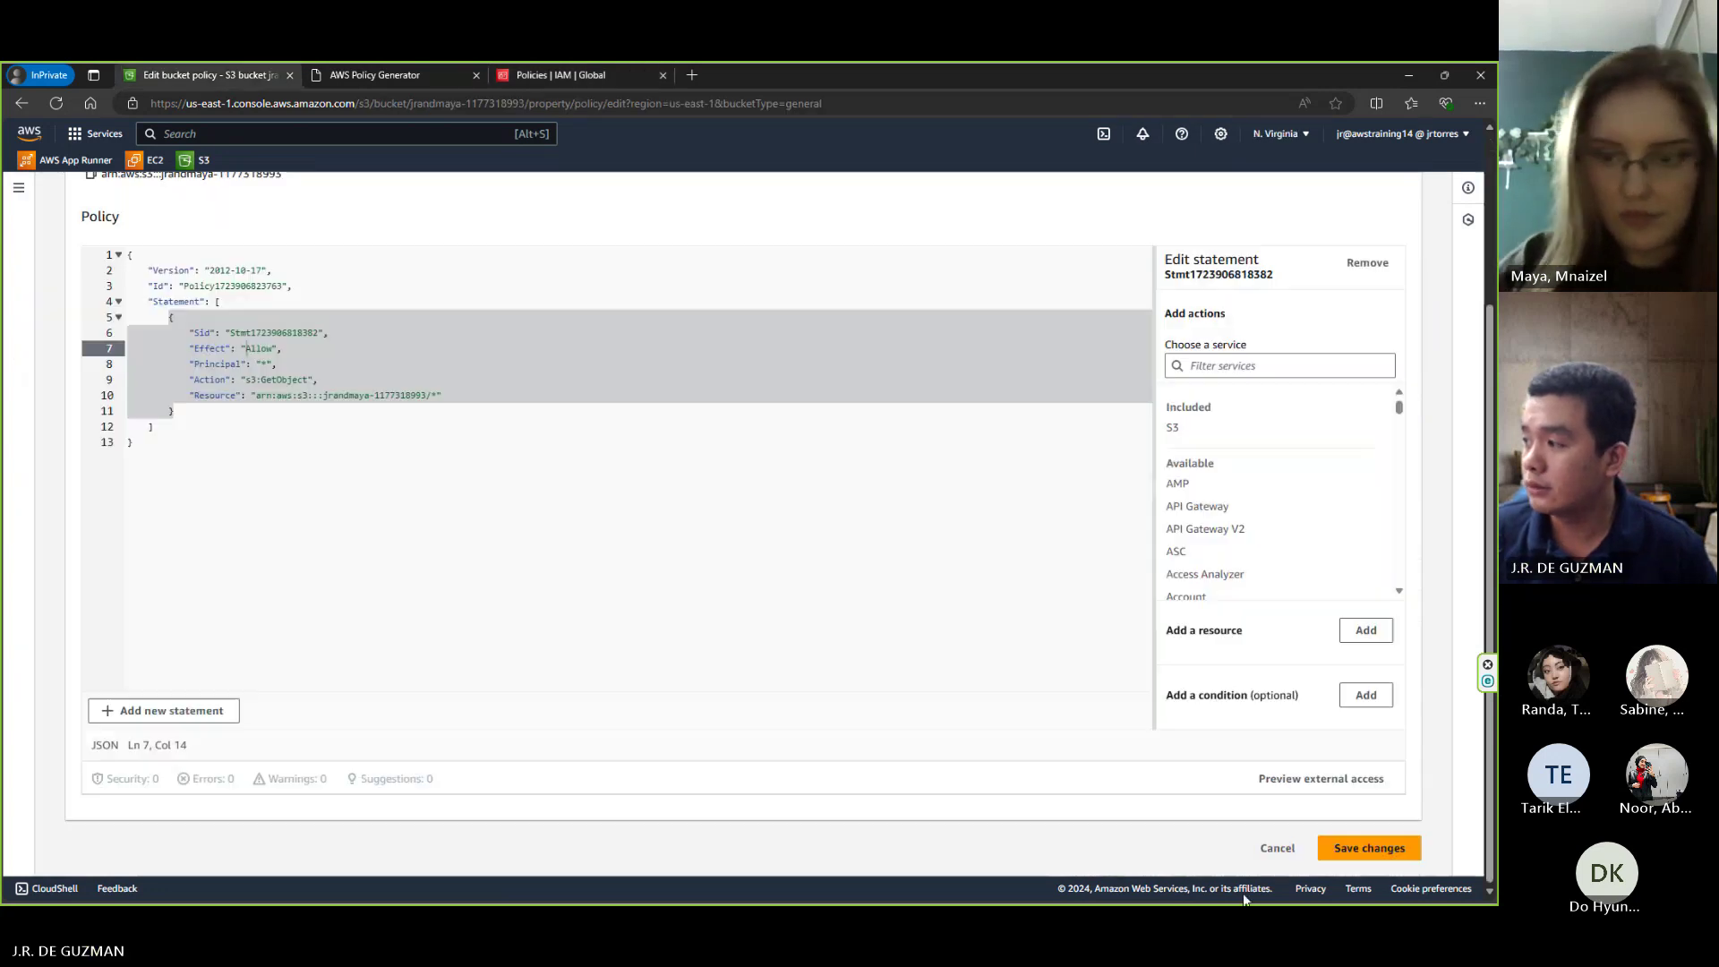
left_click(1278, 847)
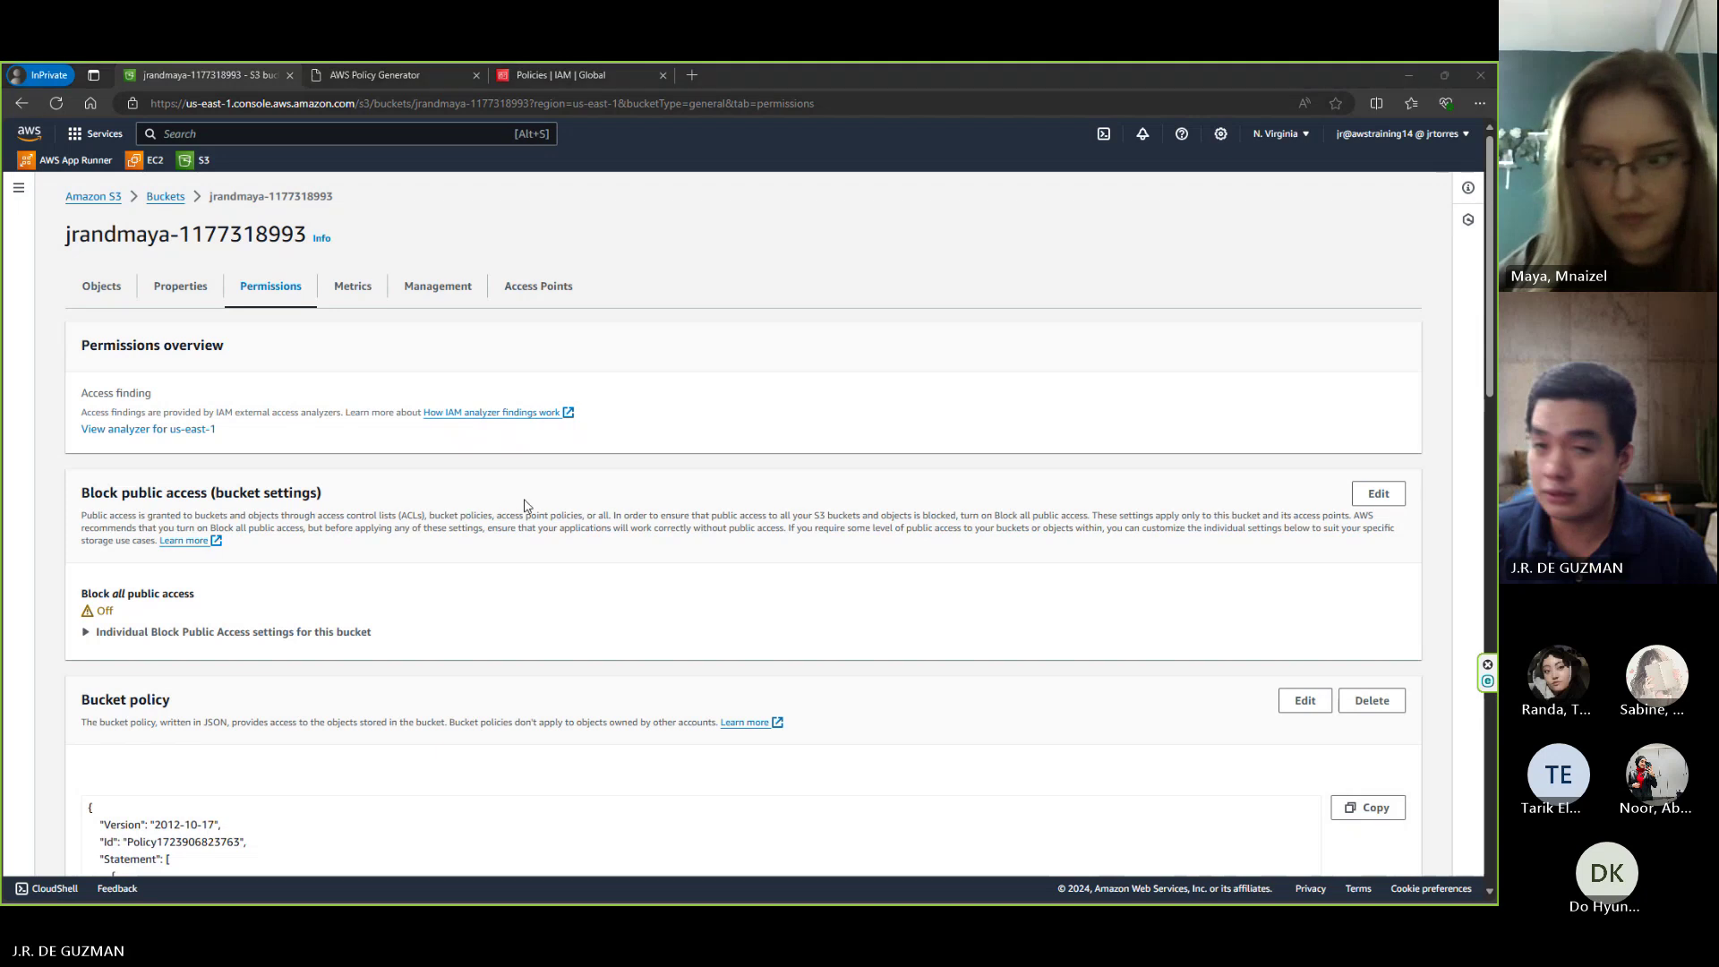
- Switch to the Google Slides presentation and advance past Access Control Lists and Data Encryption to section 6.3, Logging & Monitoring
key("alt+Tab")
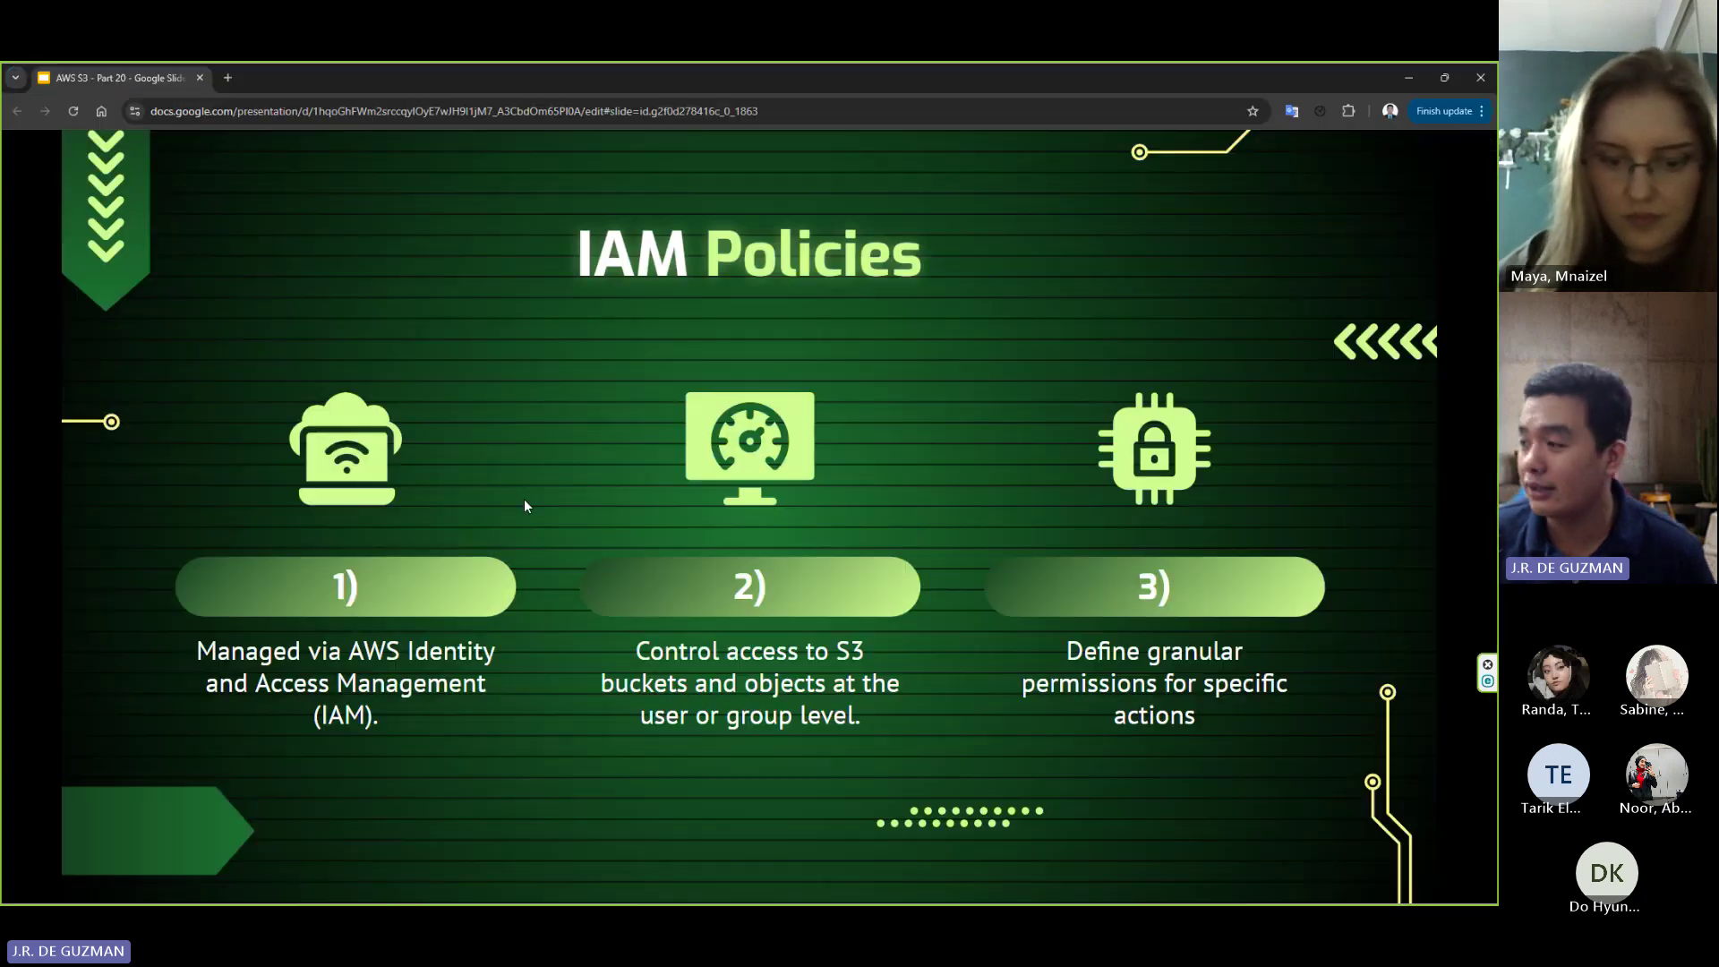
key("Right")
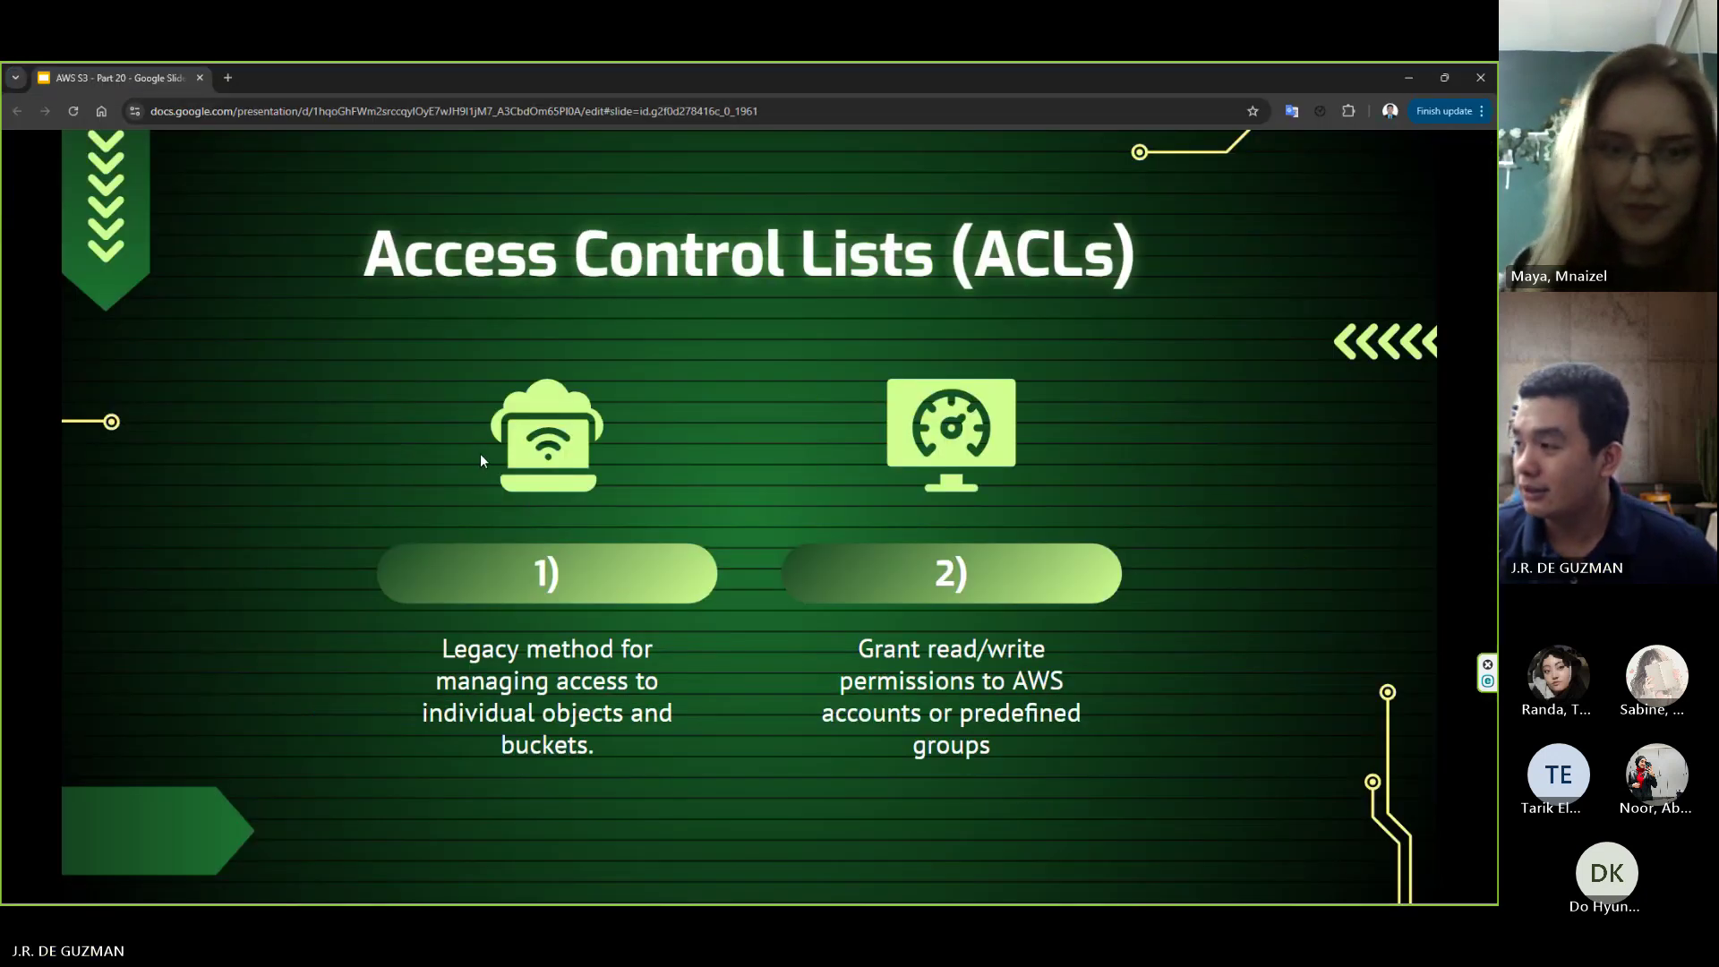
key("Right")
key("Right")
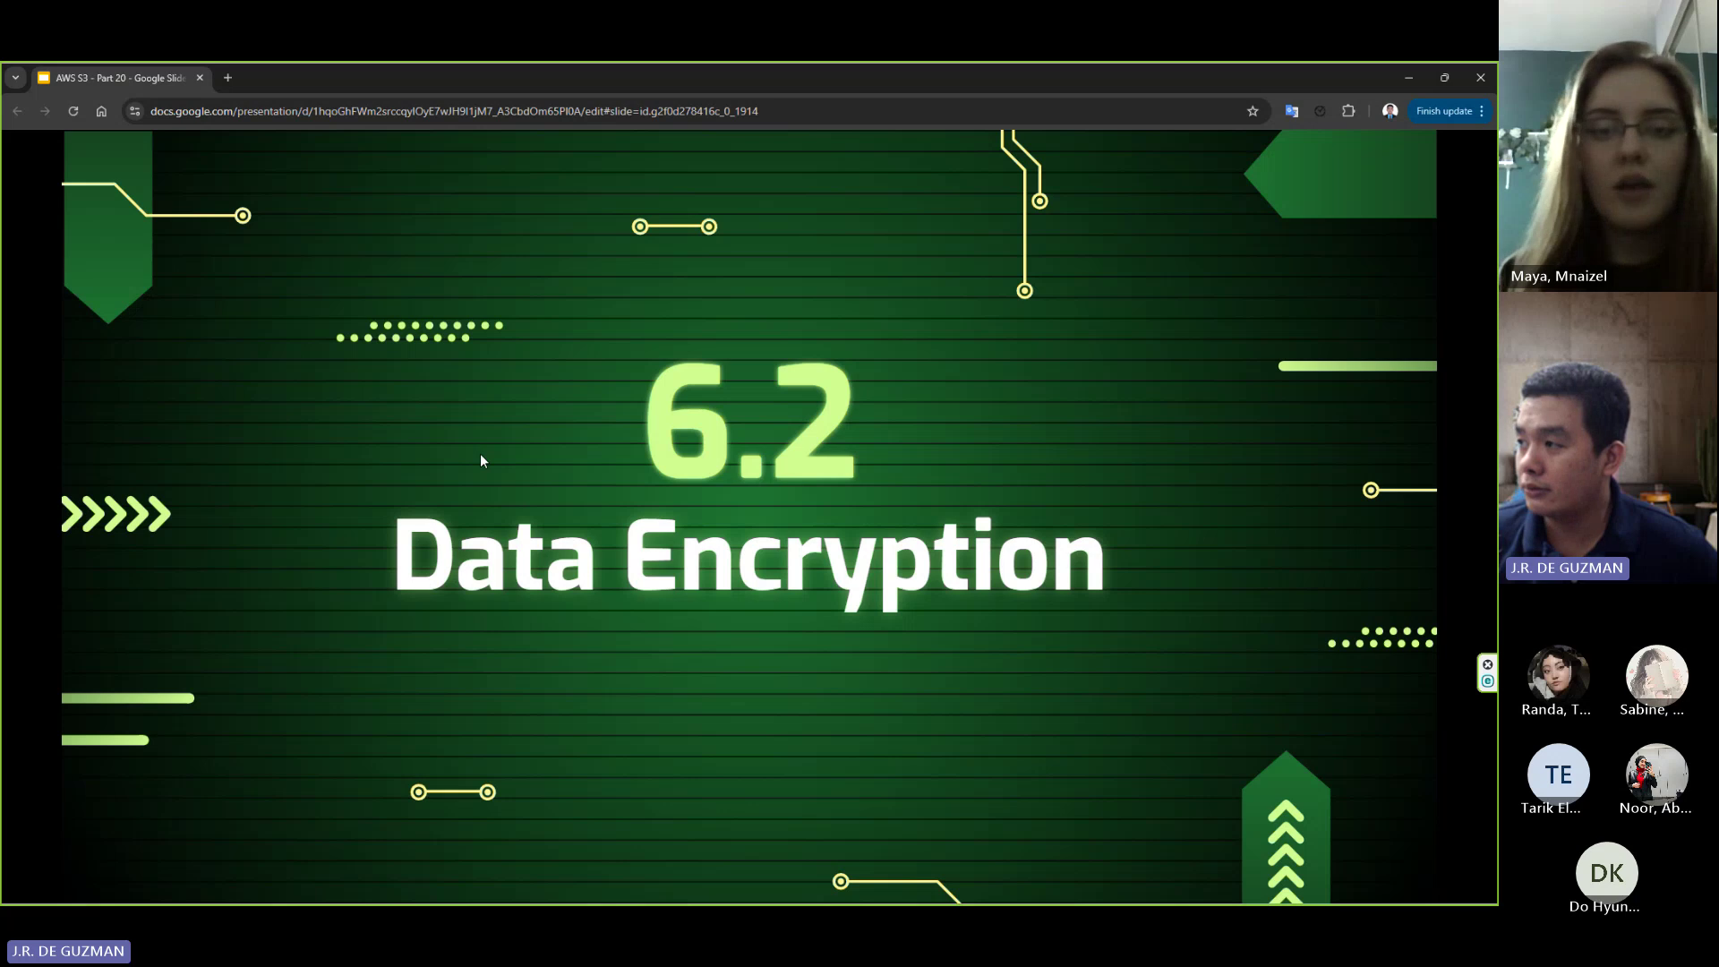
key("Right")
key("Right")
key("Right")
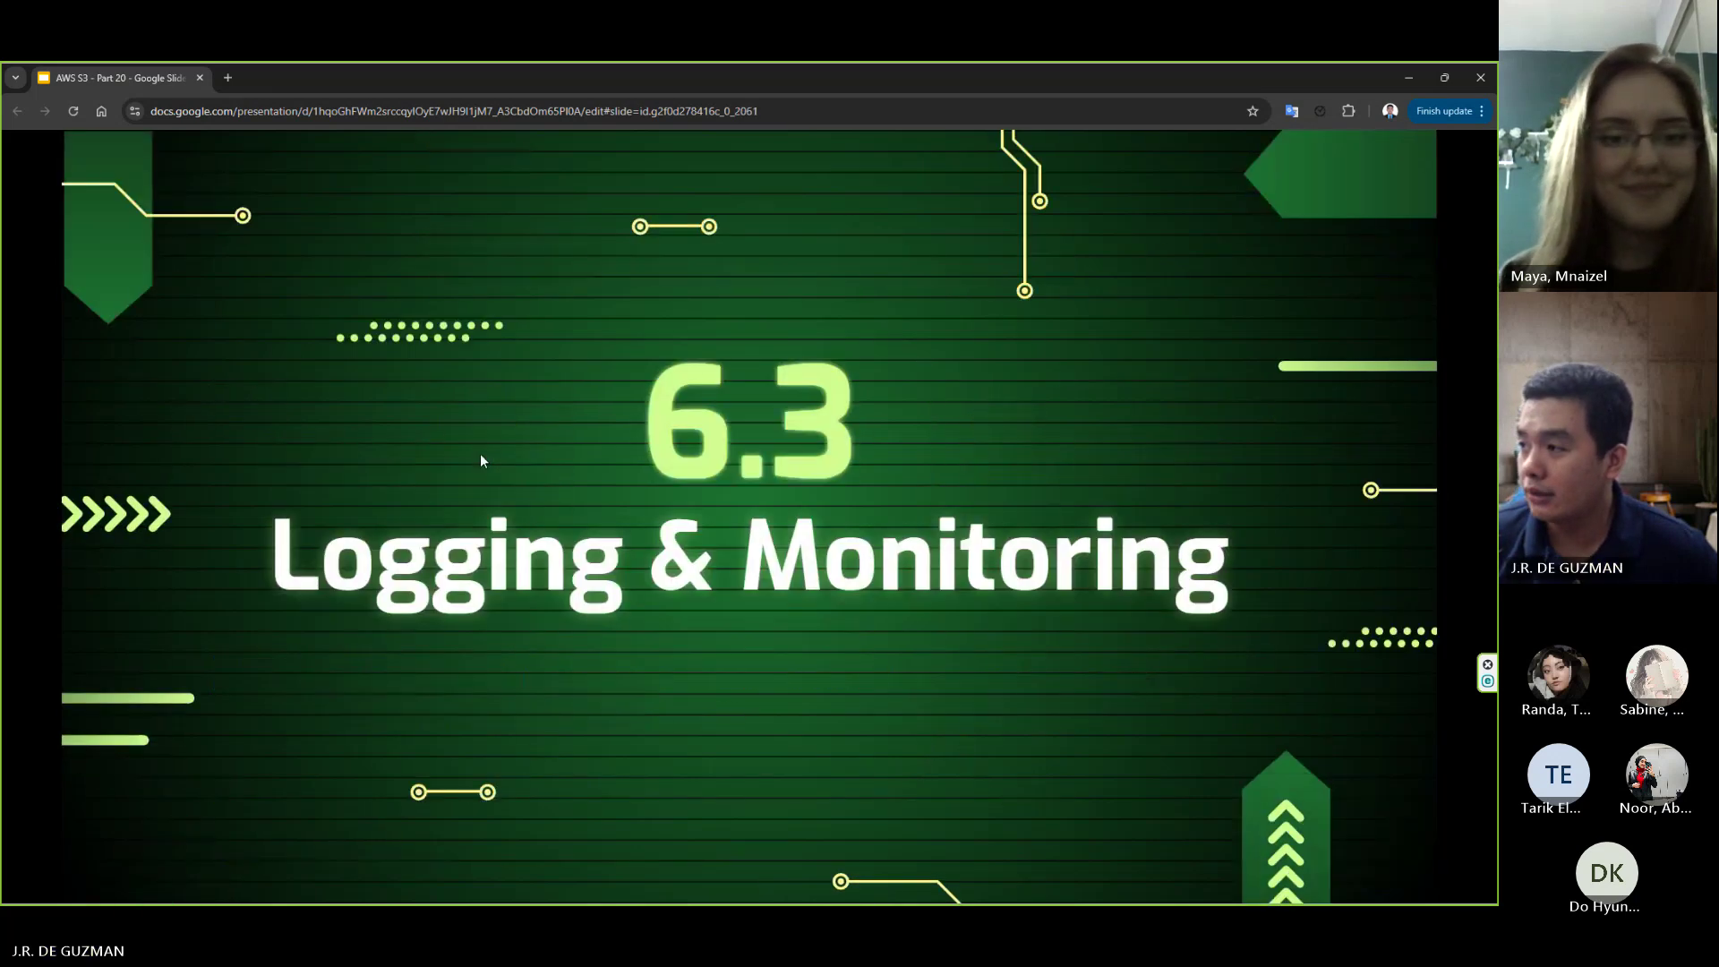